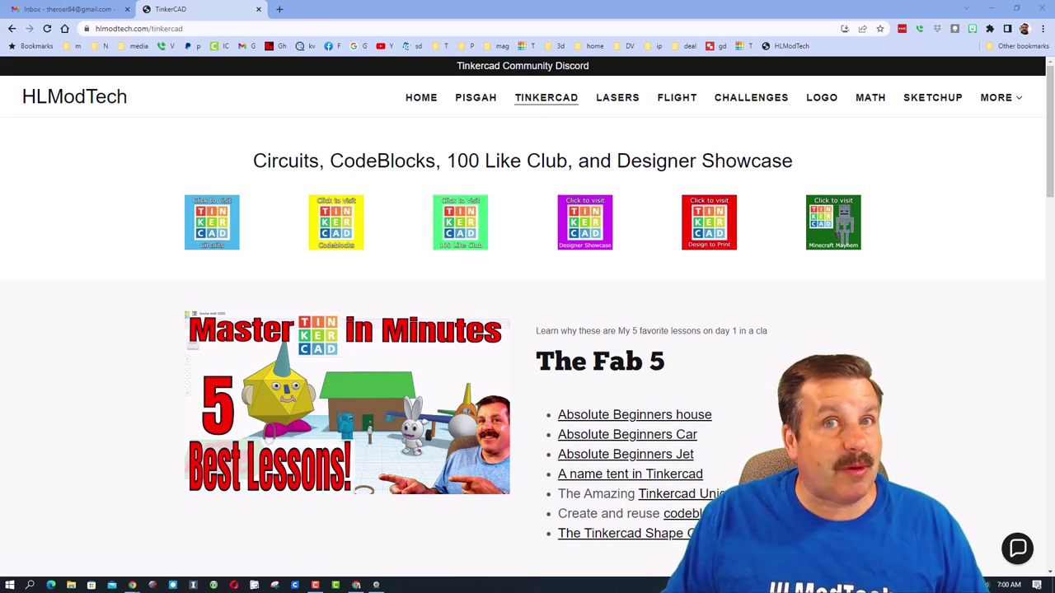
left_click(1018, 548)
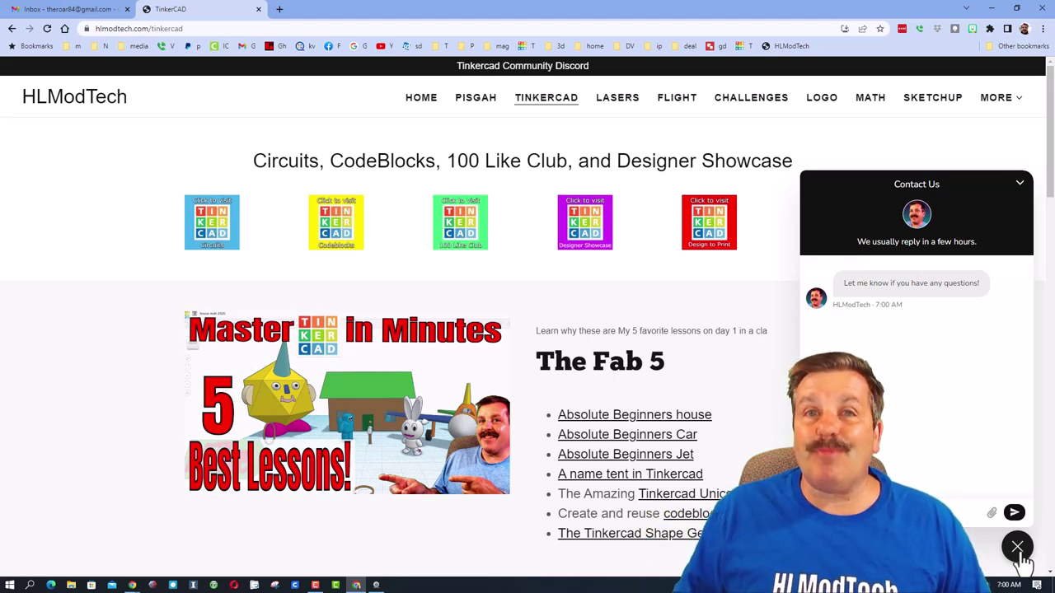
left_click(1017, 547)
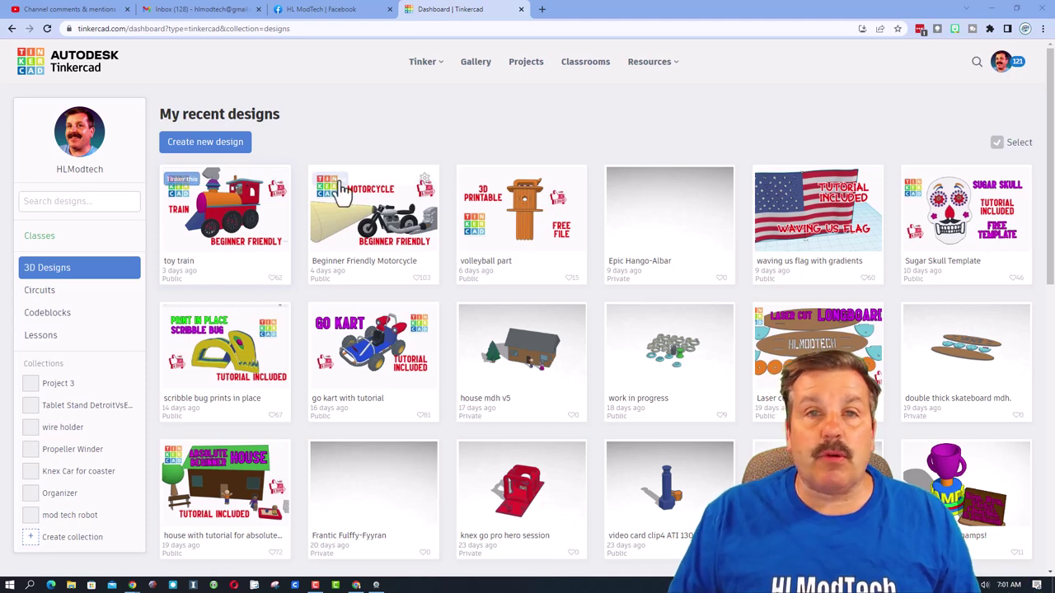
Create a new 3D design and rename it "boat mdh v4"
left_click(220, 144)
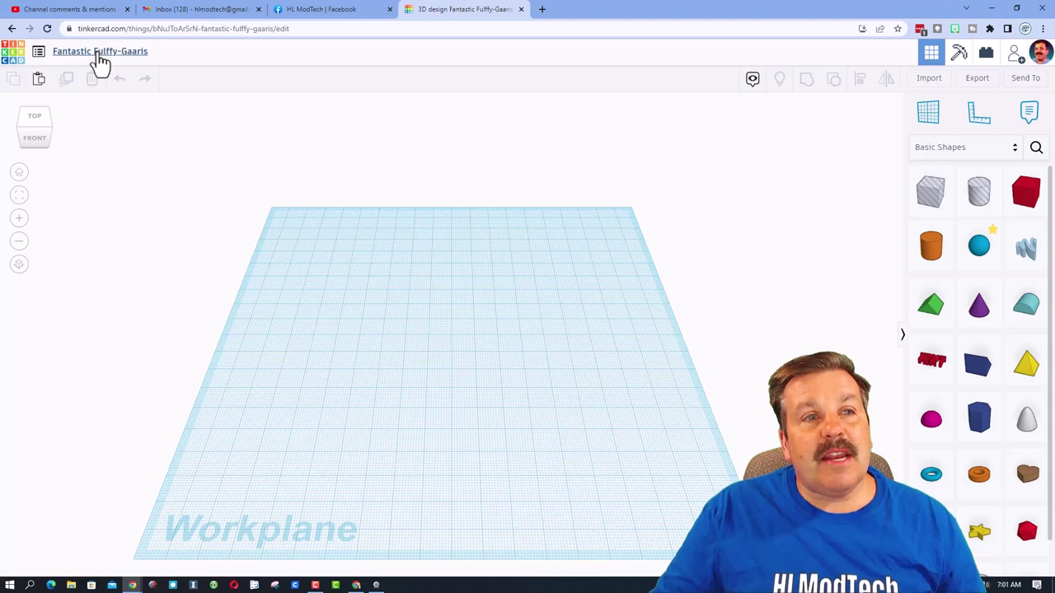
left_click(95, 52)
type("boat mdh v4")
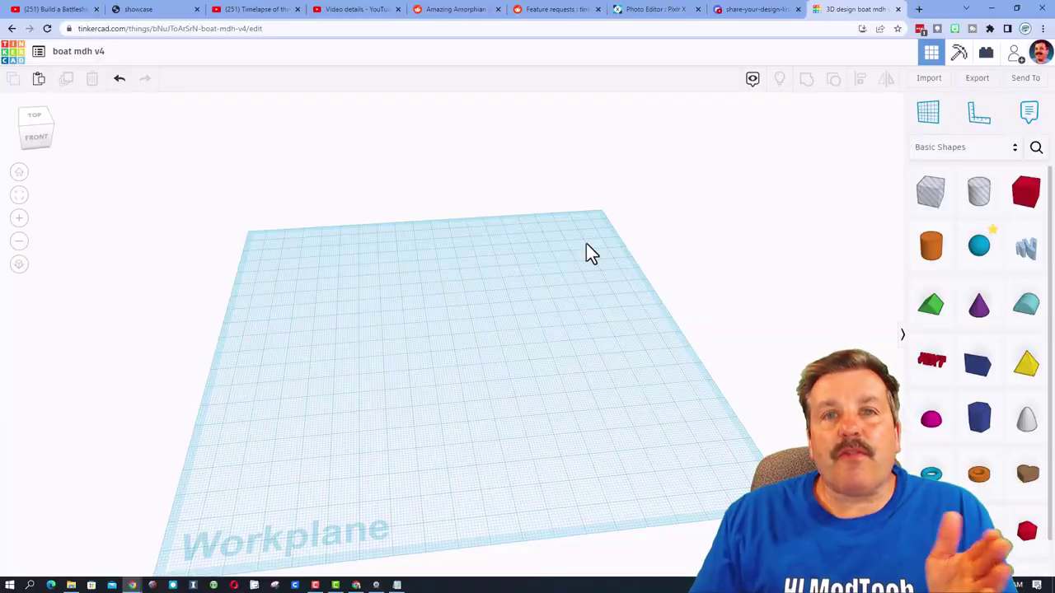
Search the community shapes for boat, place Boathull1 on the workplane, and switch the shape library to Favorites
left_click(1034, 148)
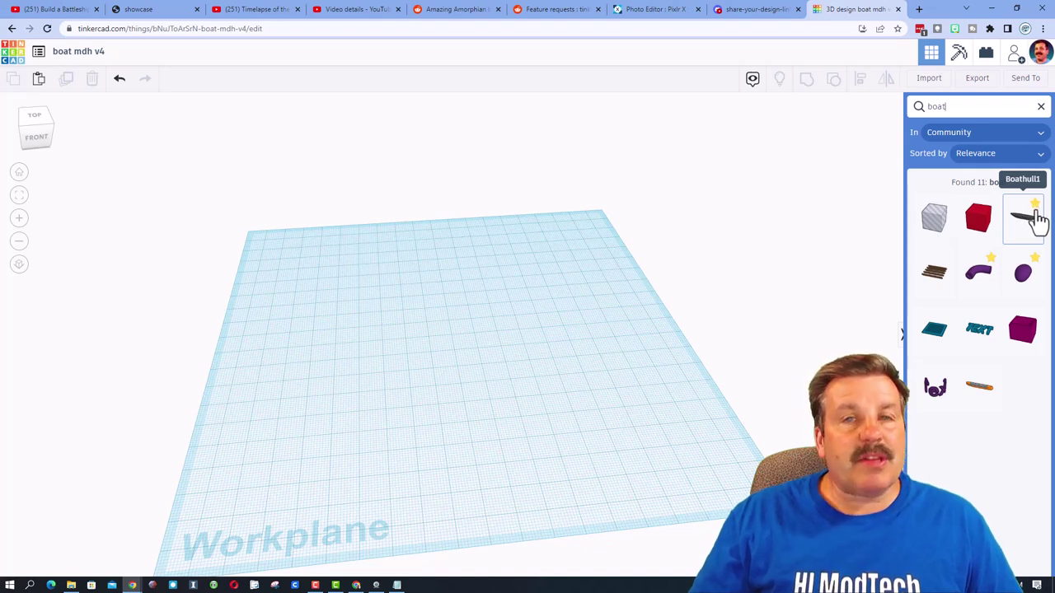
left_click_drag(1038, 219, 272, 378)
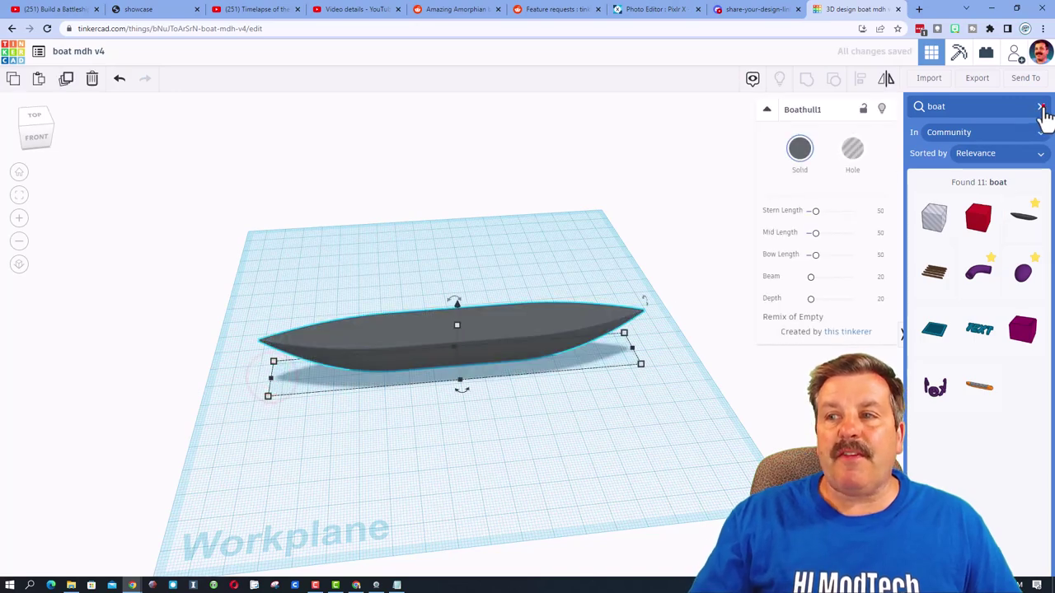
left_click(1040, 106)
left_click(961, 153)
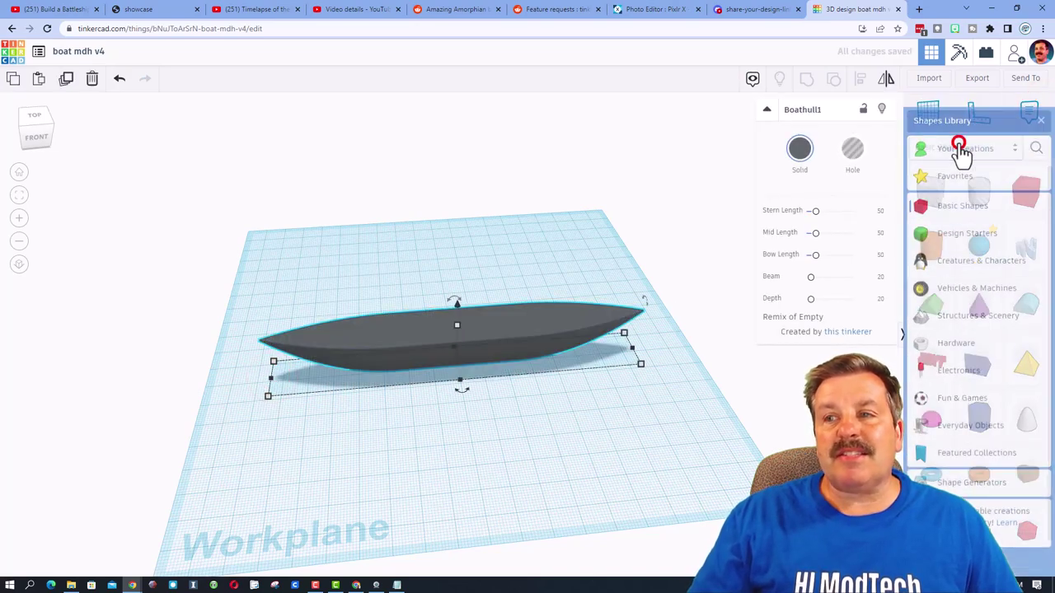
left_click(948, 163)
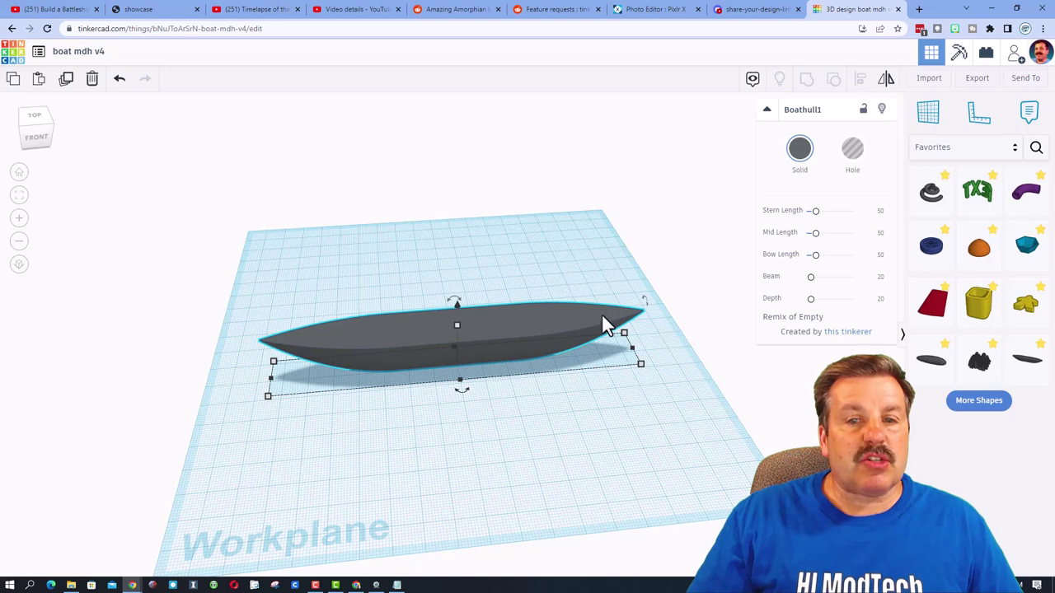
Set the boat hull's stern length to 20 and its beam to 30
left_click(880, 213)
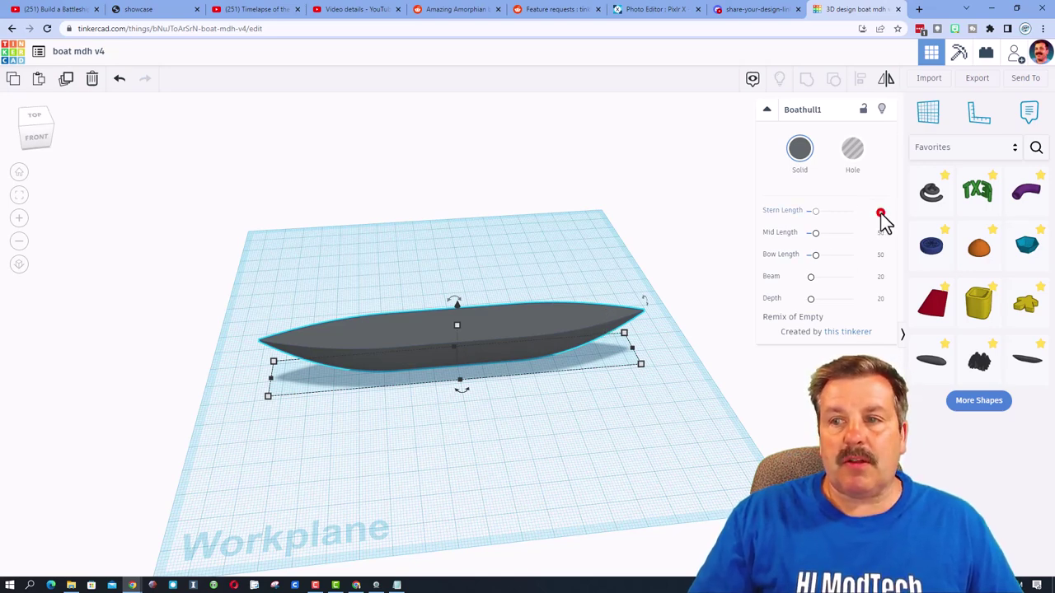
type("20")
key("Return")
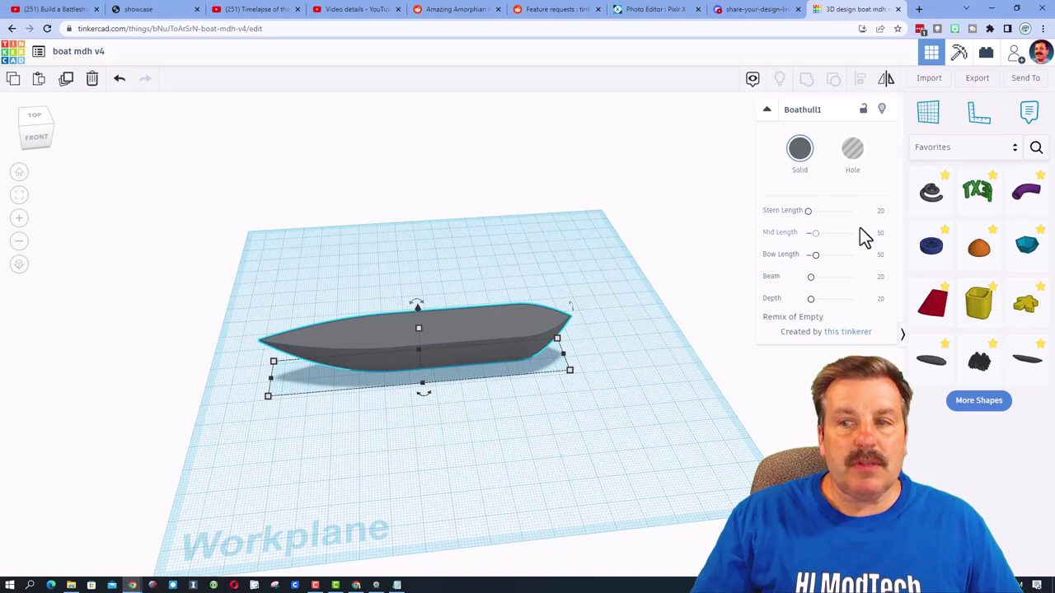
left_click(883, 277)
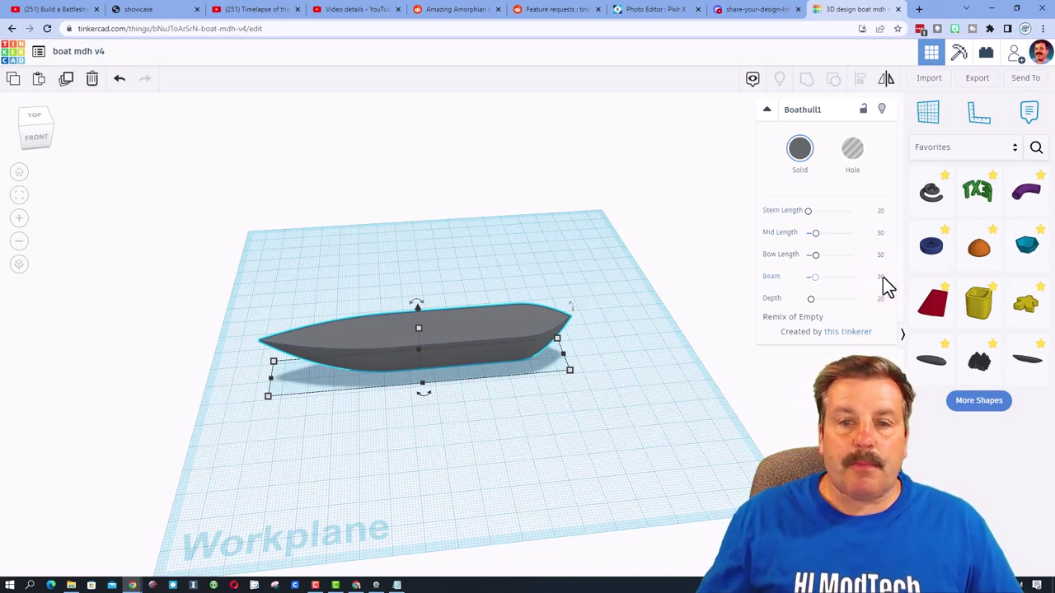
type("30")
key("Return")
Duplicate the hull in front of the original, scale the copy uniformly about its centre to 18 mm high, and make it a hole
right_click_drag(610, 376, 570, 381)
right_click_drag(409, 291, 405, 329)
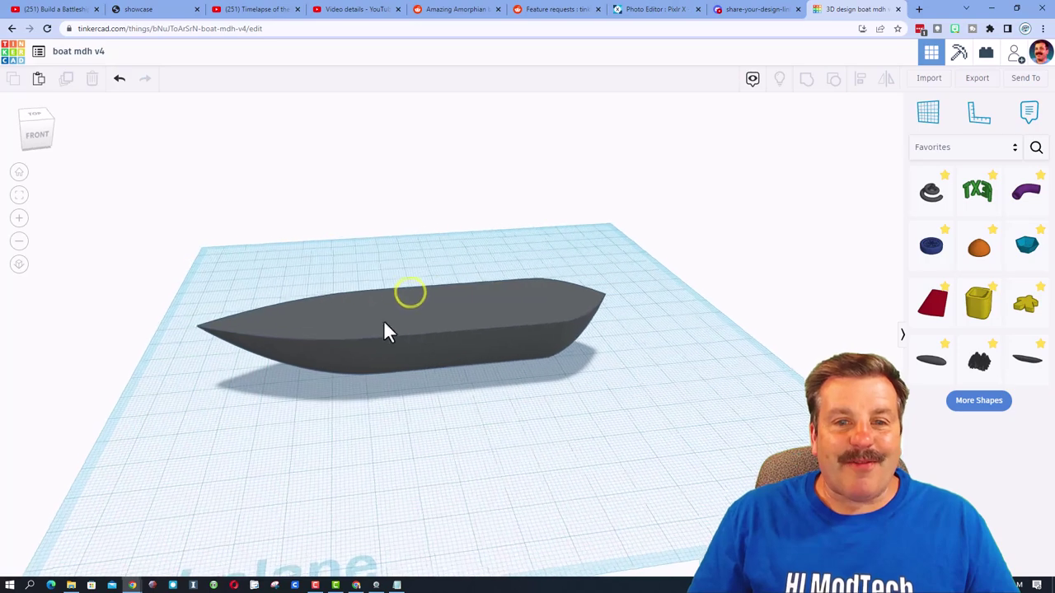
left_click(399, 328)
key("ctrl+d")
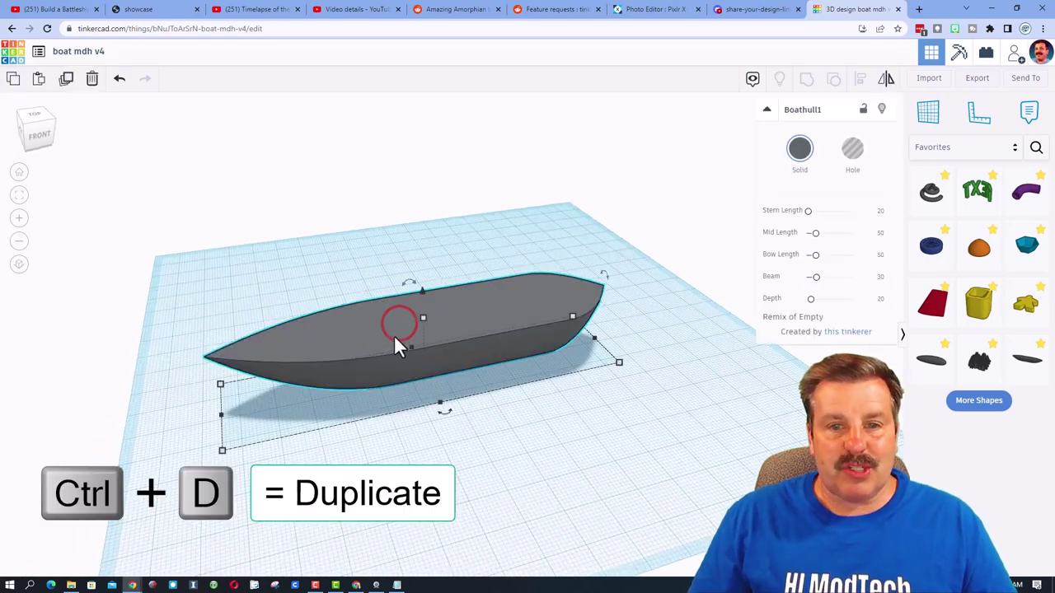
left_click_drag(345, 322, 425, 361)
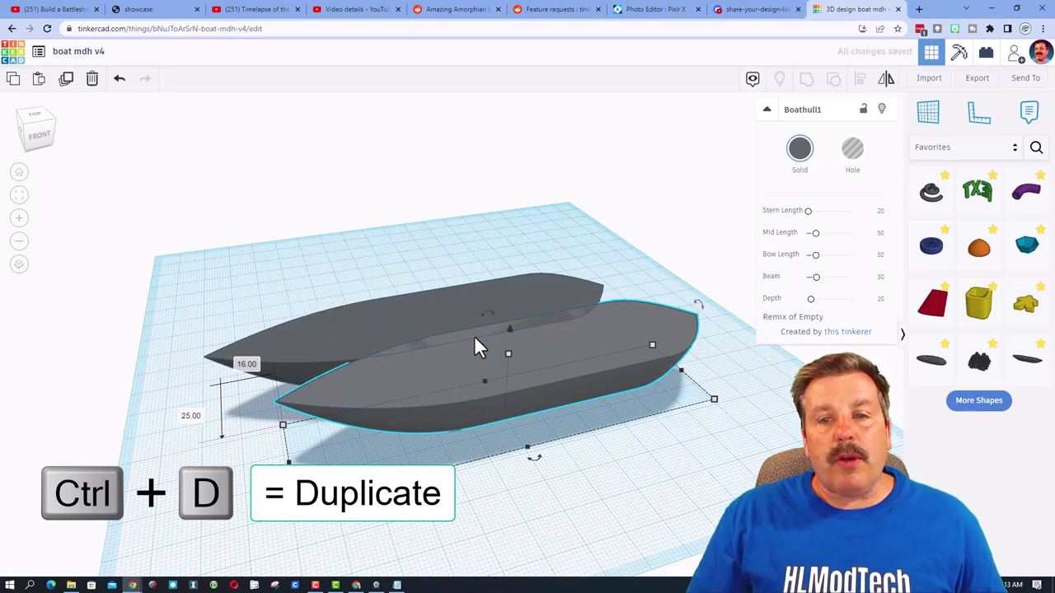
left_click_drag(509, 351, 508, 356, "alt+shift")
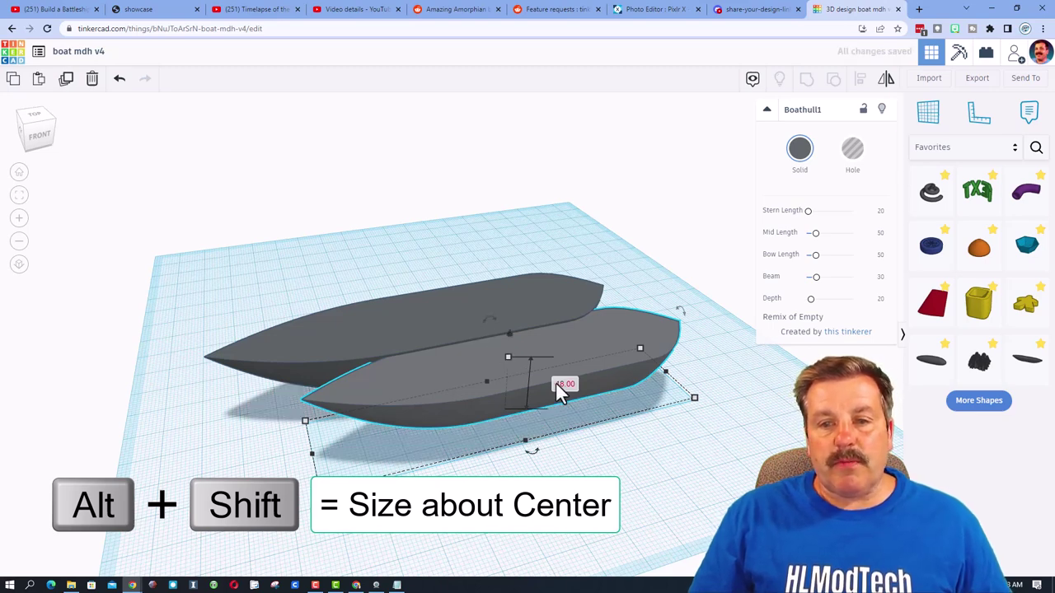
left_click(847, 152)
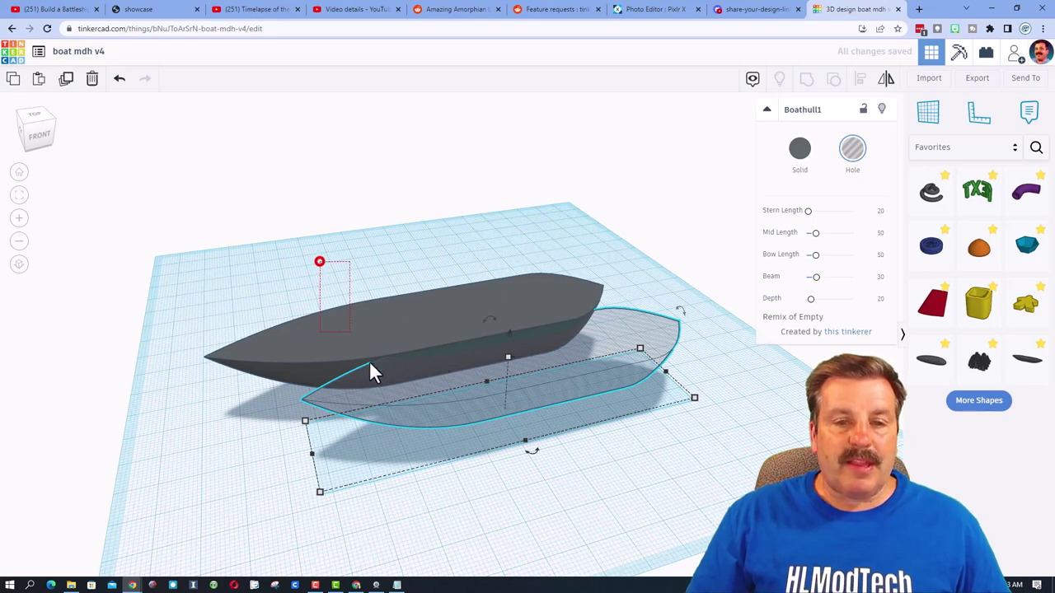
Align the hole hull to the solid hull, centred in length and width and flush with its top
left_click_drag(393, 335, 464, 403)
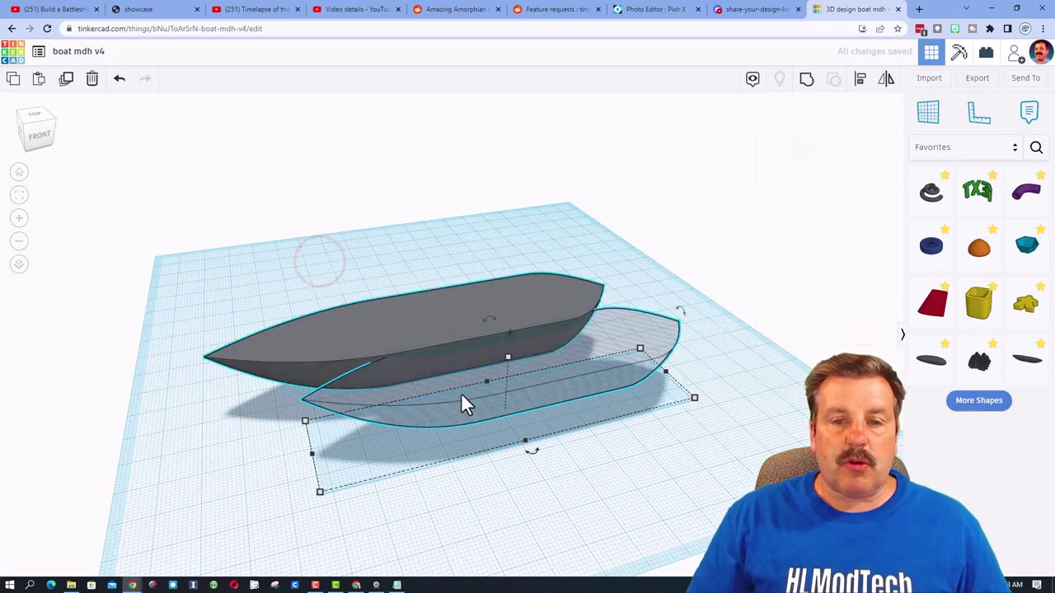
left_click(861, 79)
left_click(318, 333)
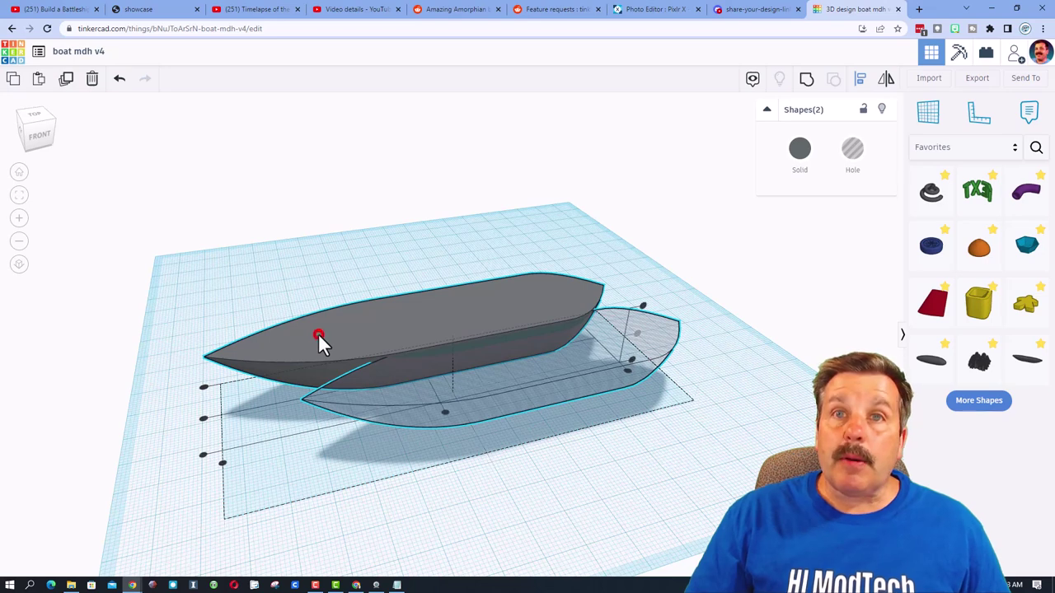
left_click(203, 418)
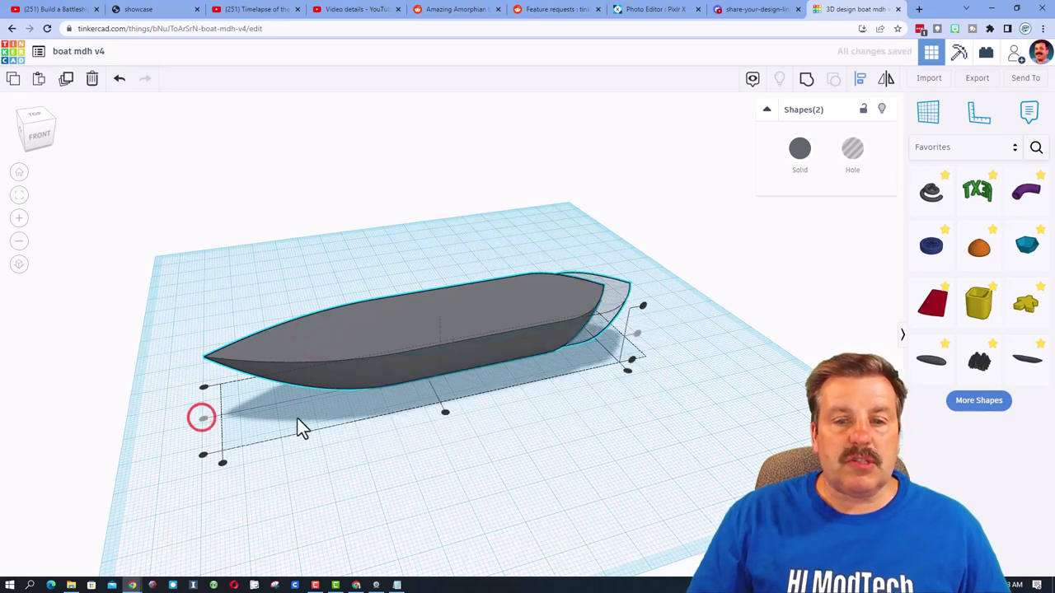
left_click(444, 413)
left_click(641, 307)
left_click(532, 419)
Hide the outer solid hull so that only the inner hole hull is shown
right_click_drag(396, 423, 471, 354)
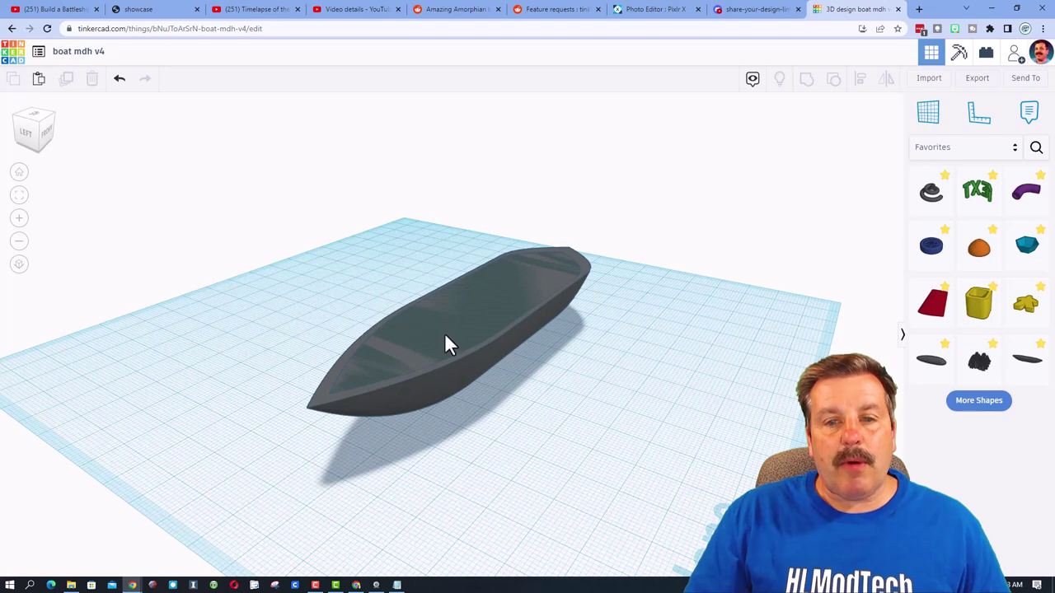
left_click(445, 333)
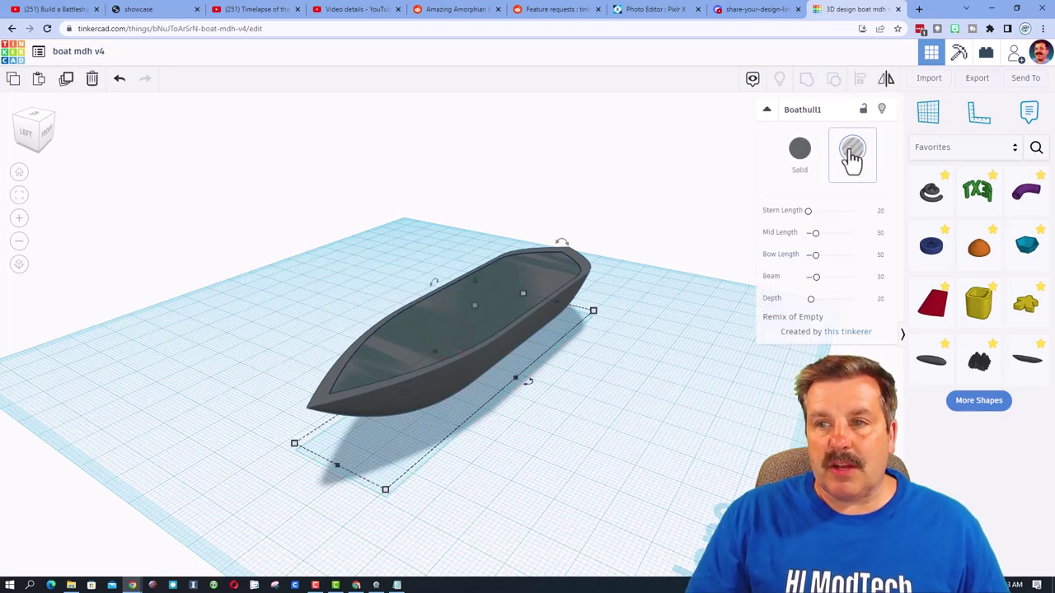
left_click(648, 314)
left_click(584, 268)
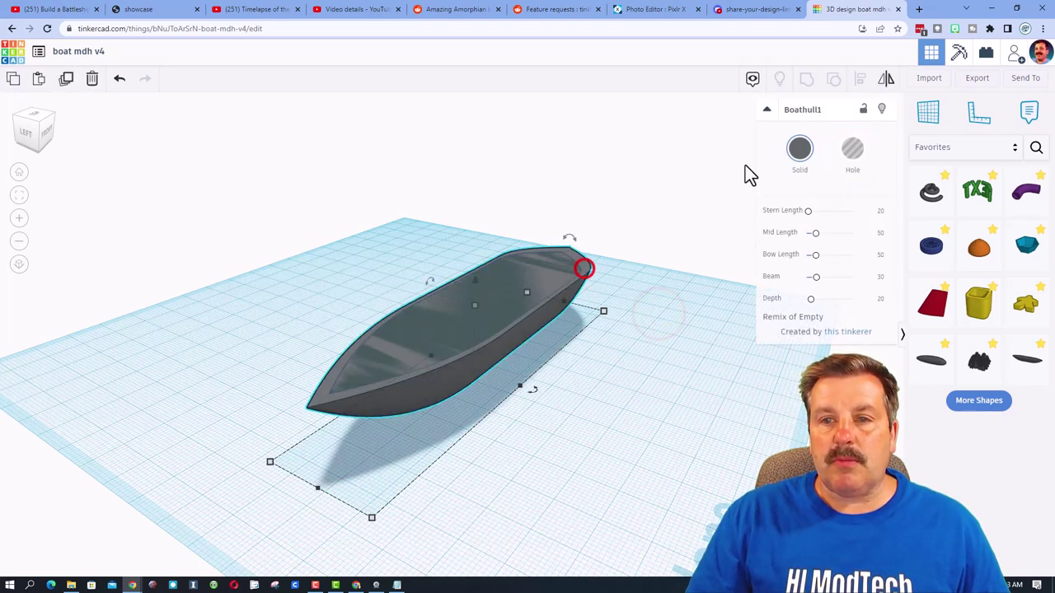
left_click(881, 109)
Duplicate the inner hole hull, move the copy well clear of the original, and make the copy solid
left_click(548, 272)
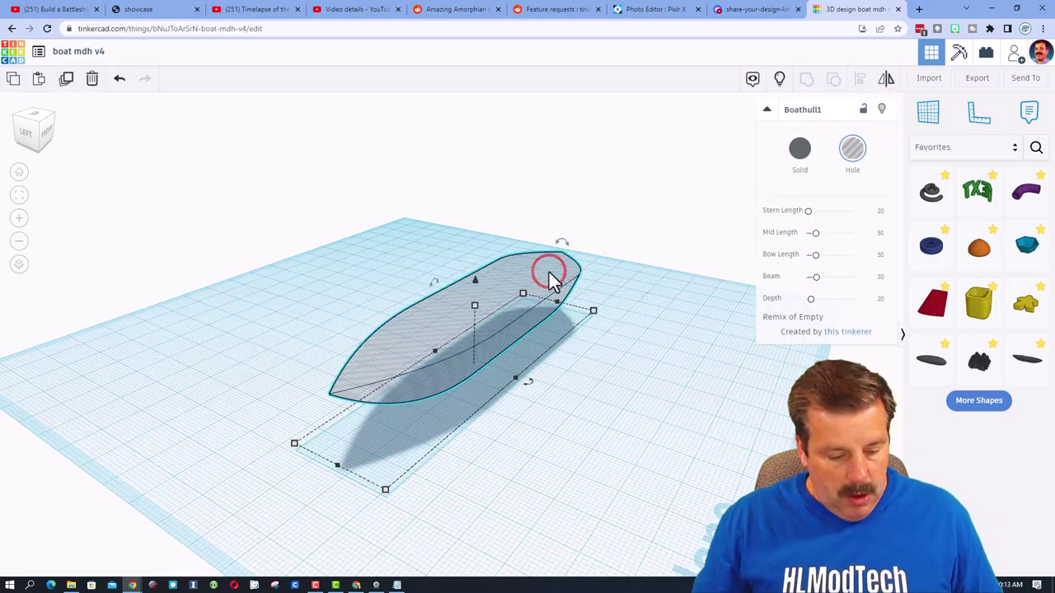
key("ctrl+d")
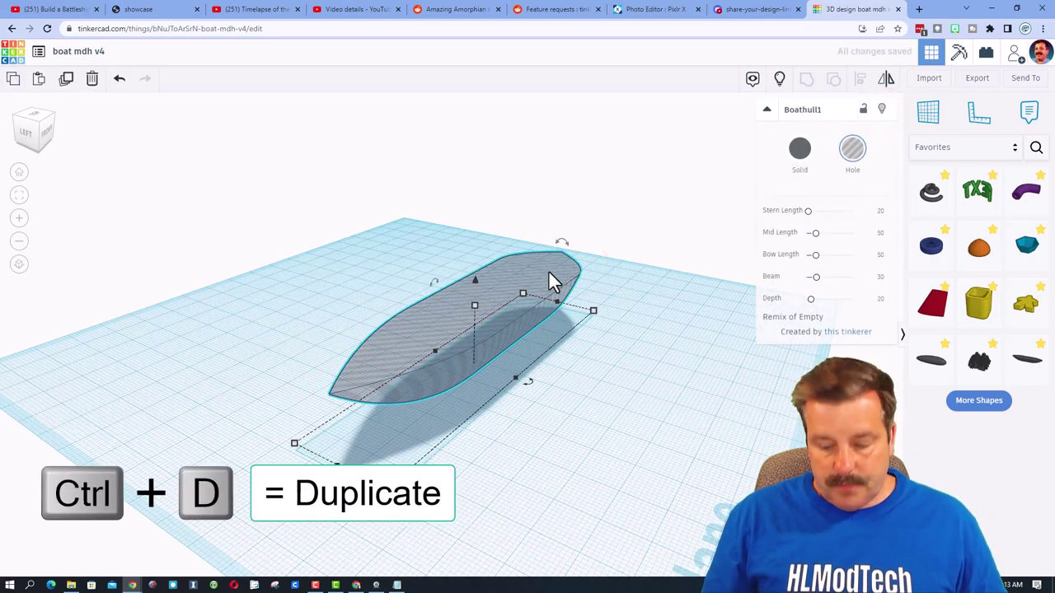
key("Right")
key("Right")
key("Right")
key("Right")
key("Right")
key("Right")
key("Right")
key("Right")
key("Right")
key("Right")
key("Right")
key("Right")
key("Right")
key("Right")
key("Right")
key("Right")
key("Right")
key("Right")
key("Right")
key("Right")
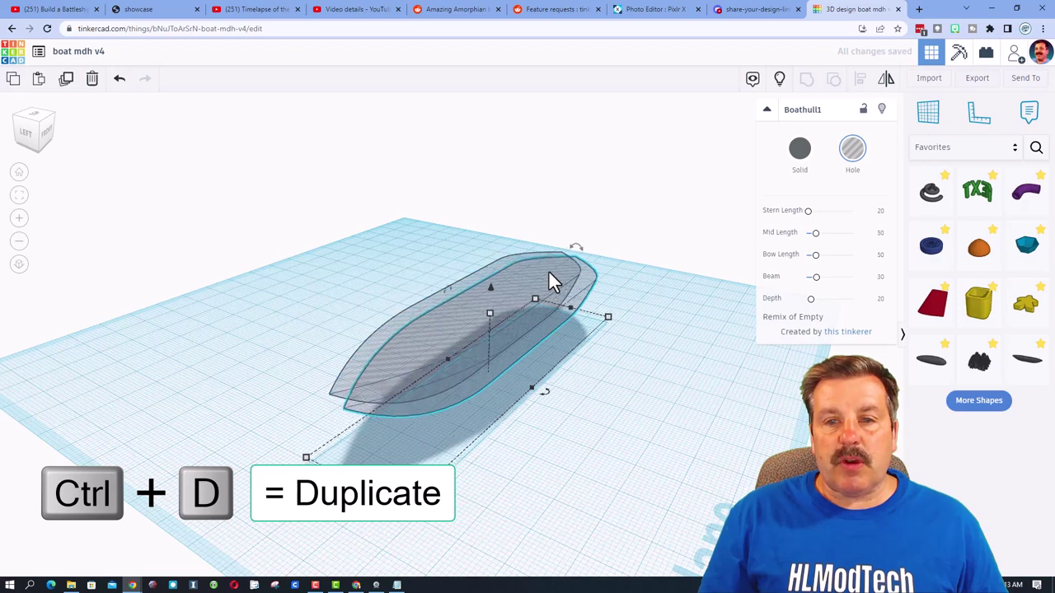
key("Down")
key("Down")
key("Down")
key("Down")
key("Down")
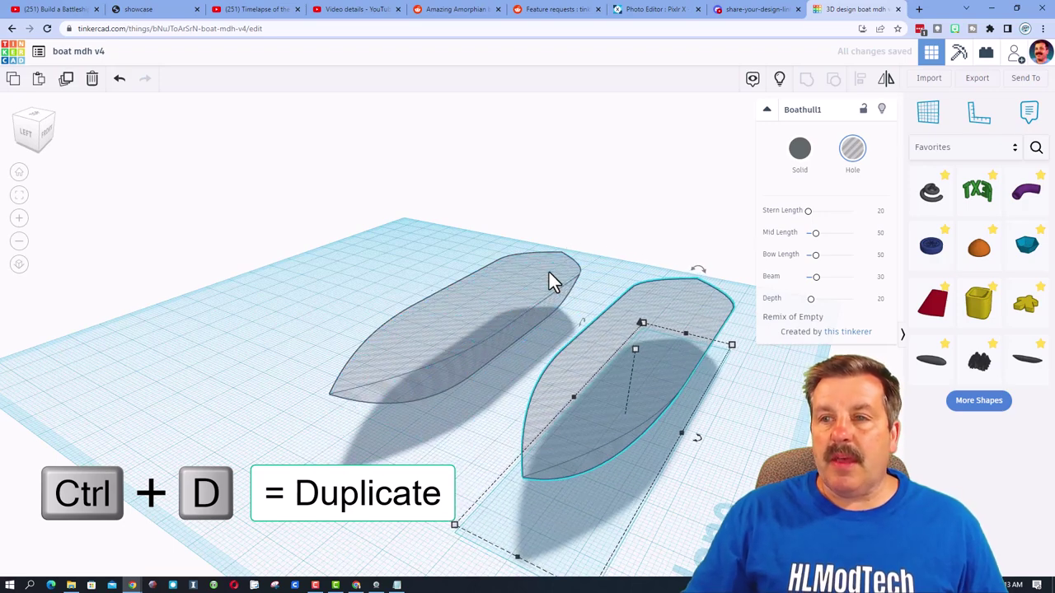
left_click(799, 149)
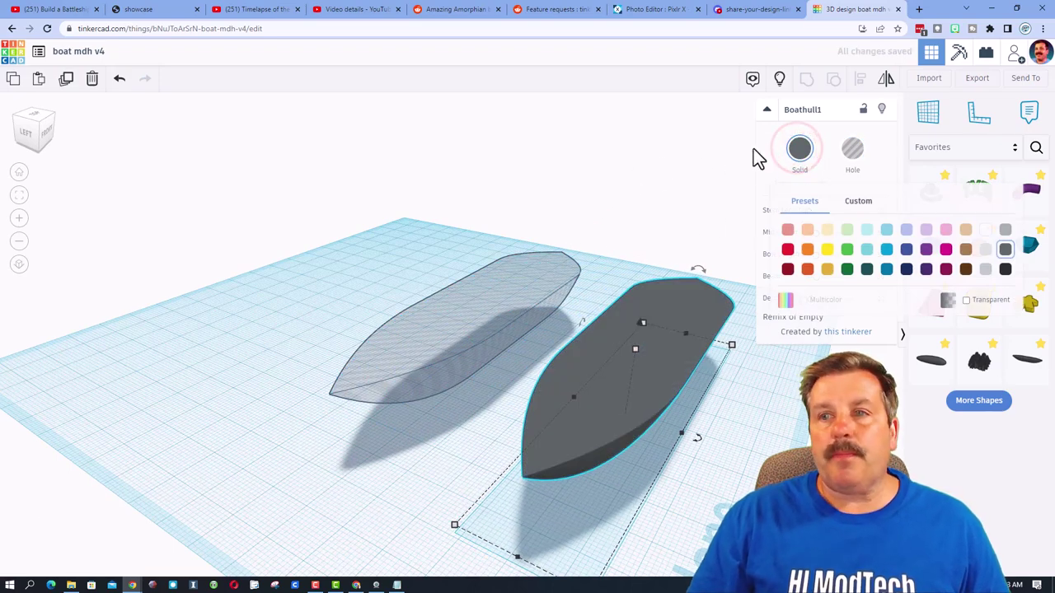
Show all hidden shapes and group the outer hull with its inner hole to hollow out the boat
left_click(778, 78)
left_click_drag(485, 205, 508, 321)
left_click(805, 79)
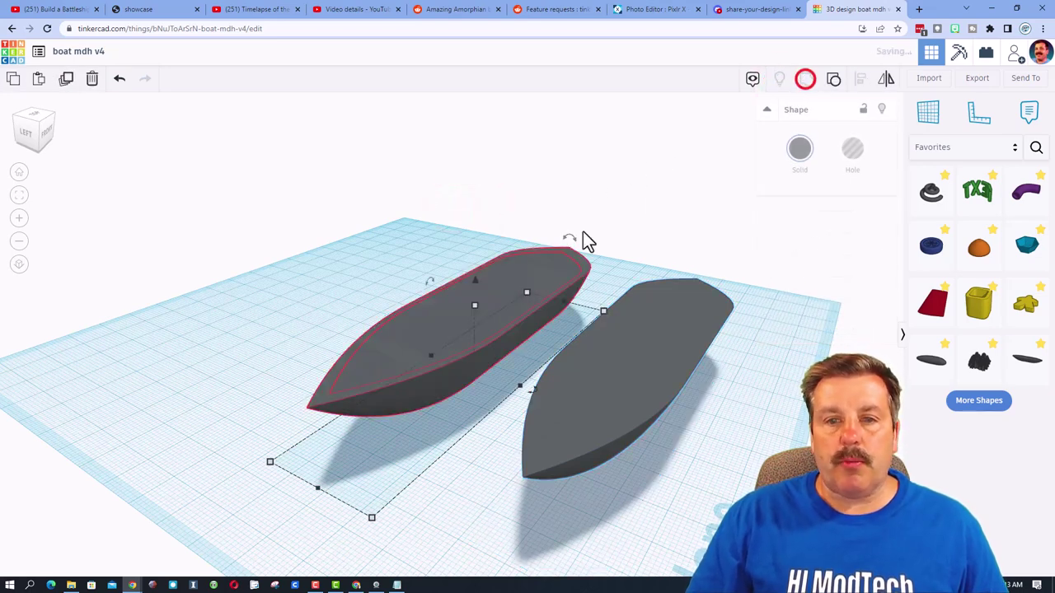
Place a box hole from Basic Shapes around the solid inner hull and stretch it past both ends, about 136 mm long
right_click_drag(422, 218, 437, 330)
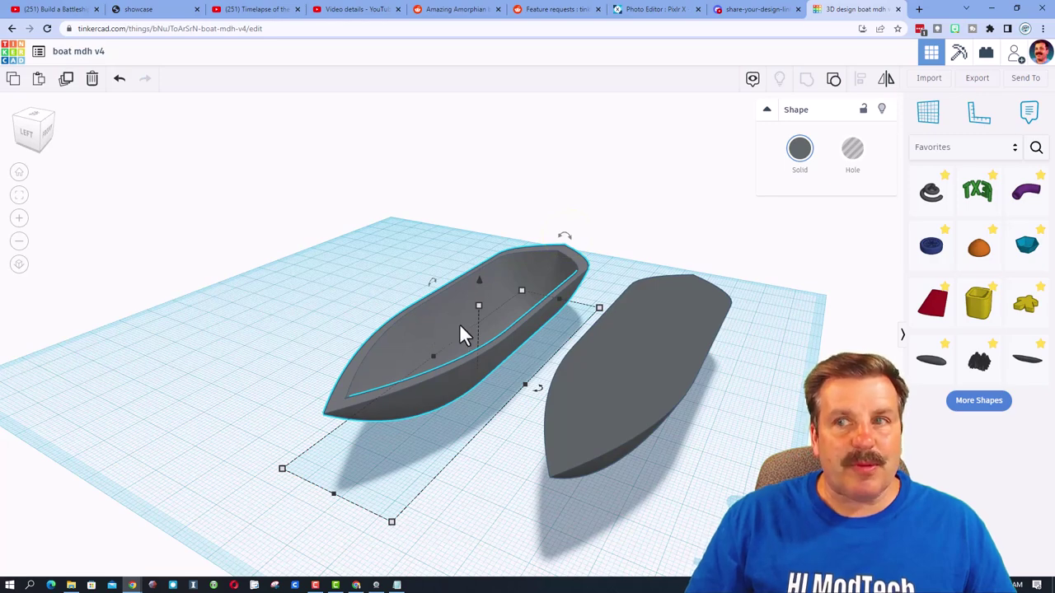
left_click(952, 146)
left_click(948, 194)
left_click_drag(936, 191, 522, 467)
left_click_drag(624, 384, 701, 434)
right_click_drag(692, 435, 363, 442)
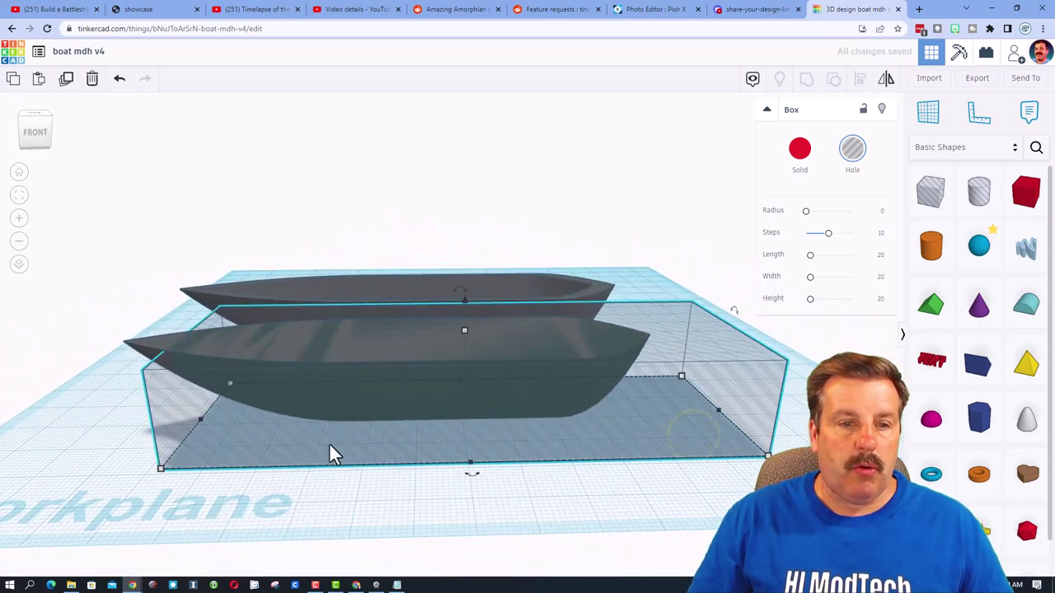
left_click_drag(198, 430, 122, 429)
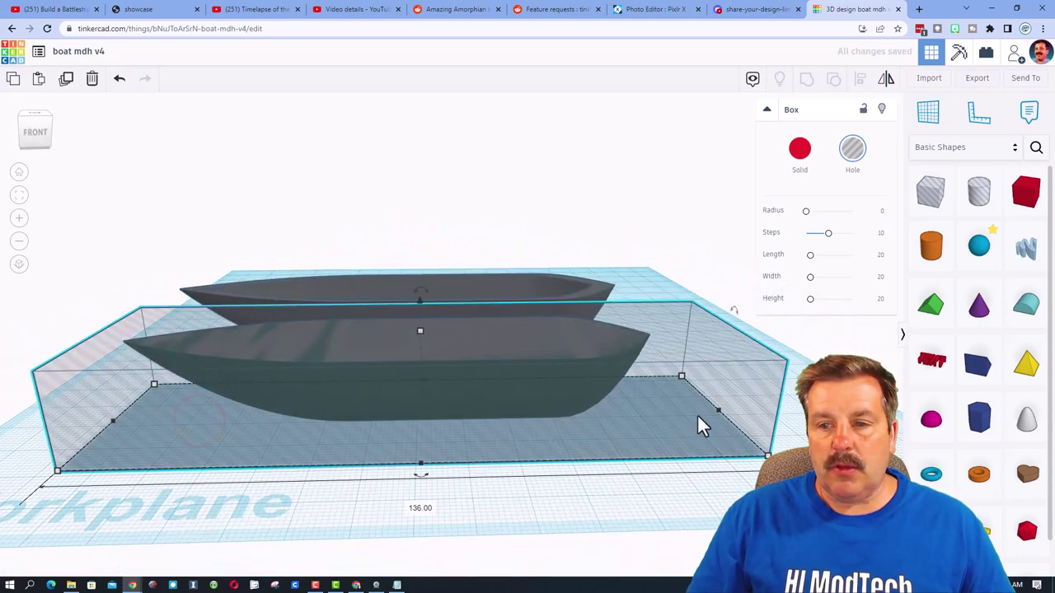
Lower the box hole's height so its top sits below the deck of the solid inner hull
right_click_drag(598, 438, 684, 455)
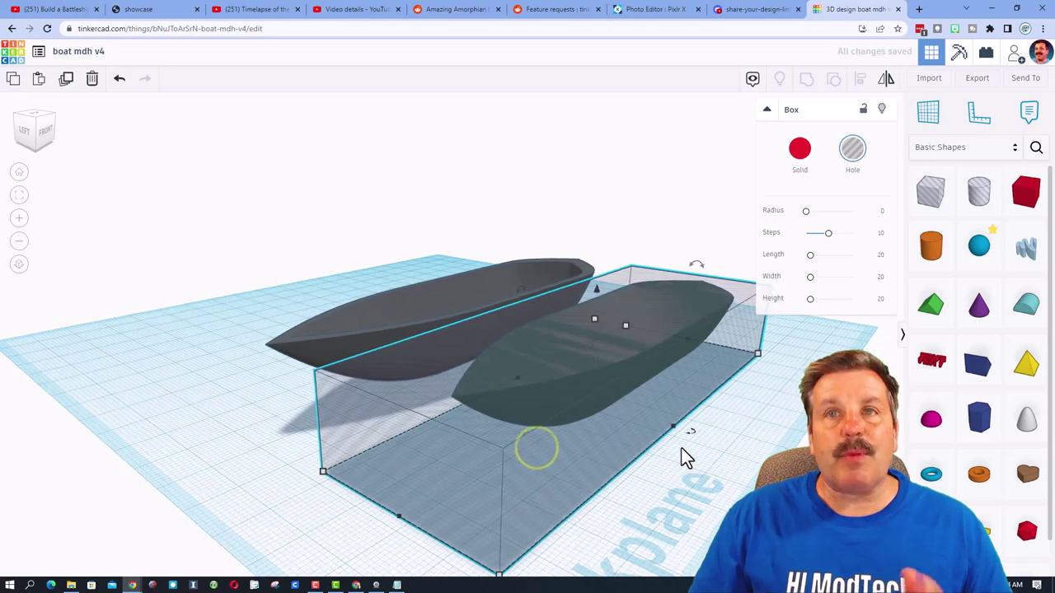
left_click_drag(594, 320, 591, 345)
left_click(657, 459)
Duplicate the box hole in place
right_click_drag(676, 458, 723, 463)
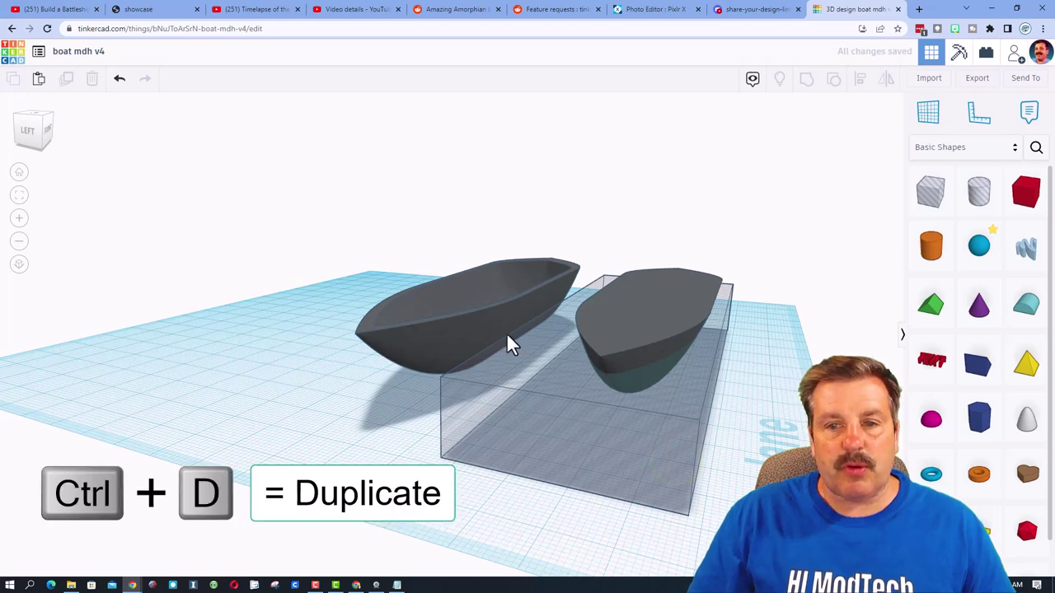
left_click(663, 445)
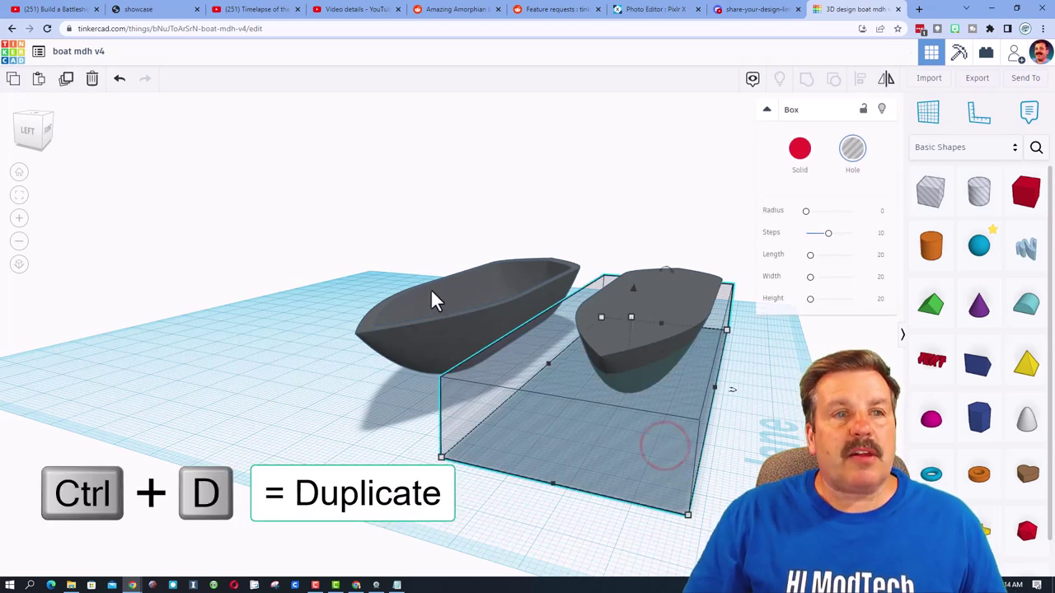
left_click(65, 80)
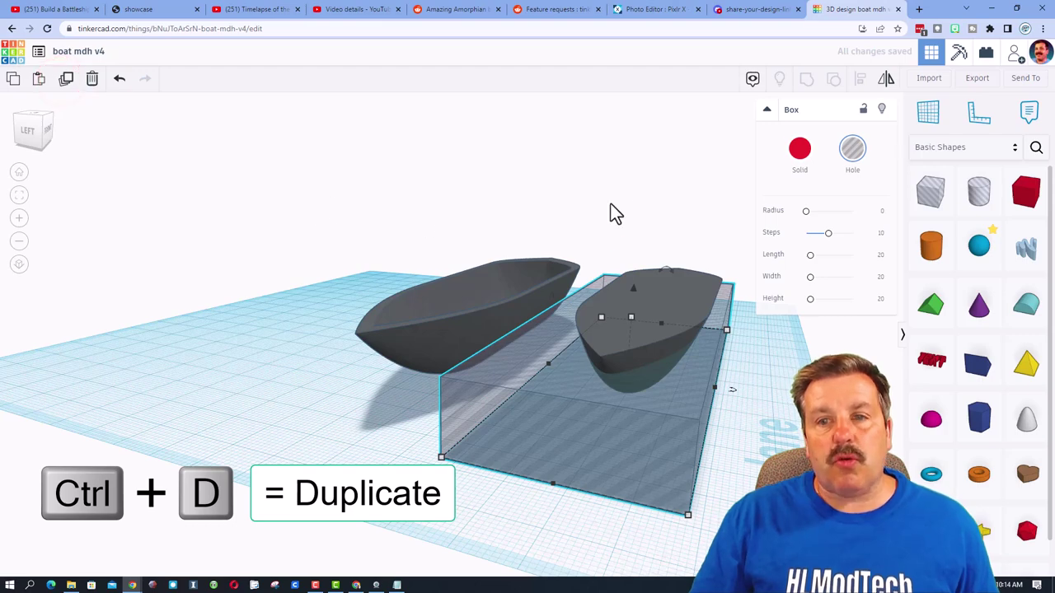
Raise the duplicated box hole slightly above the original box hole so a thin slice of the inner hull lies between them
key("ctrl+Up")
key("ctrl+Up")
key("ctrl+Up")
key("ctrl+Up")
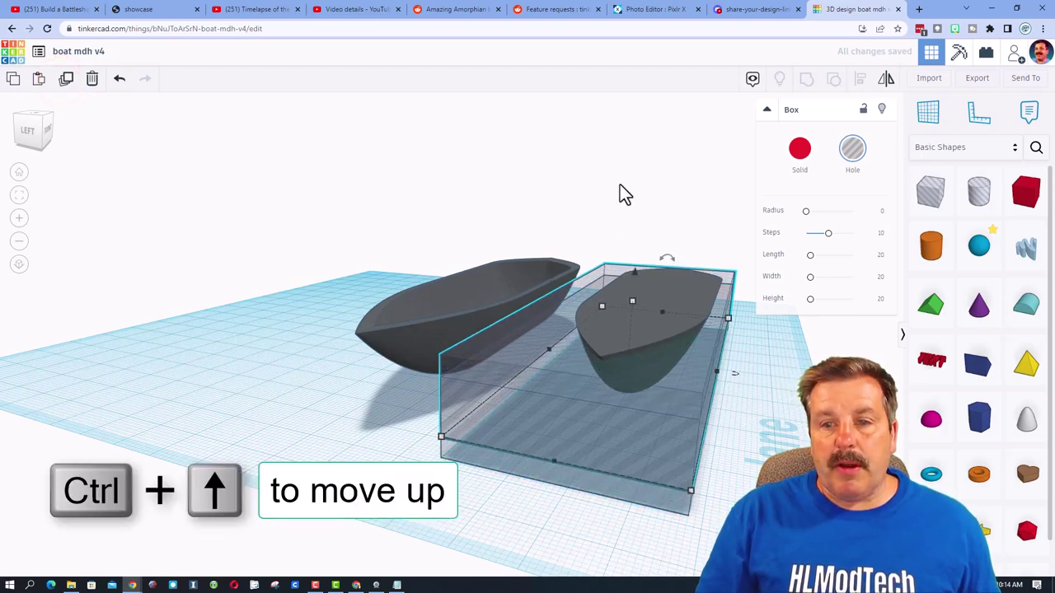
key("ctrl+Up")
Group the two box holes with the solid inner hull to cut it down to a thin deck piece
right_click_drag(671, 294, 569, 328)
scroll(569, 321, "down", 1)
left_click_drag(534, 320, 541, 357)
left_click(534, 350)
left_click(677, 294)
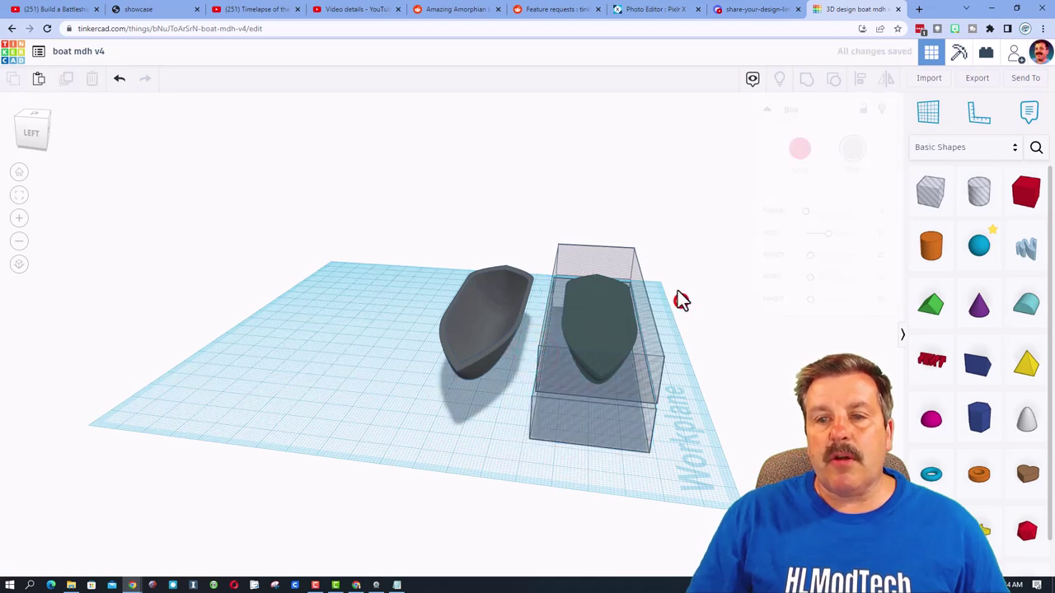
left_click(573, 380)
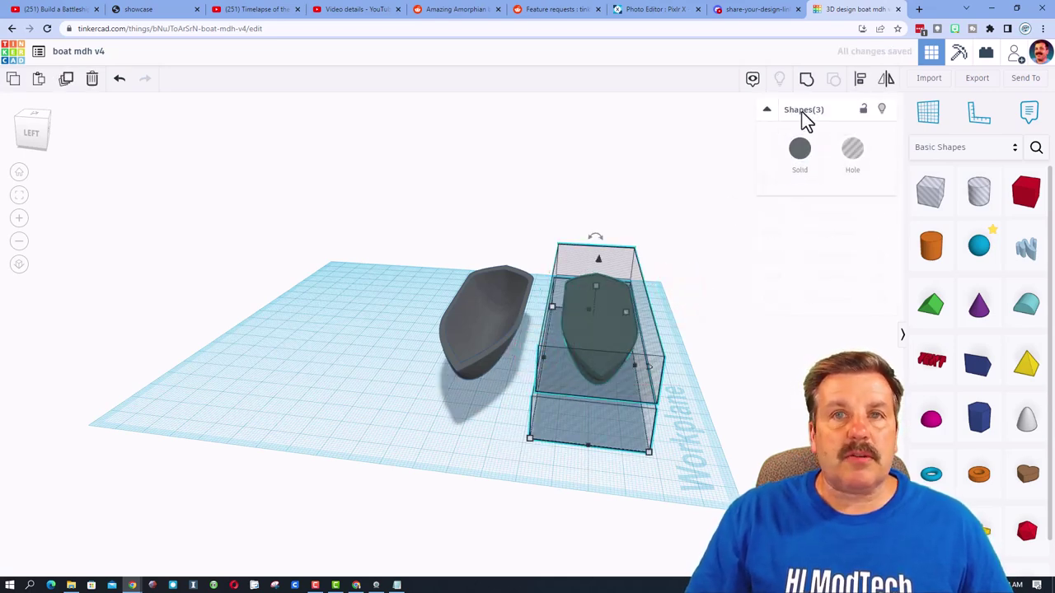
left_click(806, 78)
right_click_drag(662, 277, 577, 280)
key("ctrl+g")
Move the deck piece sideways into the hollow hull so it sits inside the rim
right_click_drag(624, 327, 640, 360)
left_click(583, 351)
left_click(583, 360)
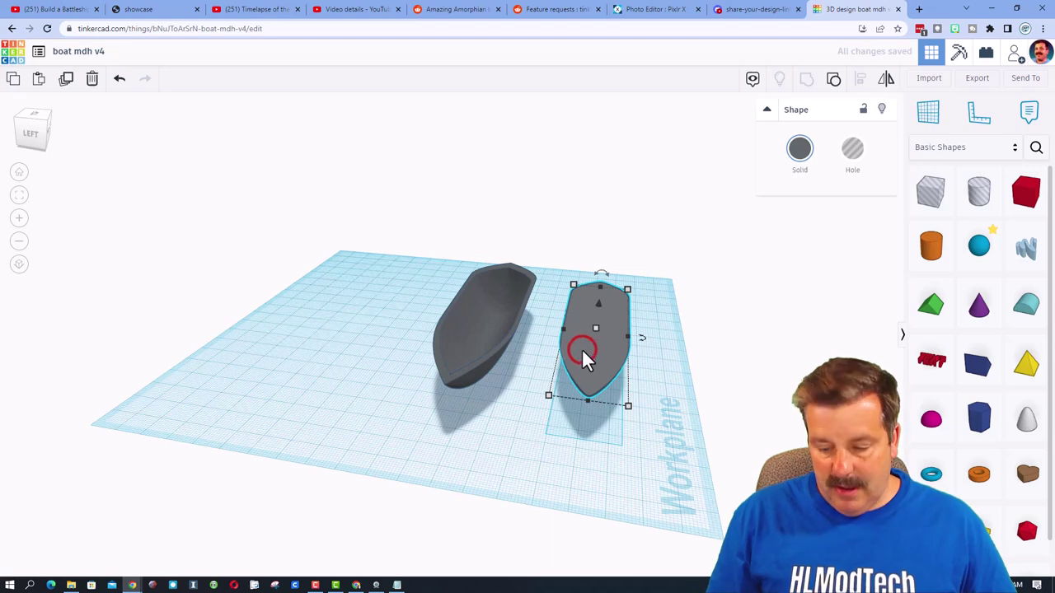
key("Left")
key("Left")
key("Left")
key("Left")
key("Left")
key("Left")
key("Left")
key("Left")
key("Left")
key("Left")
key("Left")
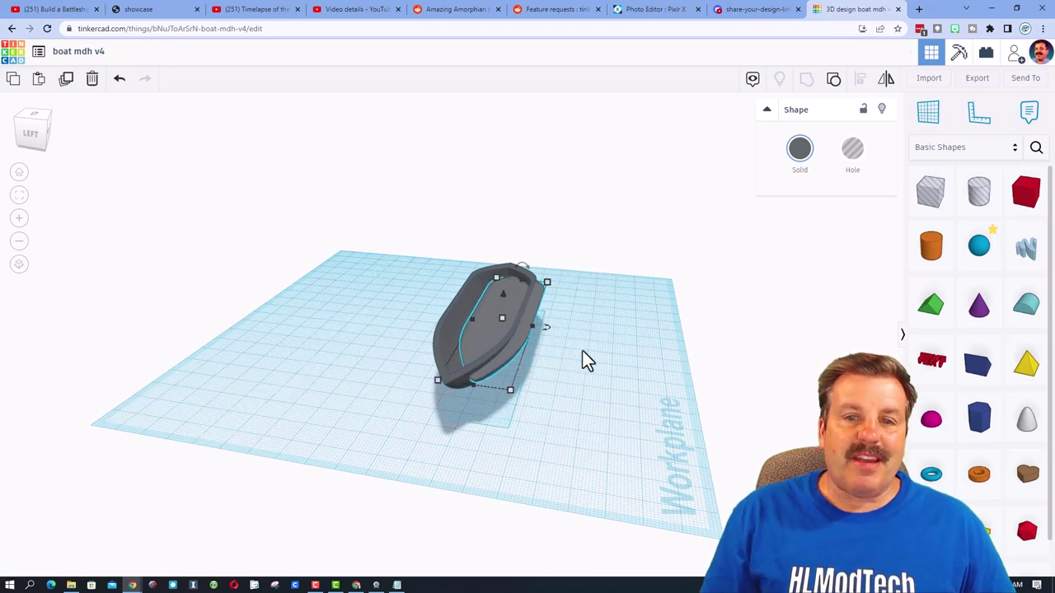
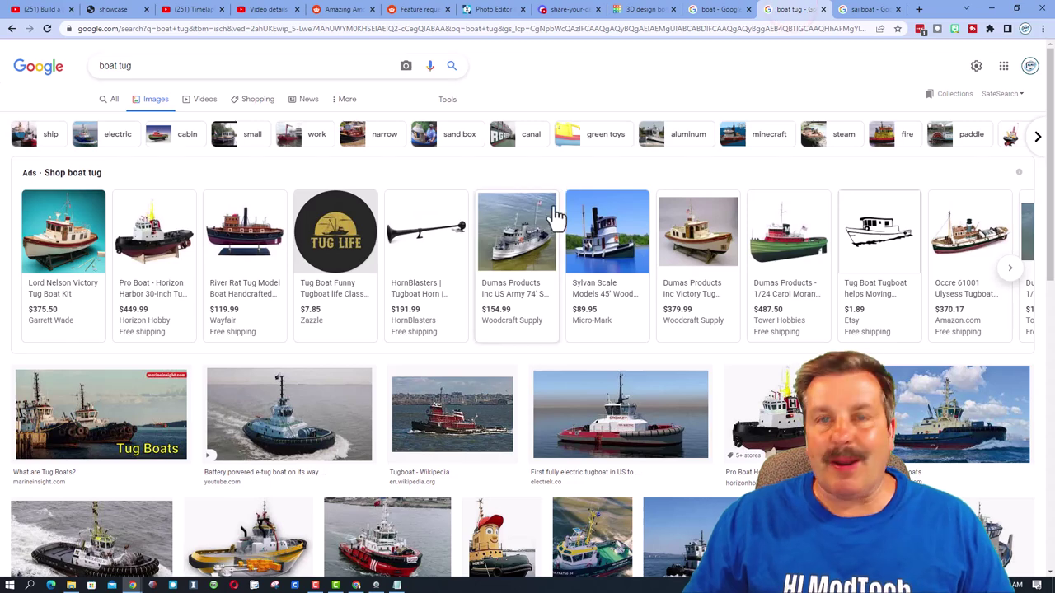
Look over the sailboat and boat image results for design ideas, and return to the Tinkercad design
left_click(863, 9)
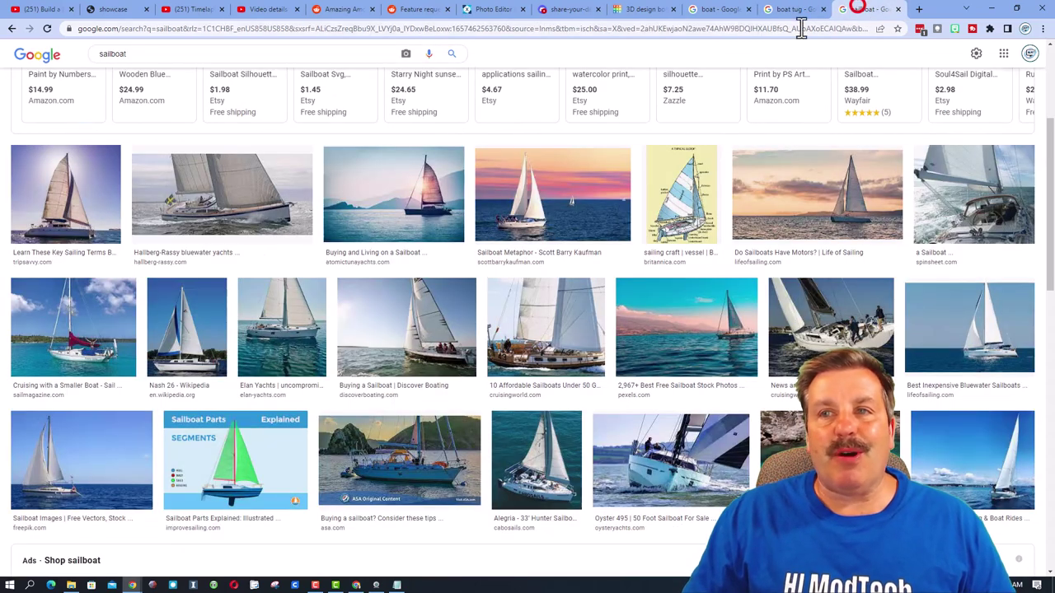
left_click(718, 9)
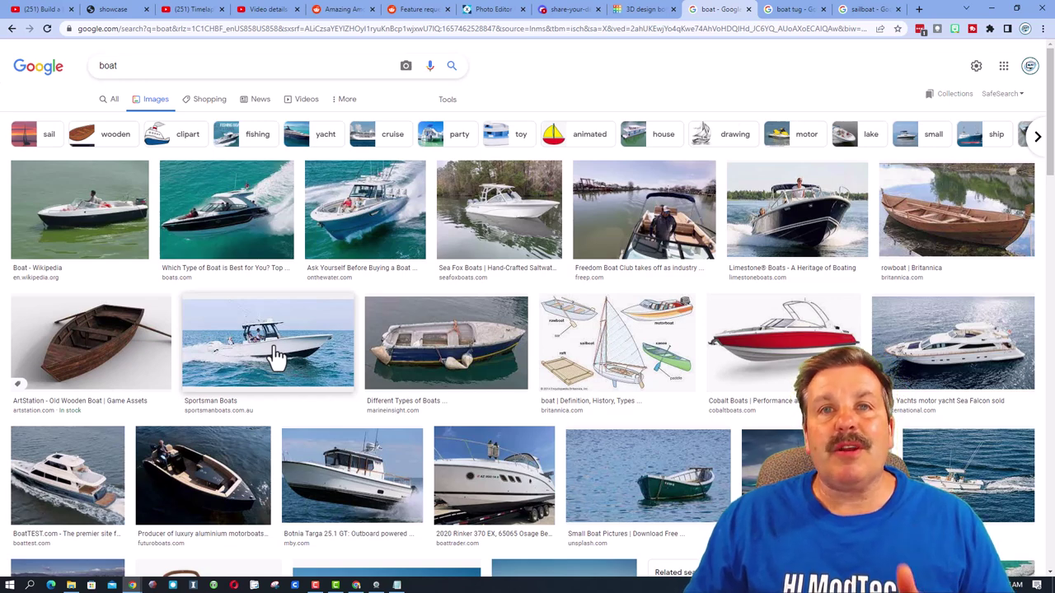
key("ctrl+shift+Tab")
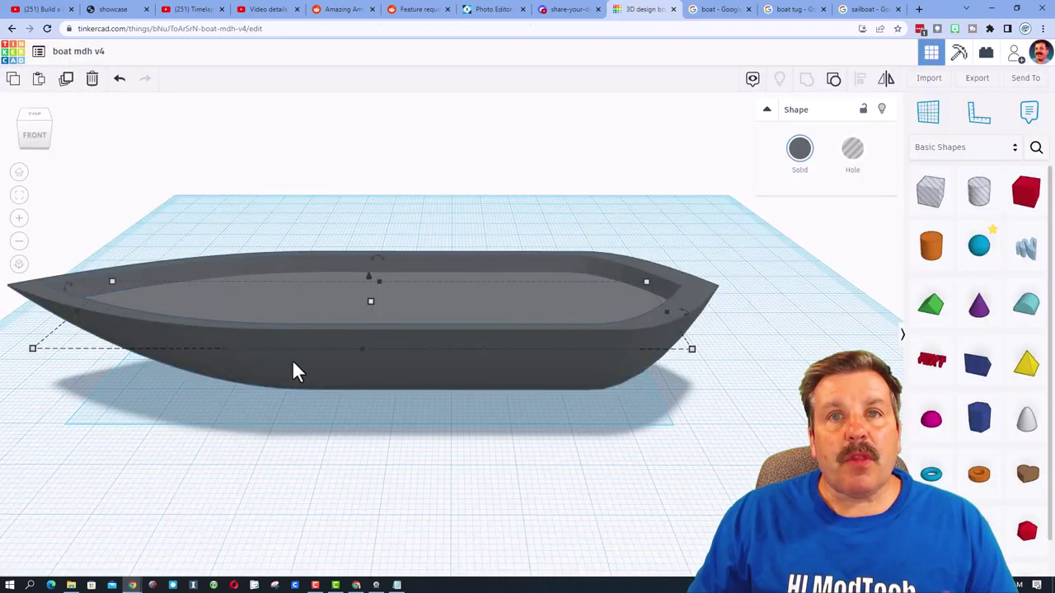
Set a workplane on the deck surface and place a proportionally shrunken solid box near the middle of the deck
right_click_drag(314, 355, 343, 349)
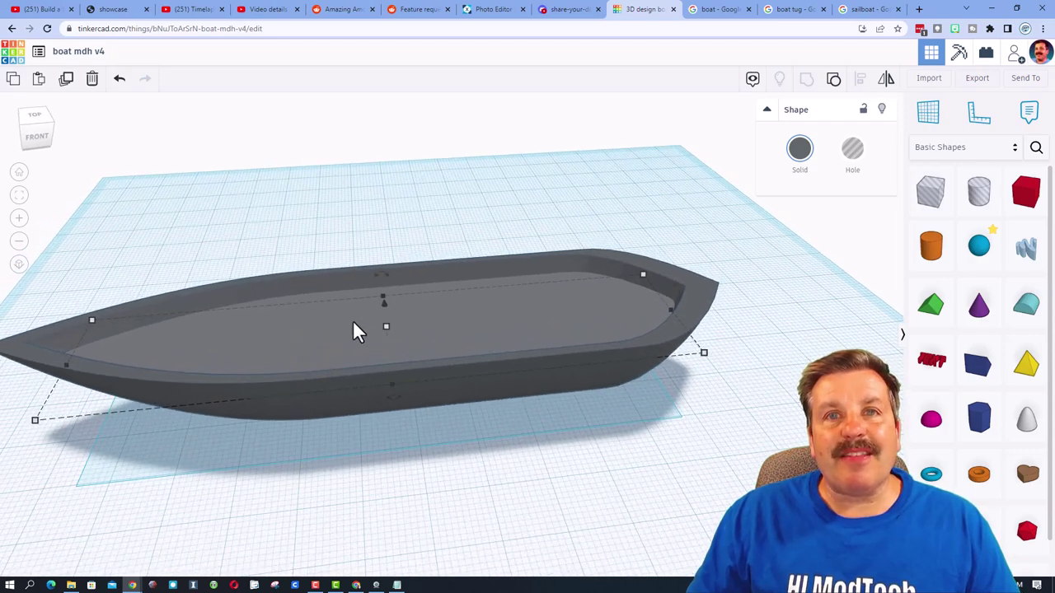
left_click(927, 111)
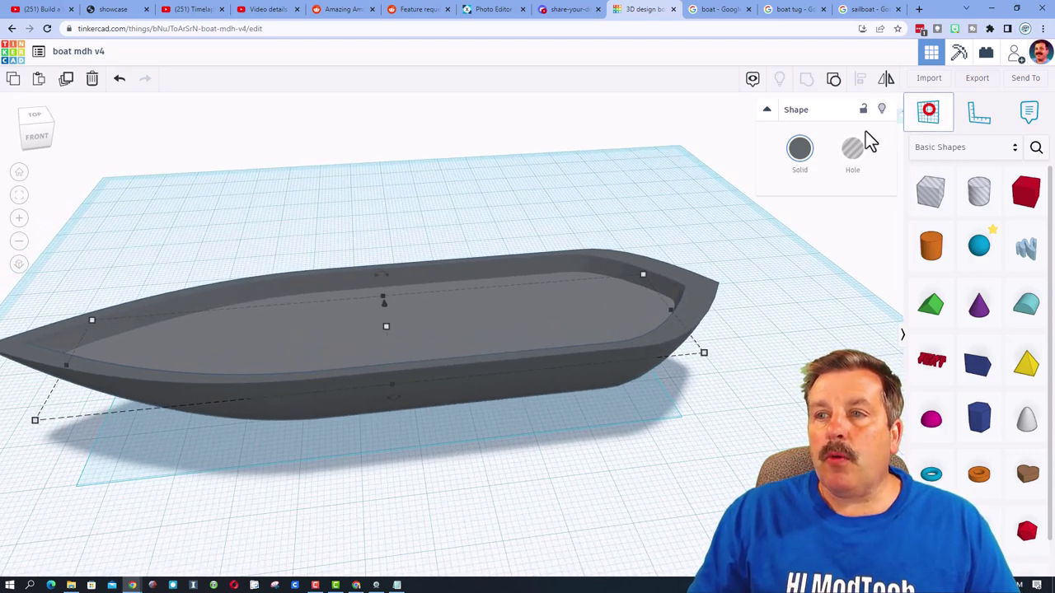
left_click(400, 321)
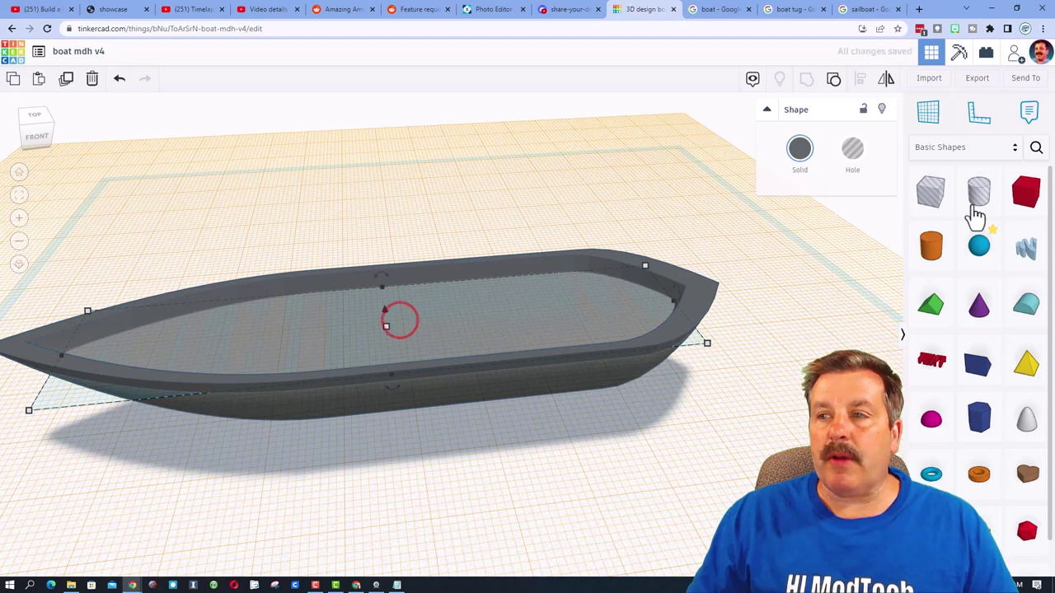
left_click_drag(1026, 191, 417, 336)
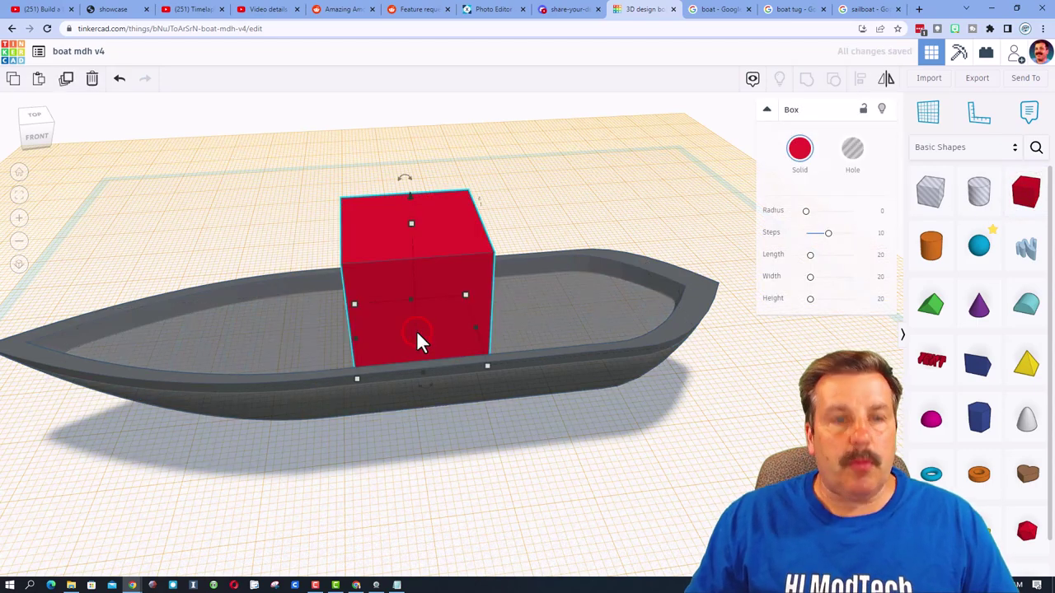
left_click_drag(412, 227, 416, 255, "shift")
right_click_drag(384, 328, 468, 299)
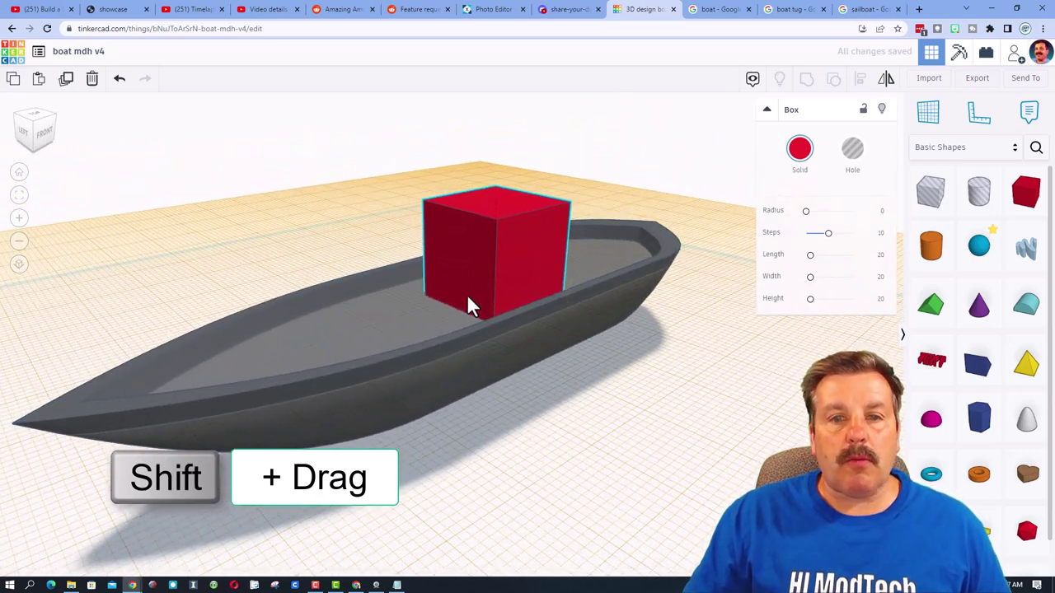
Align the hull, deck and box to a common centre across the boat's width
left_click_drag(305, 215, 508, 362, "shift")
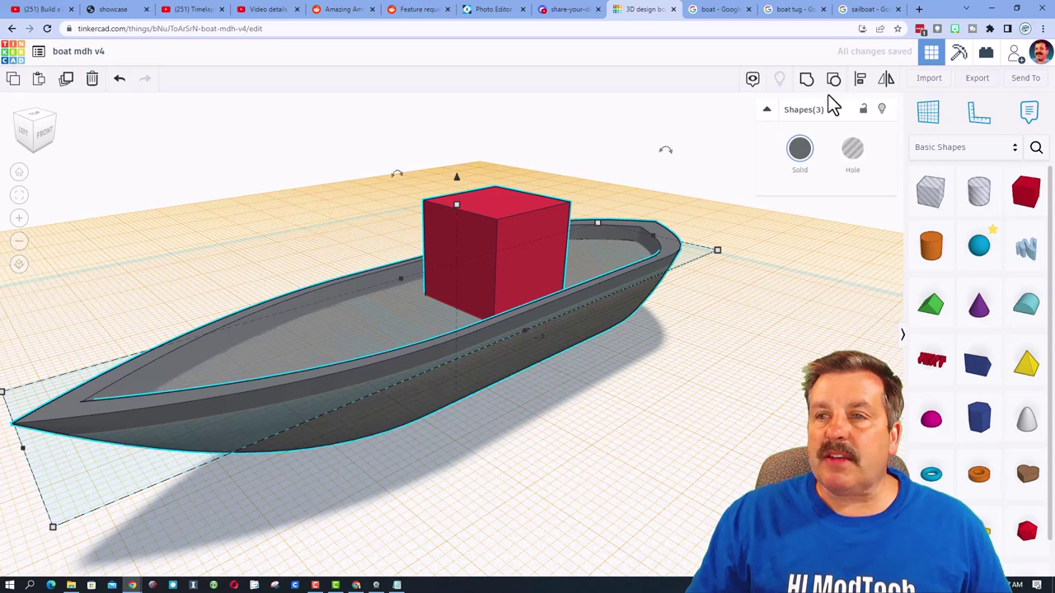
left_click(859, 79)
scroll(453, 338, "down", 3)
scroll(320, 373, "down", 2)
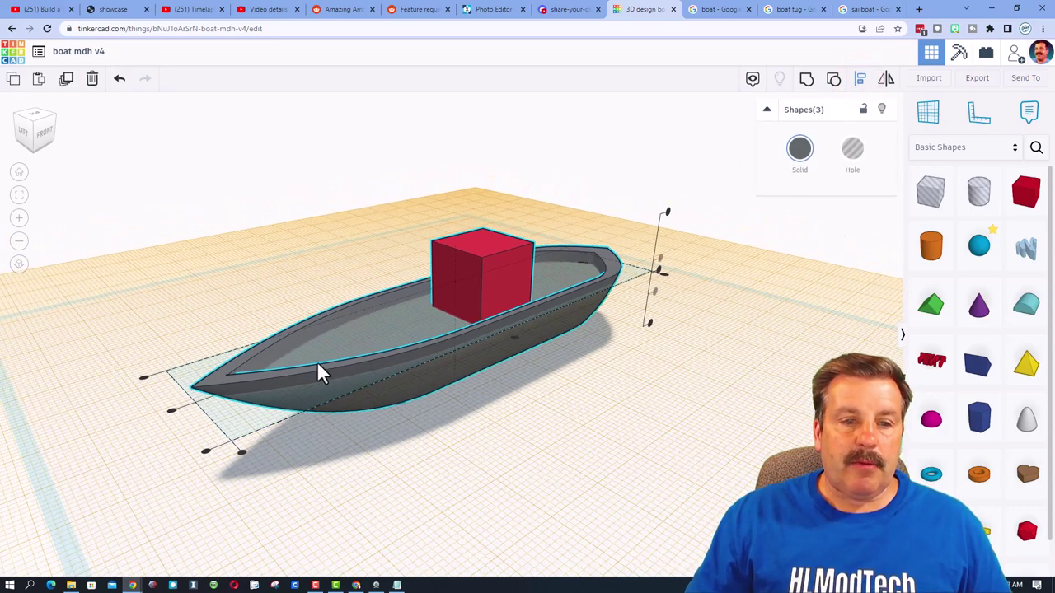
left_click(223, 380)
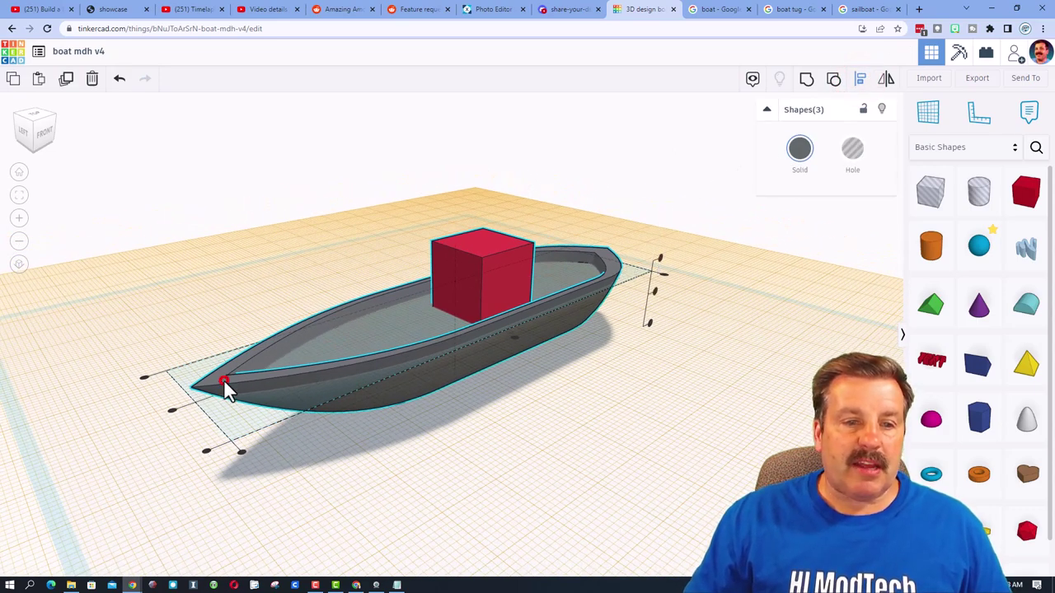
left_click(170, 410)
left_click(453, 408)
right_click_drag(466, 408, 506, 419)
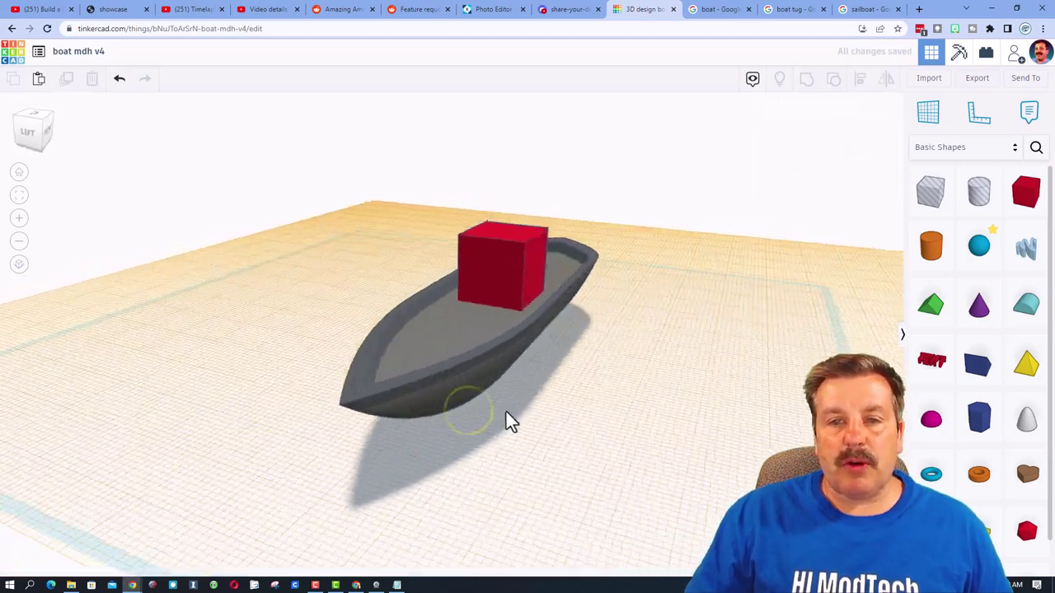
Duplicate the red box in place and raise the copy 10 mm
left_click(454, 287)
key("ctrl+d")
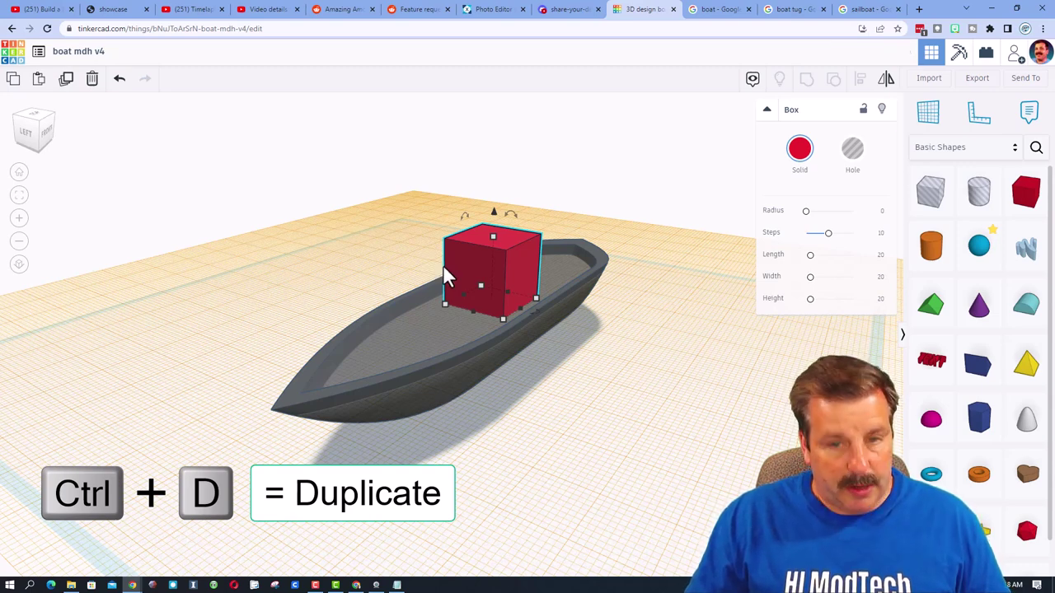
left_click_drag(493, 212, 494, 173)
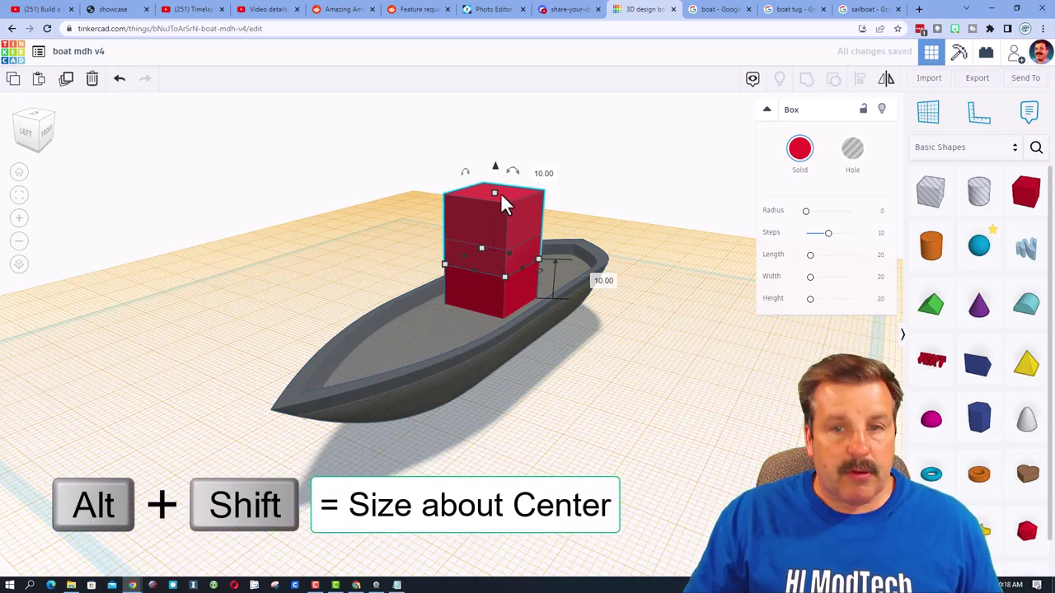
Shrink the raised box uniformly about its centre and set its height to 14 mm
left_click_drag(494, 189, 495, 196, "alt+shift")
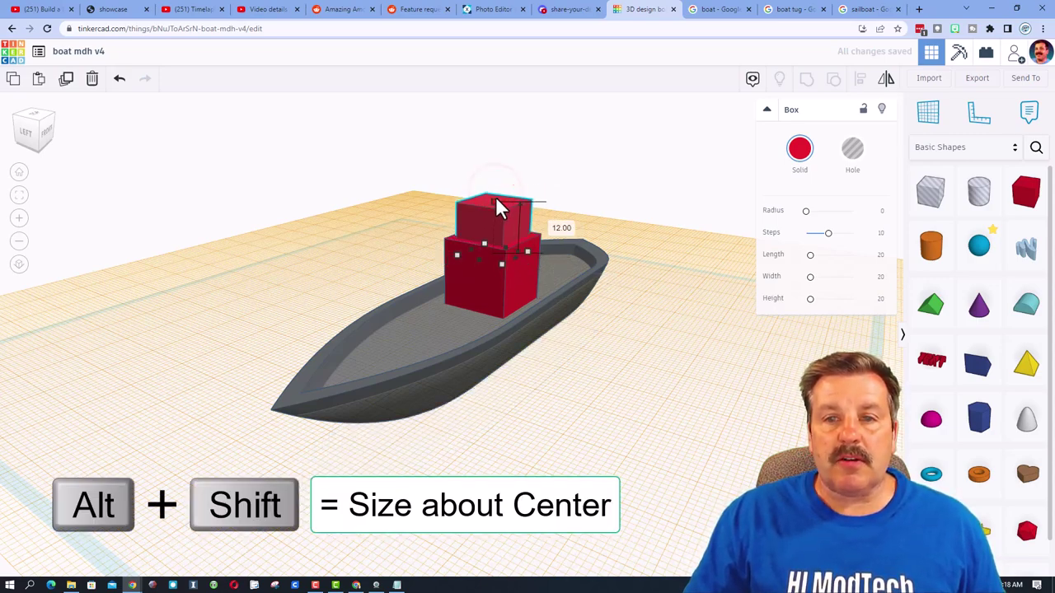
left_click(558, 228)
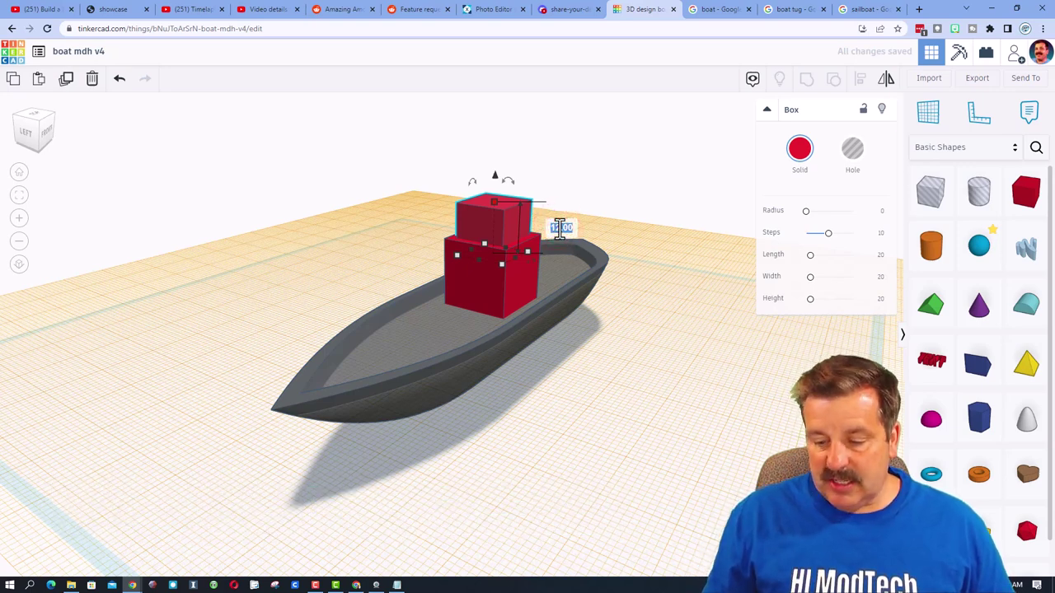
type("14")
key("Return")
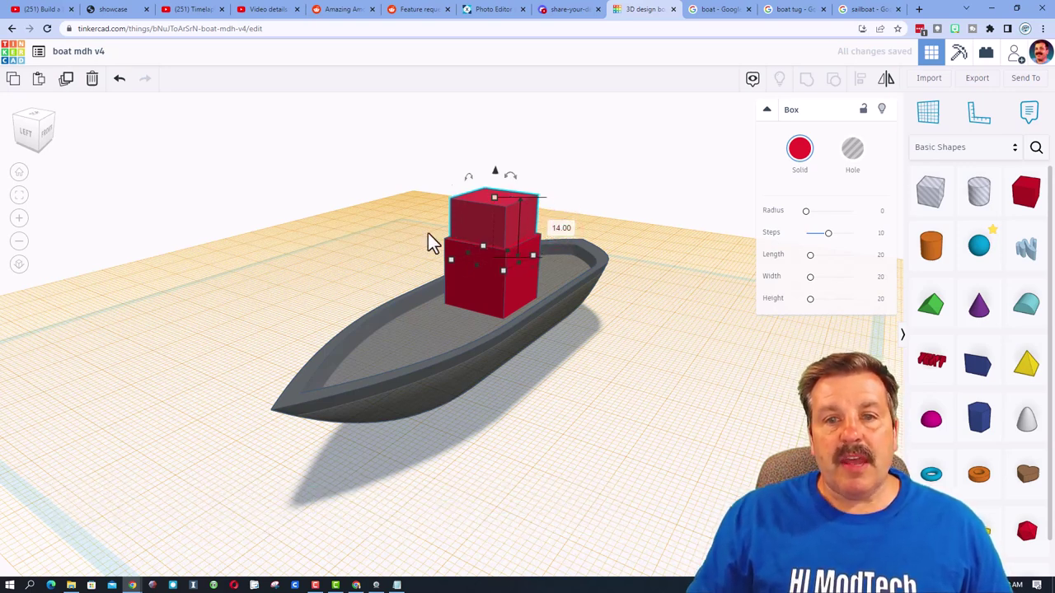
right_click_drag(415, 231, 412, 255)
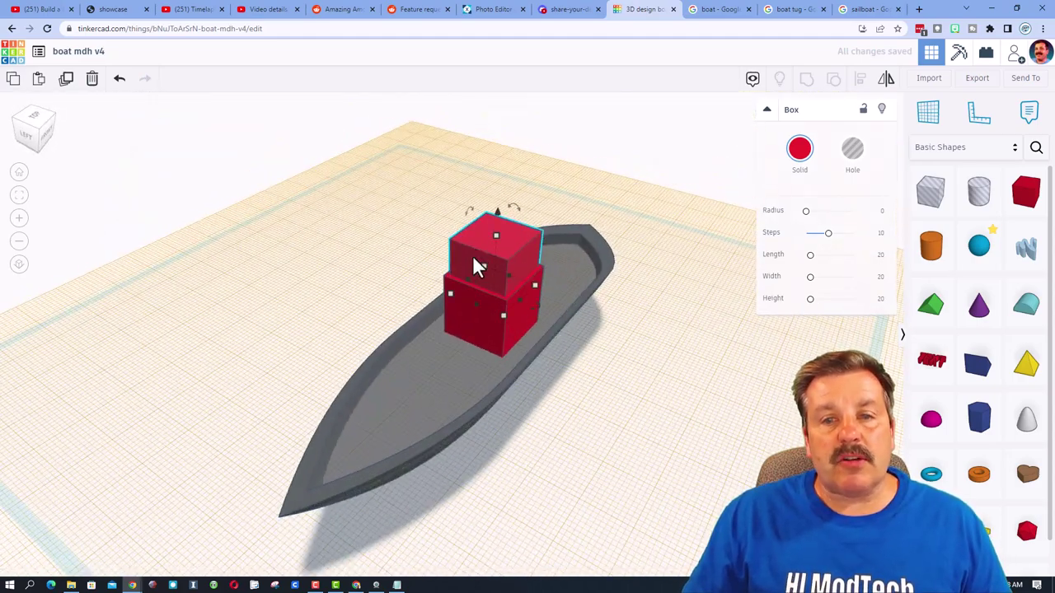
right_click_drag(476, 265, 398, 233)
left_click_drag(397, 206, 444, 252)
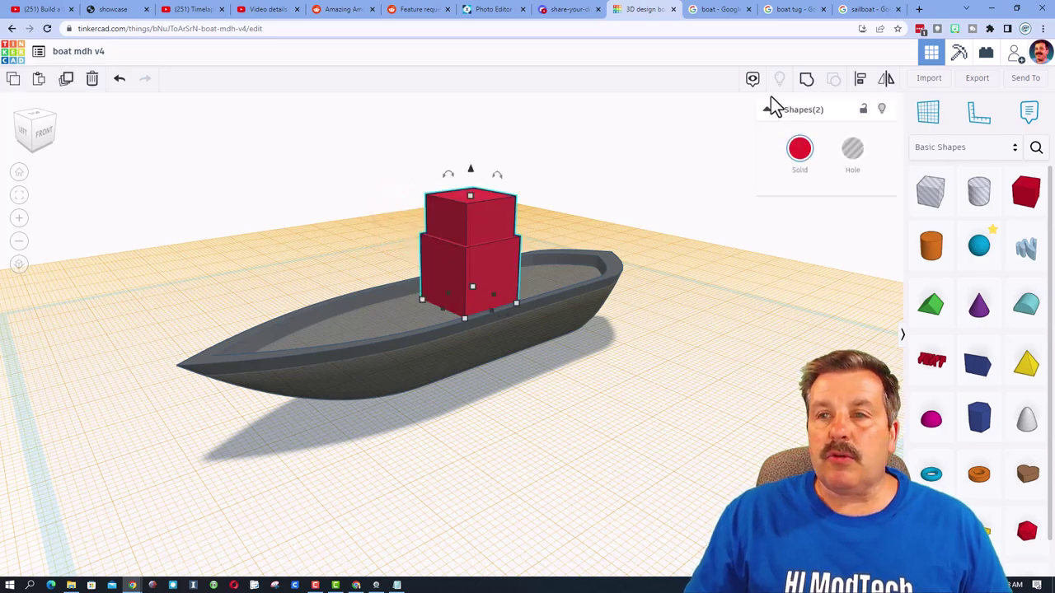
right_click_drag(490, 279, 435, 356)
left_click(567, 139)
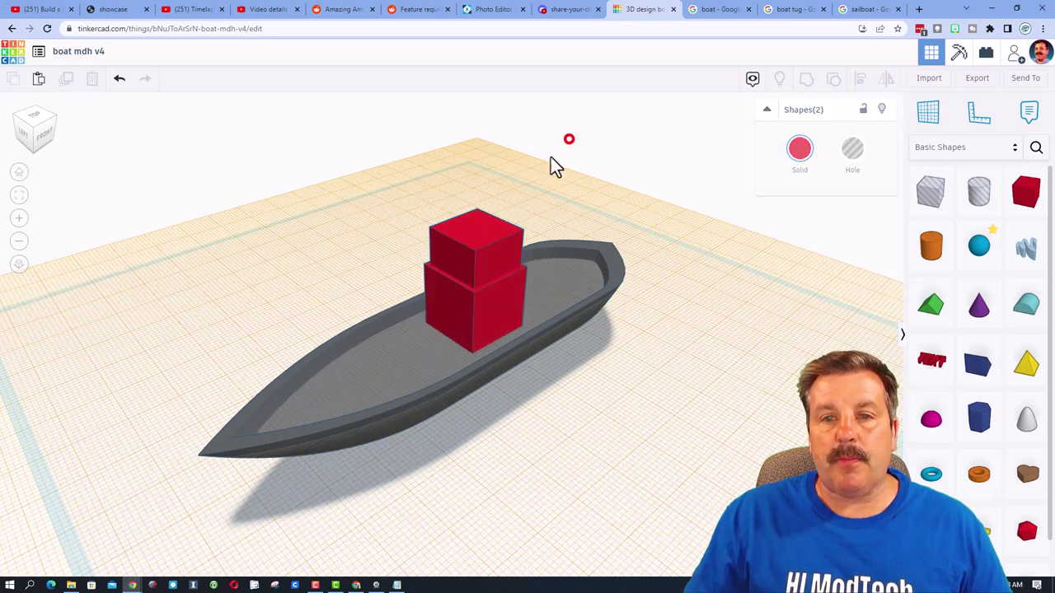
Turn the upper box into a hole and stretch its height to about 21 mm
left_click(473, 245)
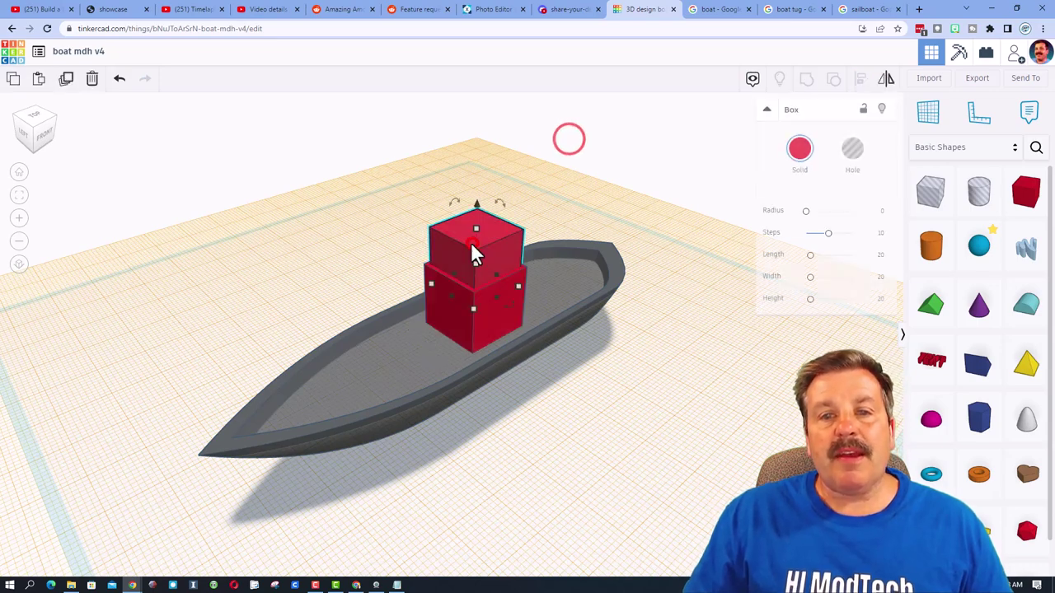
left_click(852, 146)
left_click_drag(476, 232, 474, 204)
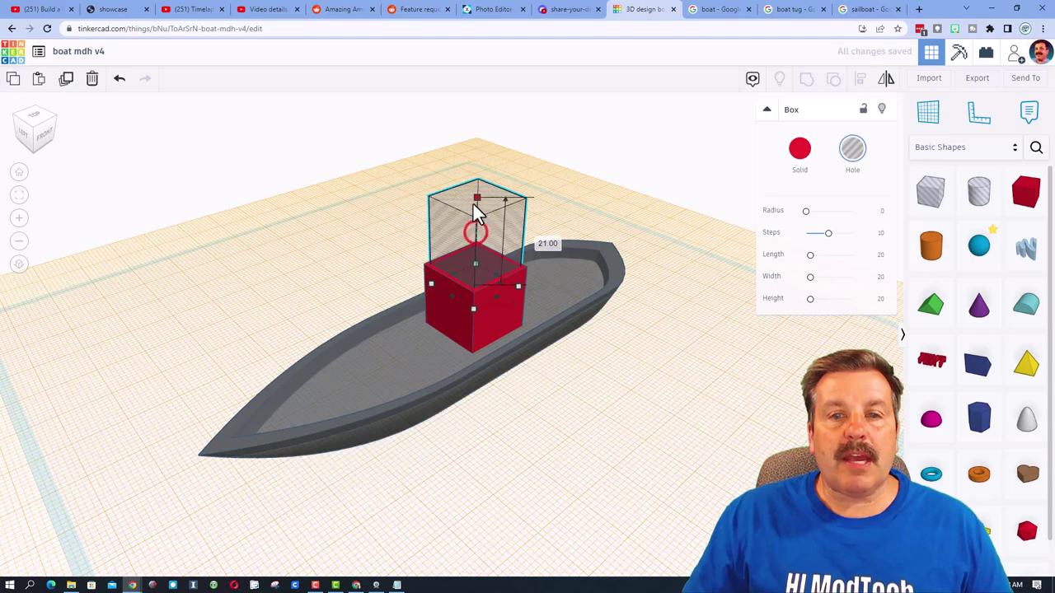
Drop the box hole onto the deck workplane and group it with the red box to hollow out the cabin
key("d")
right_click_drag(495, 209, 582, 229)
key("d")
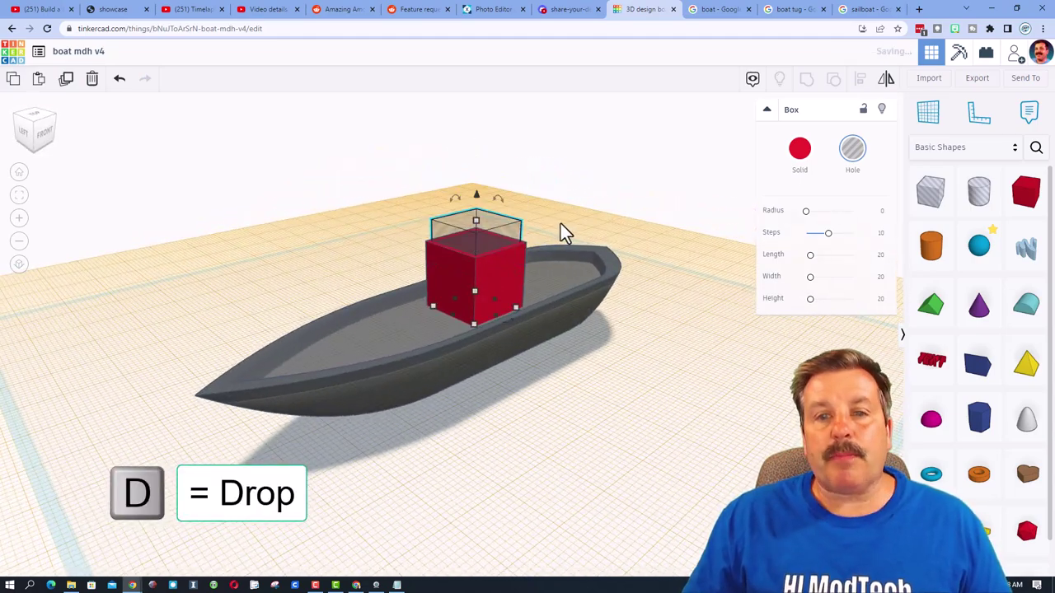
left_click_drag(384, 213, 447, 259)
left_click(801, 82)
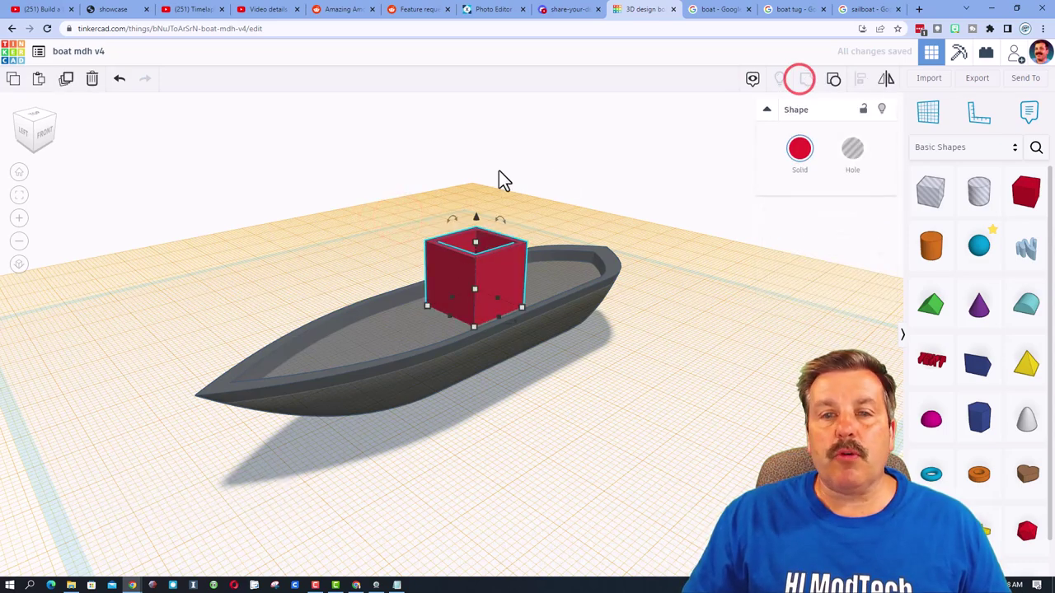
Place a box hole on the deck in front of the cabin, narrow it to about 15 mm and raise it above the deck
right_click_drag(497, 177, 560, 200)
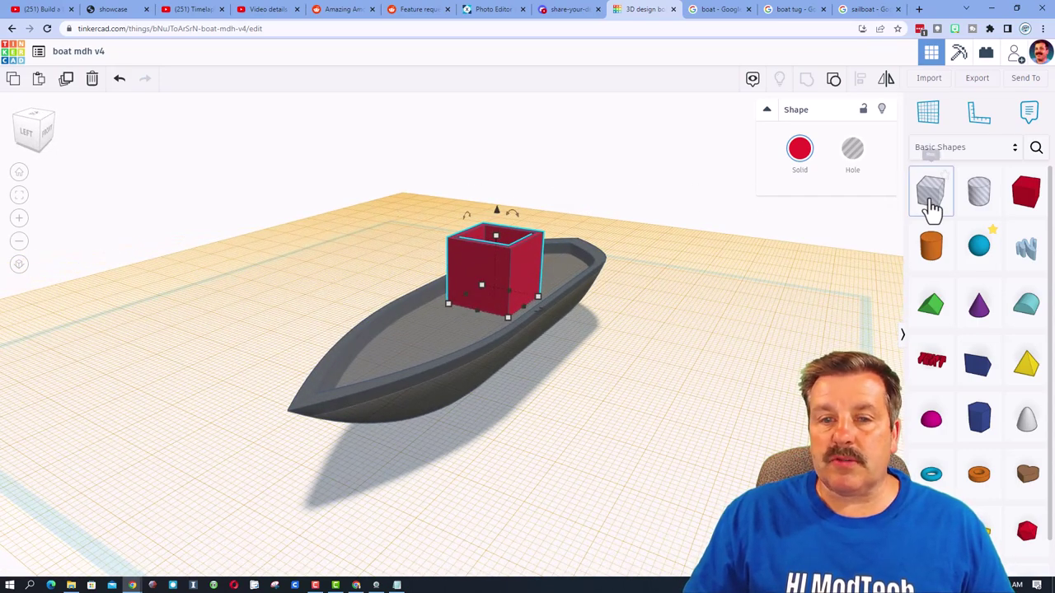
left_click_drag(931, 210, 470, 337)
right_click_drag(470, 337, 547, 345)
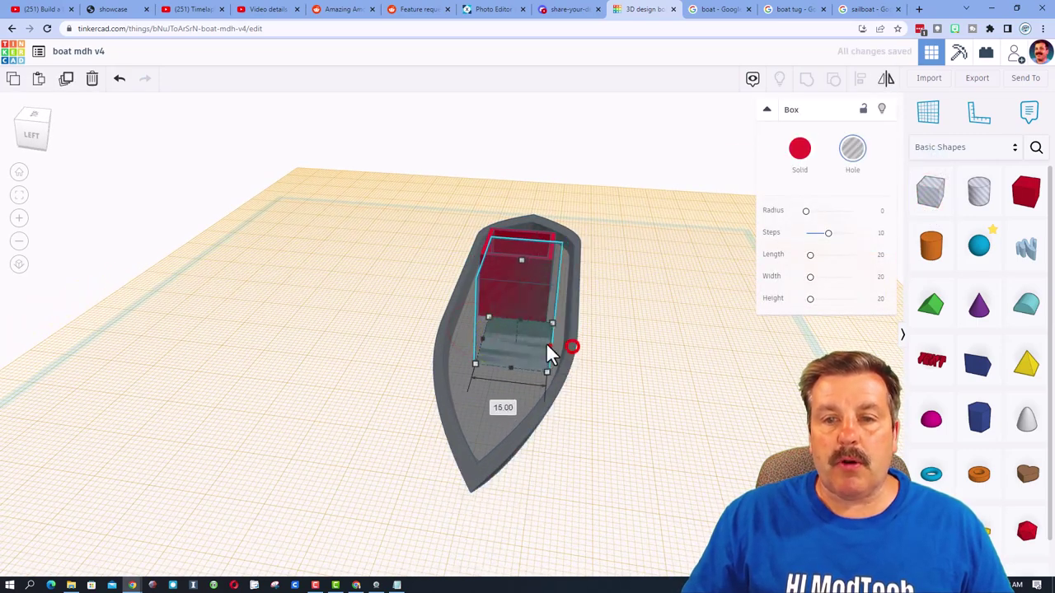
left_click_drag(509, 261, 505, 237)
Move the raised box hole back toward the stern, further into the cabin's front wall
right_click_drag(534, 277, 384, 317)
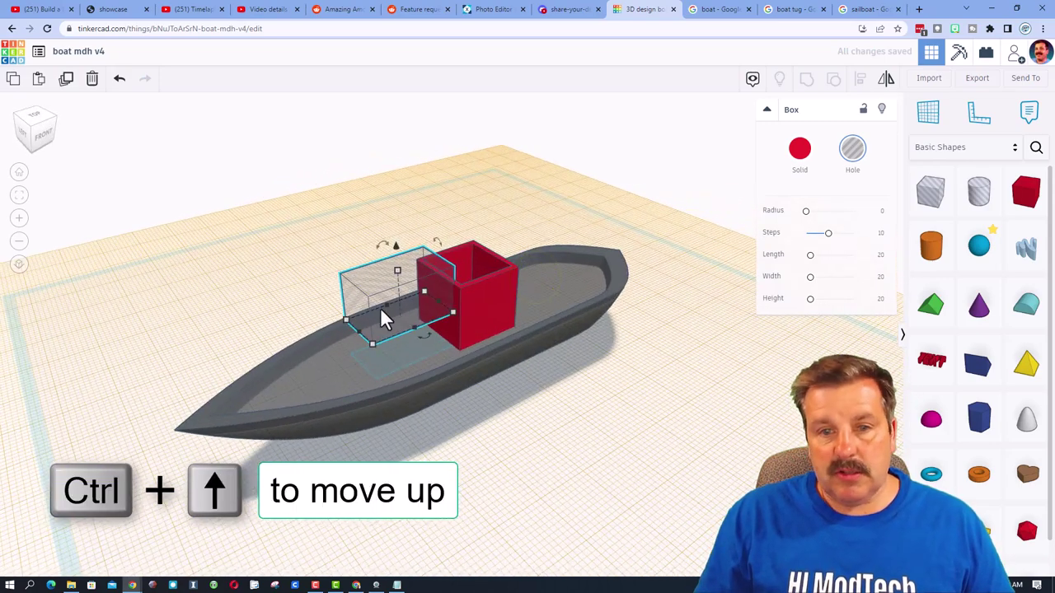
key("Up")
key("Up")
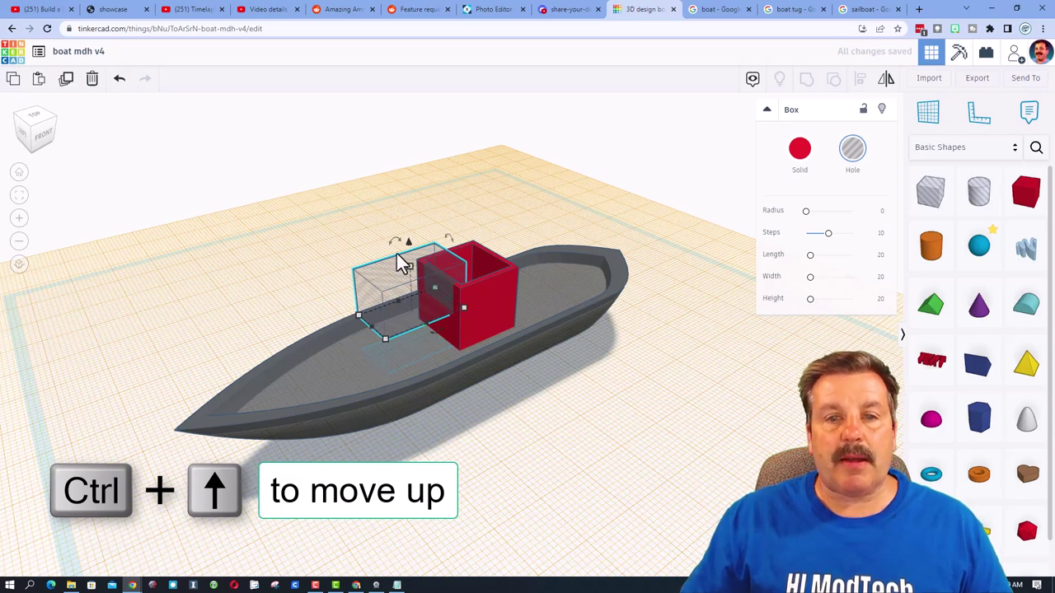
right_click_drag(407, 240, 407, 277)
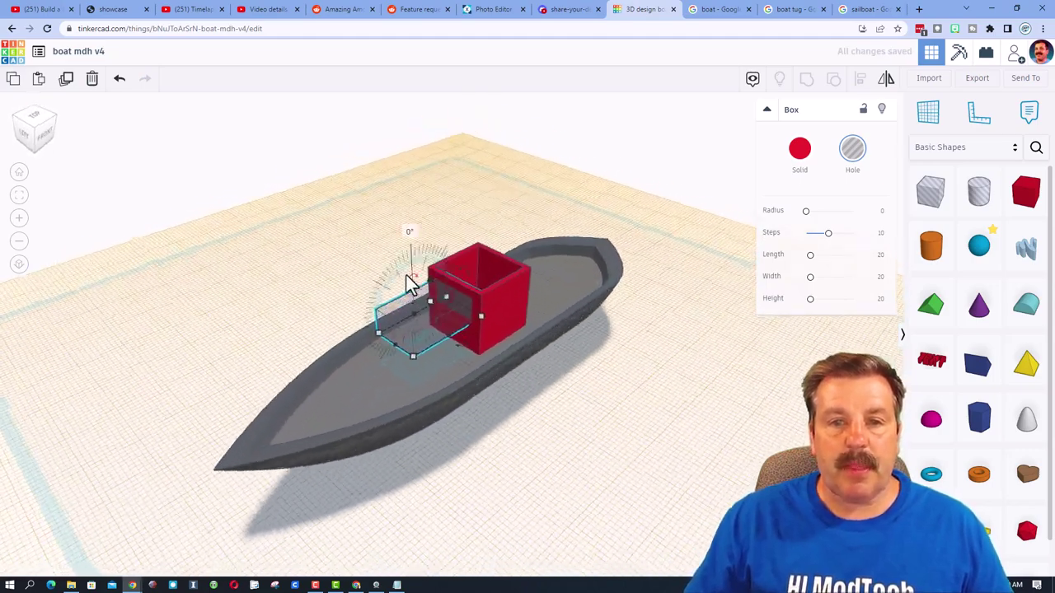
Select only the raised box hole and the red cabin, and group them to cut the opening in the cabin's front wall
left_click(375, 254)
left_click_drag(454, 290, 459, 292)
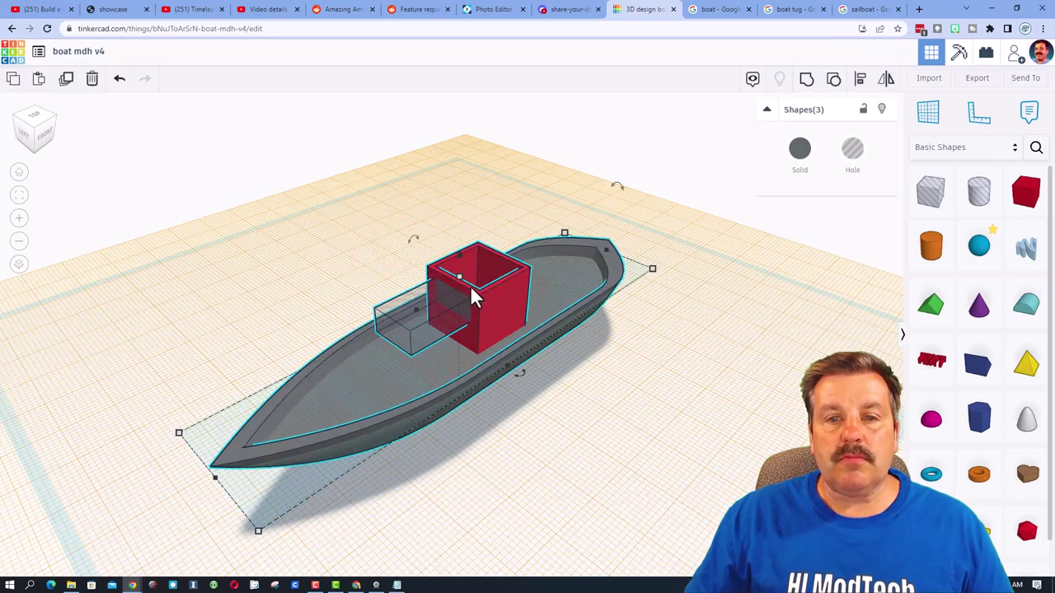
left_click(653, 334)
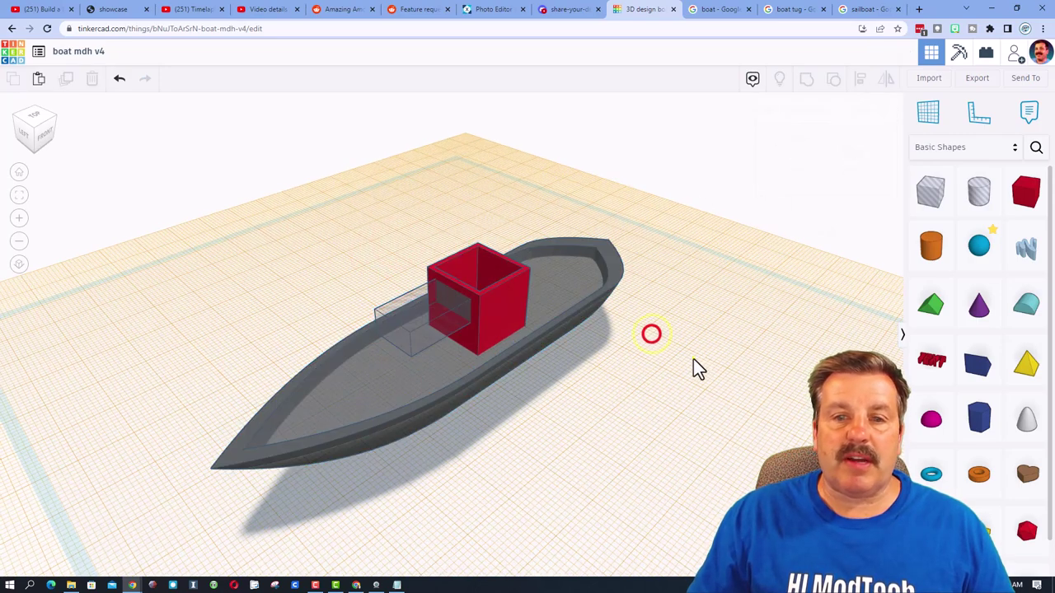
right_click_drag(695, 360, 558, 317)
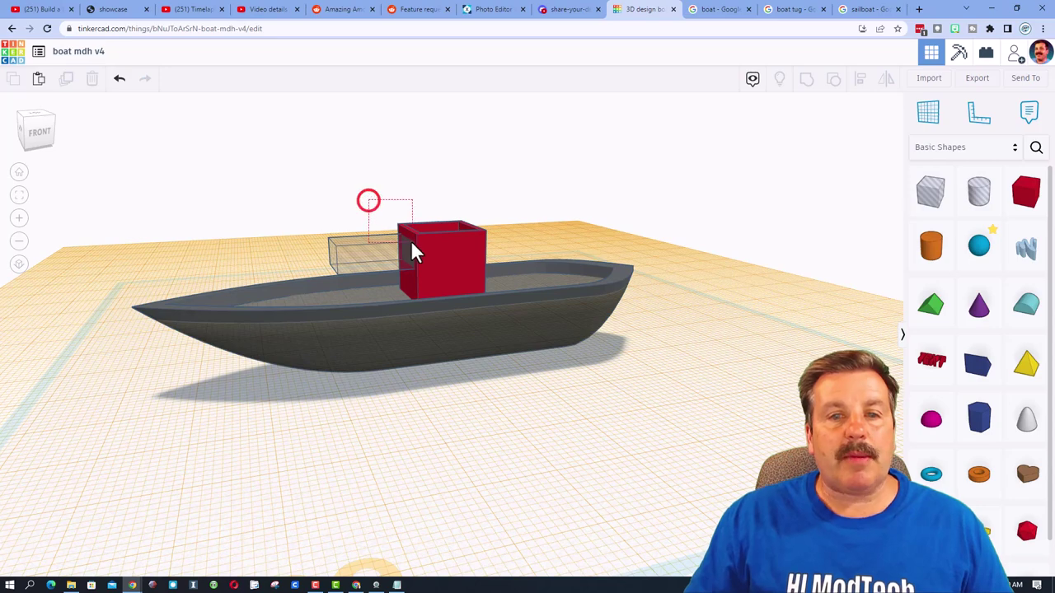
left_click_drag(411, 241, 411, 243)
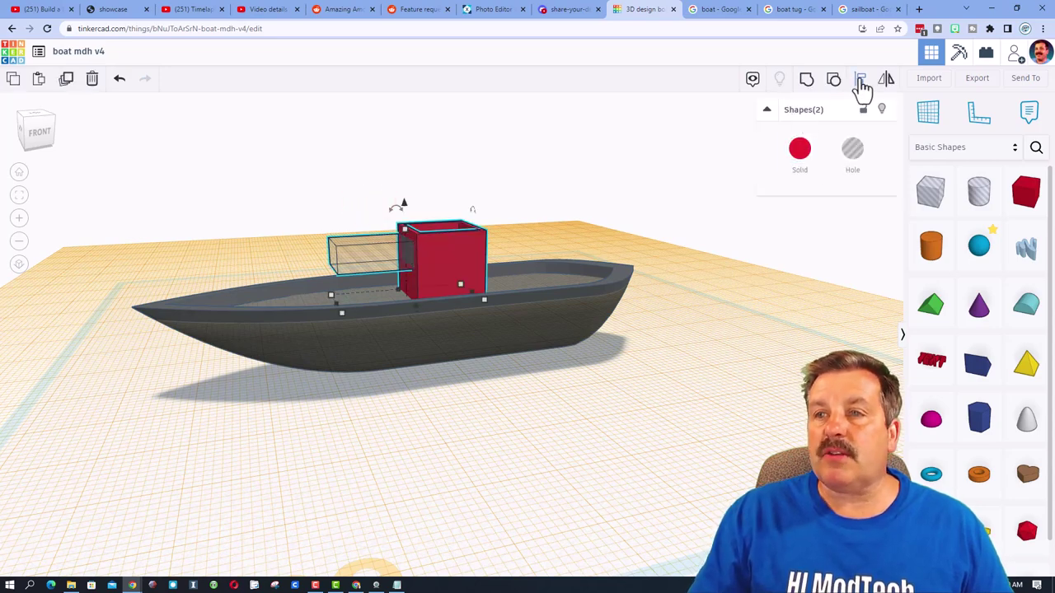
left_click(805, 80)
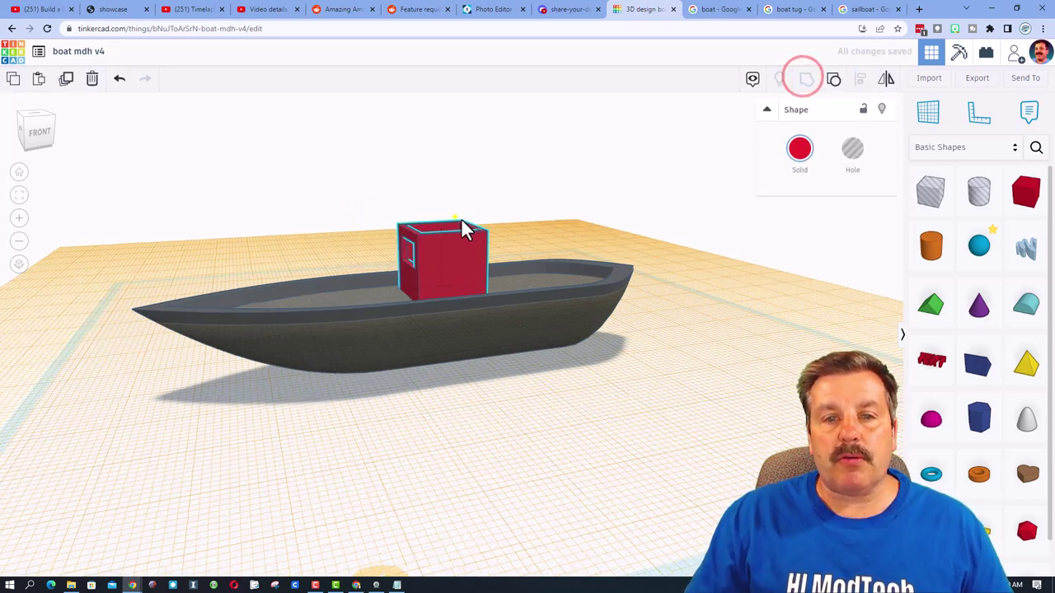
Set the workplane on the cabin's side wall and place a box hole on it
right_click_drag(462, 223, 445, 272)
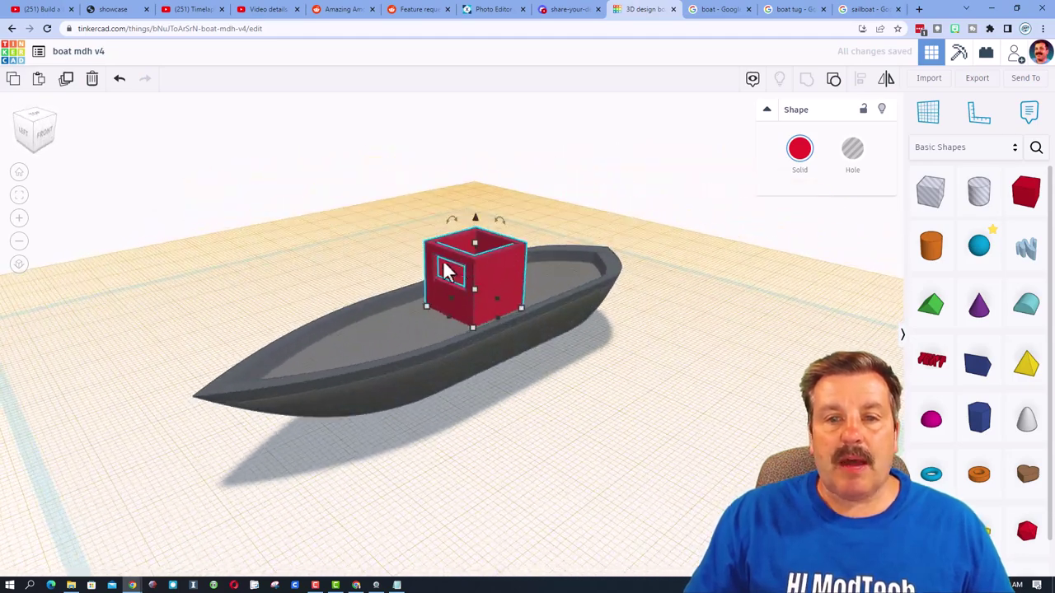
key("w")
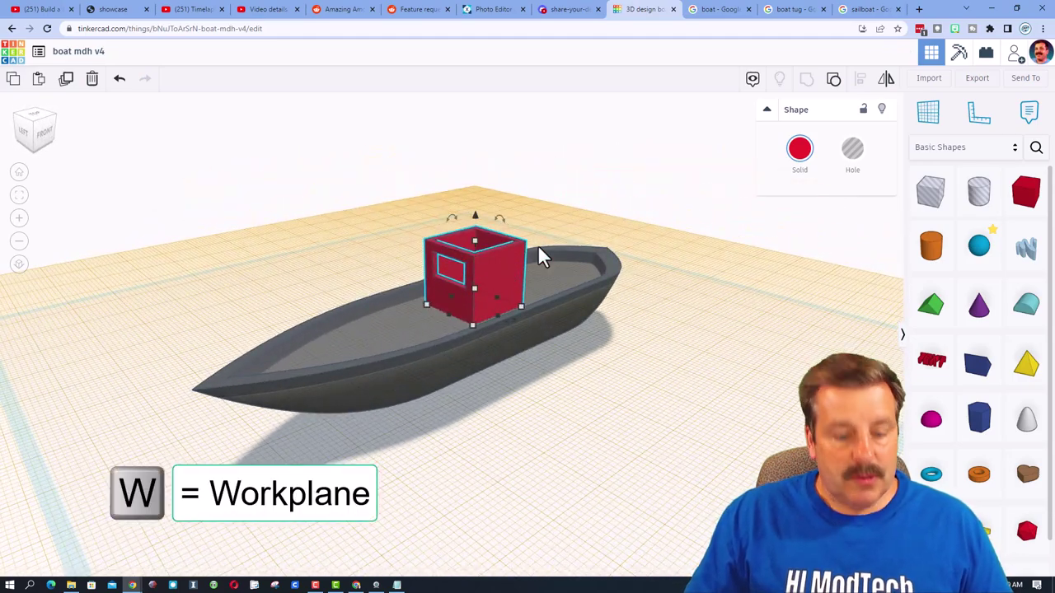
left_click(500, 265)
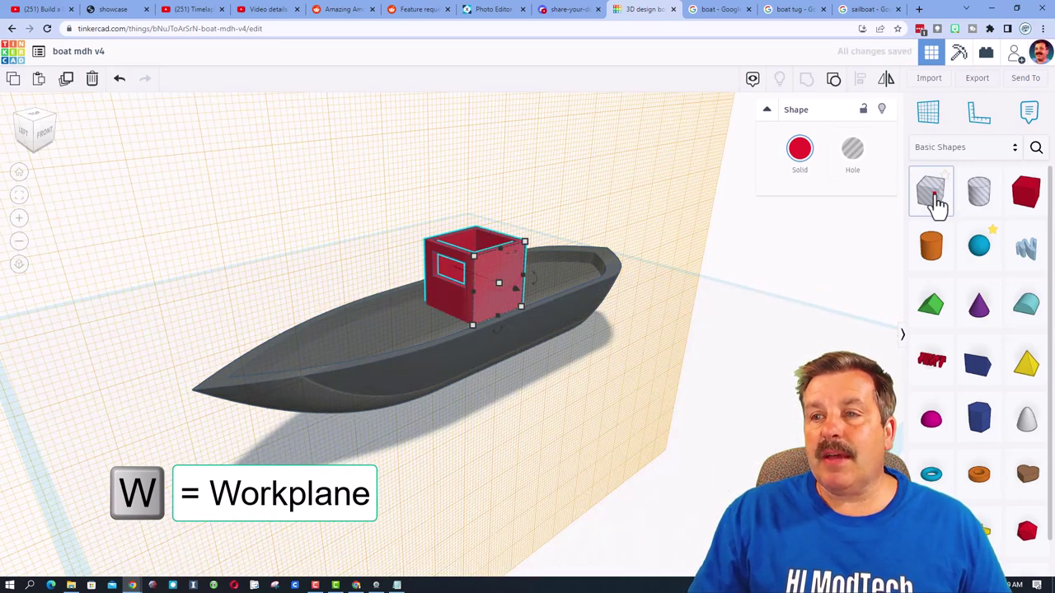
left_click_drag(935, 202, 513, 253)
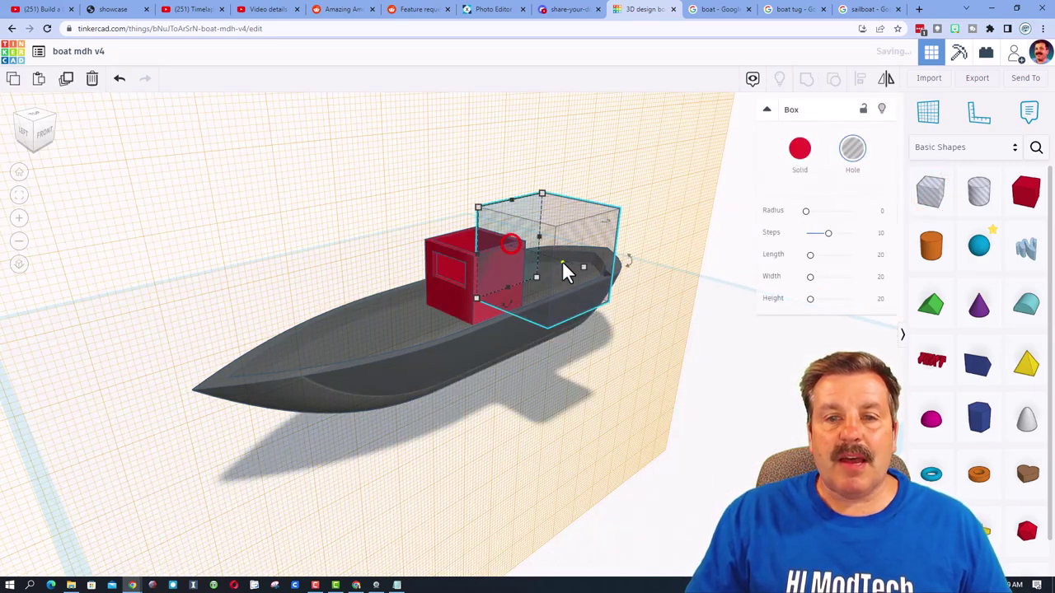
Resize the box hole on the cabin's side wall and undo the last change to it
right_click_drag(562, 260, 451, 198)
left_click_drag(451, 196, 481, 209)
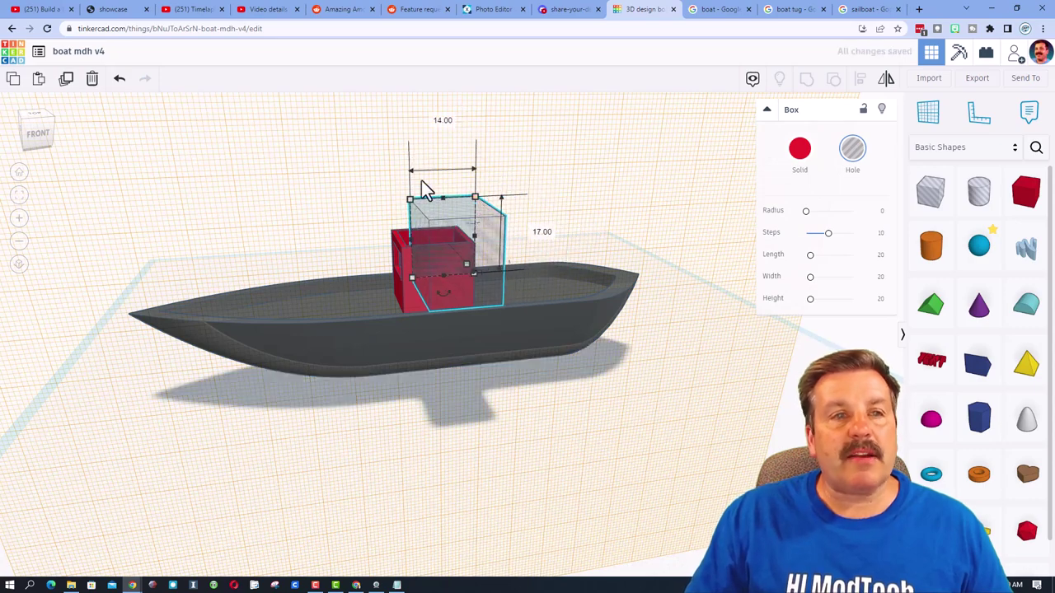
left_click(119, 78)
right_click_drag(190, 141, 476, 231)
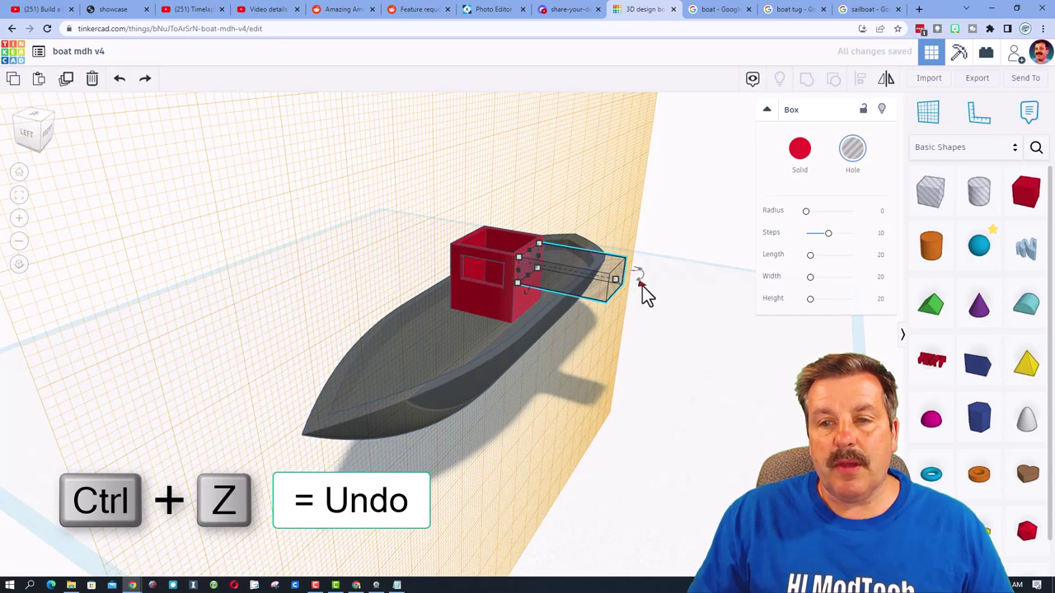
Push the box hole through the cabin's side walls and group it with the cabin to cut the side windows
left_click_drag(641, 285, 555, 276)
right_click_drag(581, 266, 355, 216)
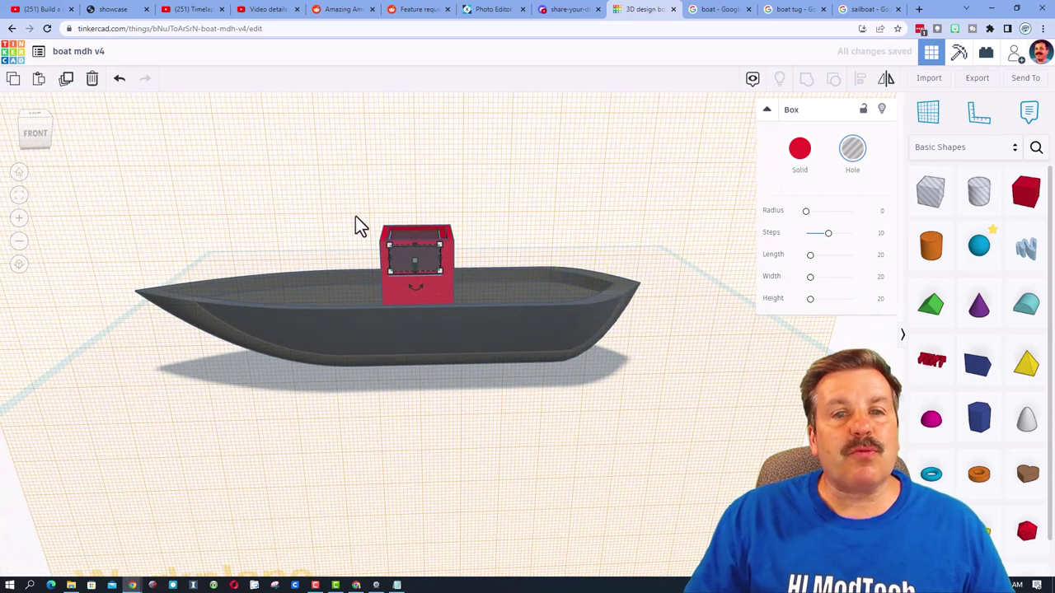
left_click_drag(367, 211, 400, 230)
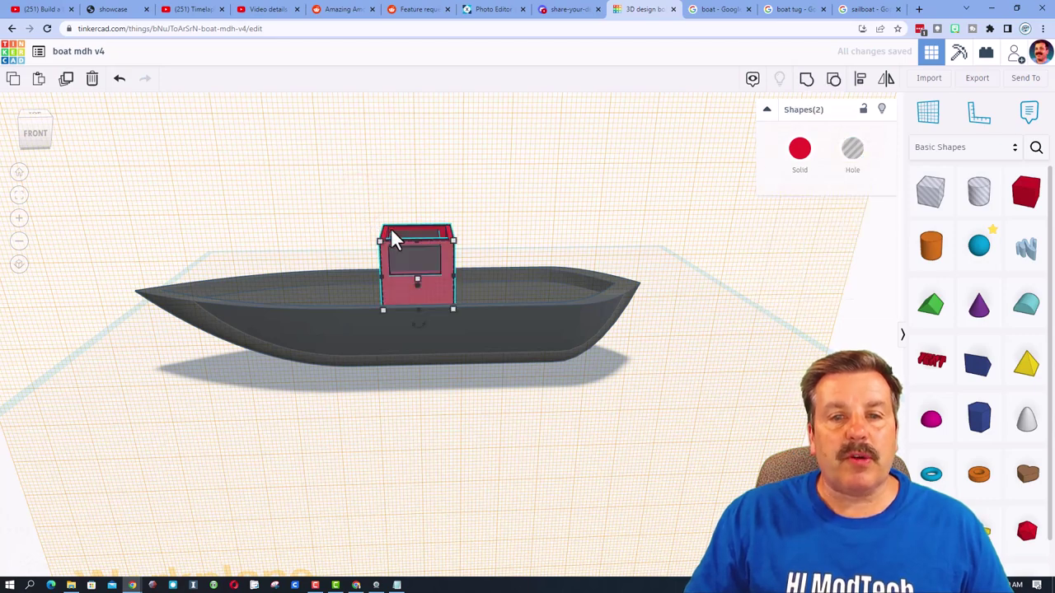
left_click(805, 81)
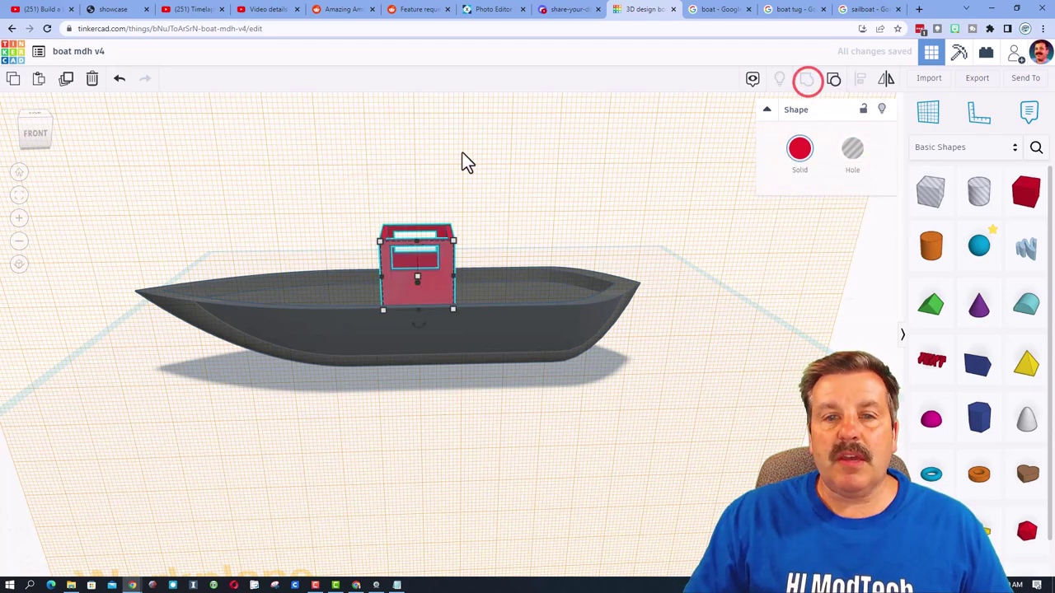
Edit the side window hole inside the cabin group, making the opening taller and adjusting its vertical position
right_click_drag(464, 162, 488, 176)
scroll(484, 173, "up", 3)
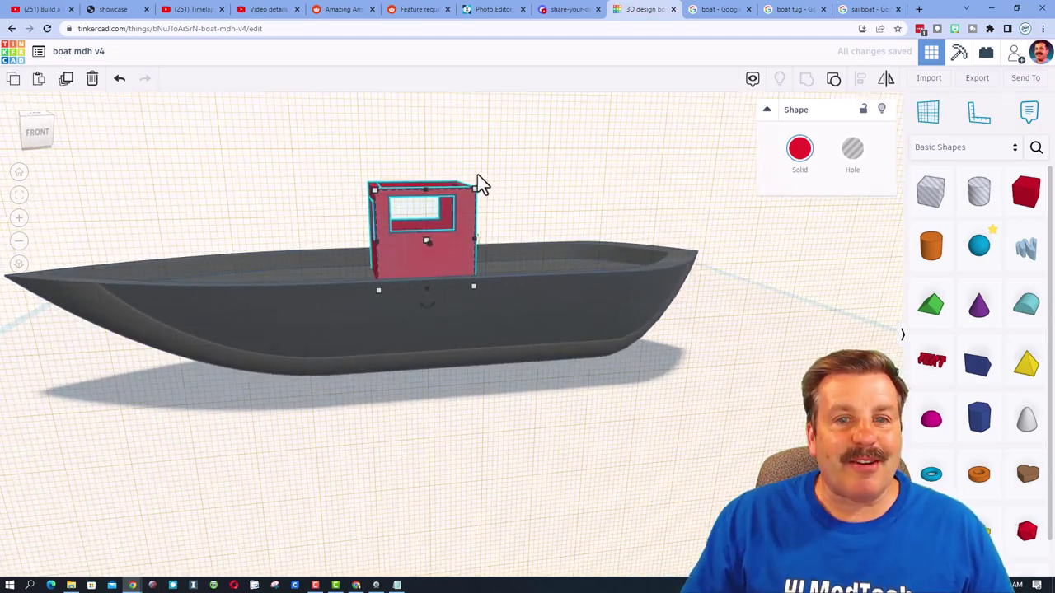
left_click(409, 247)
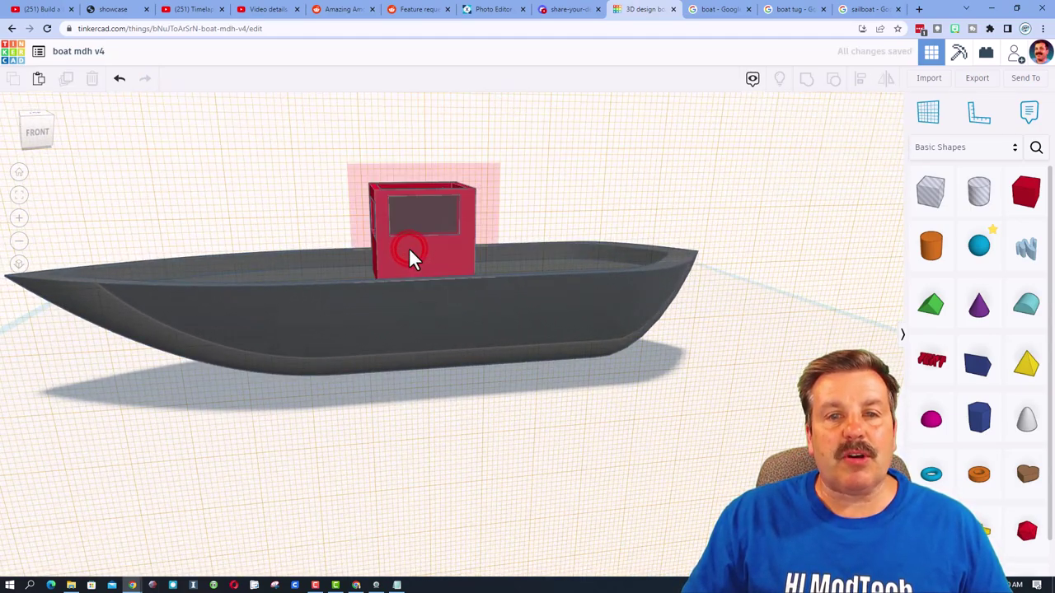
left_click(420, 231)
left_click_drag(420, 233, 422, 198)
left_click_drag(423, 254, 424, 244)
right_click_drag(368, 243, 451, 211)
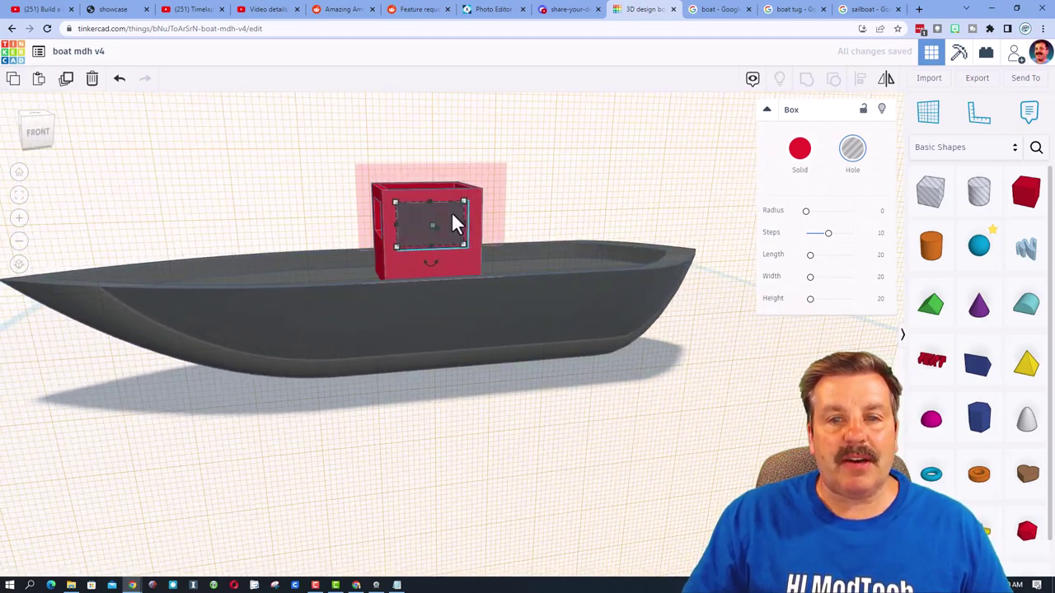
left_click(590, 169)
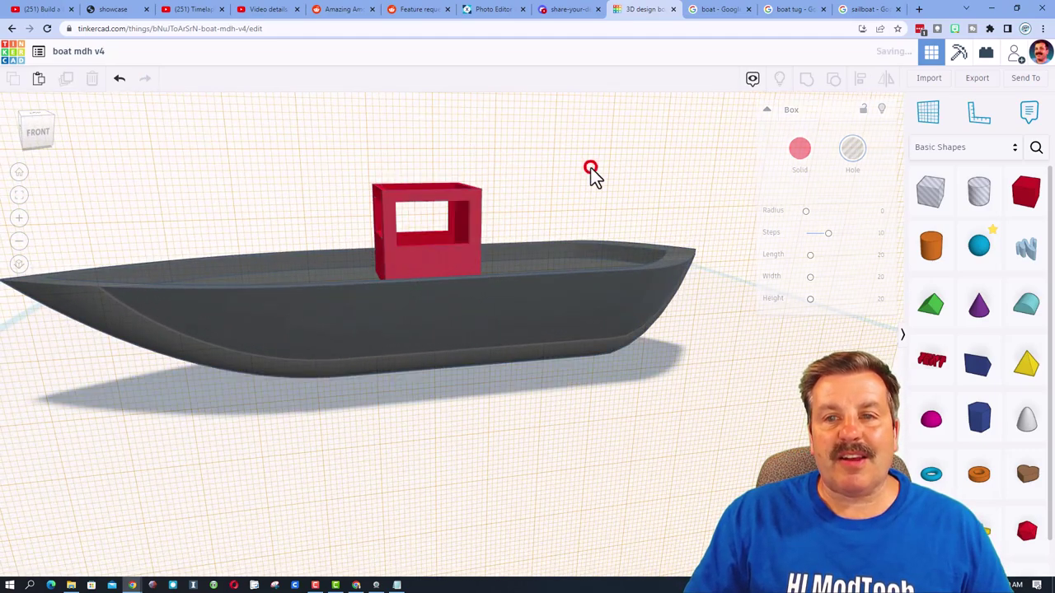
Set the workplane on the deck behind the cabin and place a box hole there, scaled down proportionally to doorway size
right_click_drag(632, 173, 145, 299)
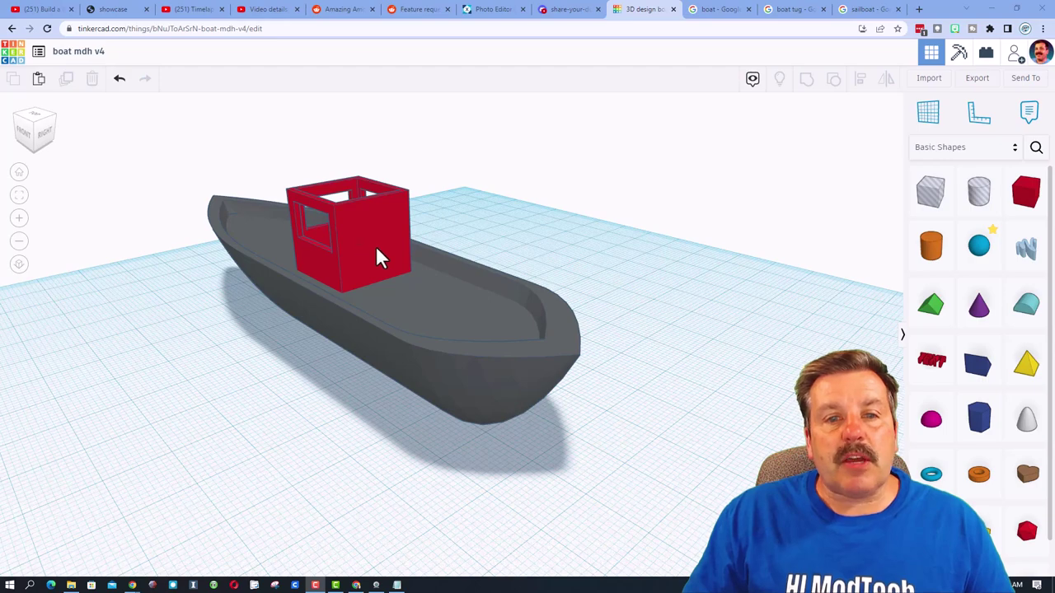
left_click(919, 115)
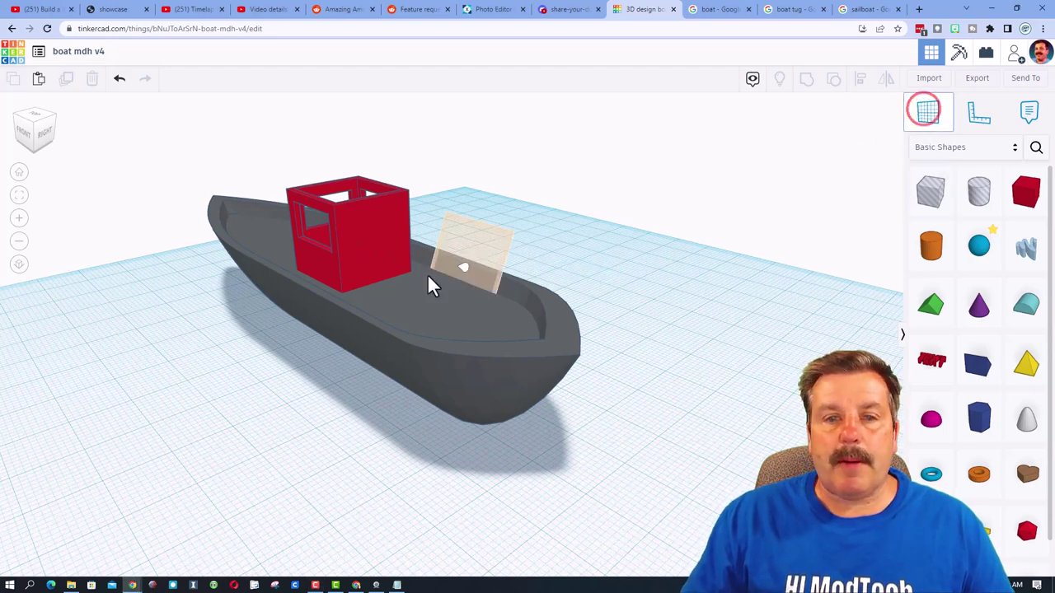
left_click(432, 307)
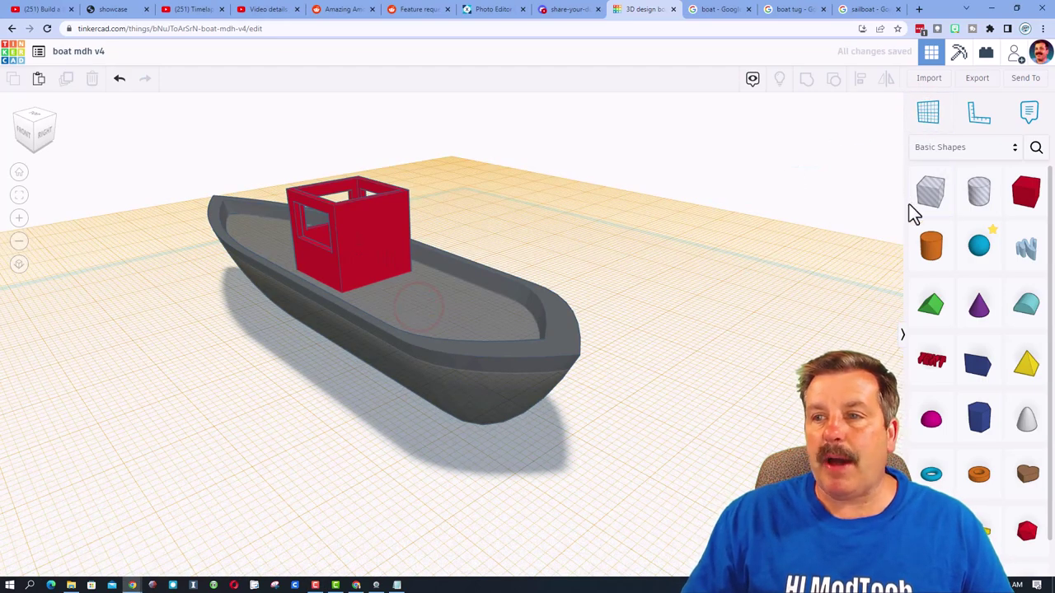
left_click_drag(930, 191, 449, 297)
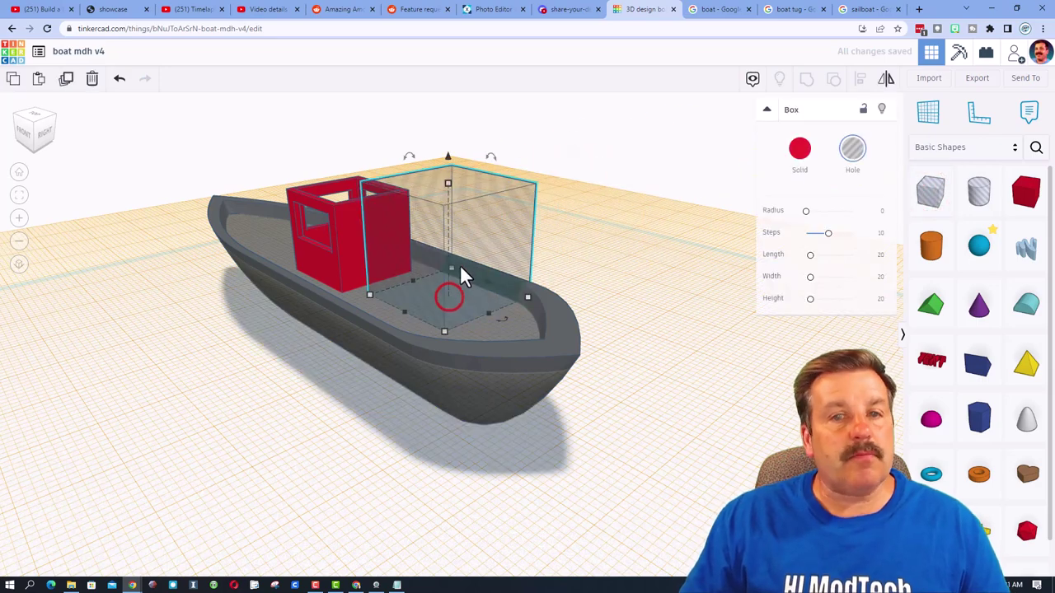
left_click_drag(445, 192, 391, 276, "shift")
right_click_drag(390, 276, 353, 280)
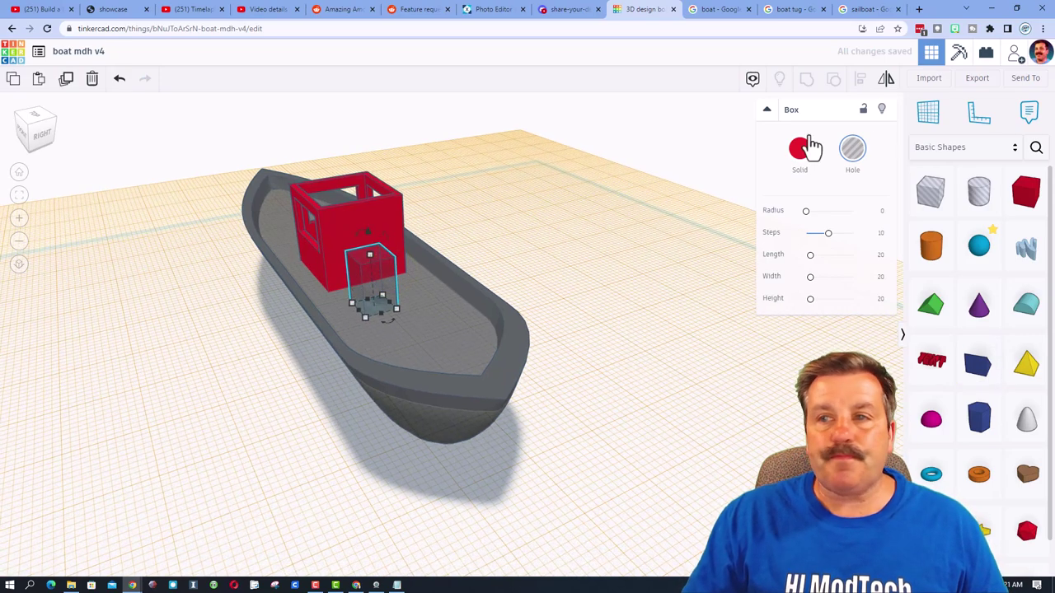
Set the workplane on top of the small box hole, place a Round Roof there and rotate it 90° horizontally
left_click(928, 115)
left_click(379, 255)
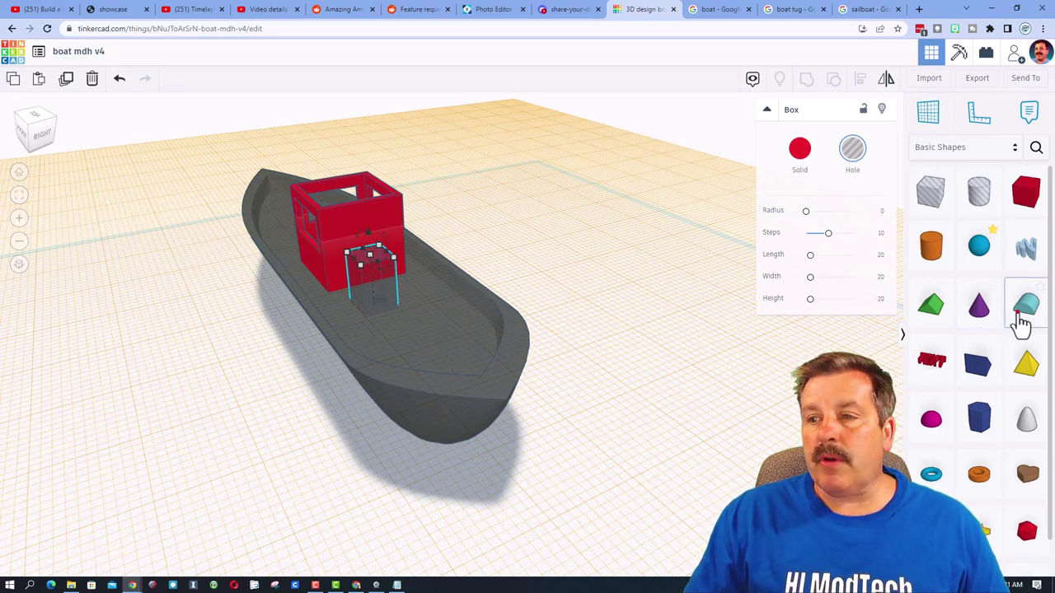
left_click_drag(1023, 313, 427, 264)
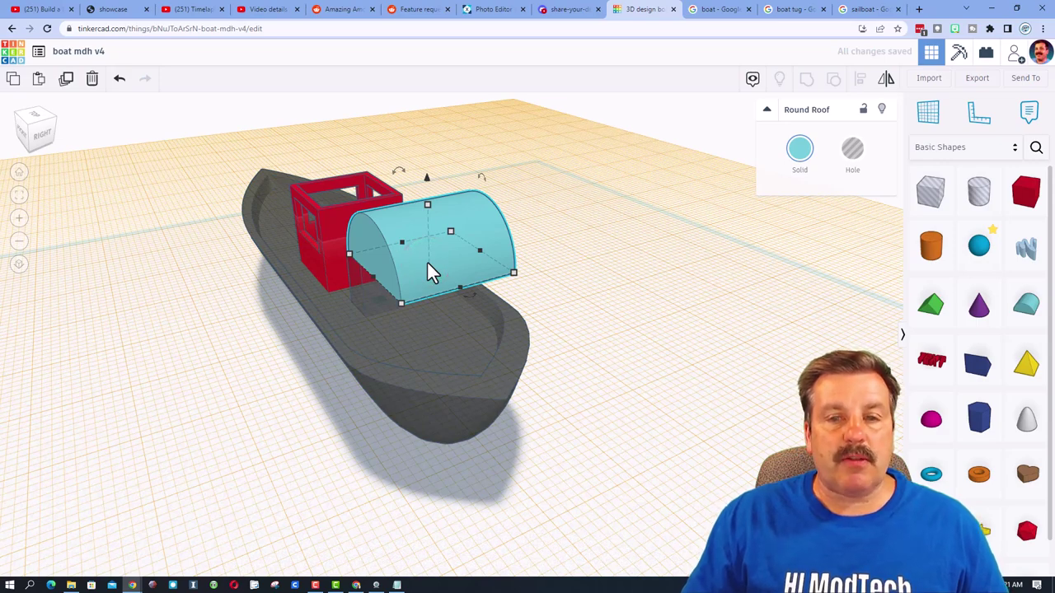
left_click(464, 295)
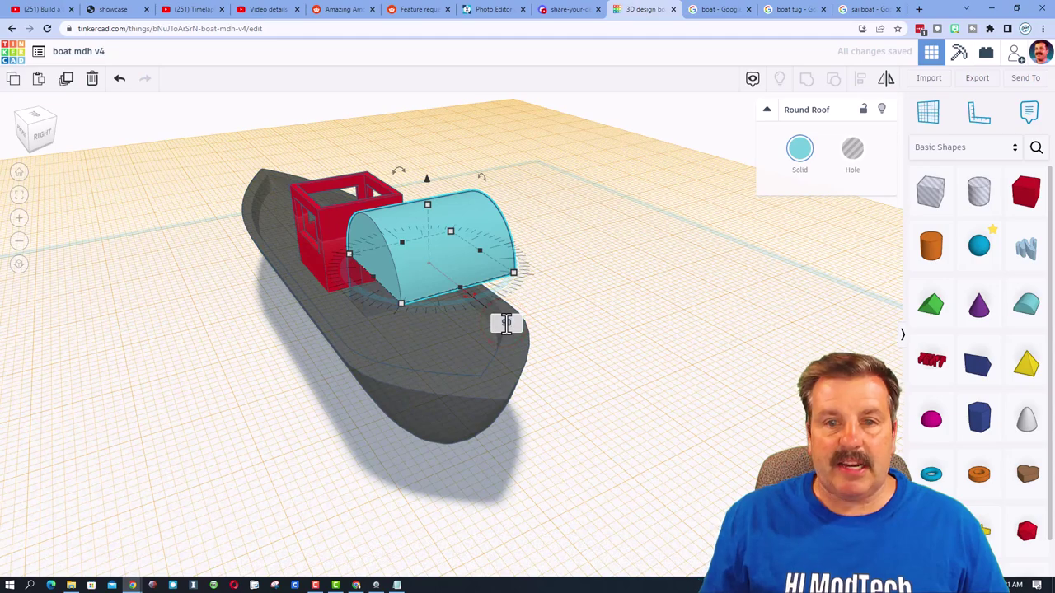
key("Return")
mouse_move(438, 327)
right_mouse_down()
mouse_move(461, 339)
mouse_move(588, 334)
mouse_move(447, 337)
right_mouse_up()
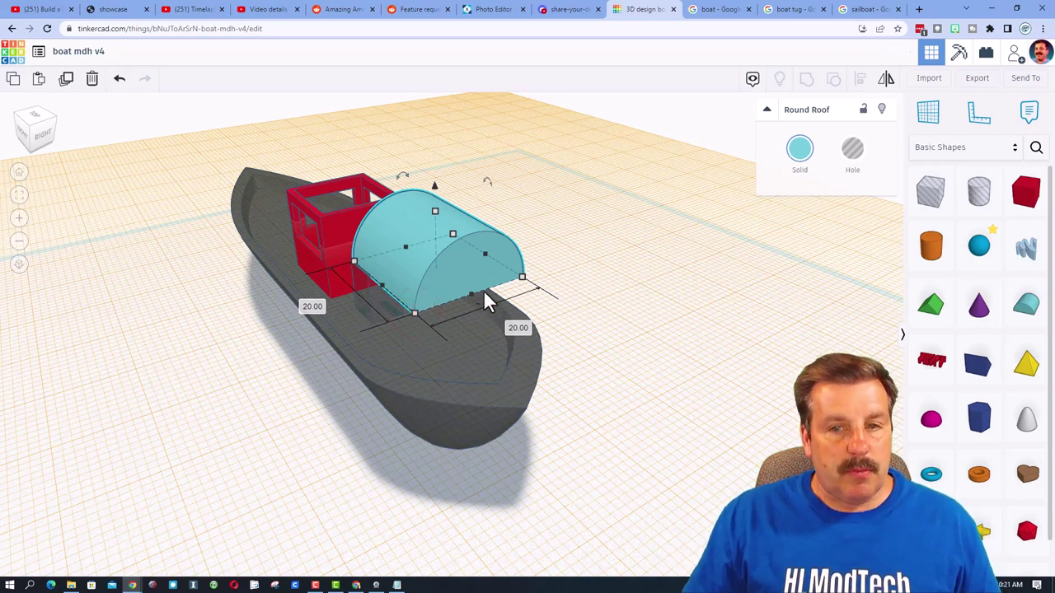
Resize the Round Roof to 6 mm by 6 mm at its base and turn it into a hole
left_click_drag(524, 279, 484, 278)
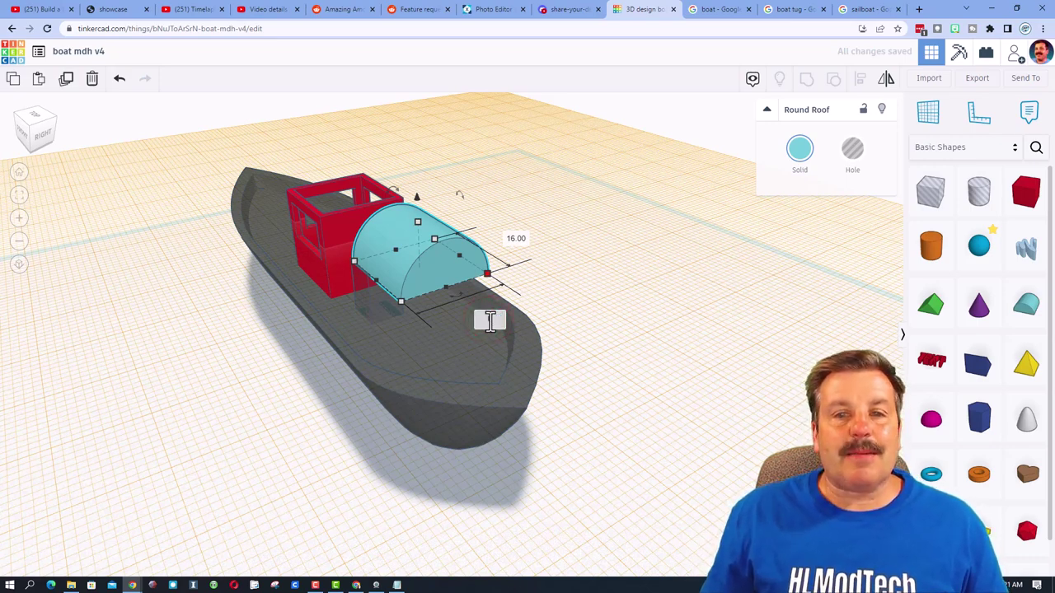
type("6")
key("Return")
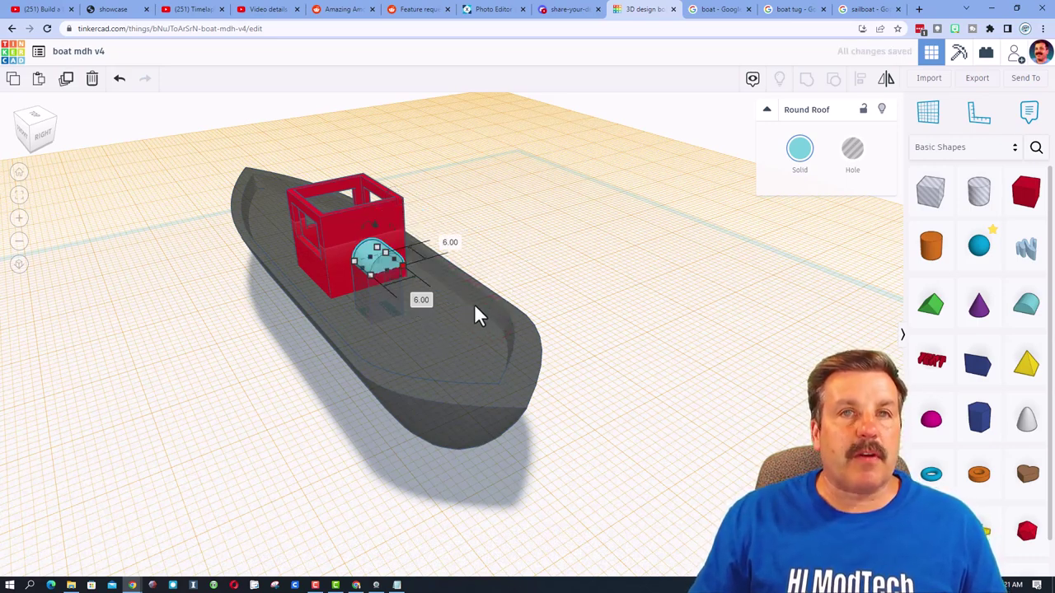
left_click(849, 148)
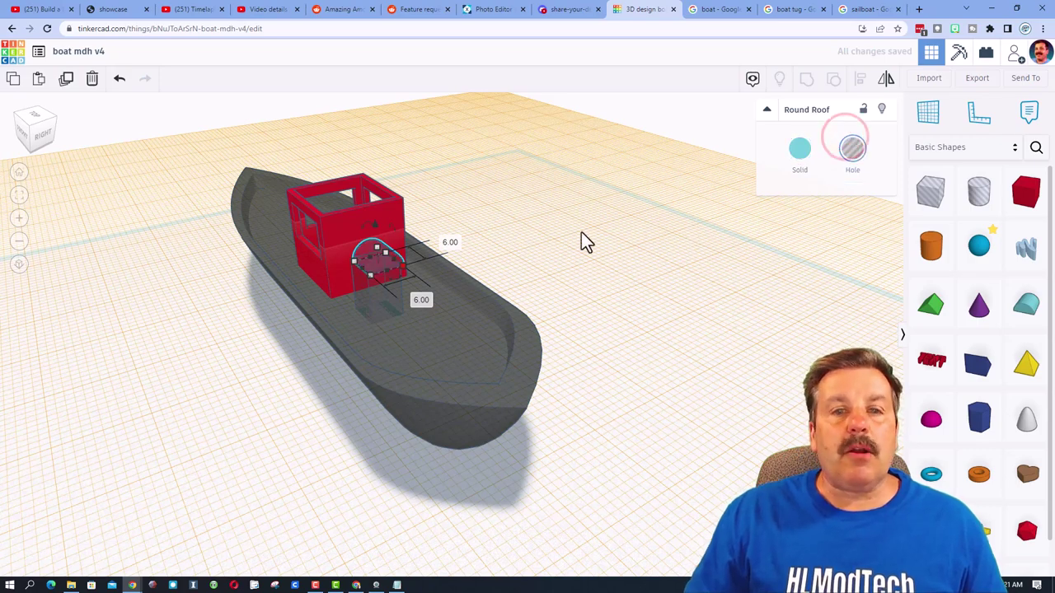
Select the round roof hole together with the box hole beneath it and center-align them in both horizontal directions
scroll(525, 233, "up", 5)
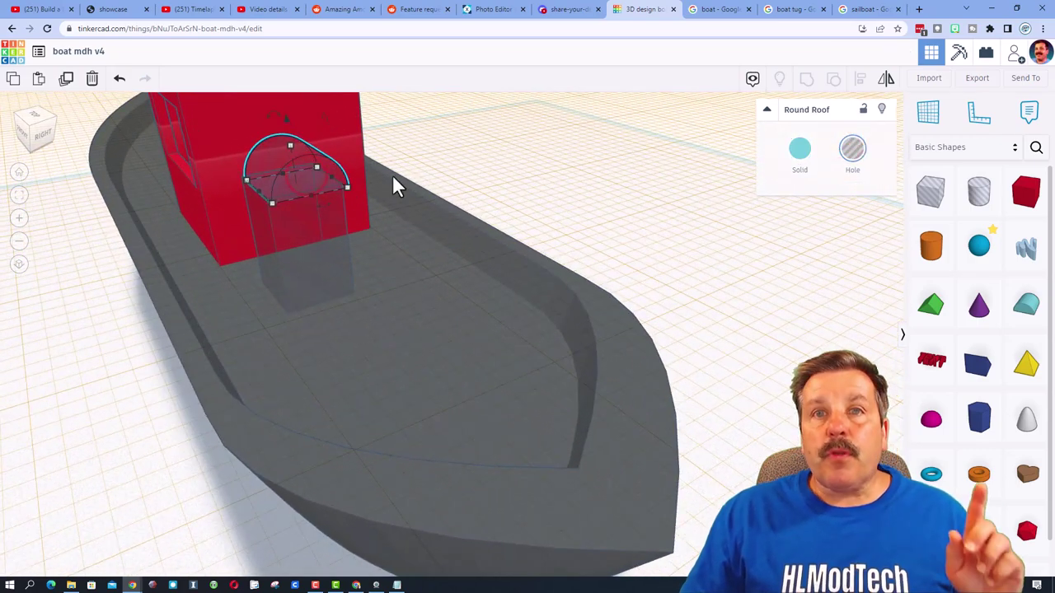
left_click(301, 243, "shift")
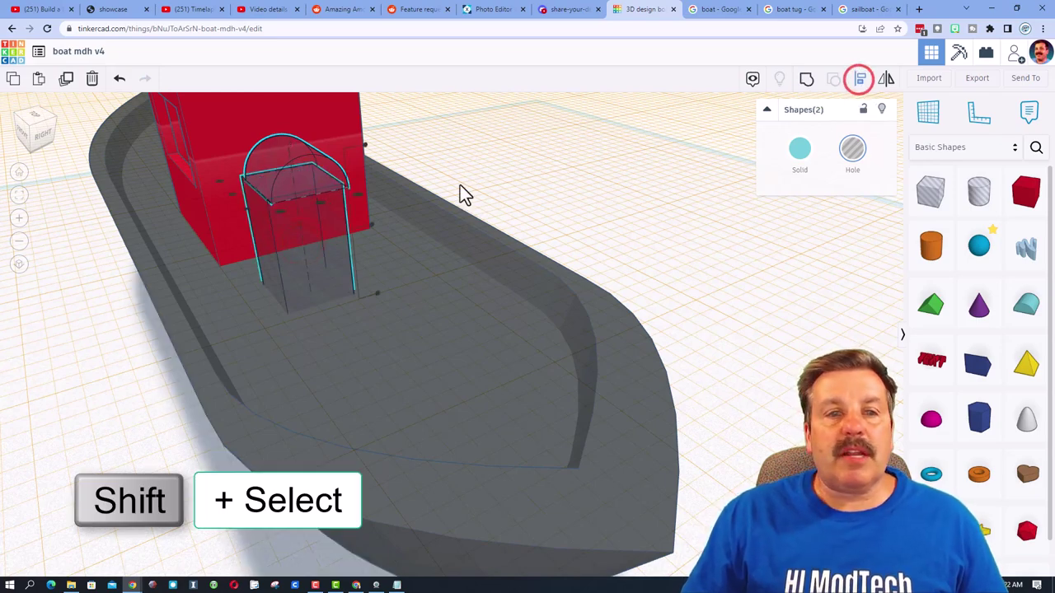
left_click(31, 132)
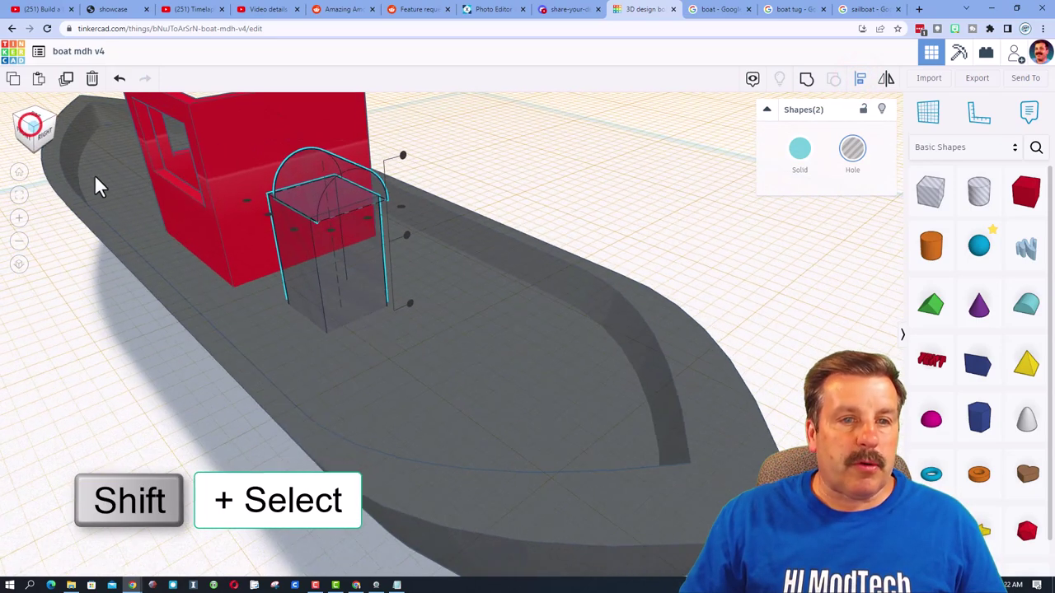
left_click(283, 219)
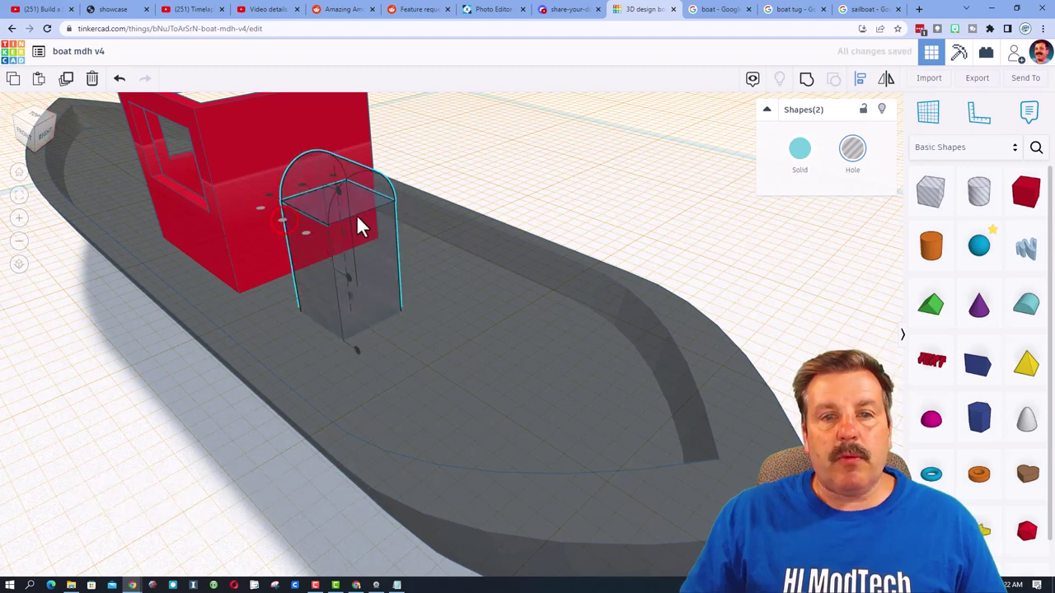
left_click(302, 185)
right_click_drag(507, 152, 537, 153)
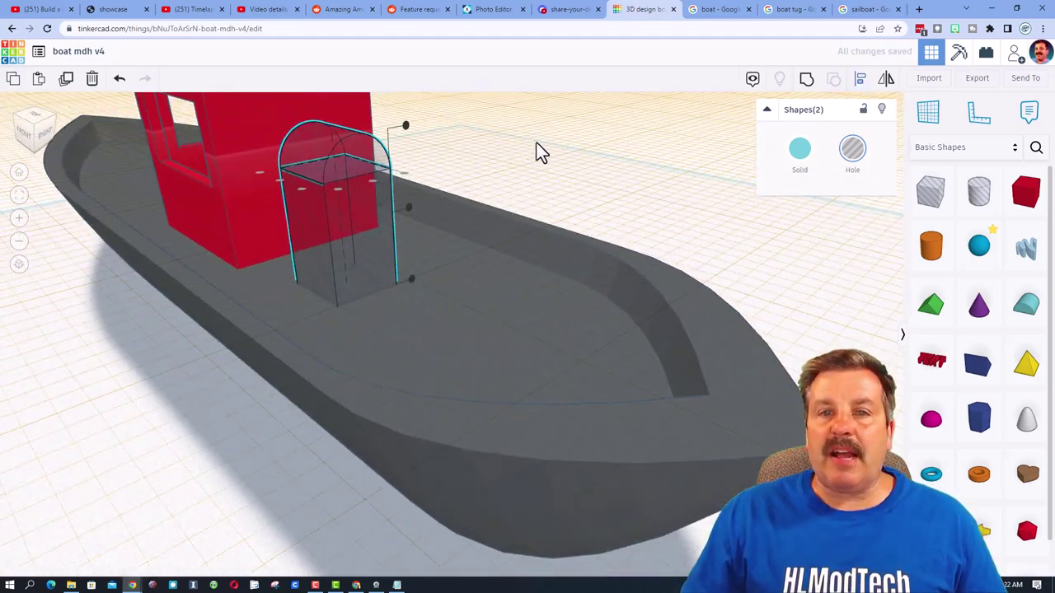
Group the round roof hole and box hole into one doorway hole and move it into the cabin's rear wall
left_click(805, 82)
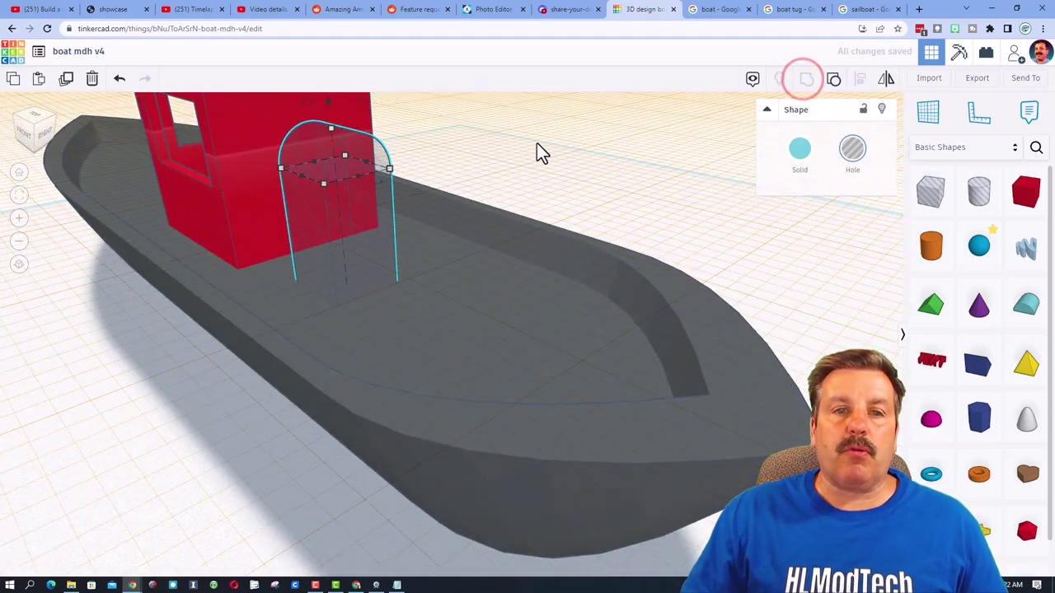
scroll(553, 147, "down", 5)
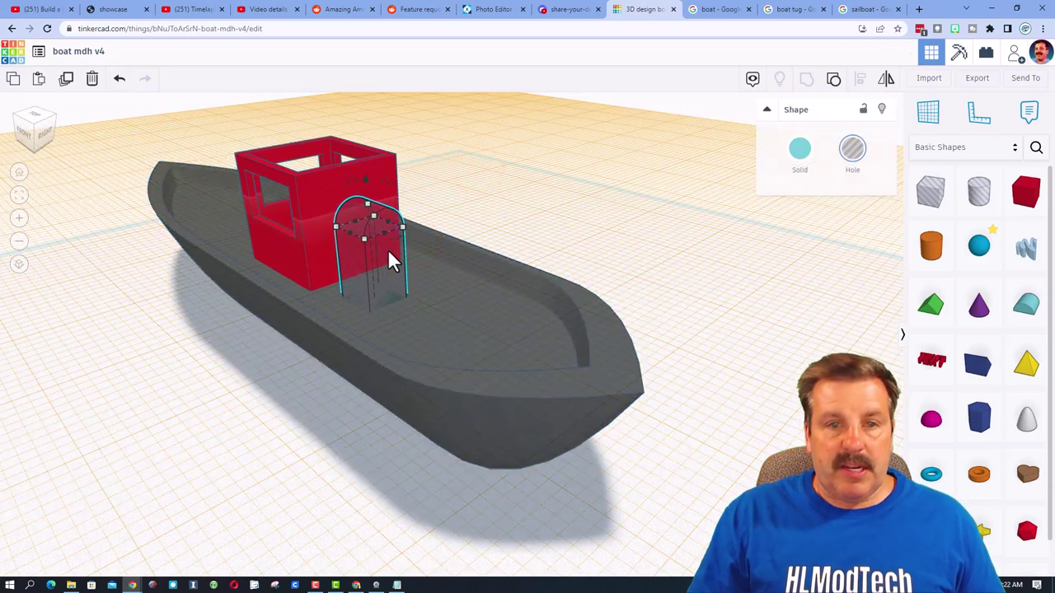
key("Left")
key("Left")
key("Up")
key("Up")
key("Up")
key("Left")
key("Left")
key("Left")
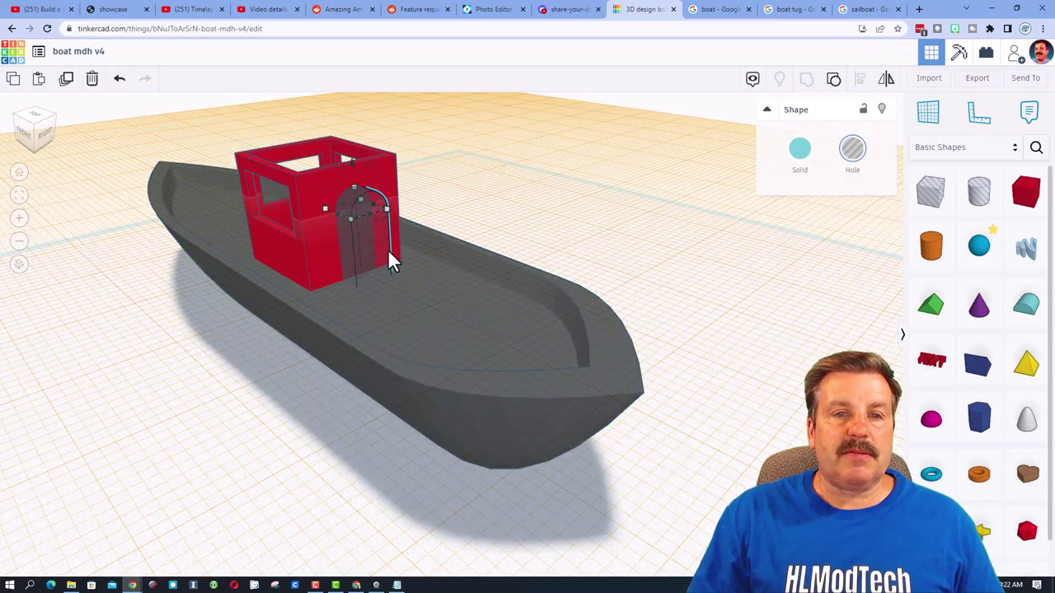
Widen the doorway hole in the cabin's rear wall to about 7 mm
right_click_drag(318, 246, 323, 276)
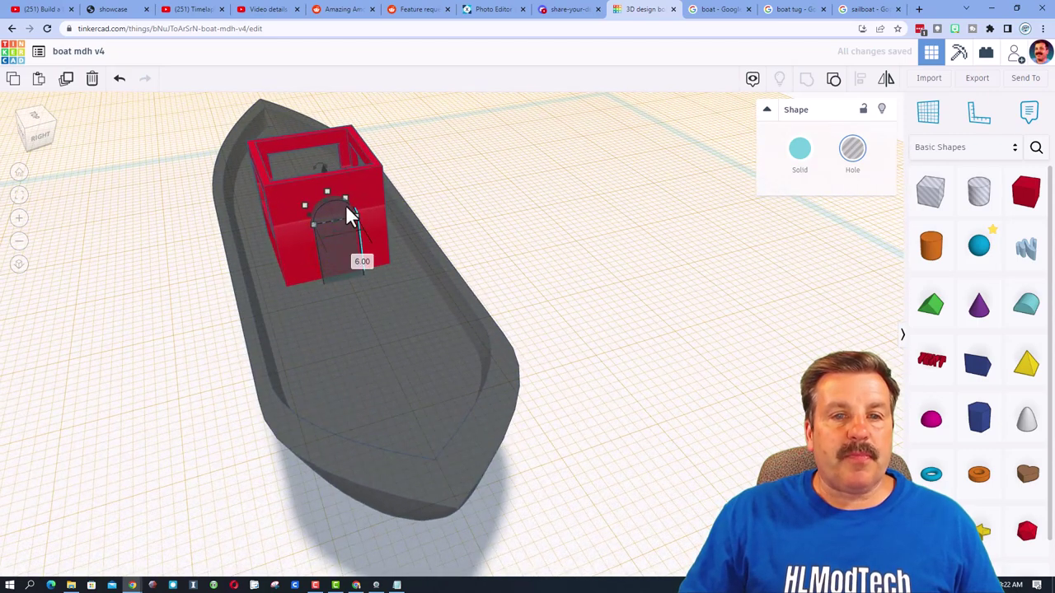
mouse_move(346, 208)
left_mouse_down()
mouse_move(362, 214)
mouse_move(351, 216)
left_mouse_up()
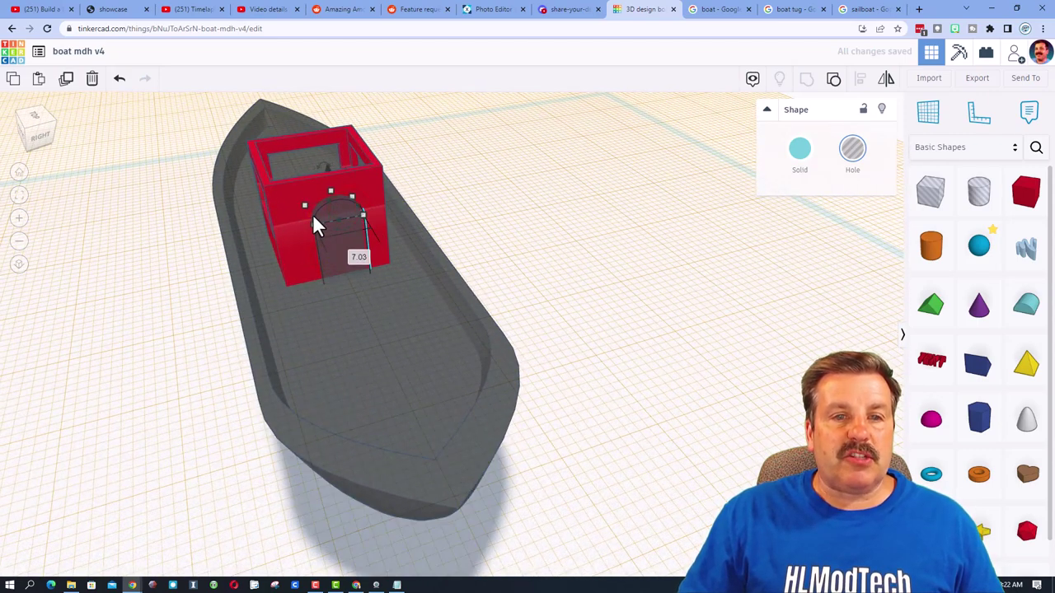
right_click_drag(306, 229, 350, 210)
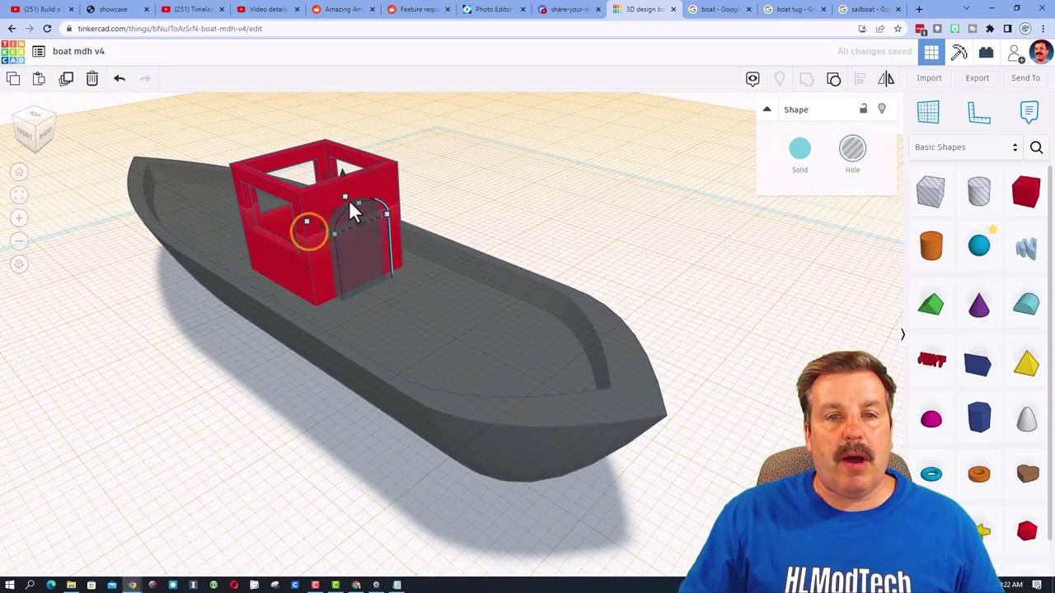
Center the doorway hole across the cabin's rear wall and group it with the cabin to cut the opening
left_click(422, 197)
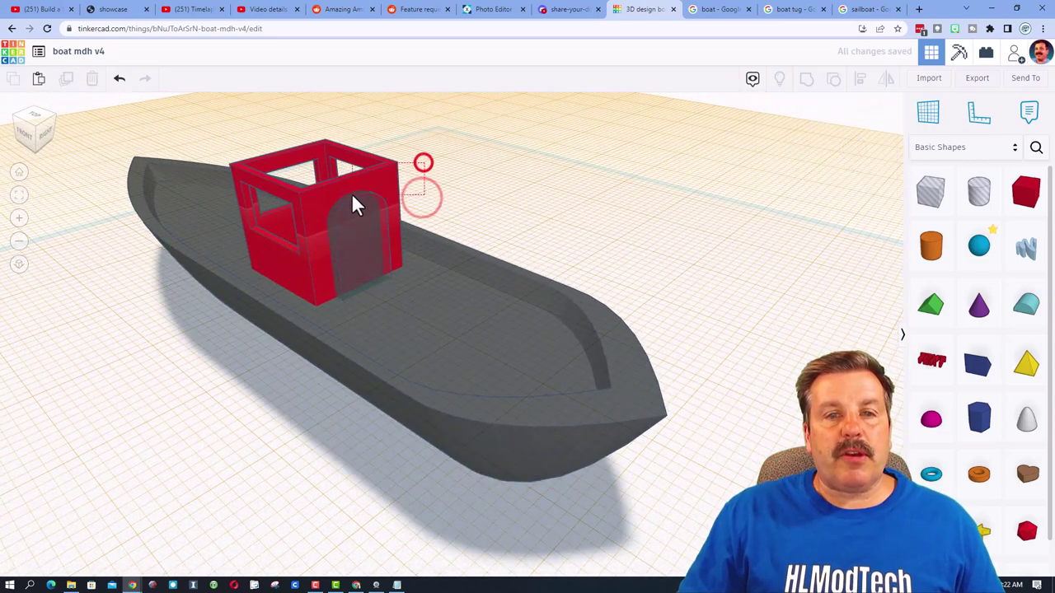
left_click_drag(351, 193, 354, 194)
left_click(859, 81)
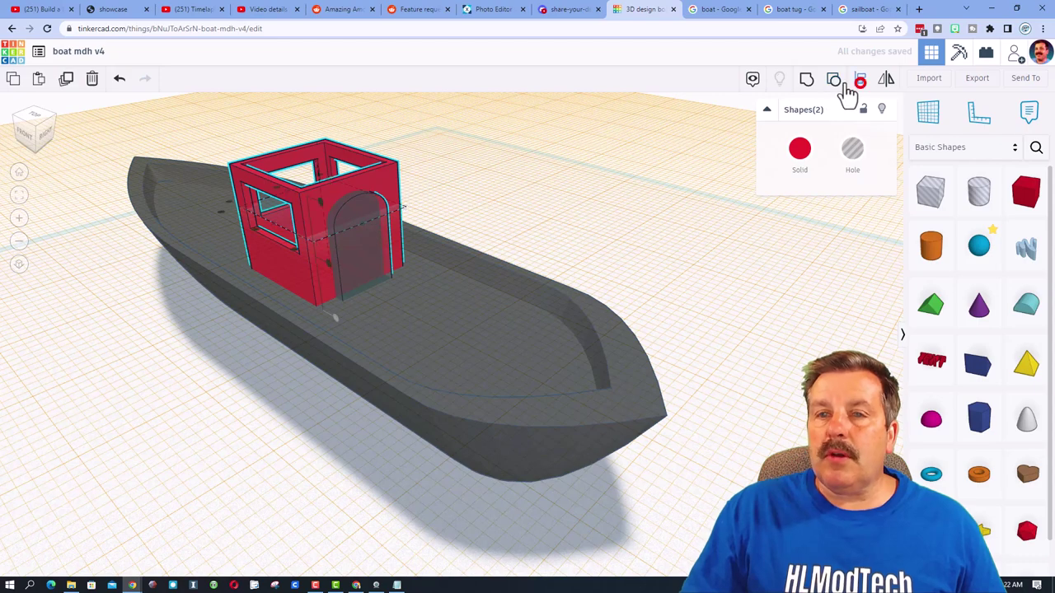
left_click(858, 80)
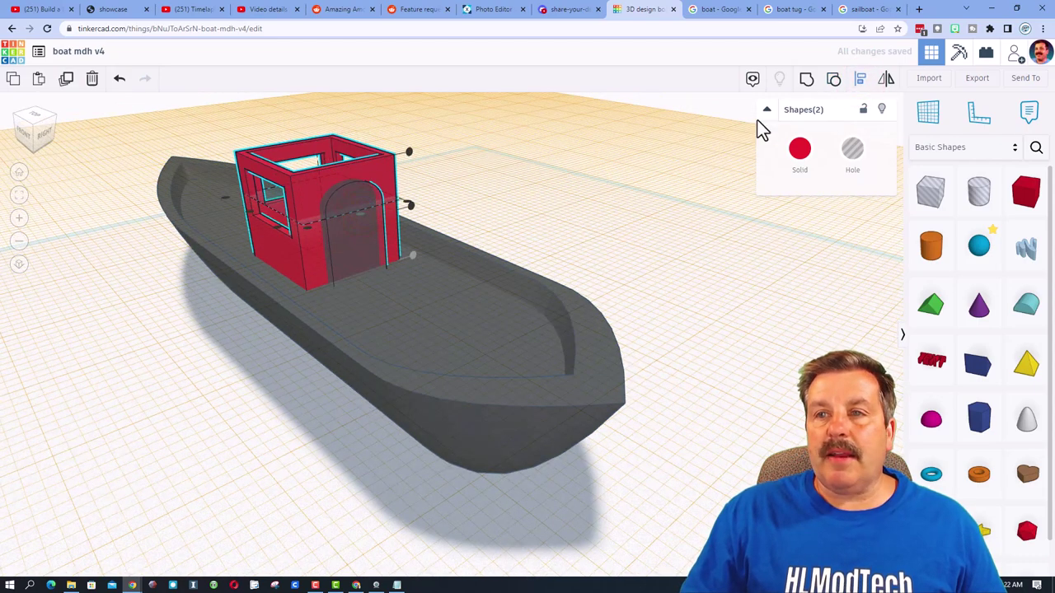
left_click(806, 79)
Return the workplane to the base grid and color the cabin white
right_click_drag(447, 169, 715, 150)
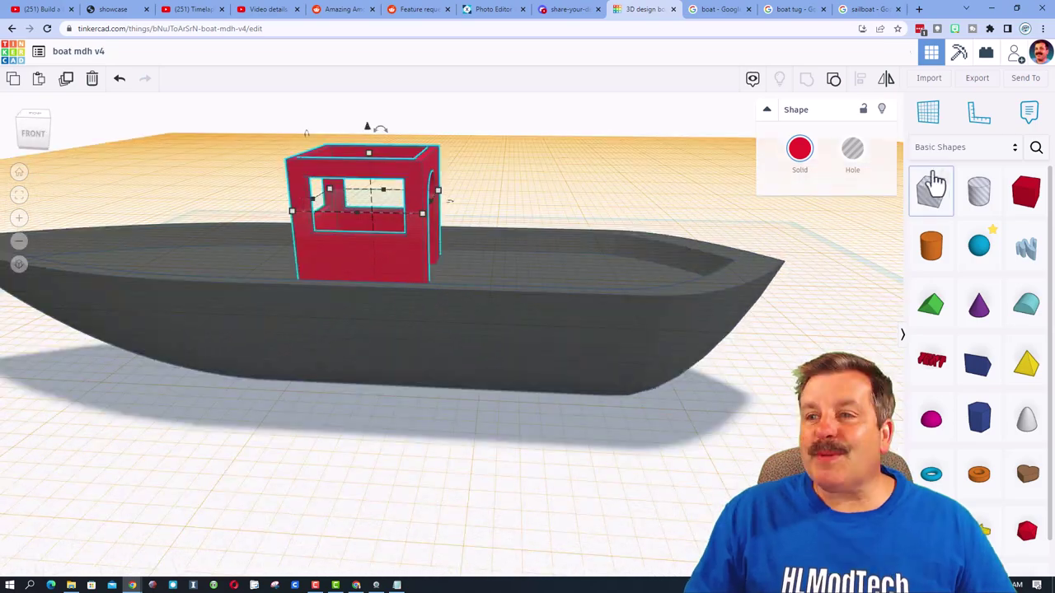
left_click(939, 124)
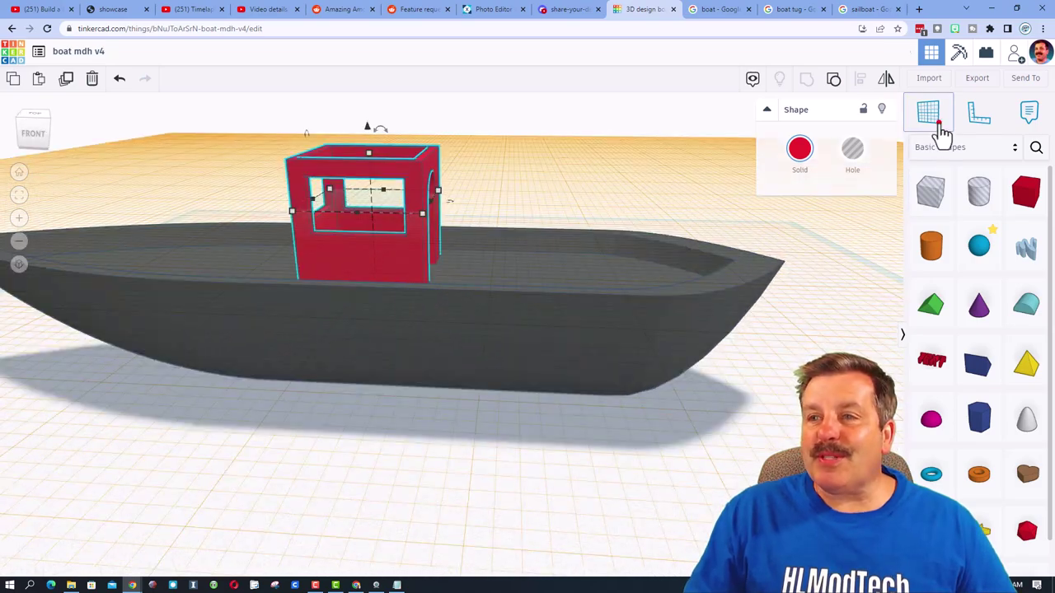
left_click(824, 333)
right_click_drag(523, 275, 618, 263)
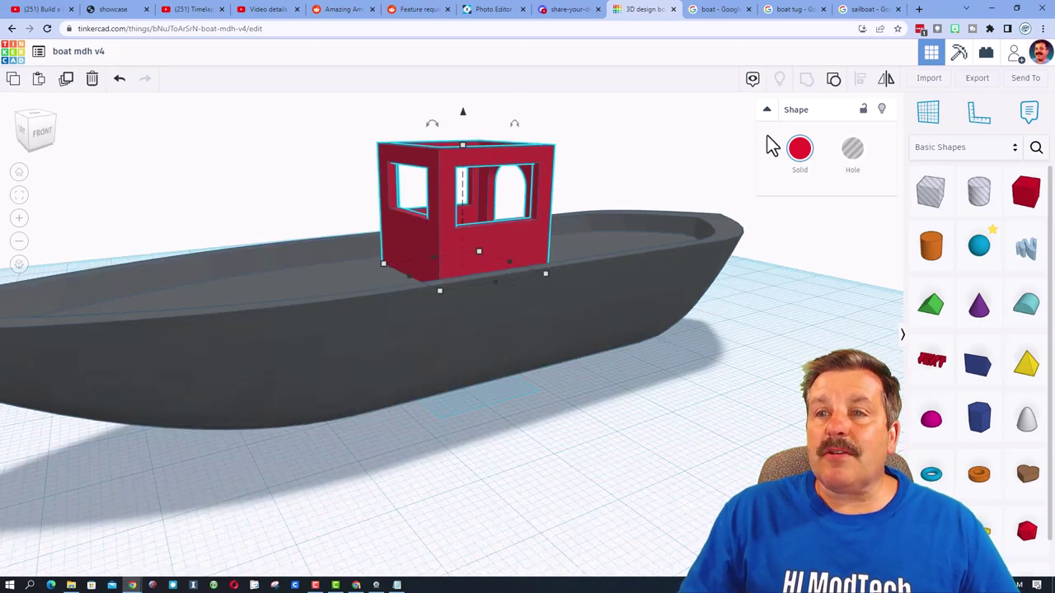
left_click(798, 148)
left_click(983, 229)
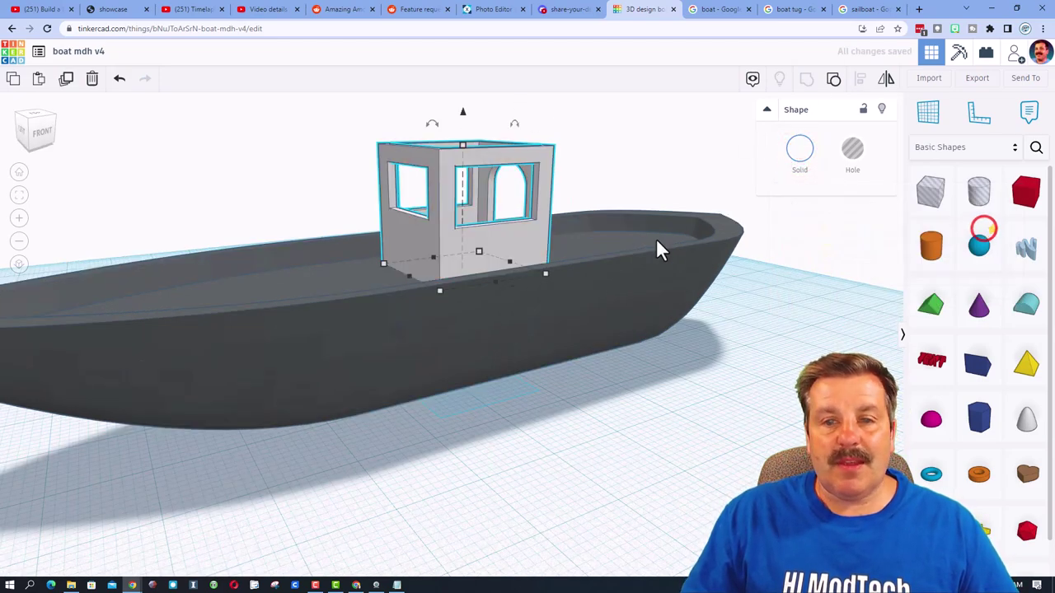
Color the hull blue and the deck red
left_click(600, 277)
left_click(798, 149)
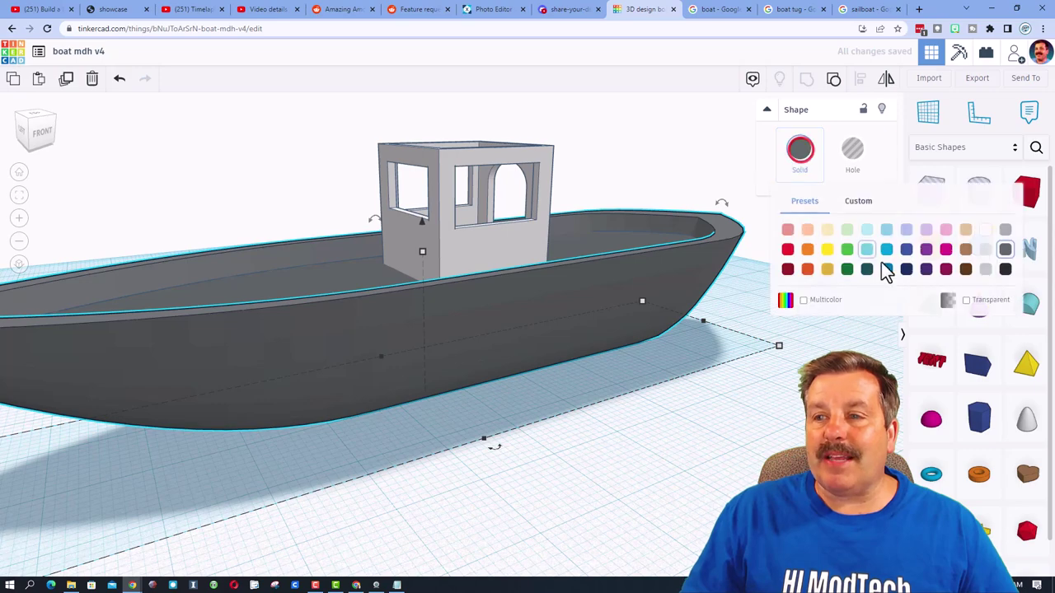
left_click(906, 252)
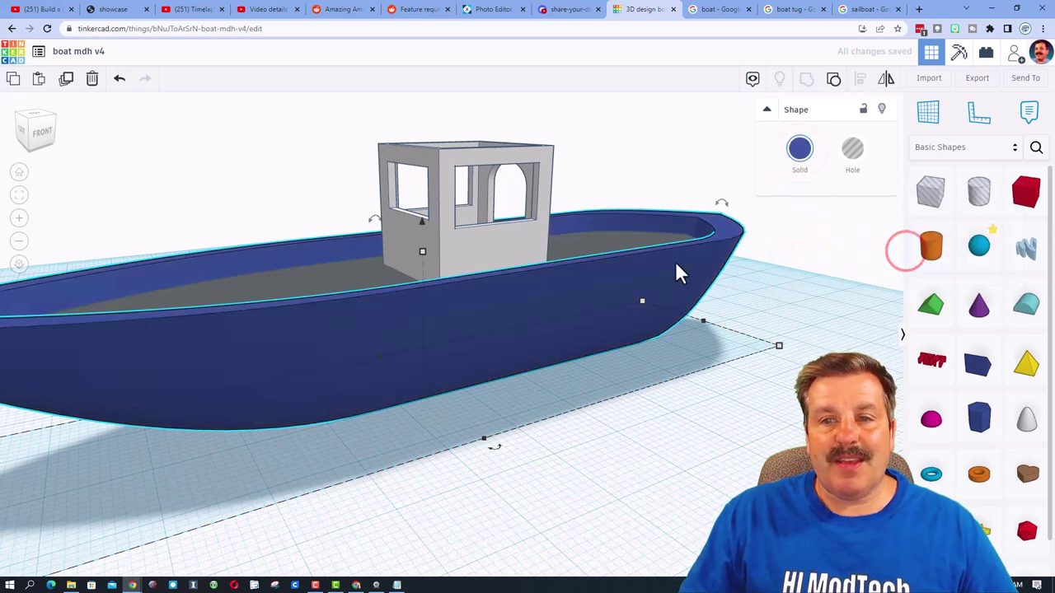
right_click_drag(675, 261, 624, 264)
left_click(625, 265)
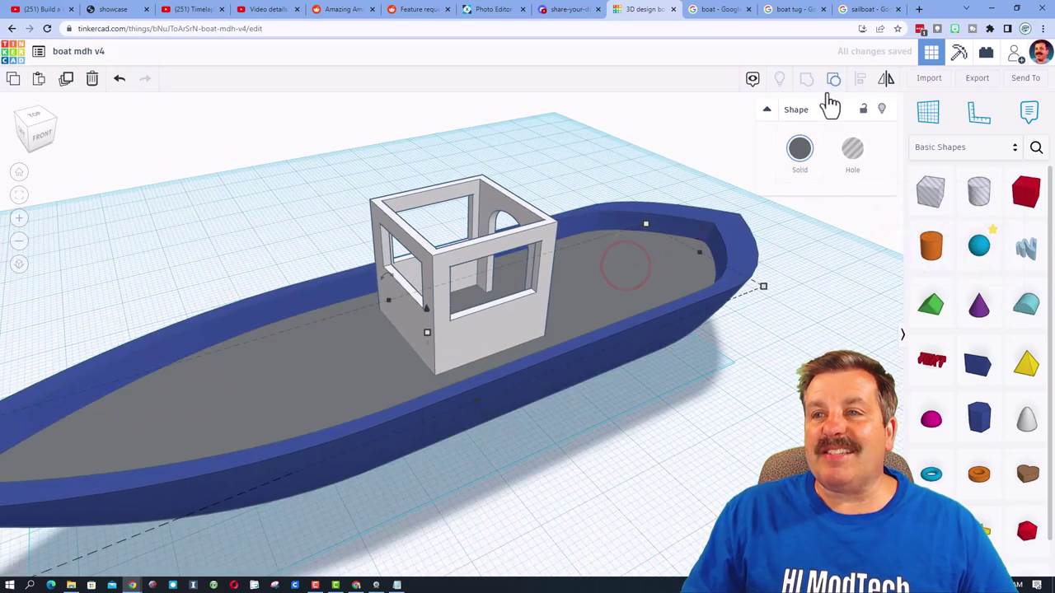
left_click(798, 150)
left_click(788, 249)
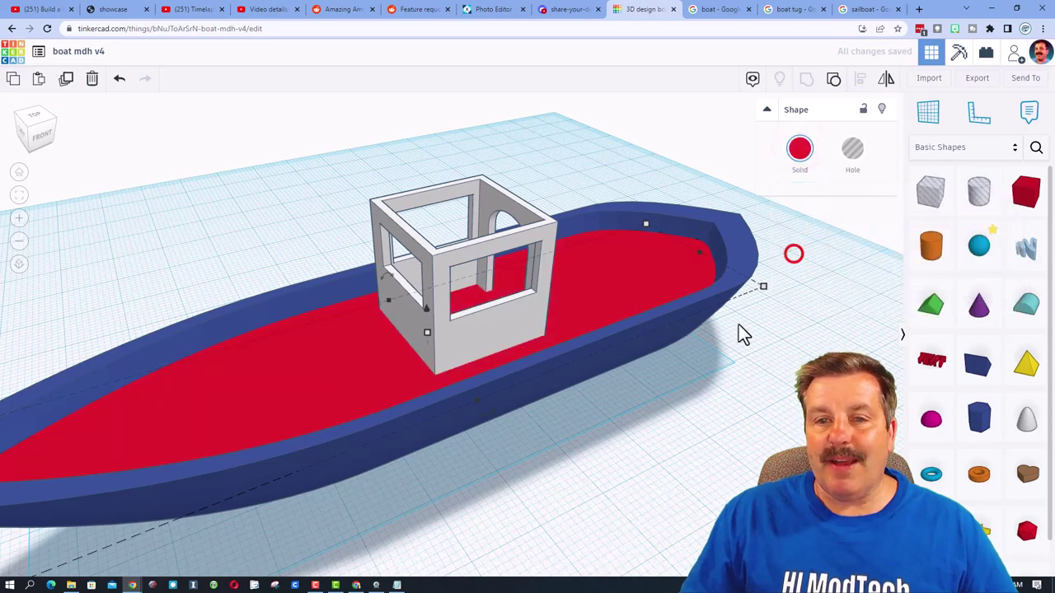
Set the workplane on the cabin's top rim and place a solid Box there for the roof
right_click_drag(739, 332, 688, 271)
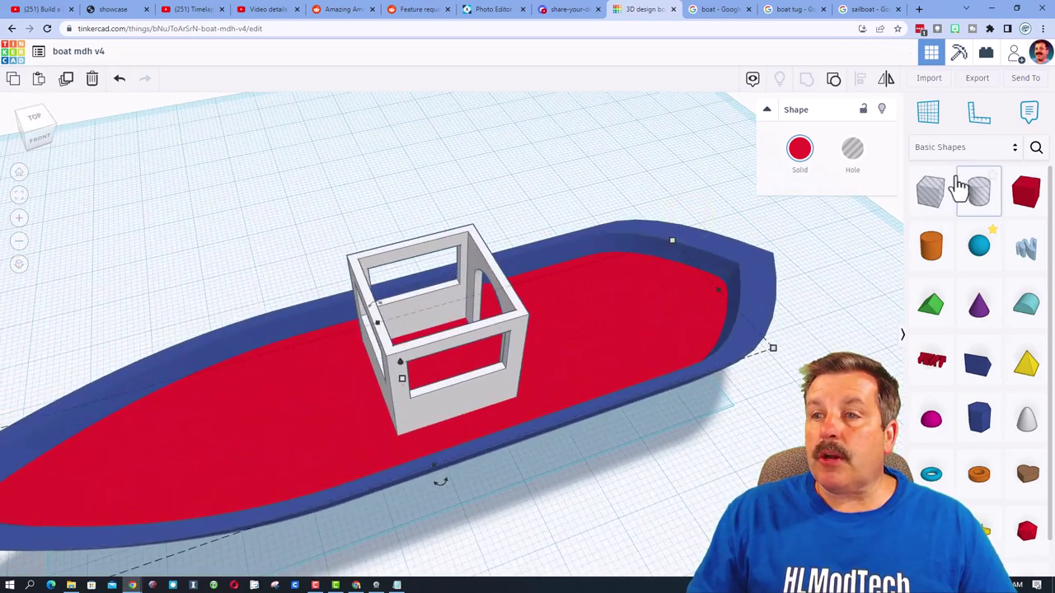
left_click(928, 115)
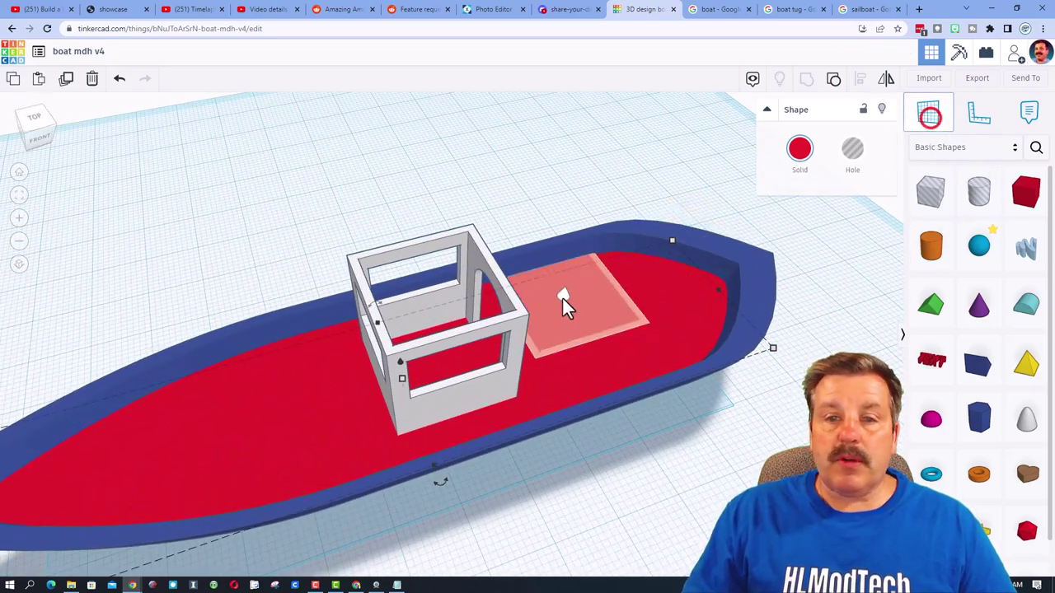
left_click(517, 311)
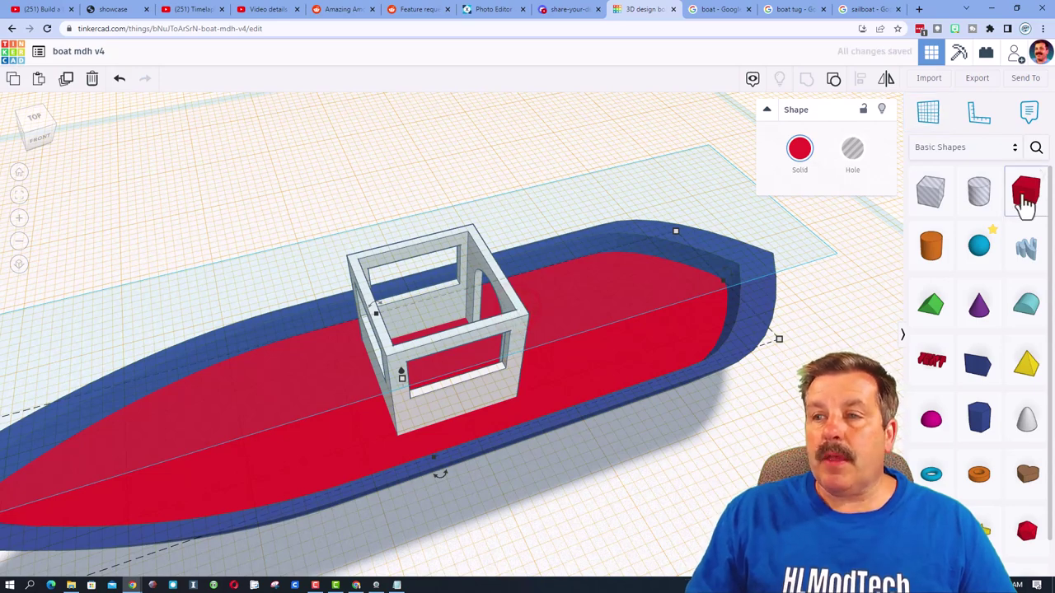
left_click(1026, 193)
left_click(433, 288)
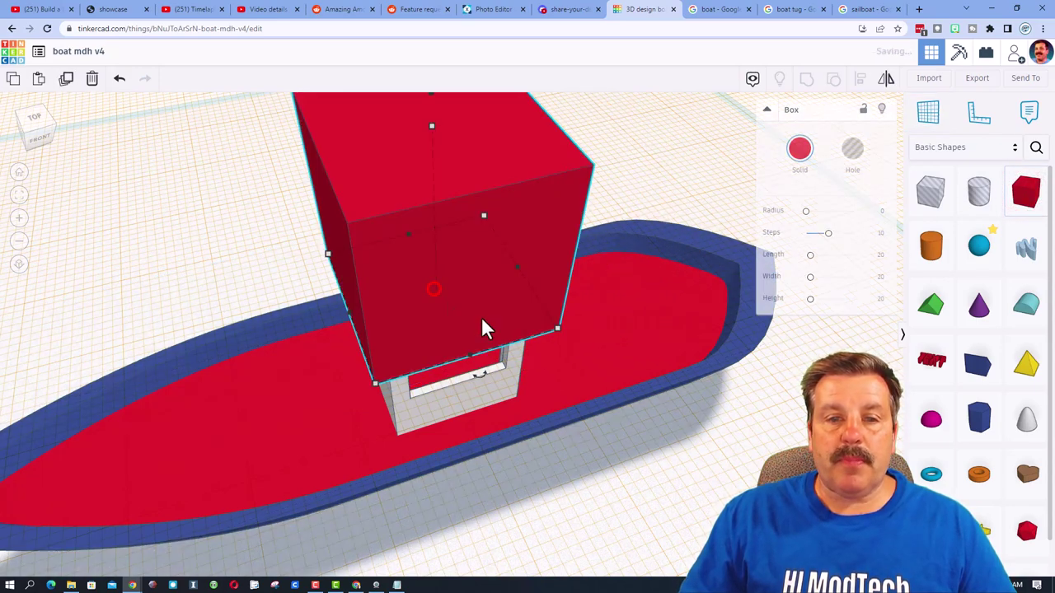
Flatten the roof box to a height of 3 mm and set its corner radius to 4
right_click_drag(511, 322, 482, 262)
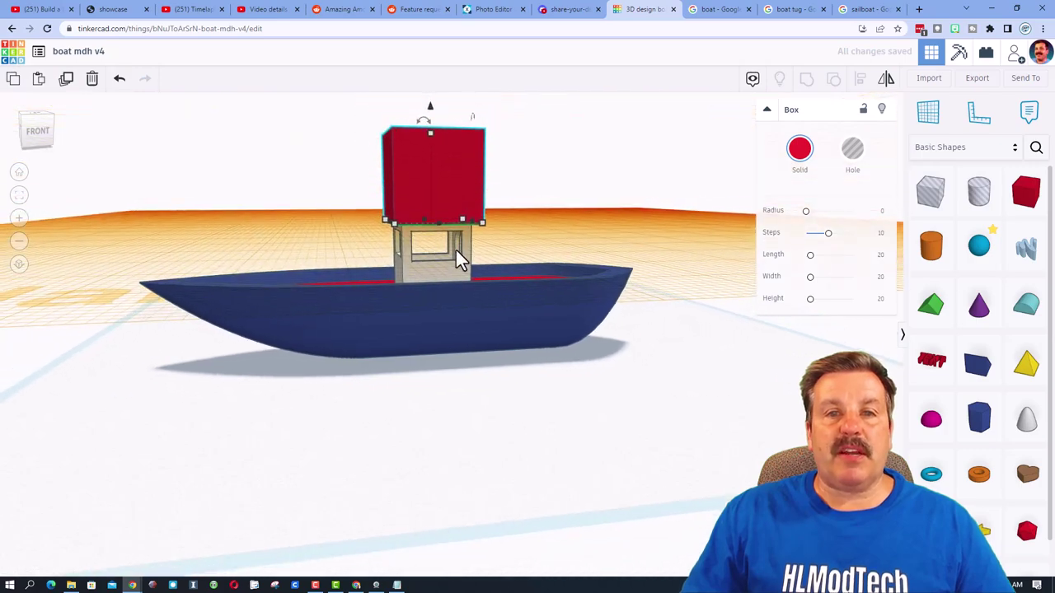
left_click_drag(432, 136, 433, 142)
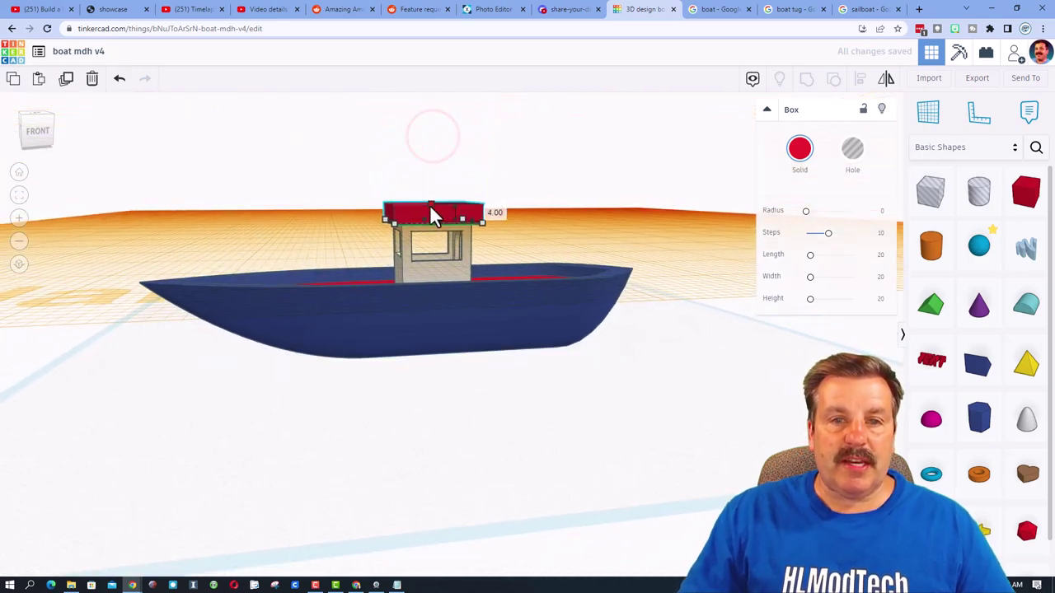
left_click_drag(429, 206, 429, 211)
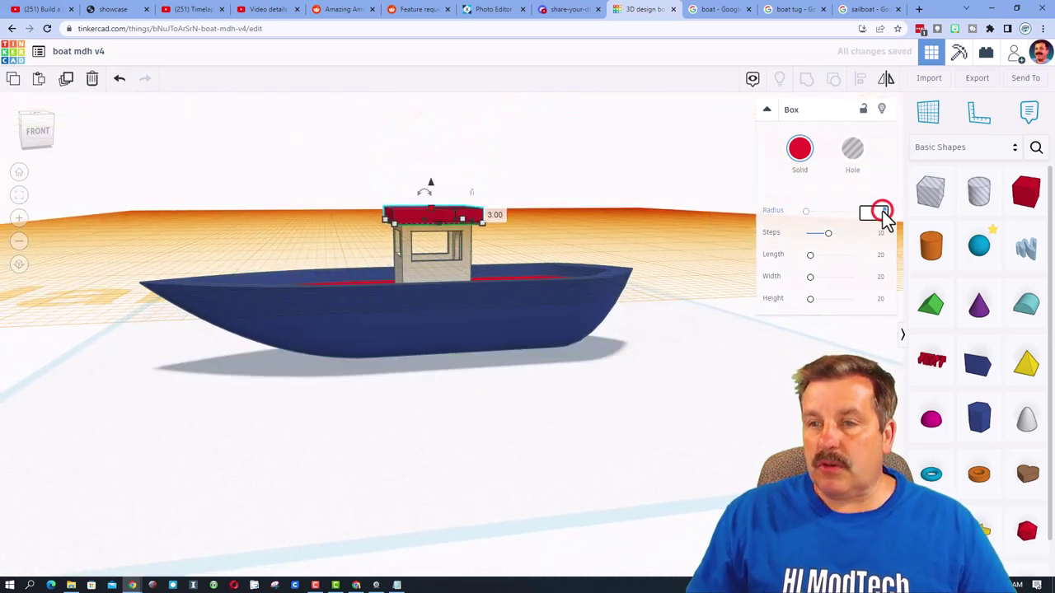
key("Return")
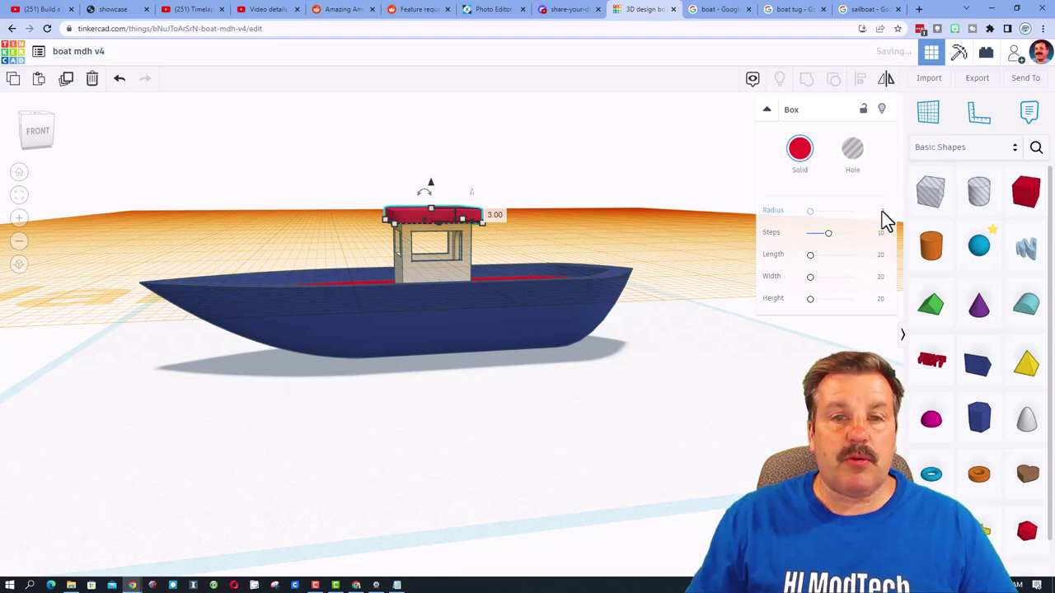
right_click_drag(652, 221, 595, 216)
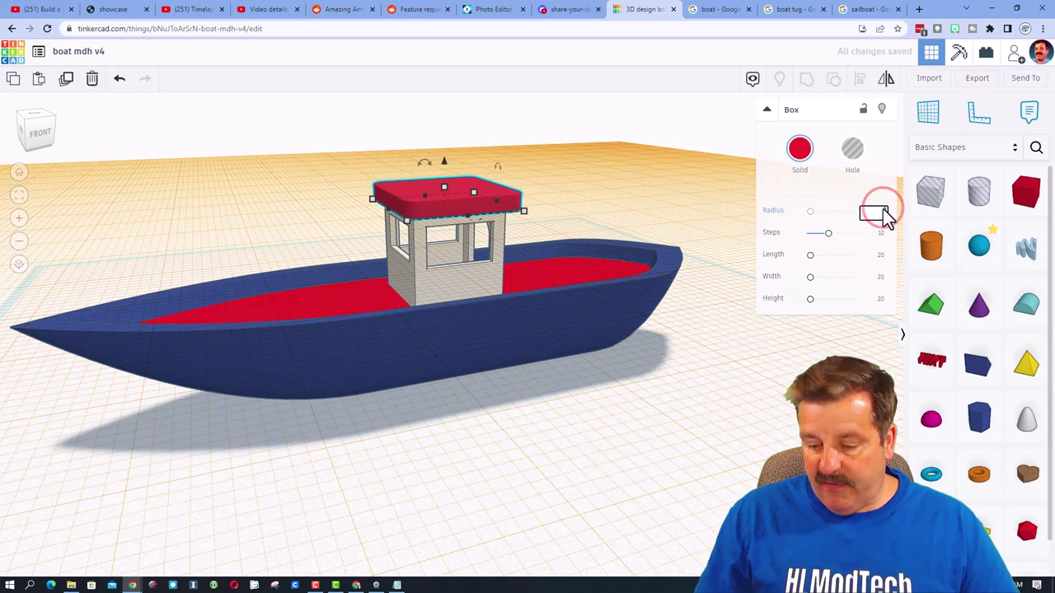
type("4")
key("Return")
Tilt the roof box slightly so that it slopes down toward the stern
right_click_drag(662, 214, 622, 206)
mouse_move(417, 155)
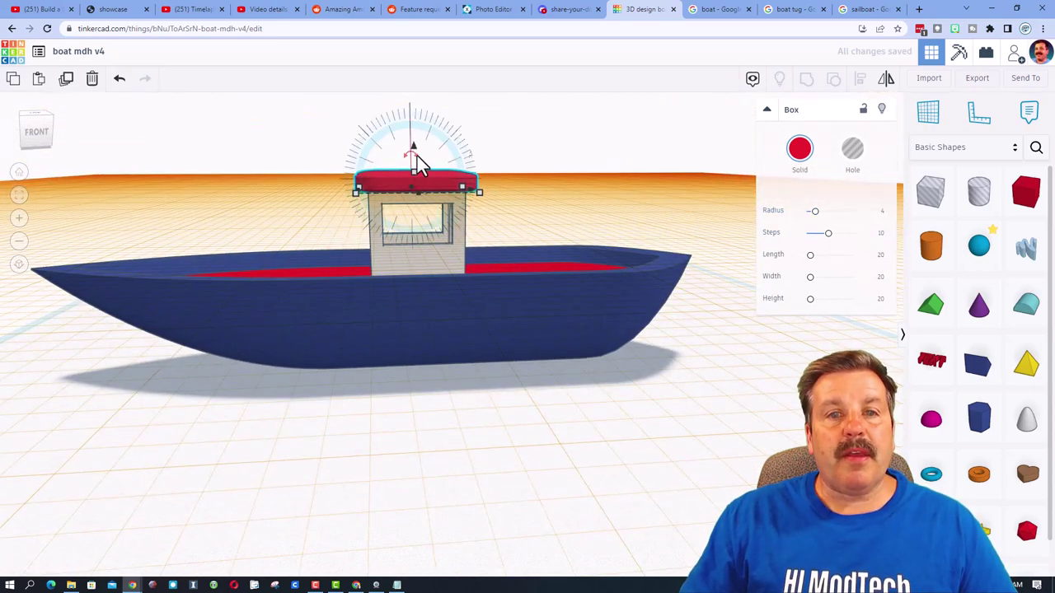
left_click_drag(416, 156, 421, 98)
right_click_drag(431, 160, 462, 165)
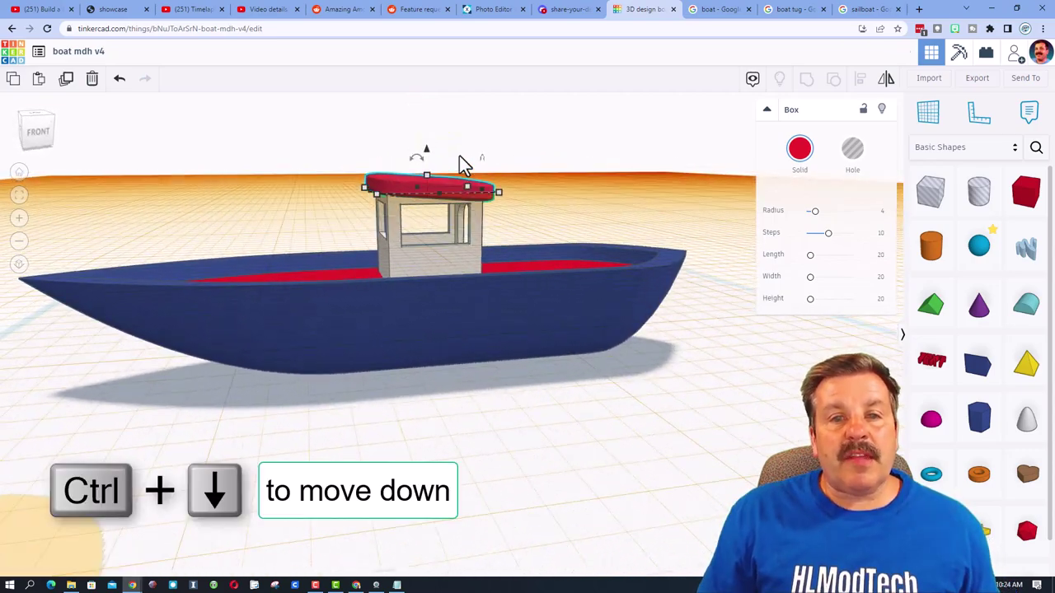
Set the snap grid to 0.5 mm and adjust the tilted roof's height so it sits on the cabin walls
right_click_drag(344, 171, 397, 214)
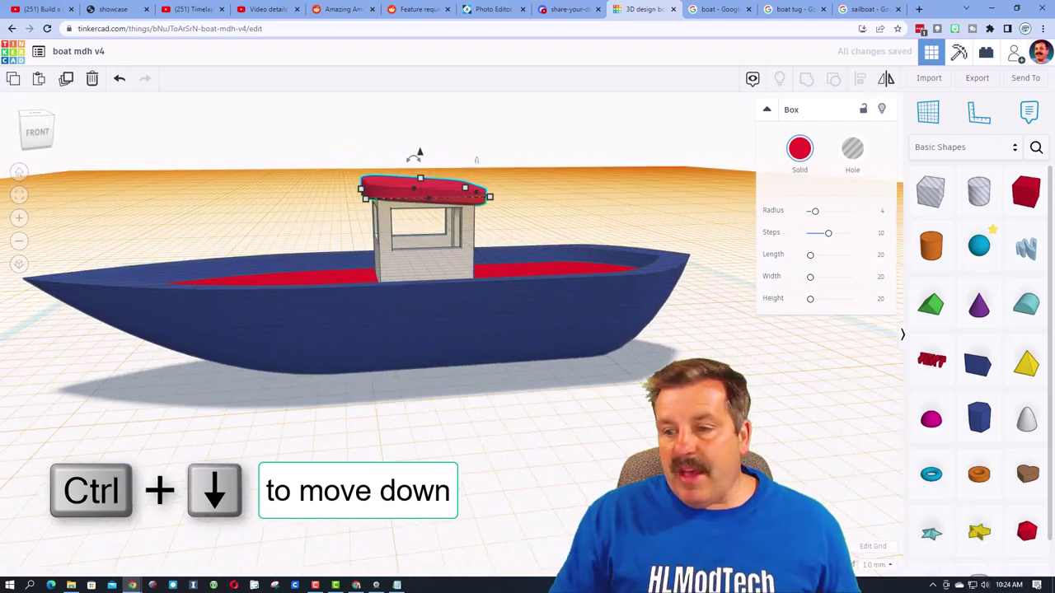
left_click(873, 565)
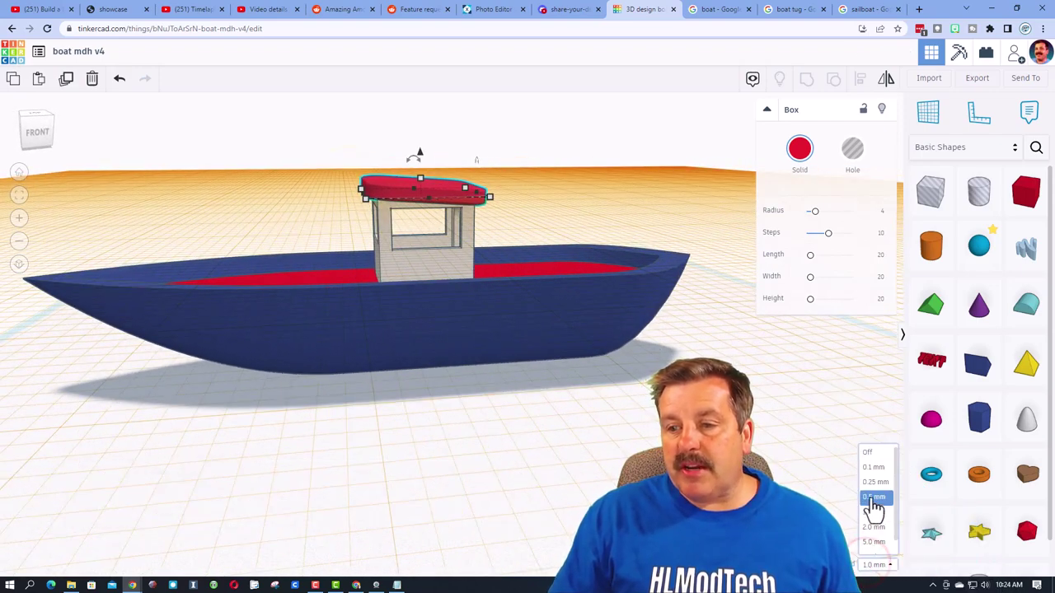
left_click(872, 500)
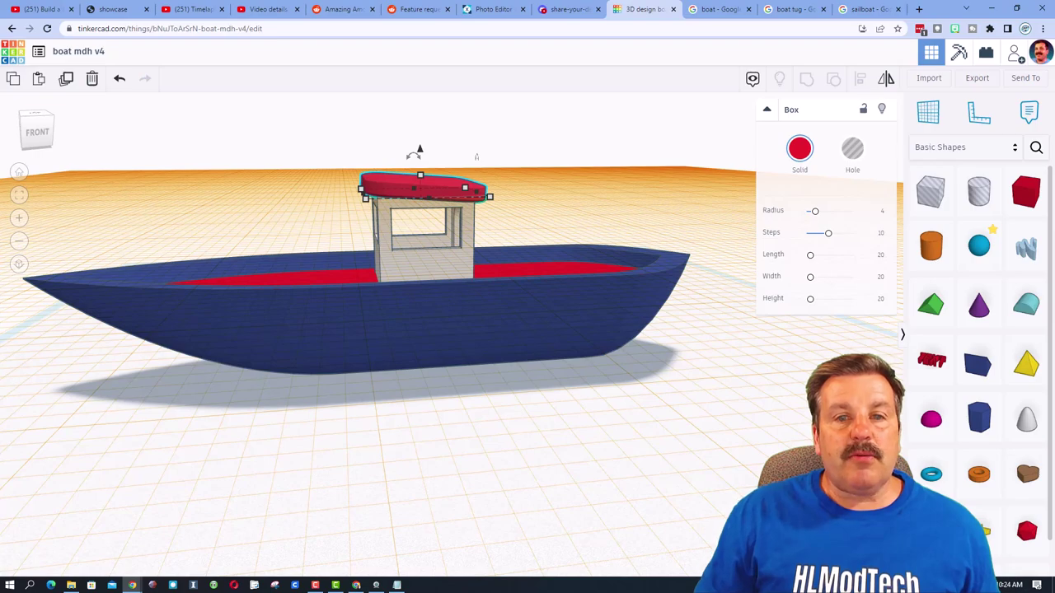
Return the workplane to the ground level beneath the boat
right_click_drag(638, 426, 764, 435)
left_click(923, 109)
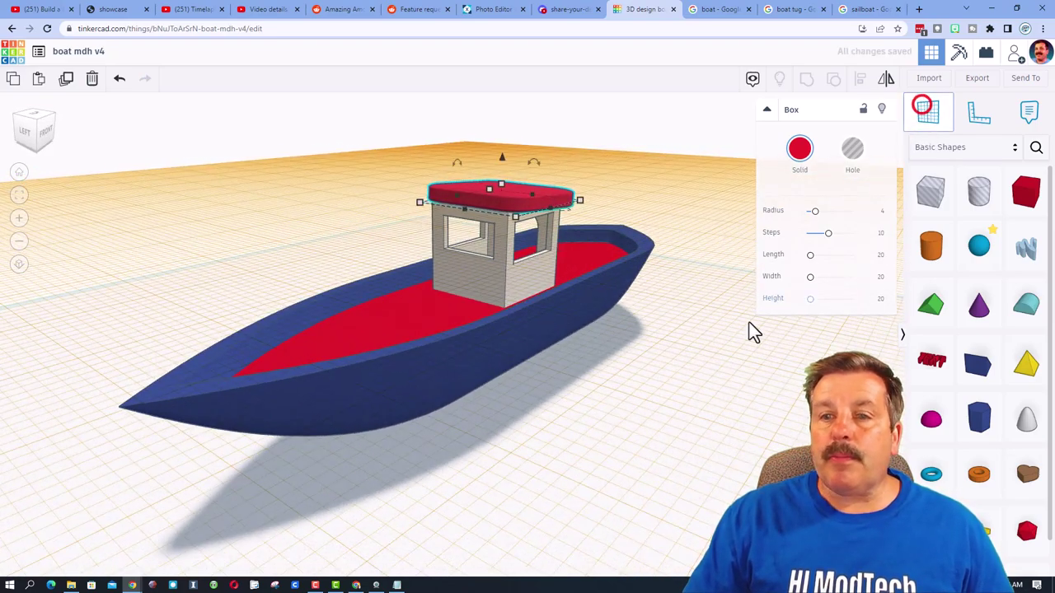
left_click(696, 372)
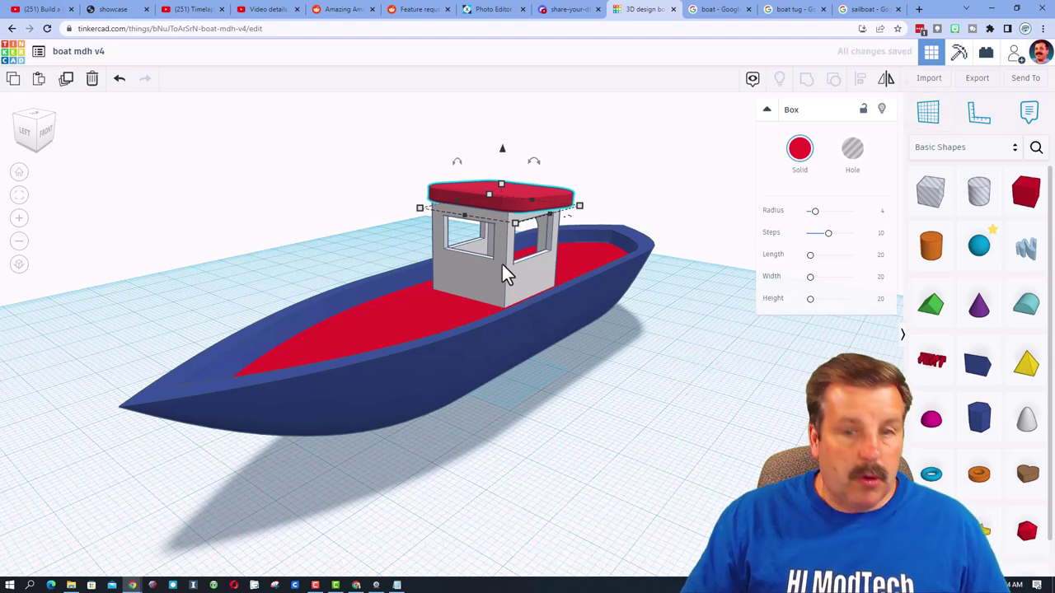
Align the roof and the cabin so they are centered on each other in both horizontal directions
left_click(476, 275, "shift")
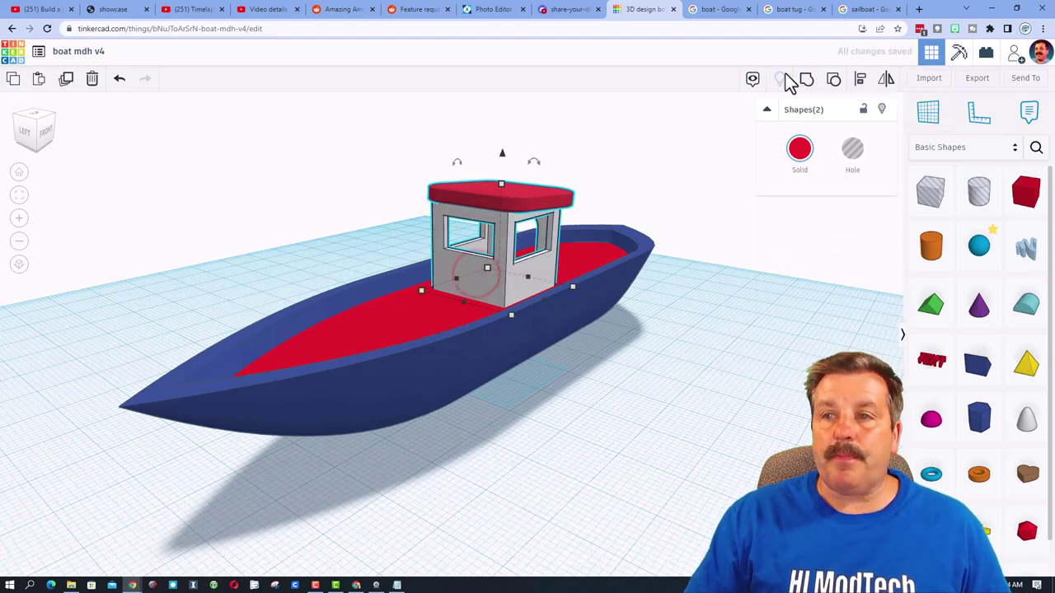
left_click(860, 78)
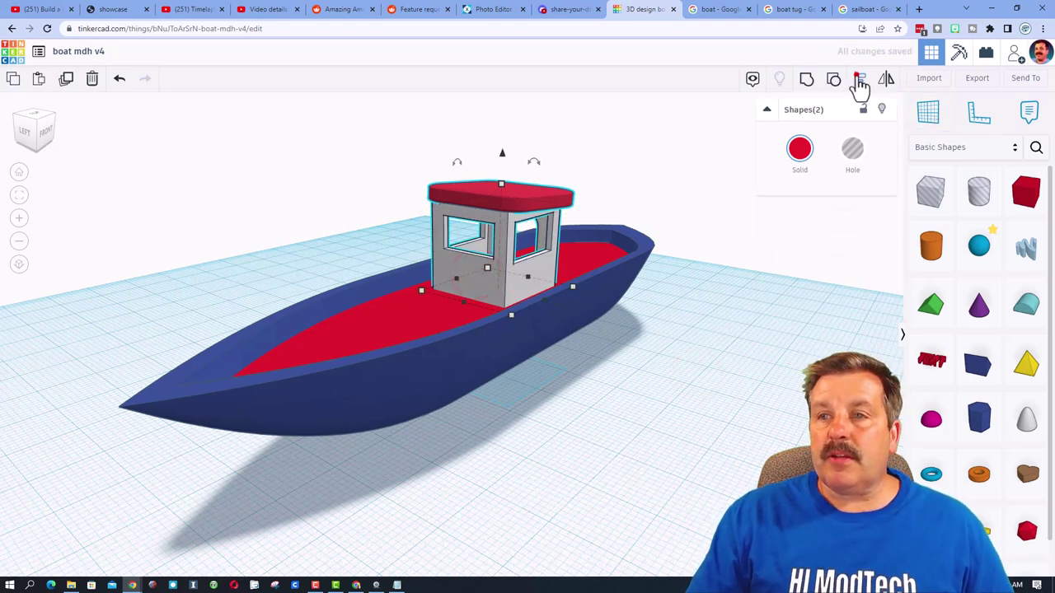
left_click(477, 278)
left_click(454, 300)
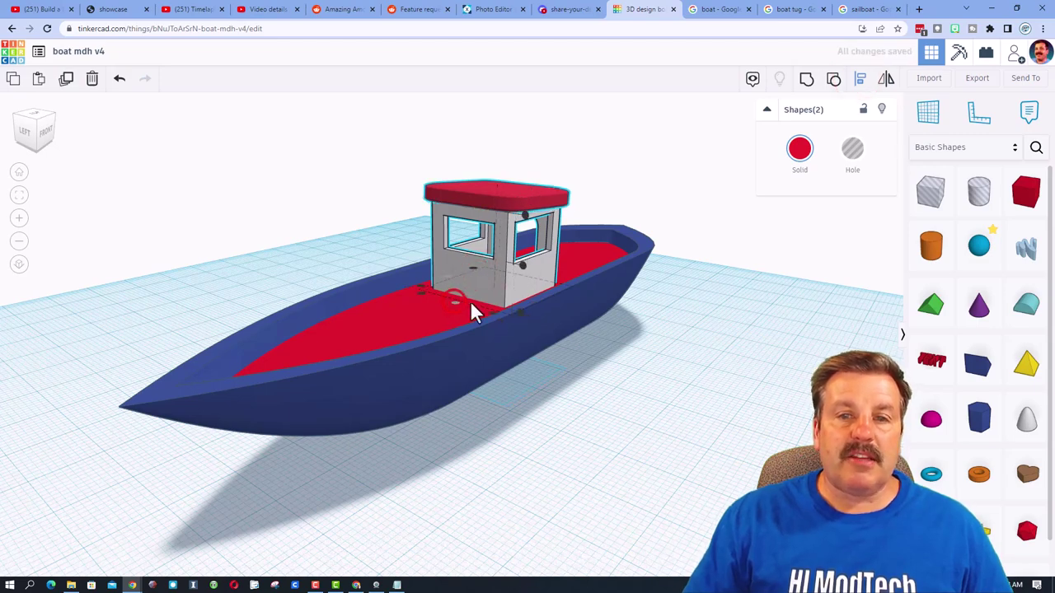
left_click(611, 338)
right_click_drag(611, 339, 652, 403)
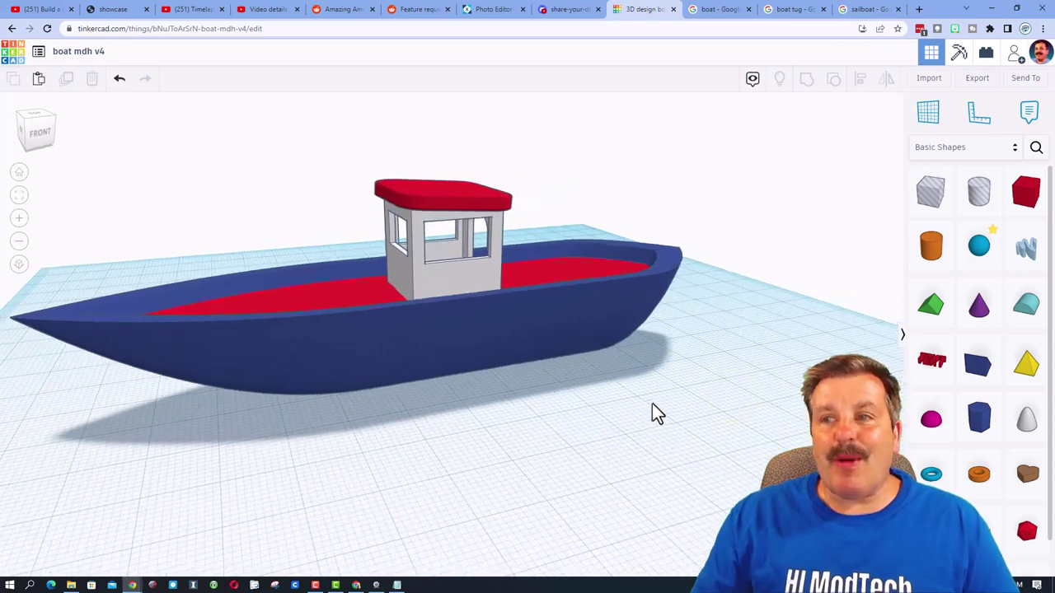
Search the community shapes for "pro" and place the progear shape on the workplane beside the boat's stern
left_click(1033, 150)
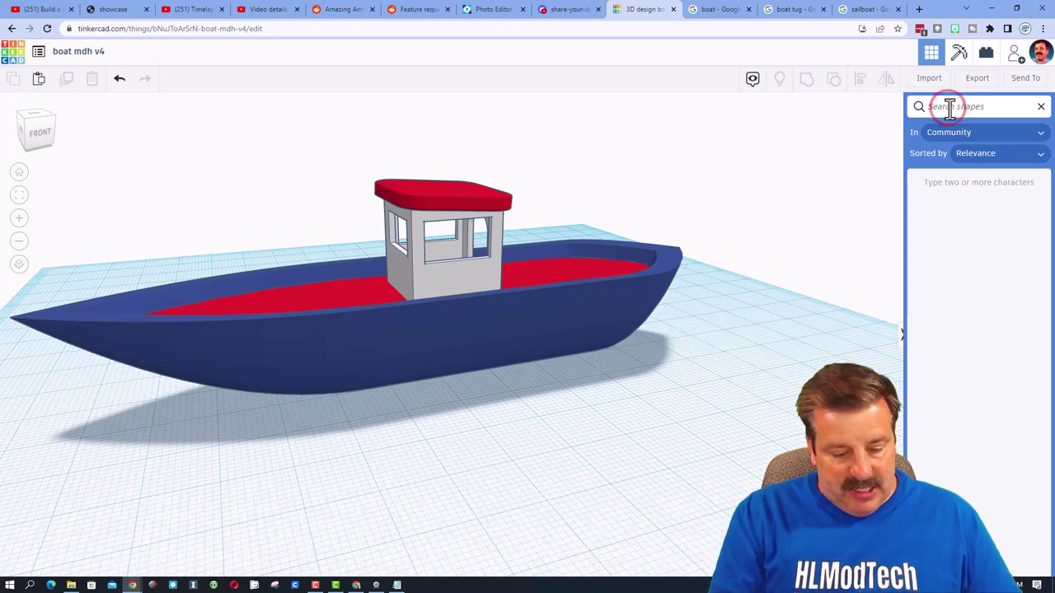
type("gear")
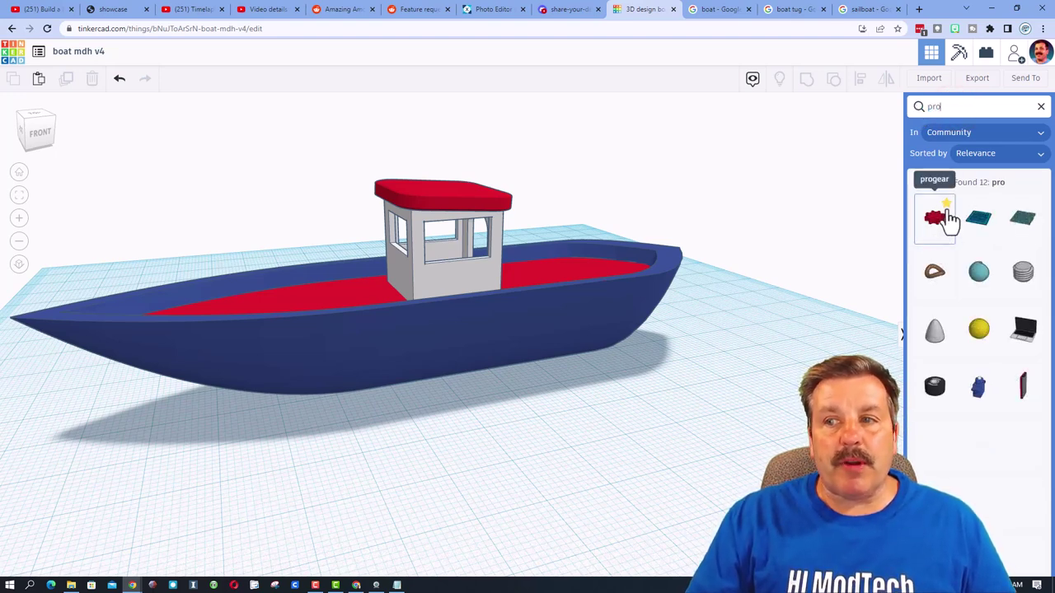
left_click_drag(937, 231, 591, 436)
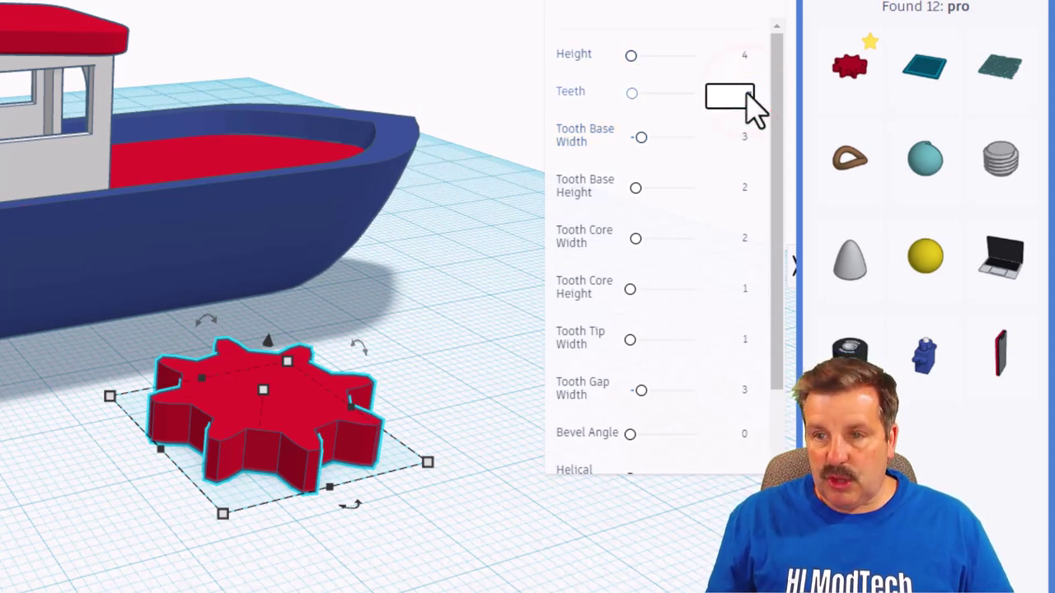
Shape the gear into a propeller with 3 teeth, a tooth base height of 6 and a helical angle of 30
key("Return")
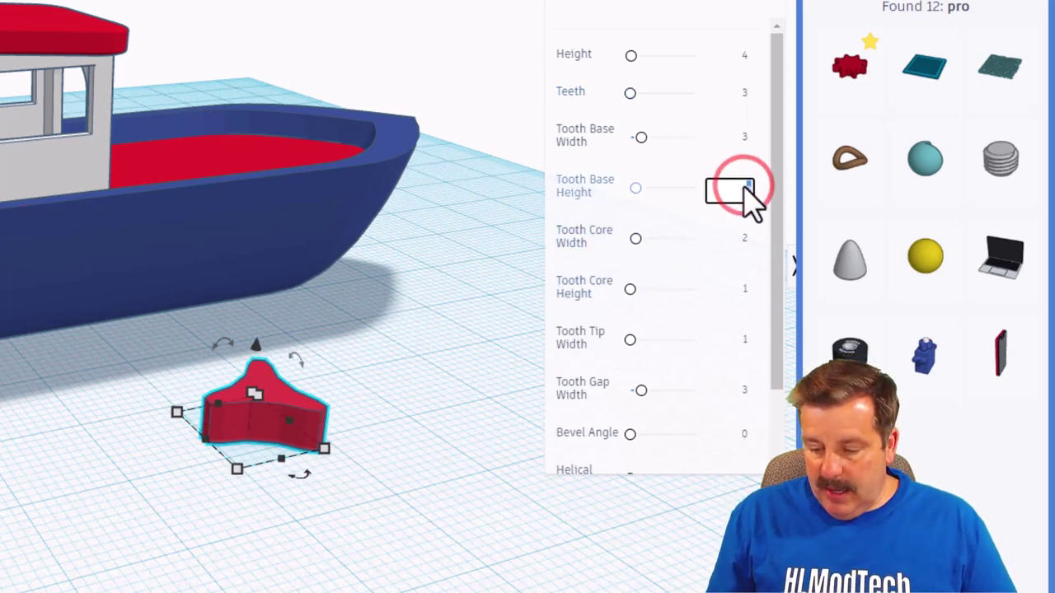
key("Return")
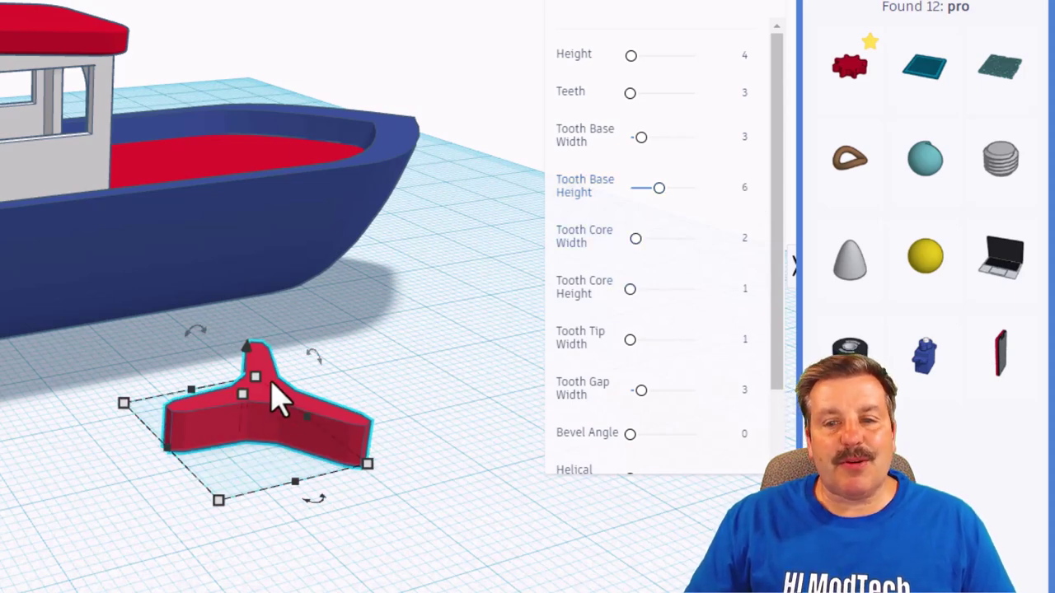
left_click_drag(777, 284, 780, 405)
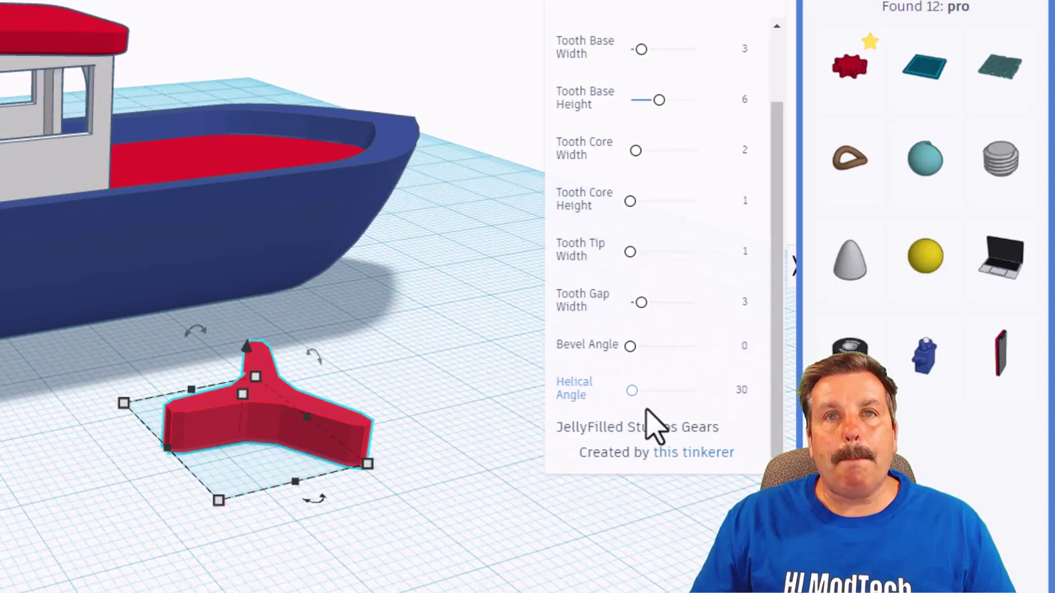
mouse_move(379, 471)
right_mouse_down()
mouse_move(253, 495)
mouse_move(370, 490)
mouse_move(395, 474)
right_mouse_up()
left_click_drag(292, 412, 313, 454)
right_click_drag(297, 449, 334, 452)
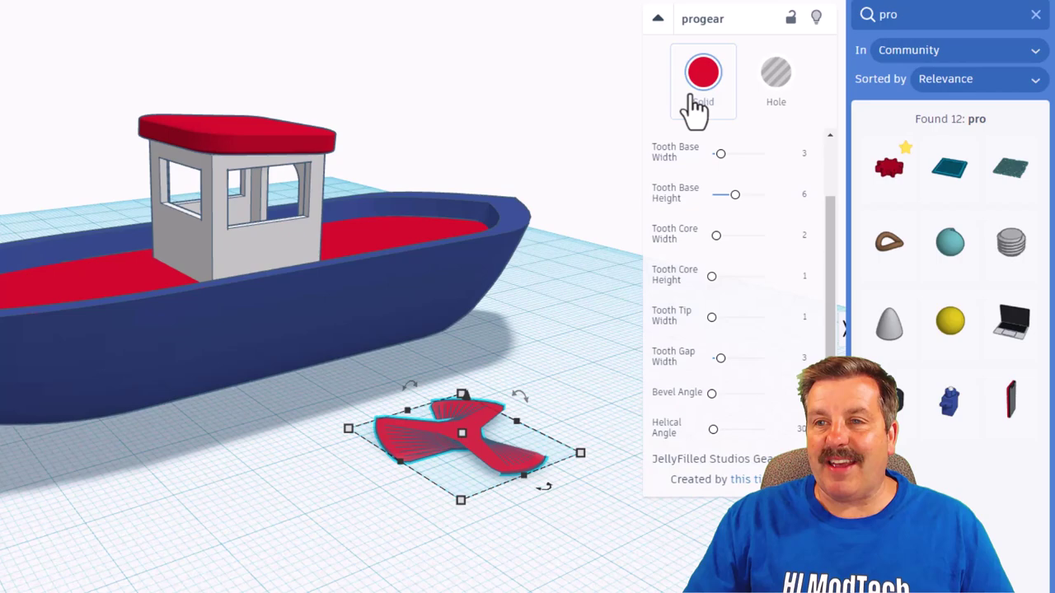
Recolor the propeller gray and leave the shape search
left_click(703, 75)
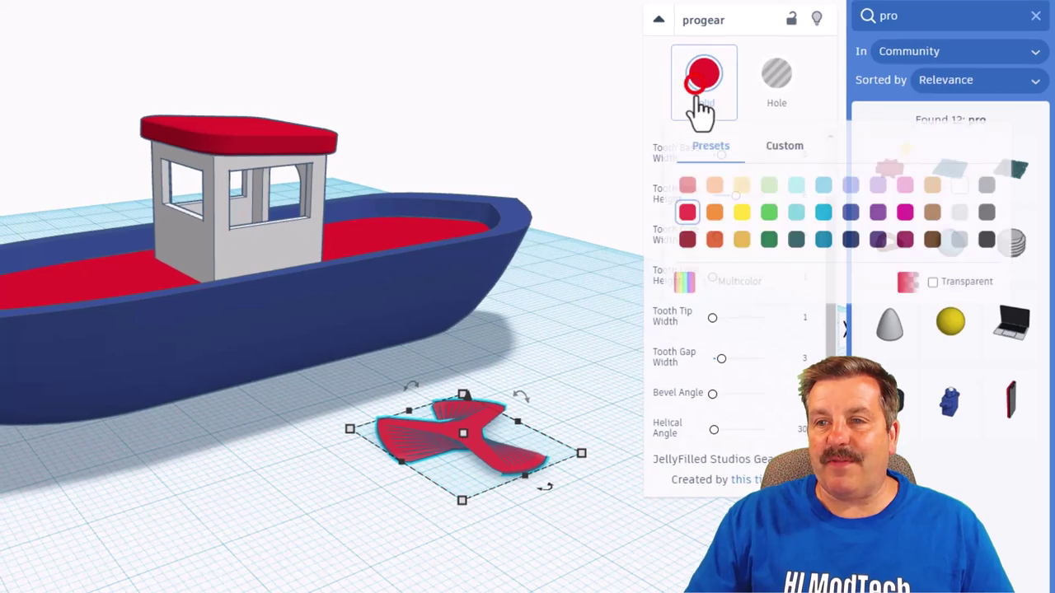
left_click(983, 181)
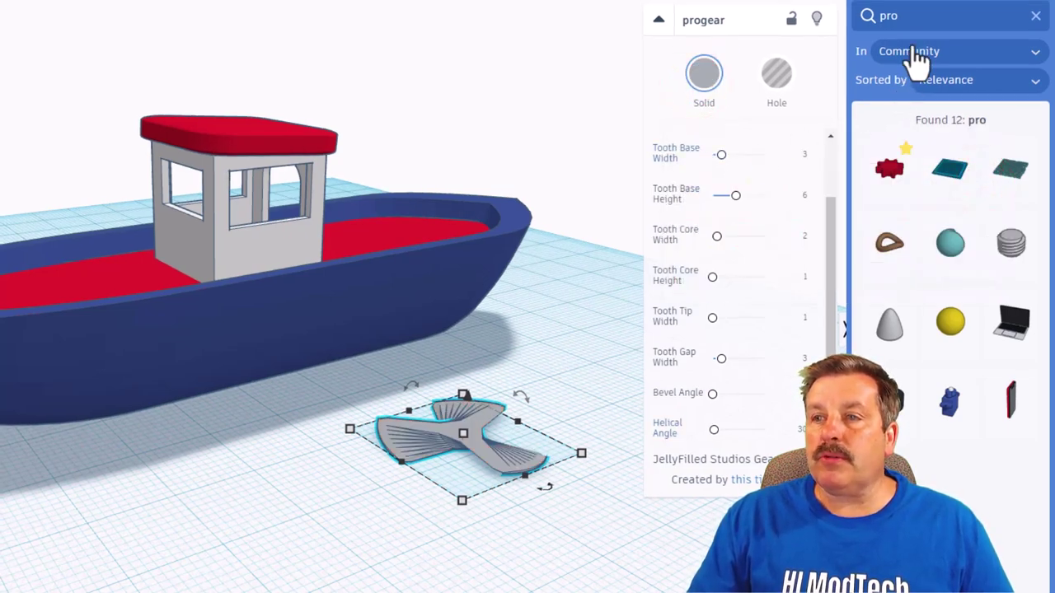
left_click(1035, 15)
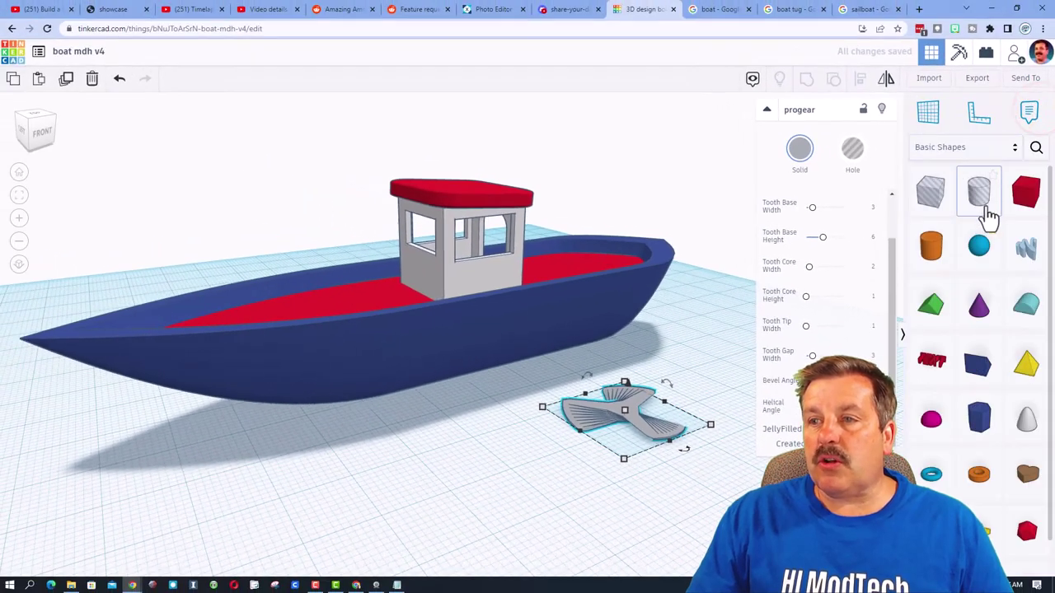
Place a solid Cylinder beside the propeller and shrink it proportionally to 3 mm high
left_click_drag(931, 262, 706, 404)
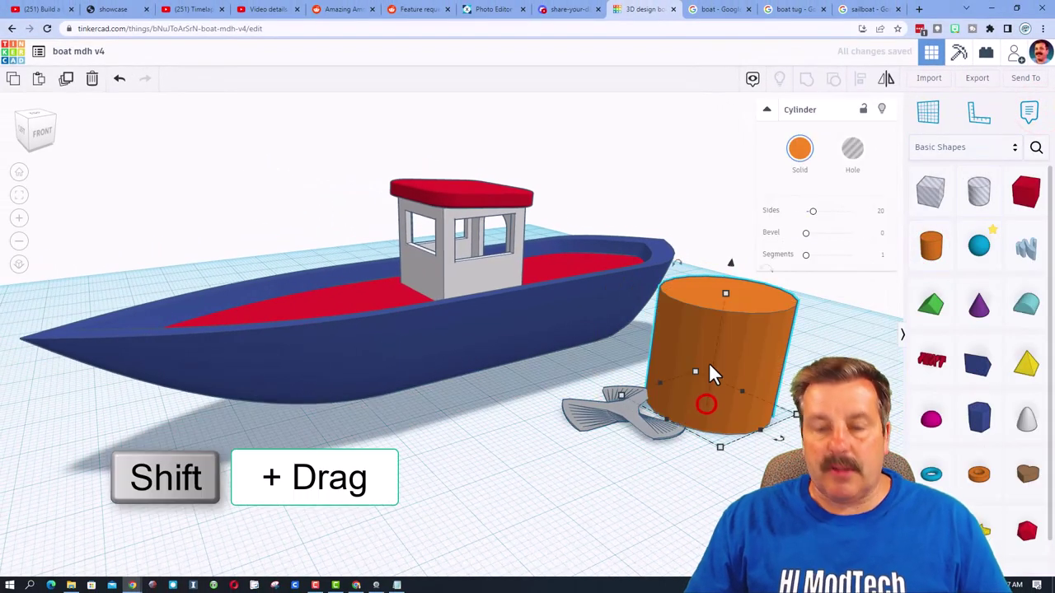
left_click_drag(725, 295, 721, 397, "shift")
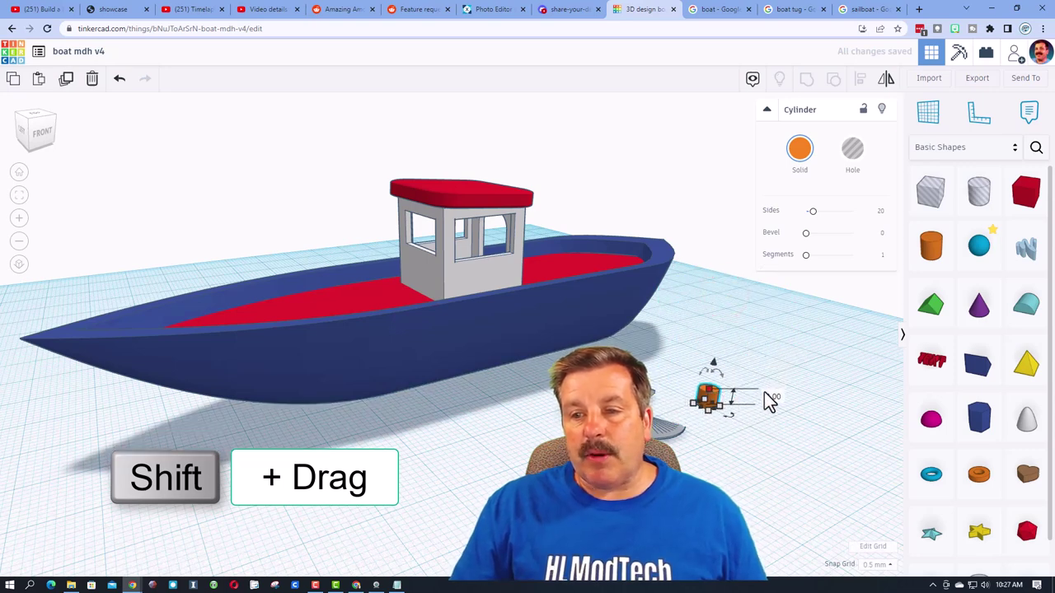
Set the snap grid to 1.0 mm and stretch the small cylinder upward into a tall, thin shaft
left_click(878, 567)
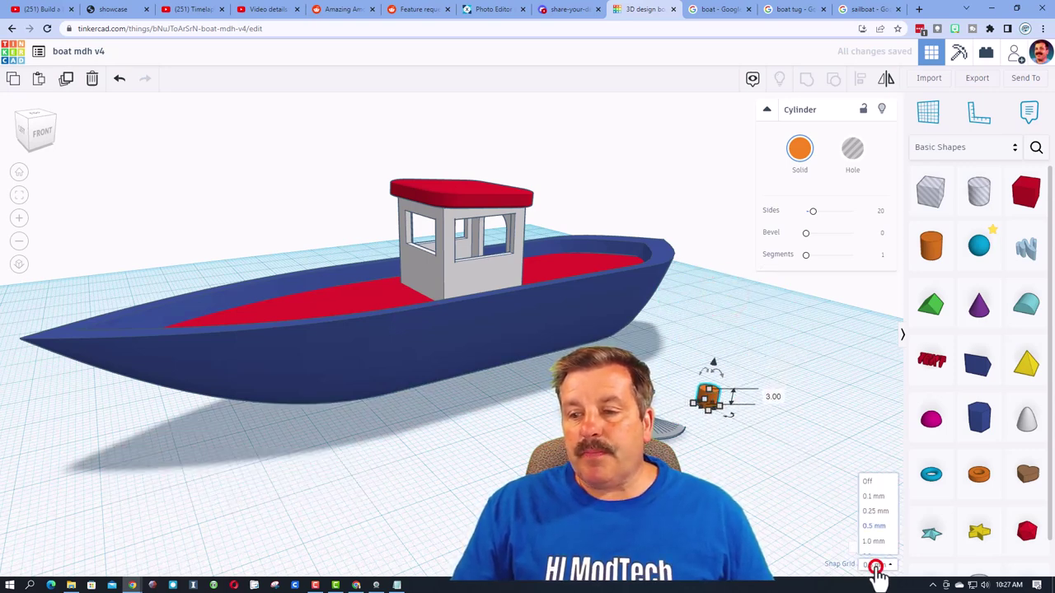
left_click(872, 512)
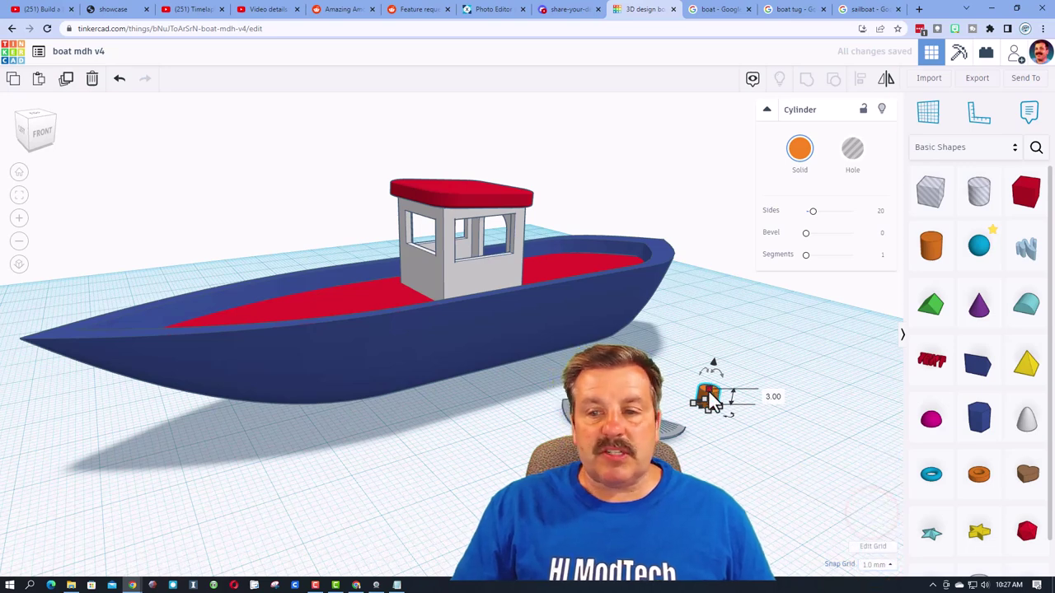
left_click_drag(708, 390, 721, 291)
Align the shaft with the propeller so it stands centered on the blades in both horizontal directions
mouse_move(715, 353)
left_mouse_down()
mouse_move(628, 358)
mouse_move(696, 370)
mouse_move(597, 444)
left_mouse_up()
left_click(858, 78)
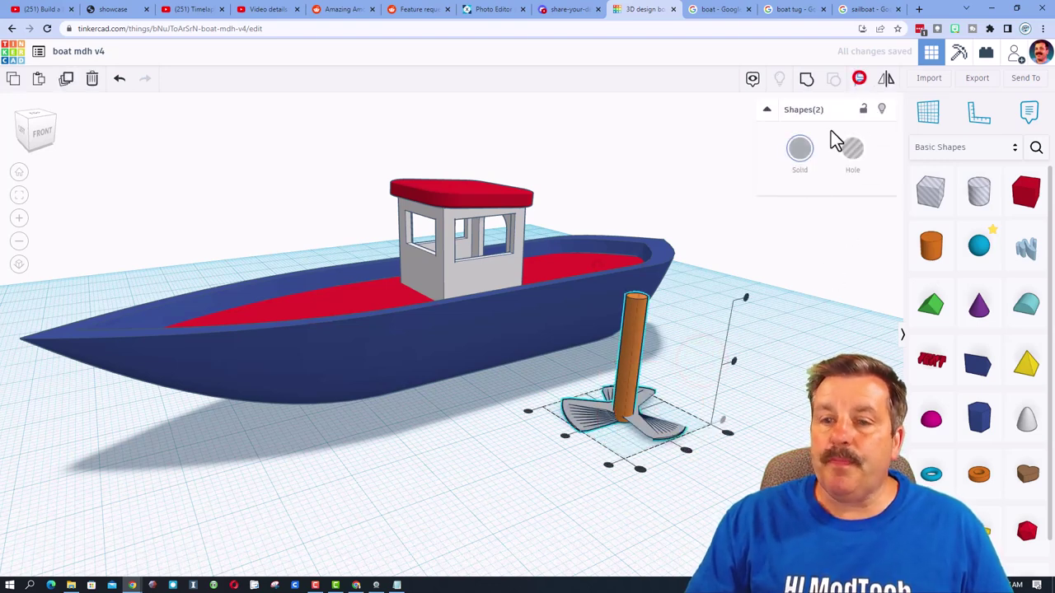
left_click(642, 417)
left_click(684, 449)
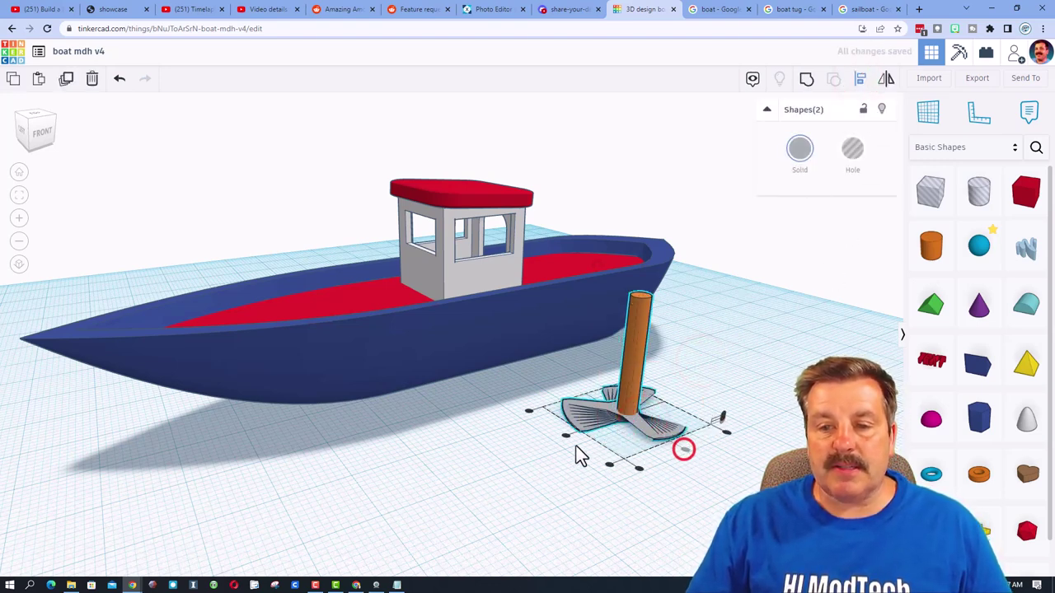
left_click(562, 434)
Recolor the shaft dark gray and group it with the propeller into one shape
left_click(631, 387)
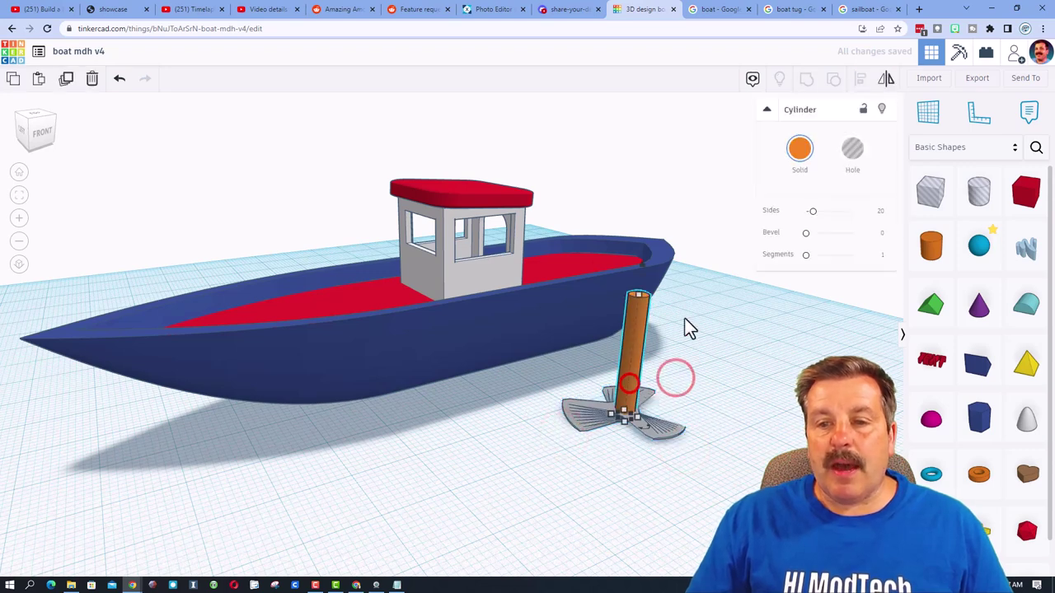
left_click(803, 153)
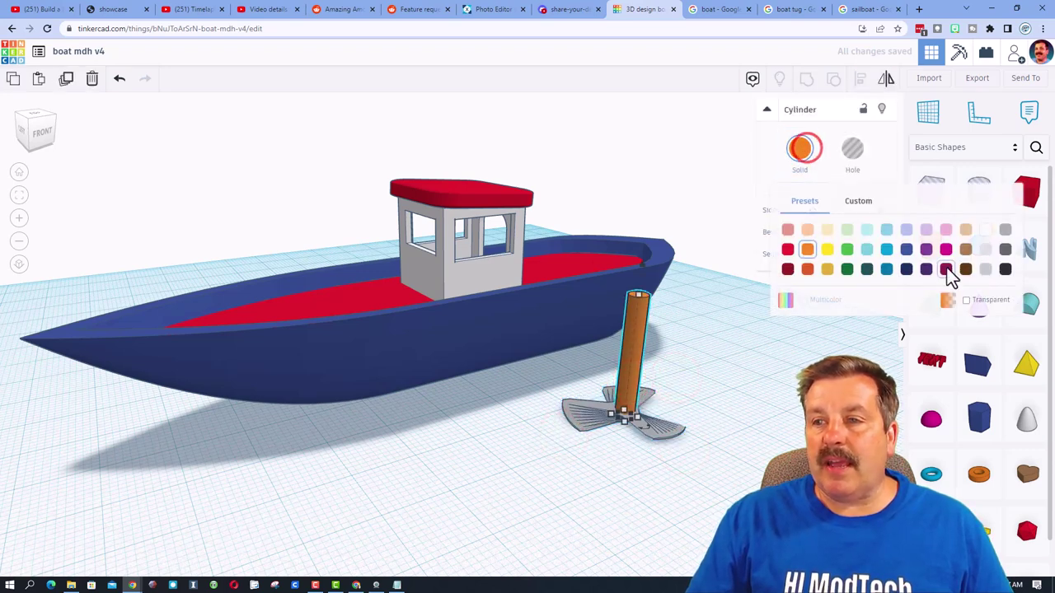
left_click(1004, 251)
left_click(731, 356)
left_click_drag(650, 397, 593, 436)
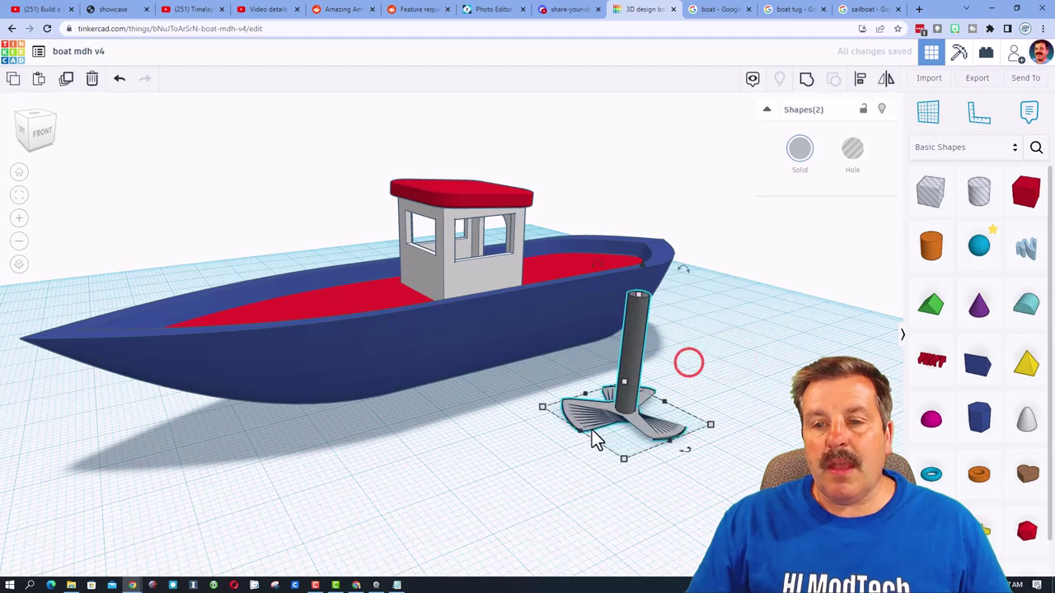
left_click(804, 80)
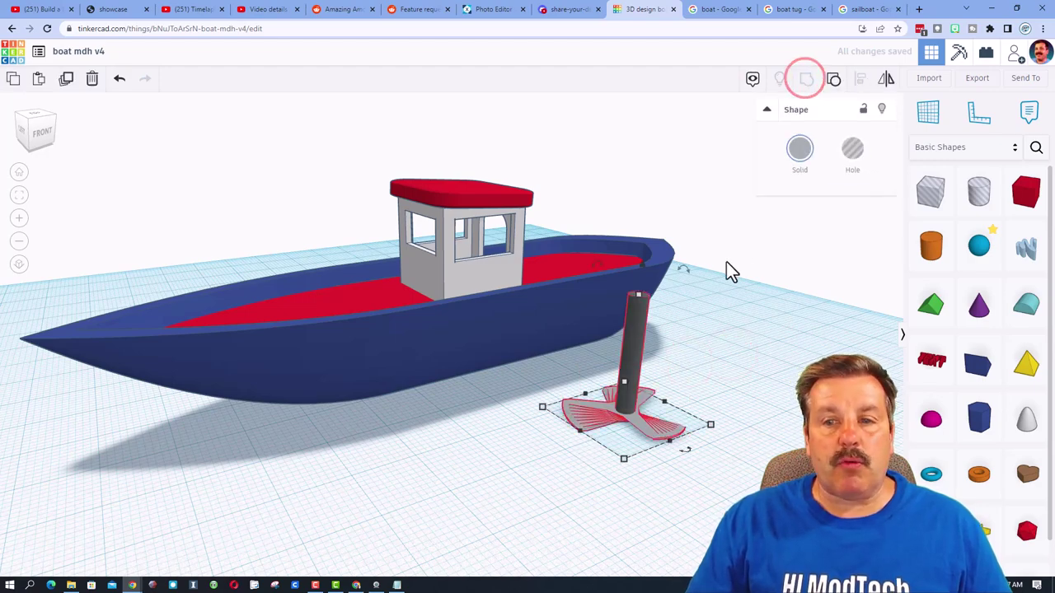
Rotate the grouped propeller onto its side so the shaft lies horizontally and points toward the bow
left_click(30, 116)
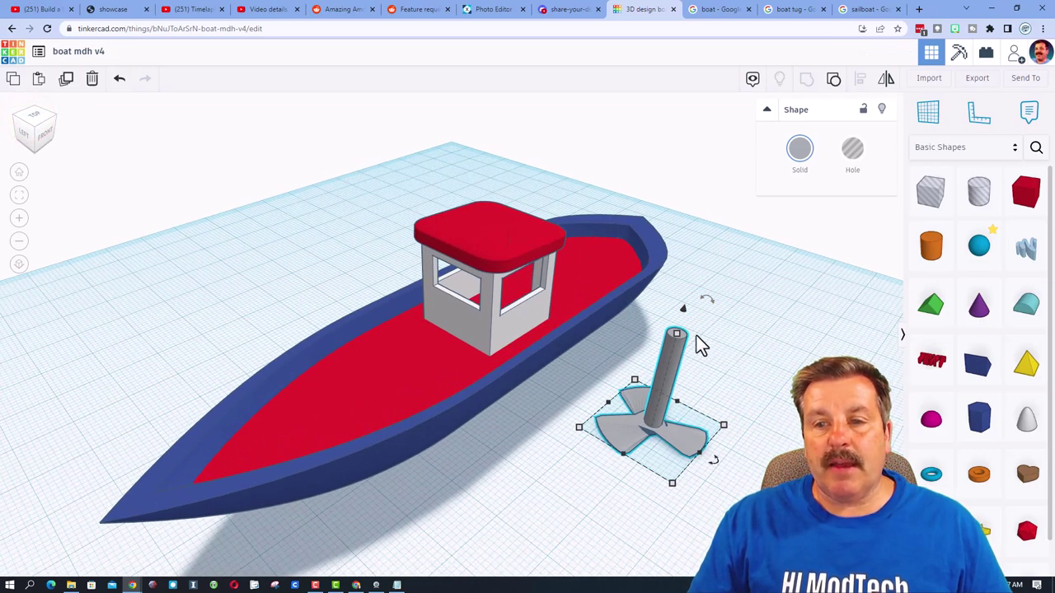
scroll(700, 334, "down", 3)
right_click_drag(702, 330, 594, 306)
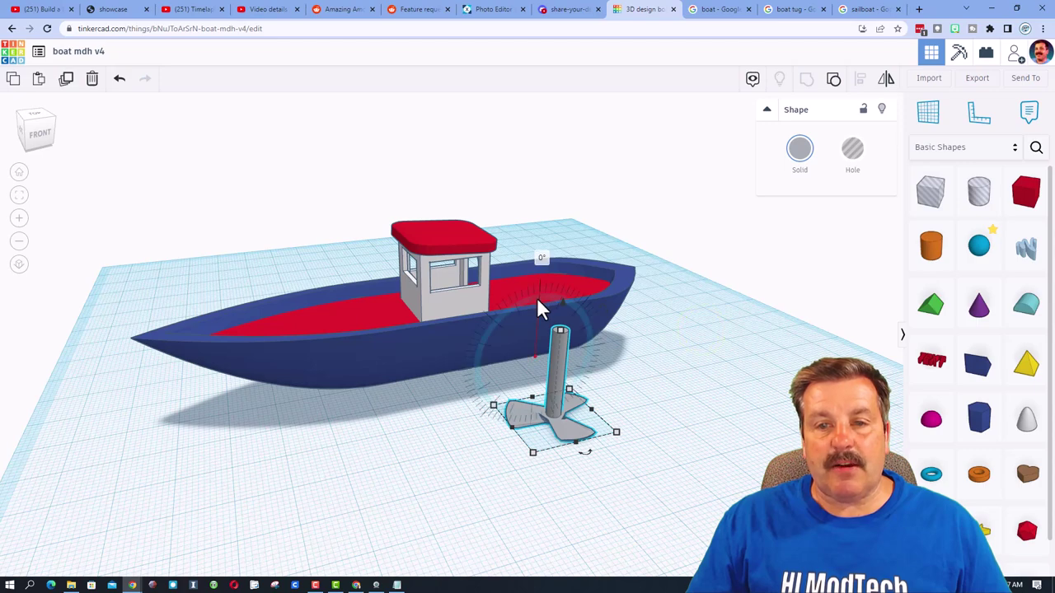
left_click_drag(536, 298, 504, 363)
Move the propeller to the boat's stern and lower it so its shaft enters the hull near the keel
left_click_drag(568, 375, 631, 315)
right_click_drag(687, 327, 445, 285)
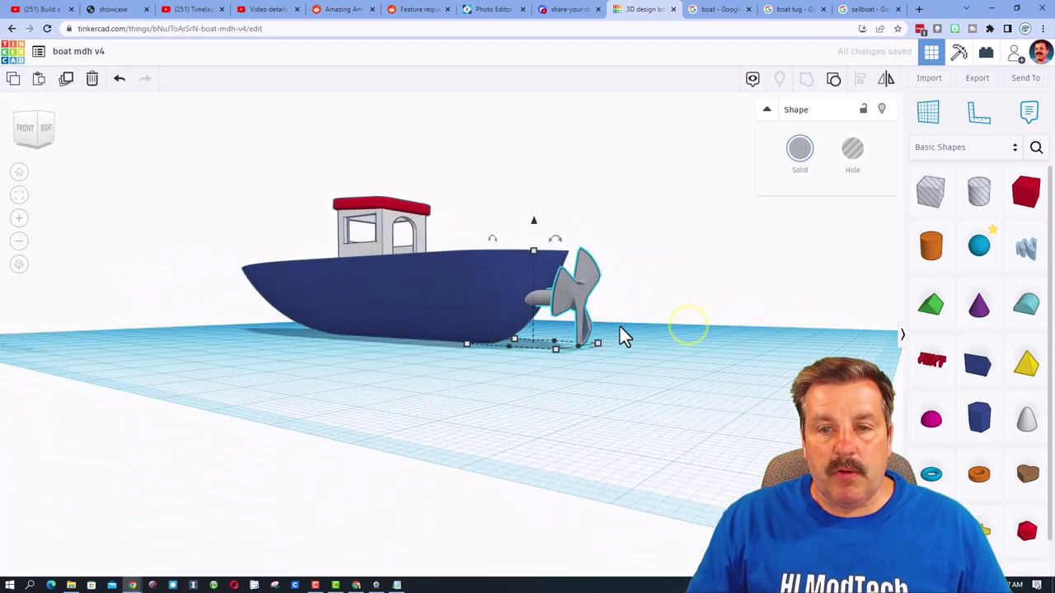
right_click_drag(619, 326, 640, 346)
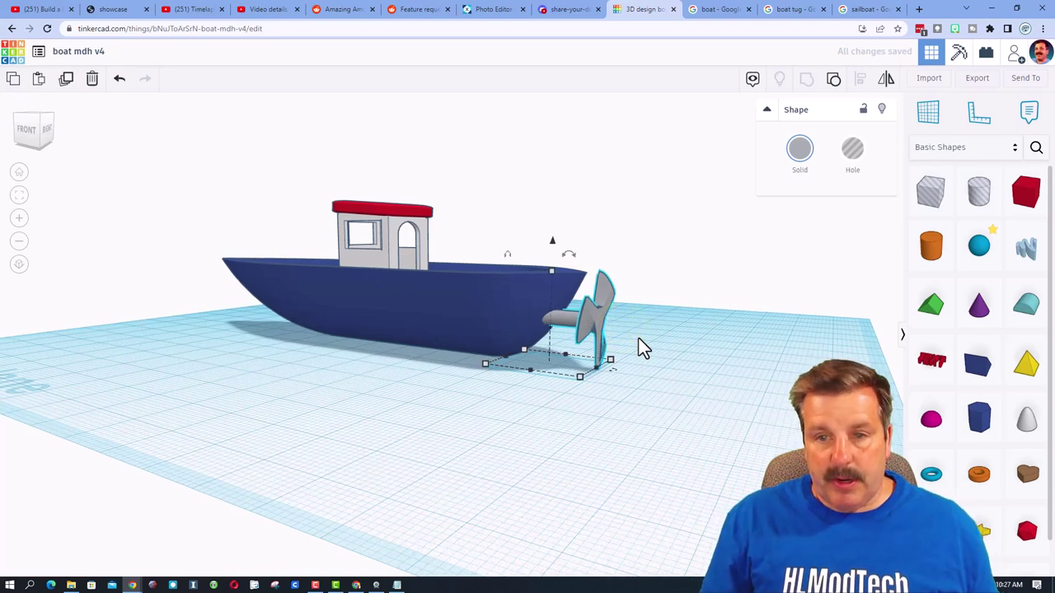
key("ctrl+Down")
key("ctrl+Down")
key("ctrl+Down")
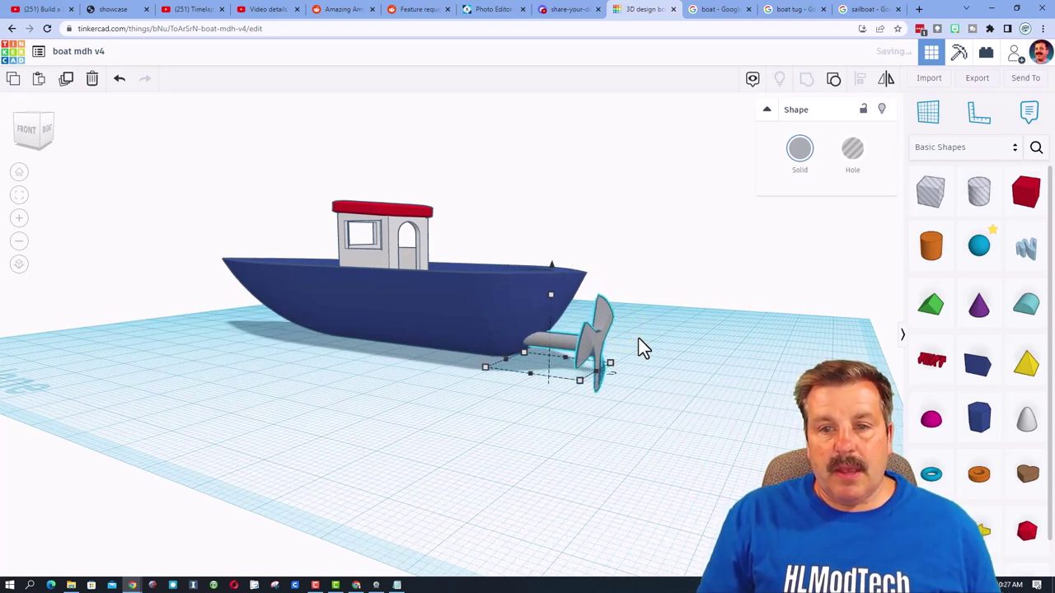
left_click(712, 323)
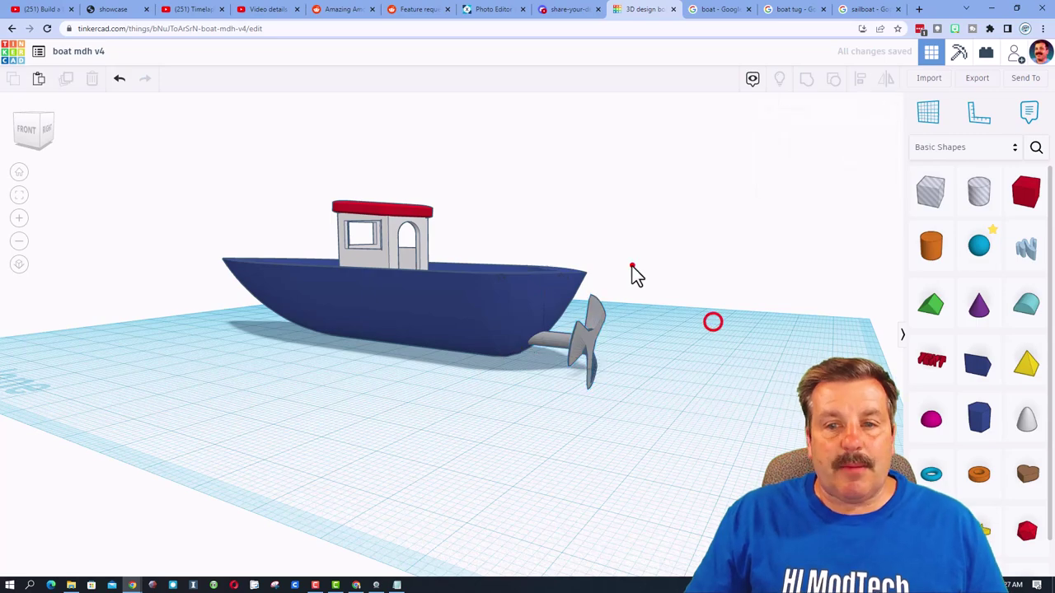
Align the propeller with the hull and deck so it is centered across the boat's width
left_click_drag(535, 336, 538, 338)
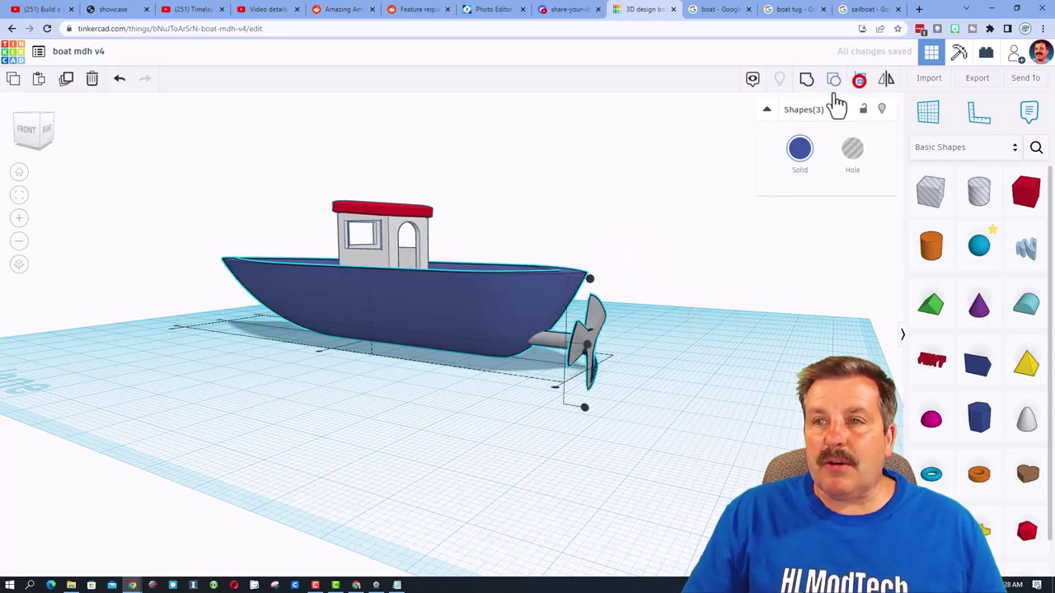
right_click_drag(679, 186, 248, 249)
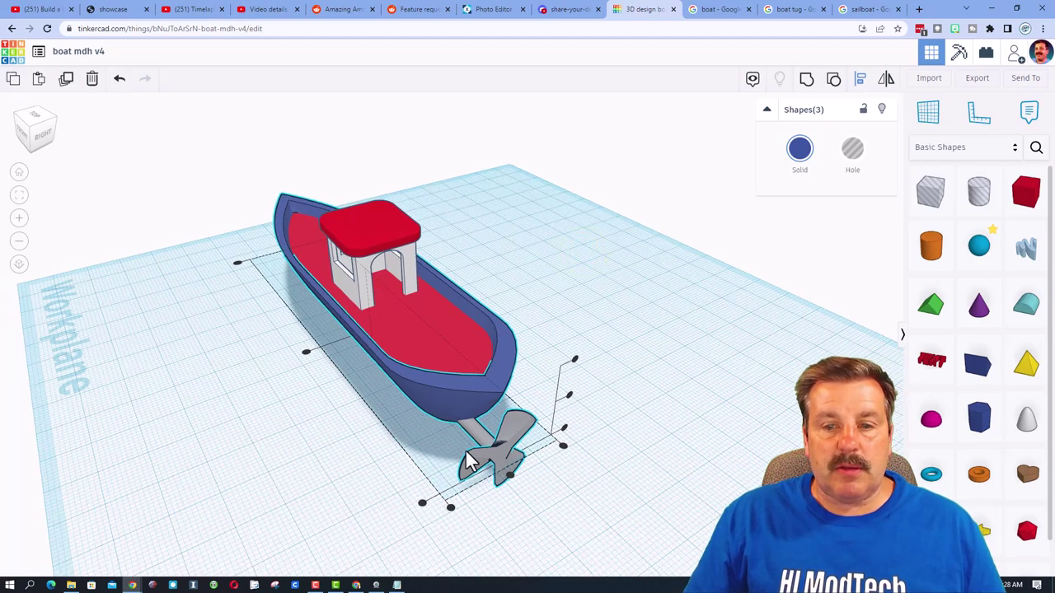
left_click(510, 474)
Scale the propeller down uniformly about its center to a height of 15 mm
right_click_drag(575, 469, 546, 356)
left_click(545, 351)
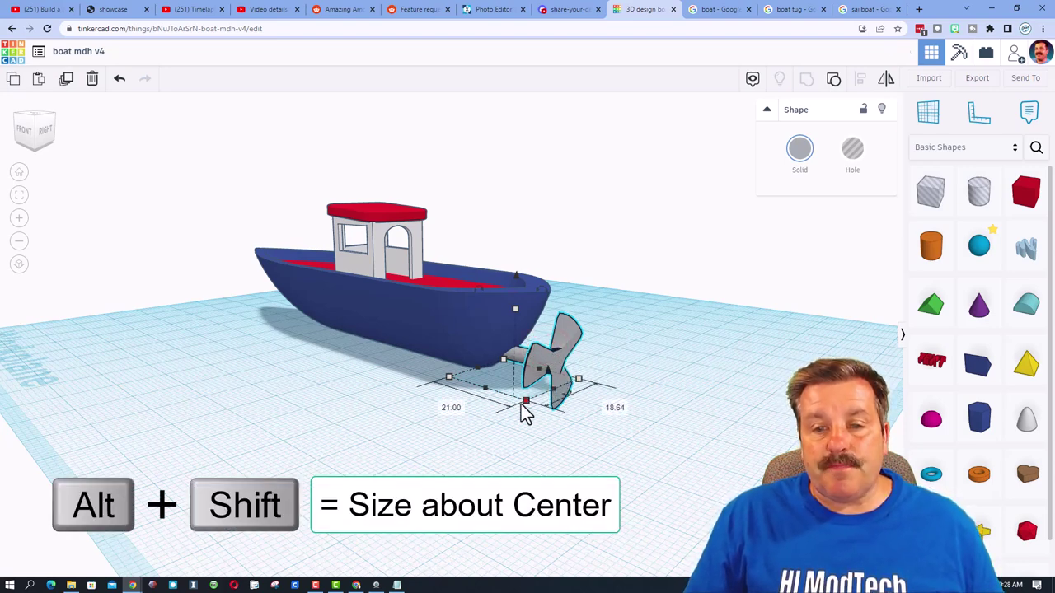
left_click_drag(515, 309, 516, 323, "alt+shift")
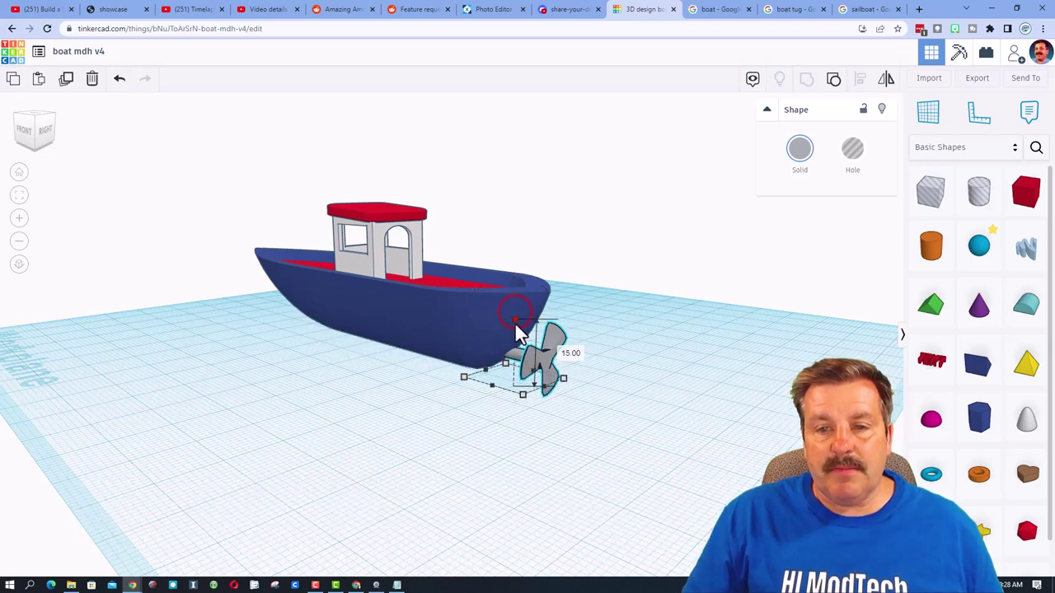
left_click(617, 344)
right_click_drag(617, 344, 567, 294)
scroll(598, 371, "up", 4)
Place a temporary workplane on the top of the hull's rim
left_click(712, 11)
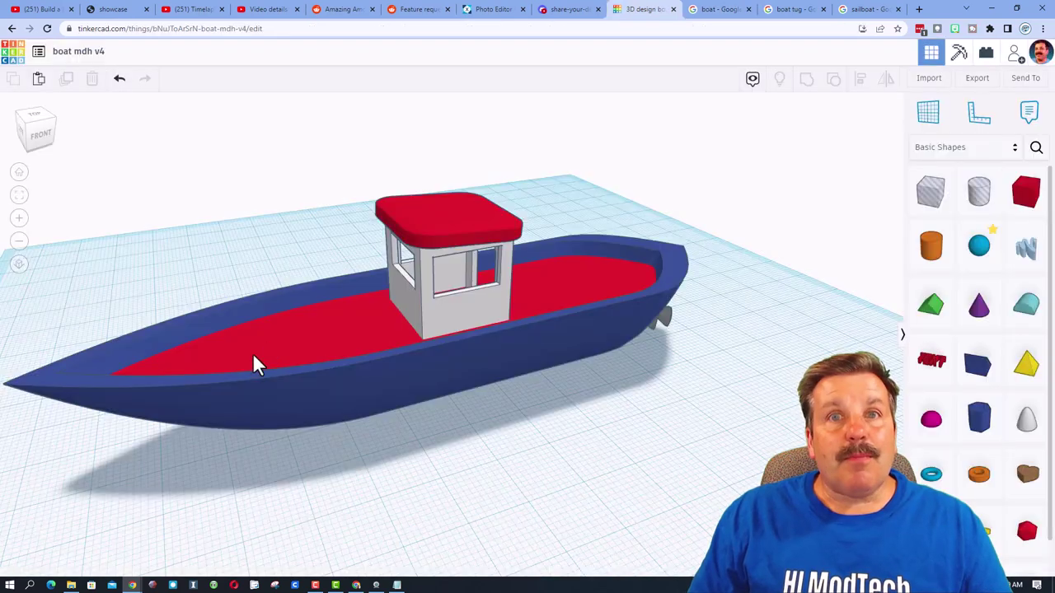
right_click_drag(236, 365, 264, 331)
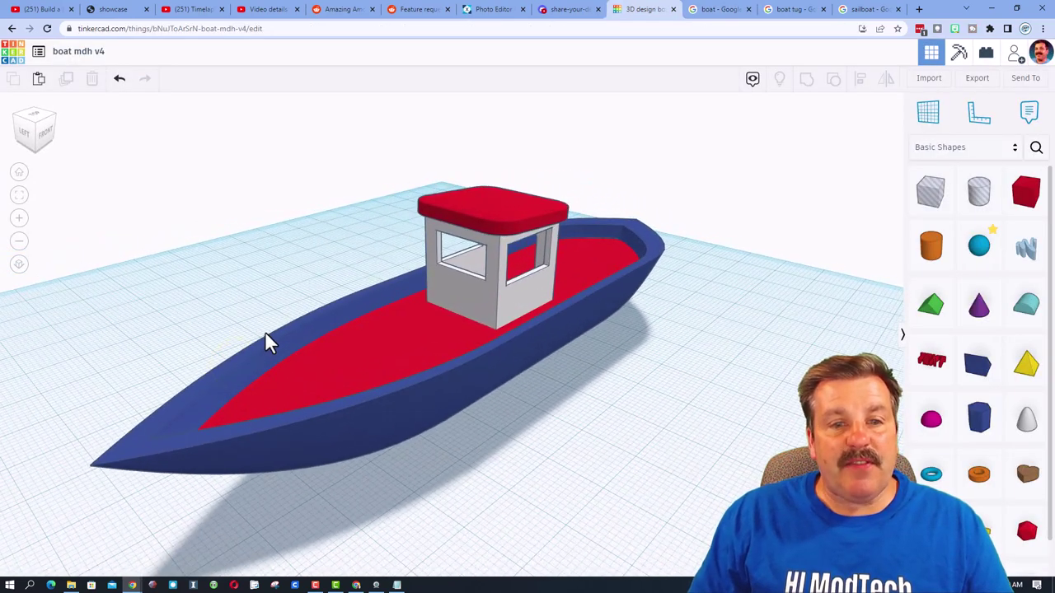
left_click(917, 117)
left_click(459, 361)
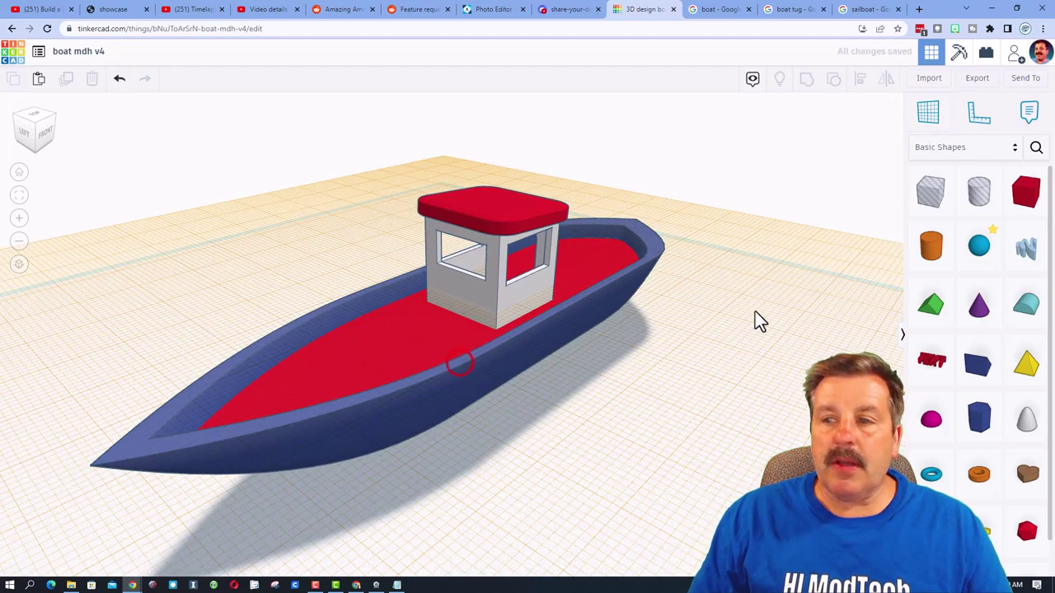
Add a cylinder beside the cabin, shrink it to a thin post about 7 mm tall and stand it at the hull's rim
left_click_drag(931, 245, 455, 356)
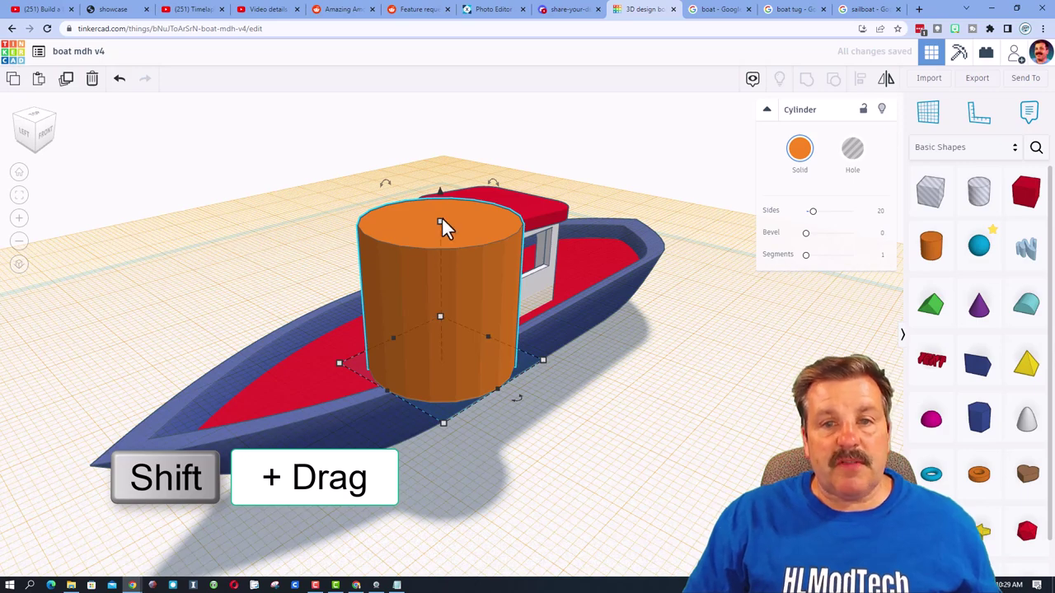
left_click_drag(441, 223, 451, 355, "shift")
scroll(453, 357, "up", 3)
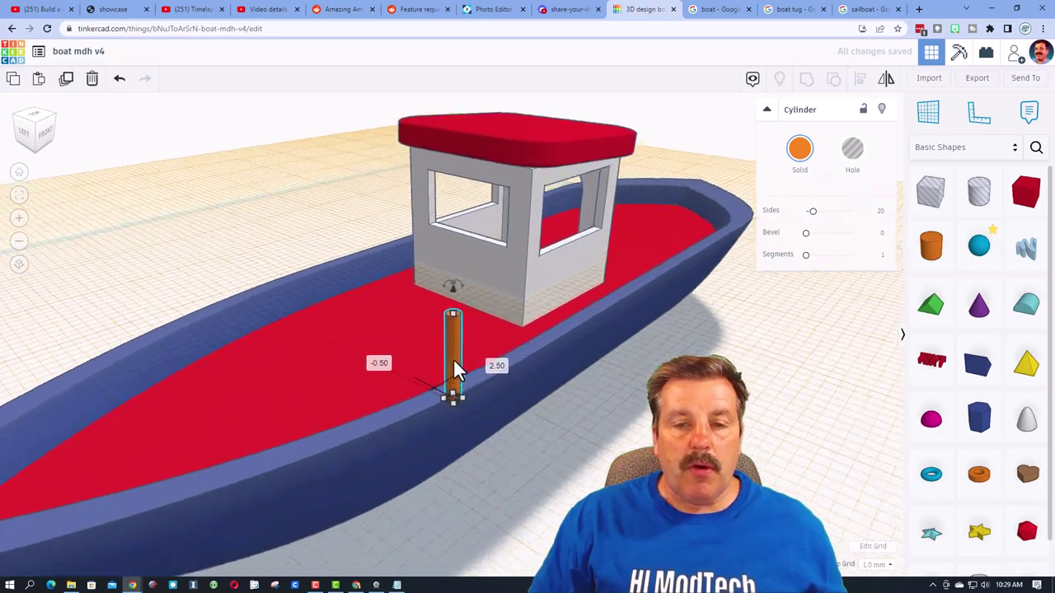
scroll(454, 361, "up", 2)
right_click_drag(463, 365, 361, 389)
scroll(384, 360, "down", 2)
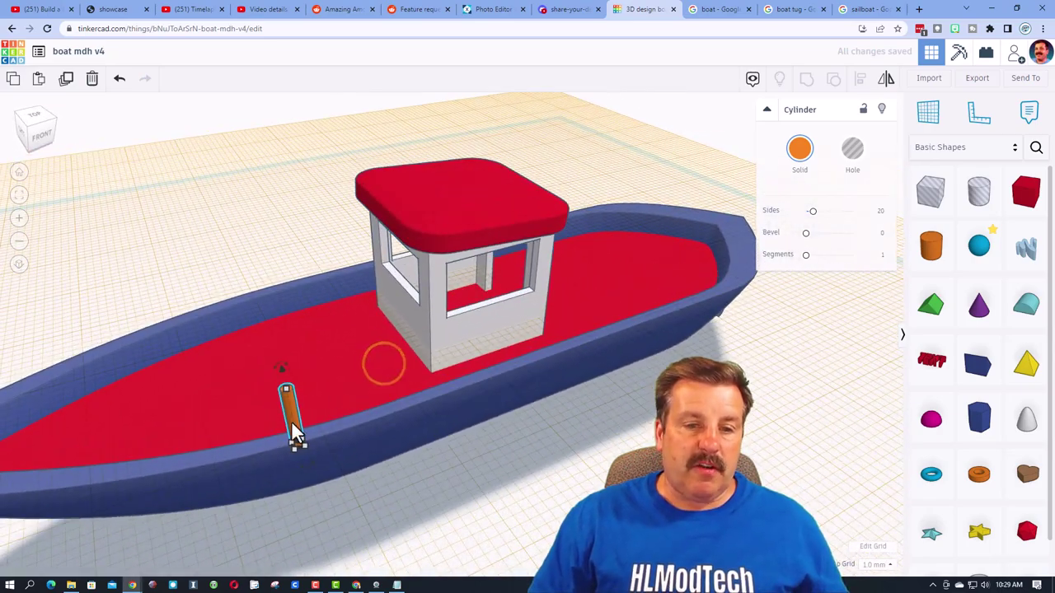
left_click_drag(293, 424, 296, 424)
scroll(323, 405, "down", 3)
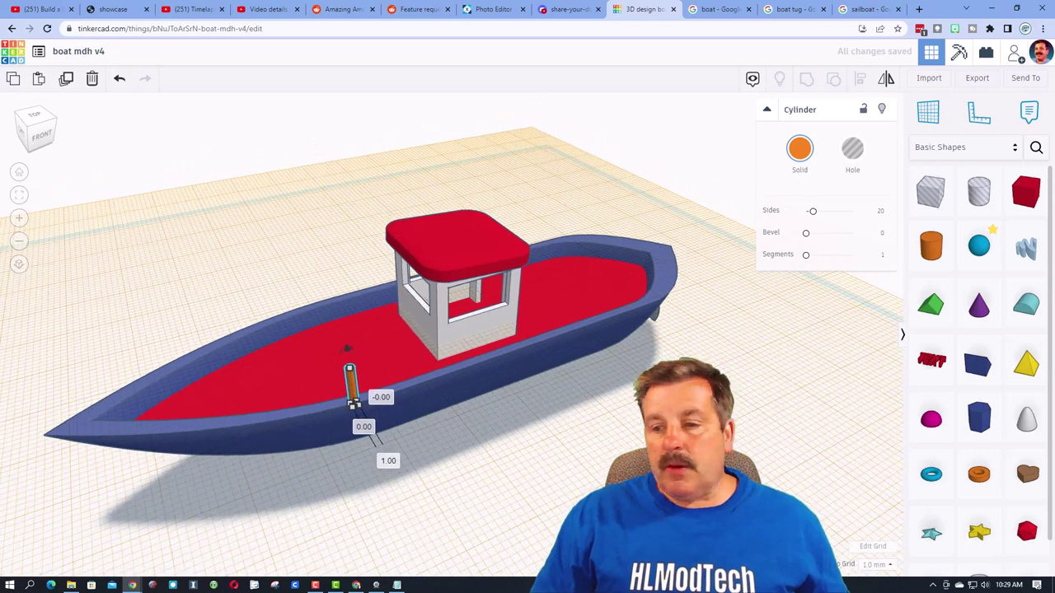
Set the snap grid to 0.5 mm, nudge the post inward onto the rim and adjust its height
left_click(875, 564)
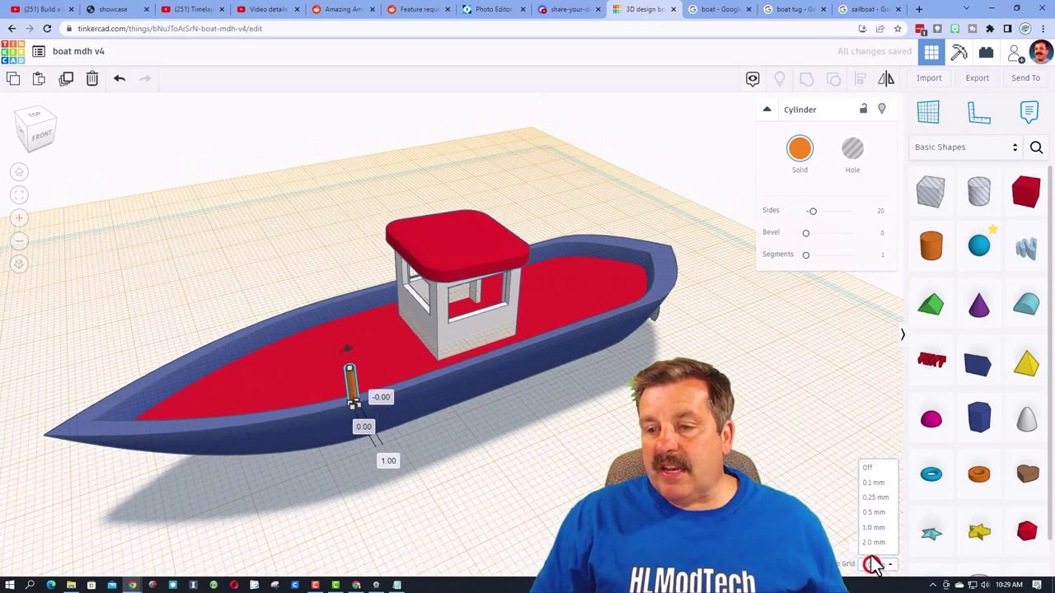
left_click(875, 497)
right_click_drag(483, 470, 483, 453)
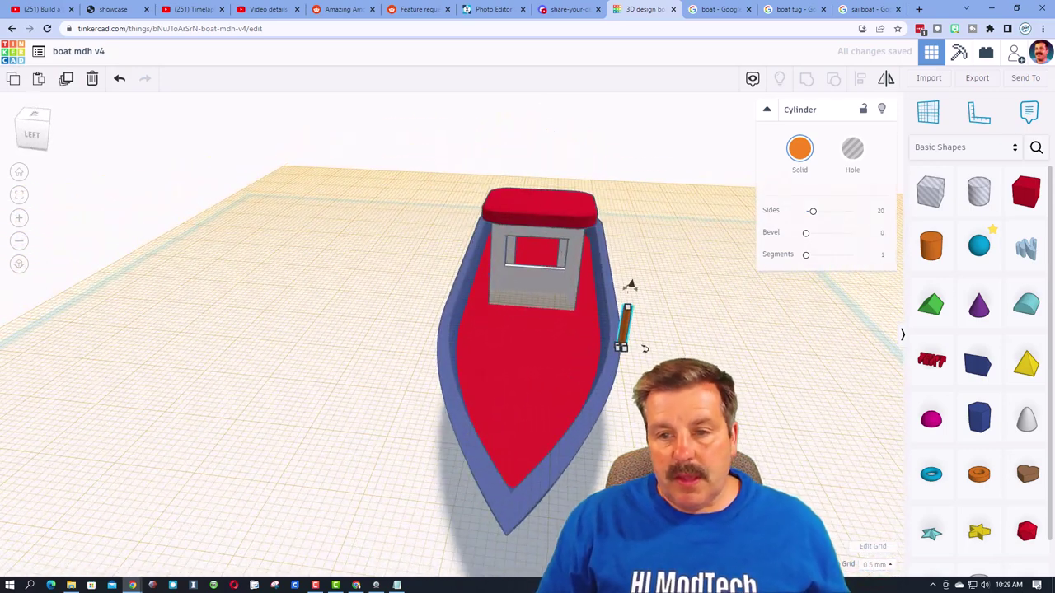
key("Left")
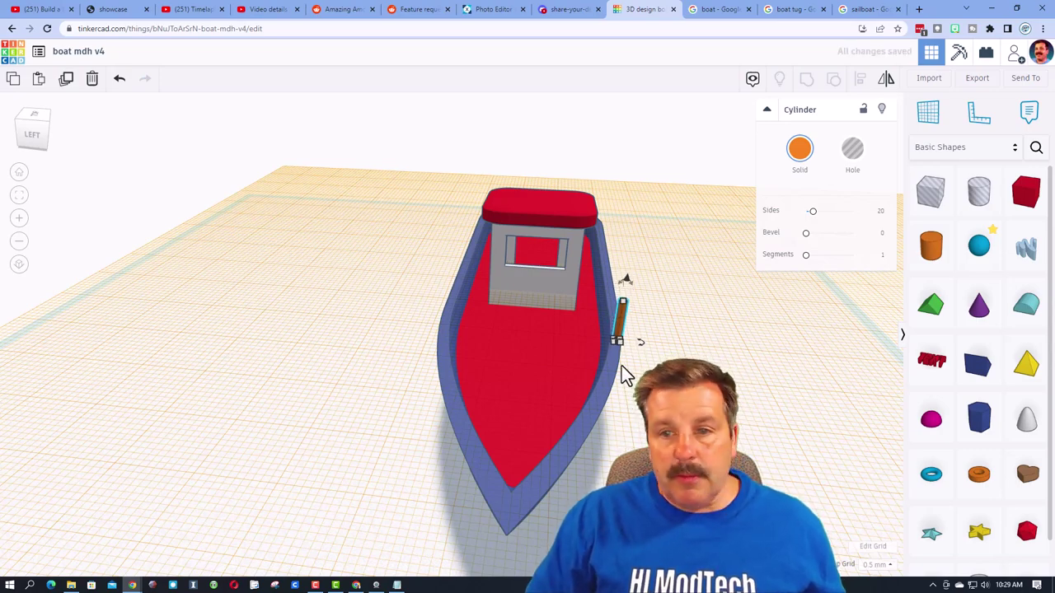
left_click_drag(623, 303, 623, 312)
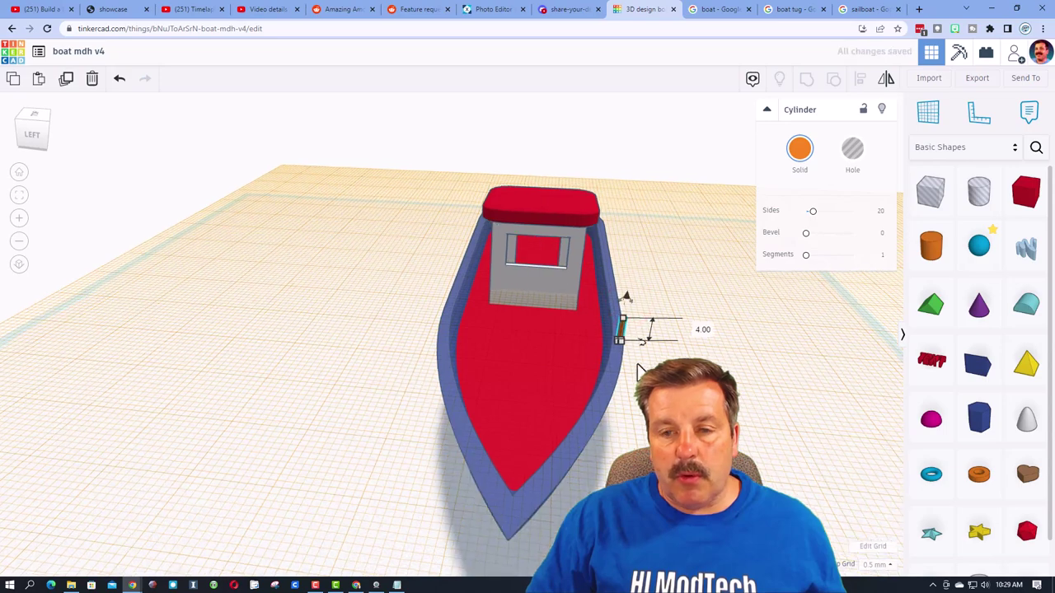
scroll(635, 365, "up", 2)
right_click_drag(635, 365, 615, 343)
Recolor the post gray and nudge it slightly farther inward on the rim
left_click(803, 154)
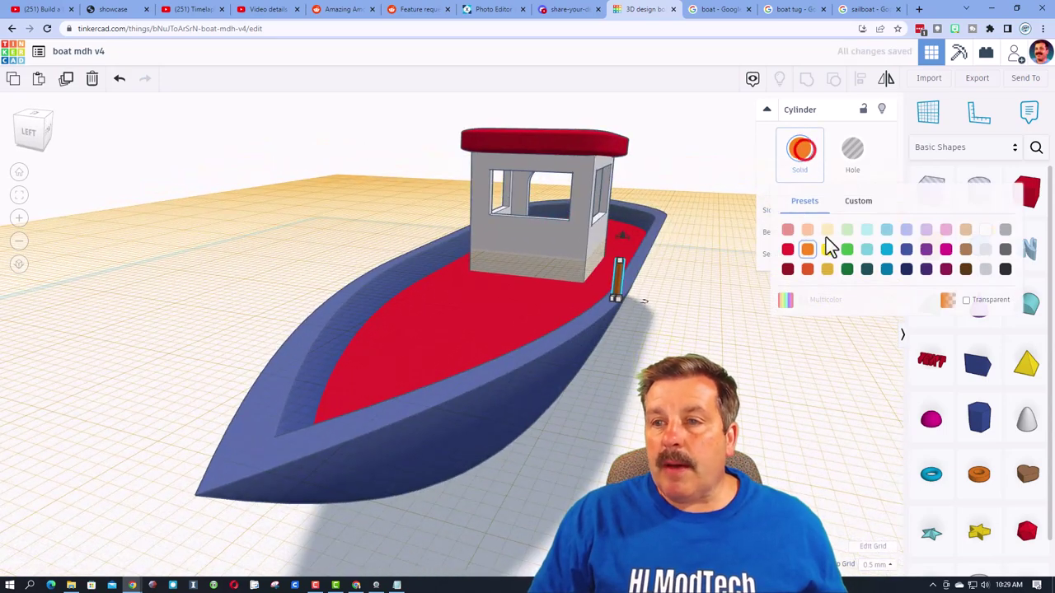
left_click(1005, 231)
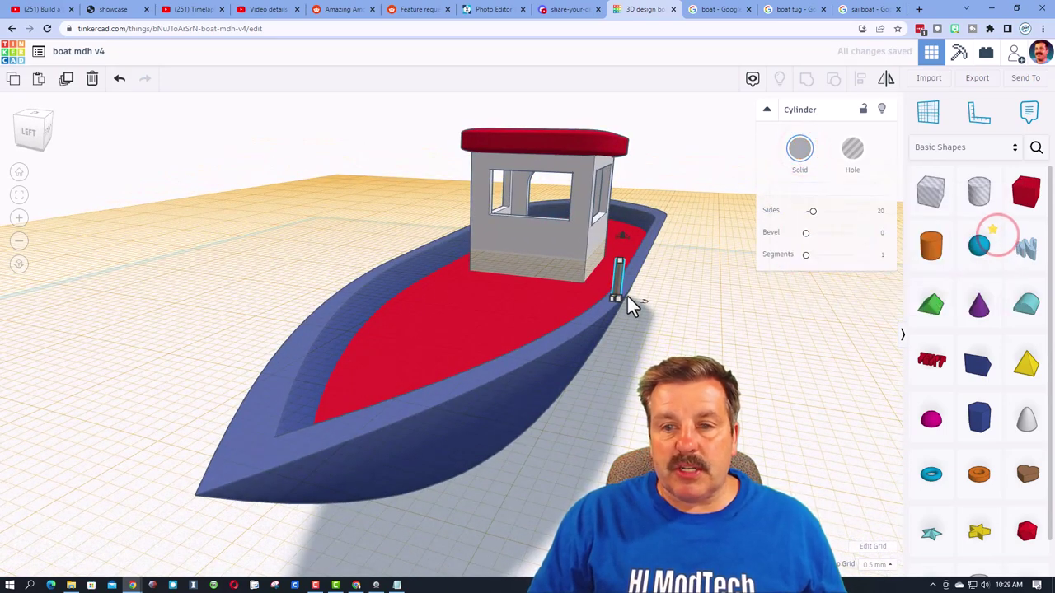
key("Left")
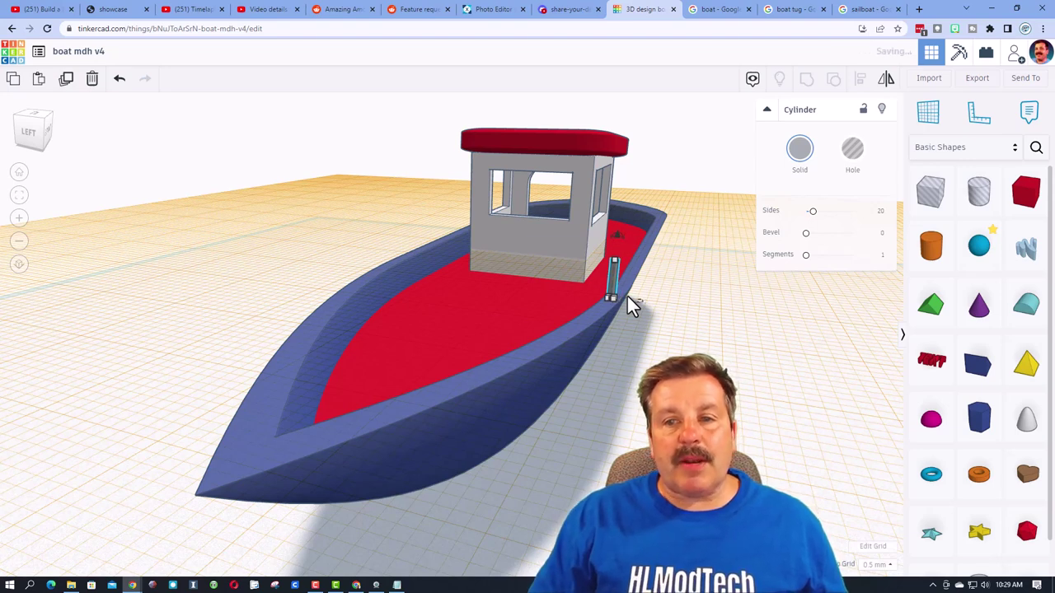
Set the snap grid to 0.25 mm, duplicate the post and shift the copy along the hull toward the bow
left_click(876, 565)
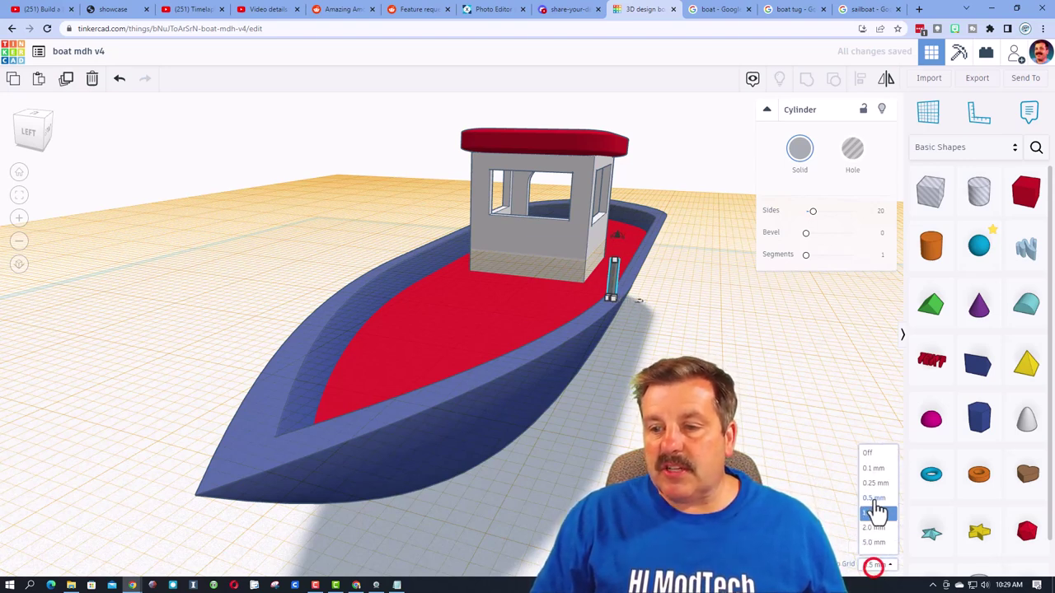
left_click(873, 483)
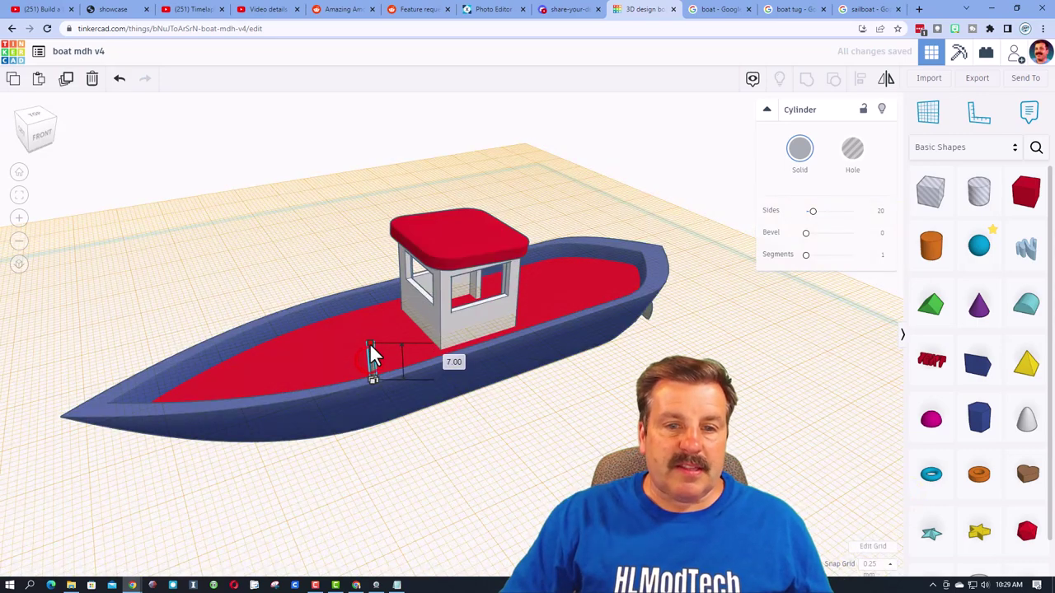
key("ctrl+d")
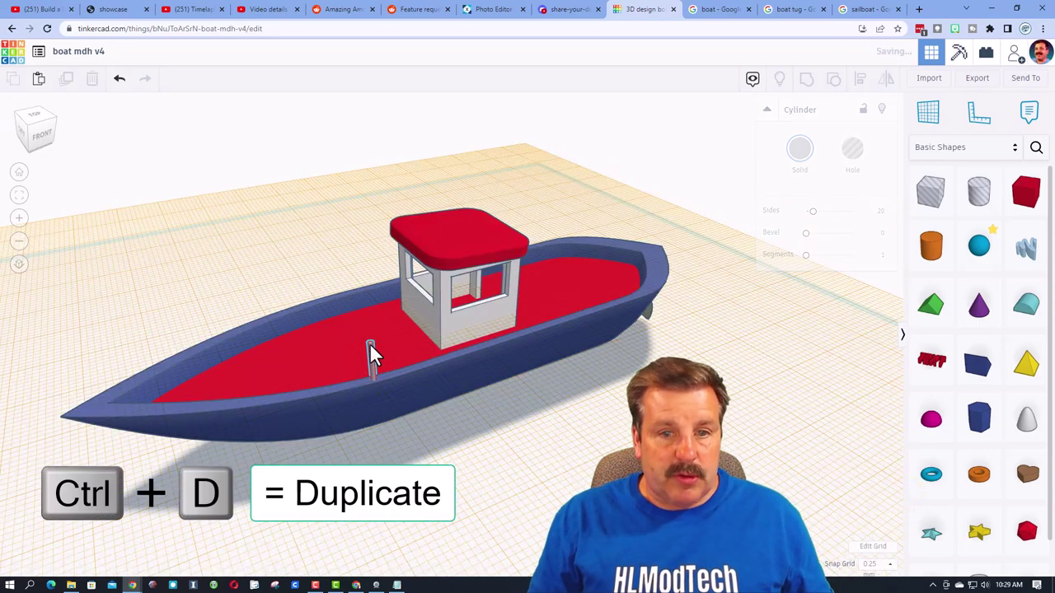
key("Left")
key("Left")
key("Left")
key("Left")
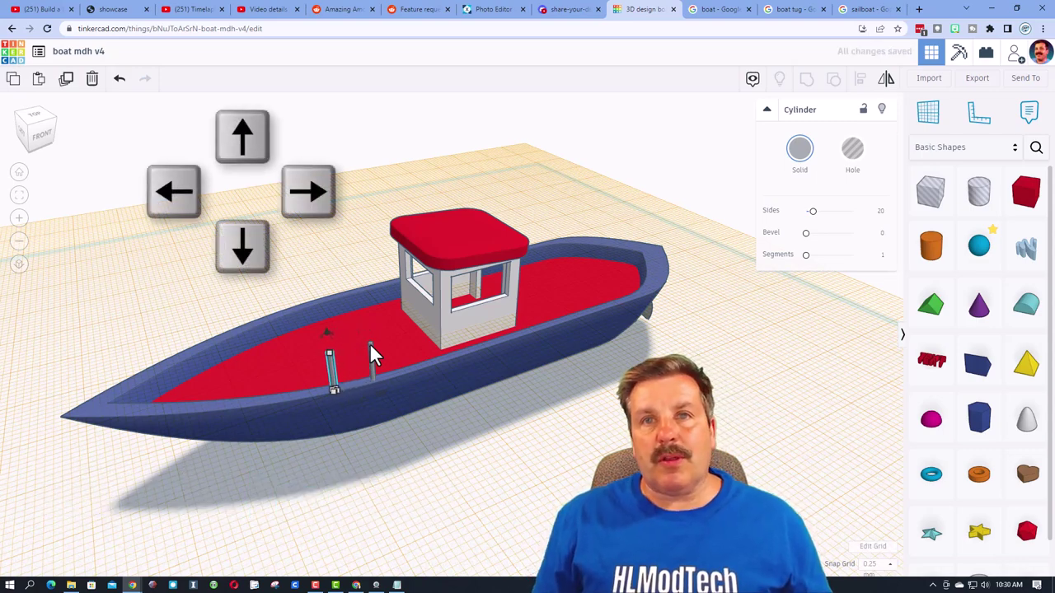
Repeat the offset duplication to add five more equally spaced posts up to the bow
key("ctrl+d")
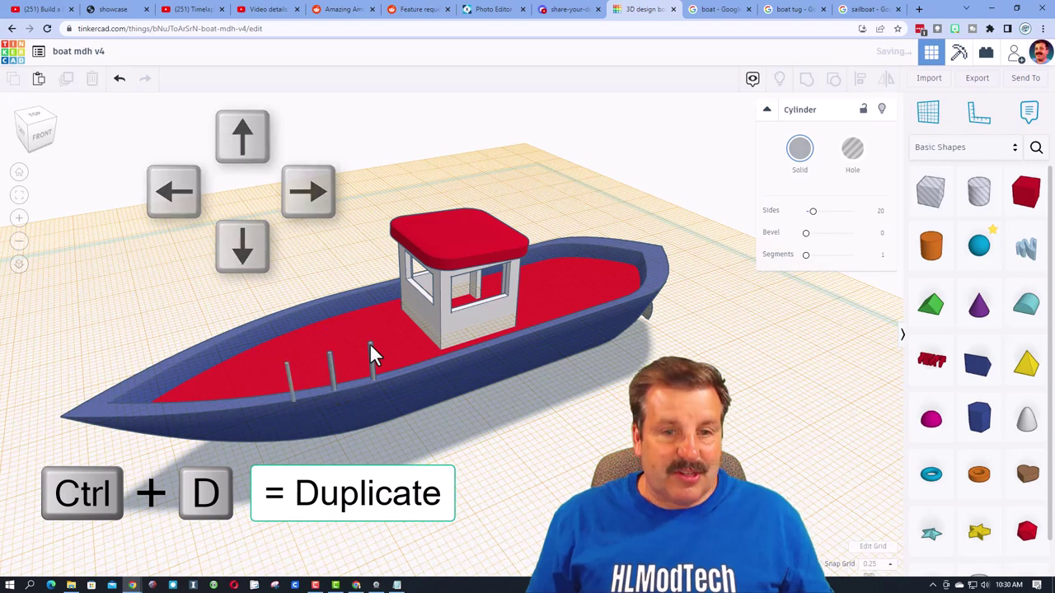
key("ctrl+d")
key("ctrl+d")
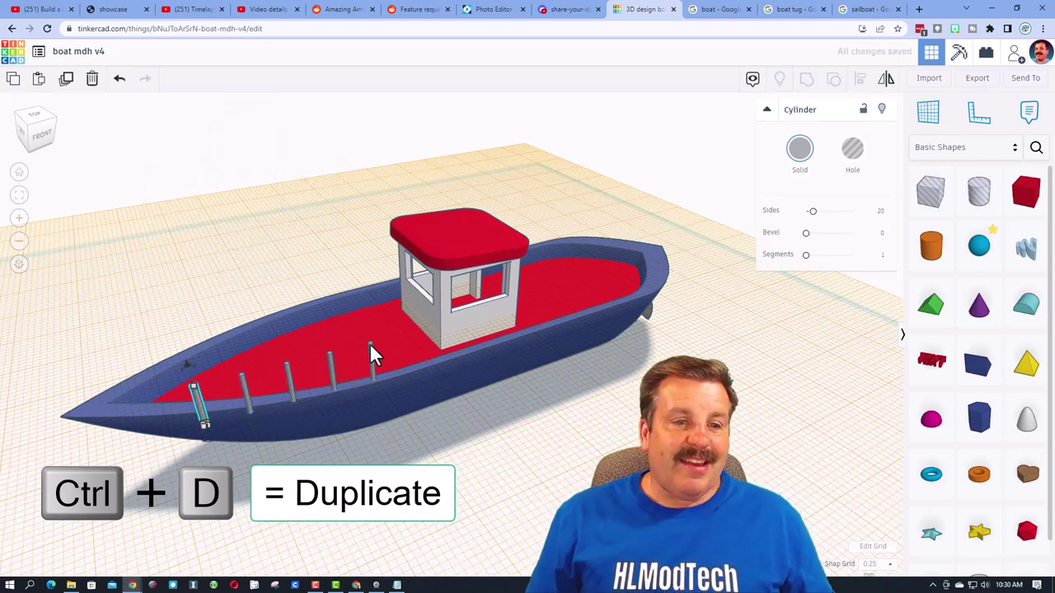
key("ctrl+d")
key("ctrl+d")
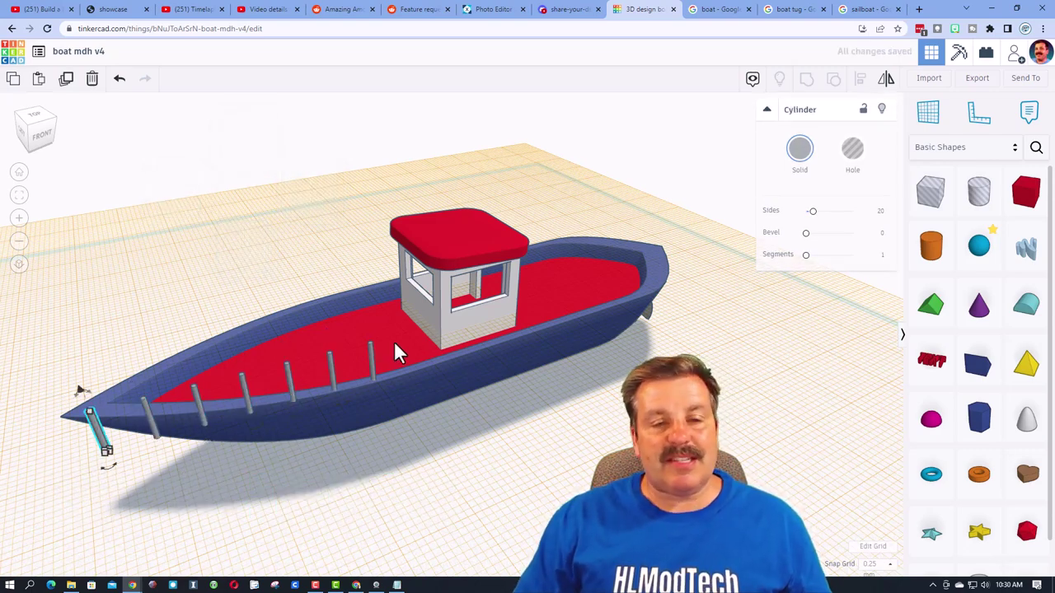
Nudge the third and fourth posts, counted from the cabin, inward so they stand on the curved rim
right_click_drag(396, 350, 474, 377)
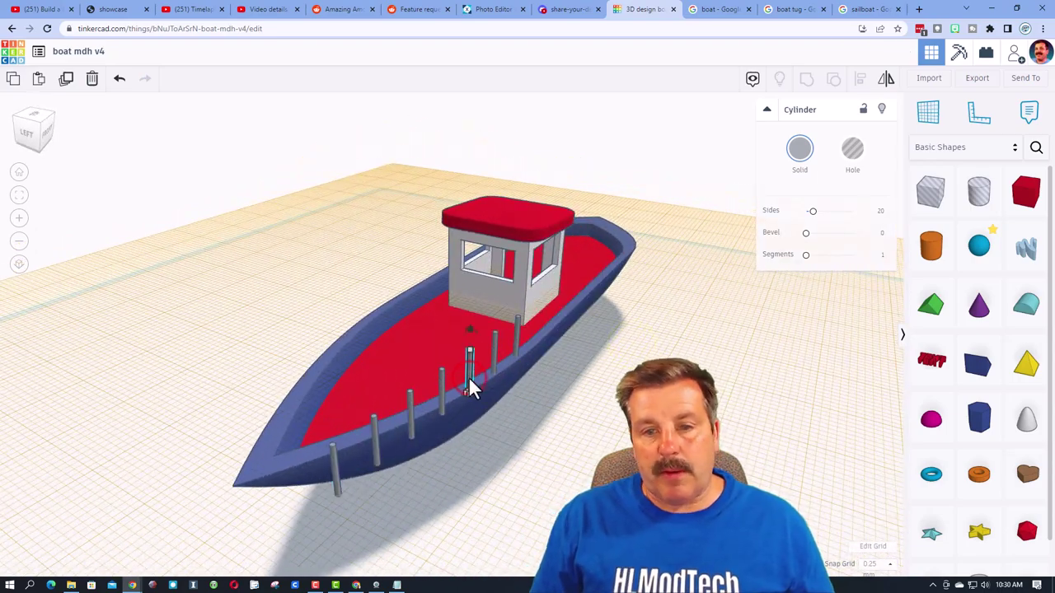
key("Left")
key("Left")
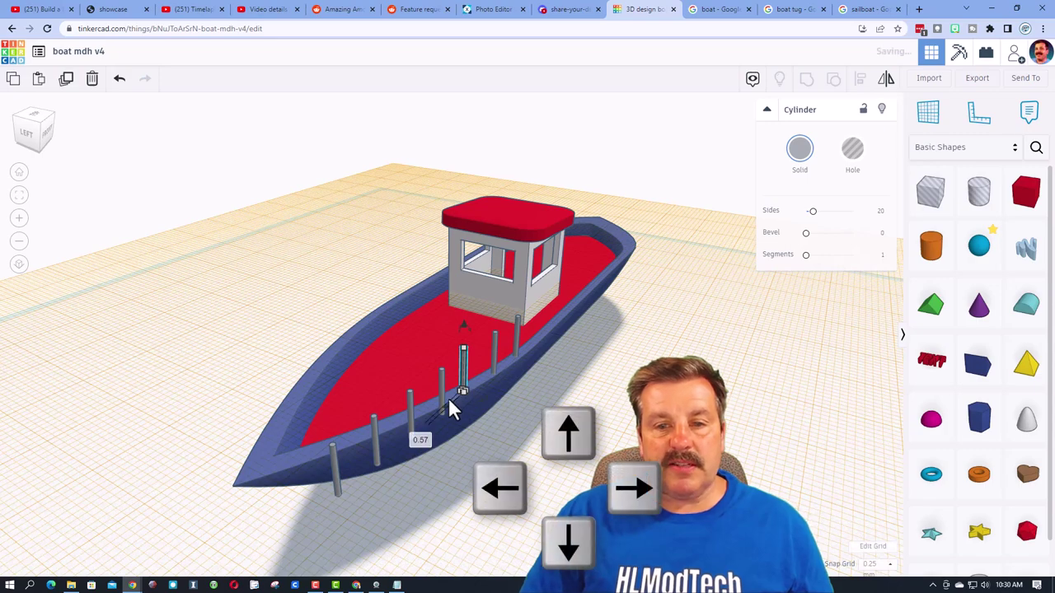
left_click(440, 398)
key("Left")
key("Left")
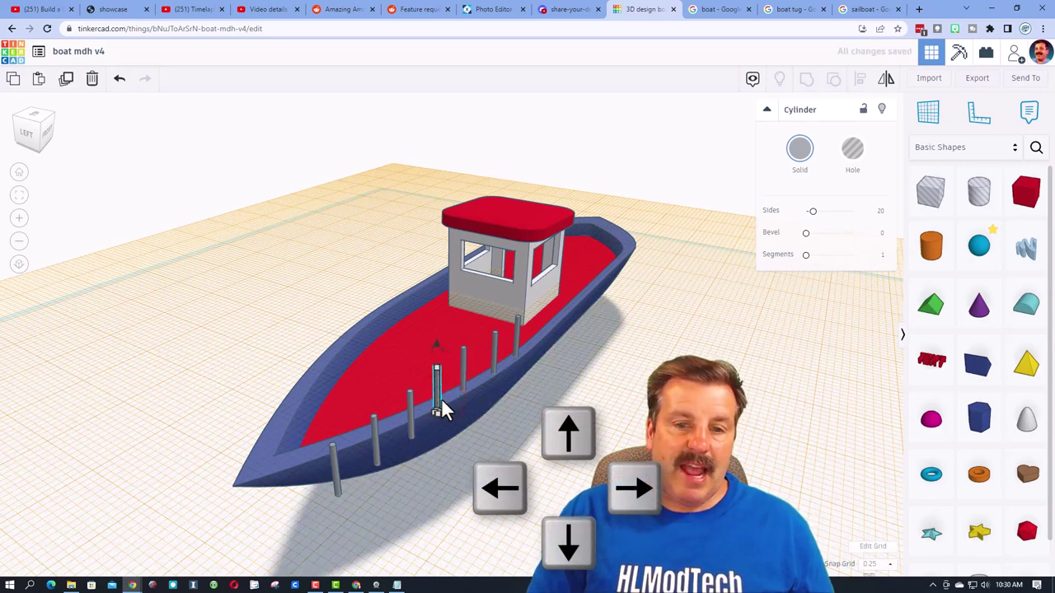
key("Up")
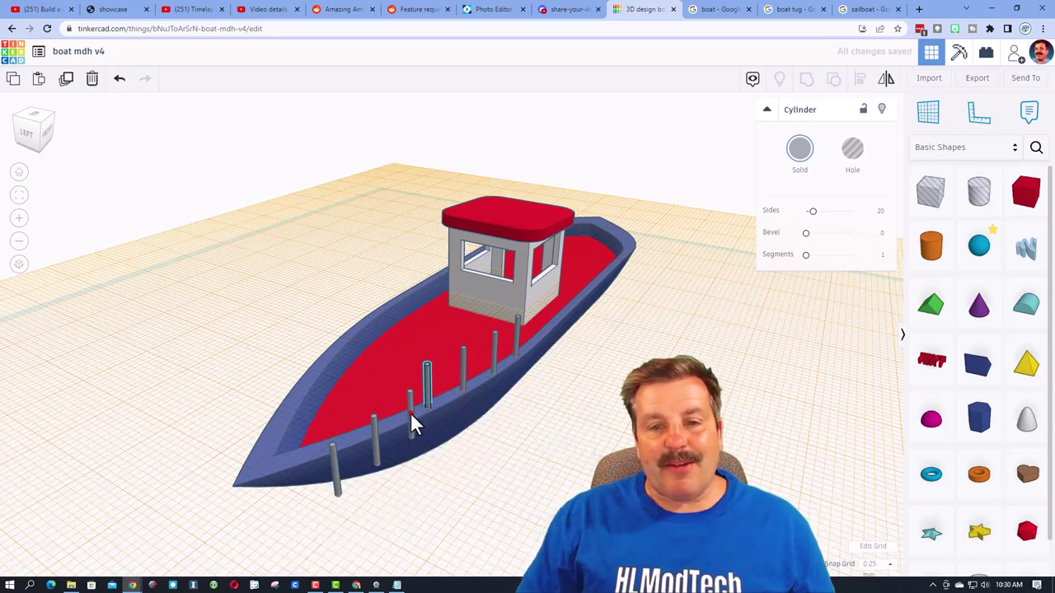
Nudge the fifth post from the cabin inward until it stands on the hull's rim
left_click(411, 412)
key("Left")
key("Left")
key("Left")
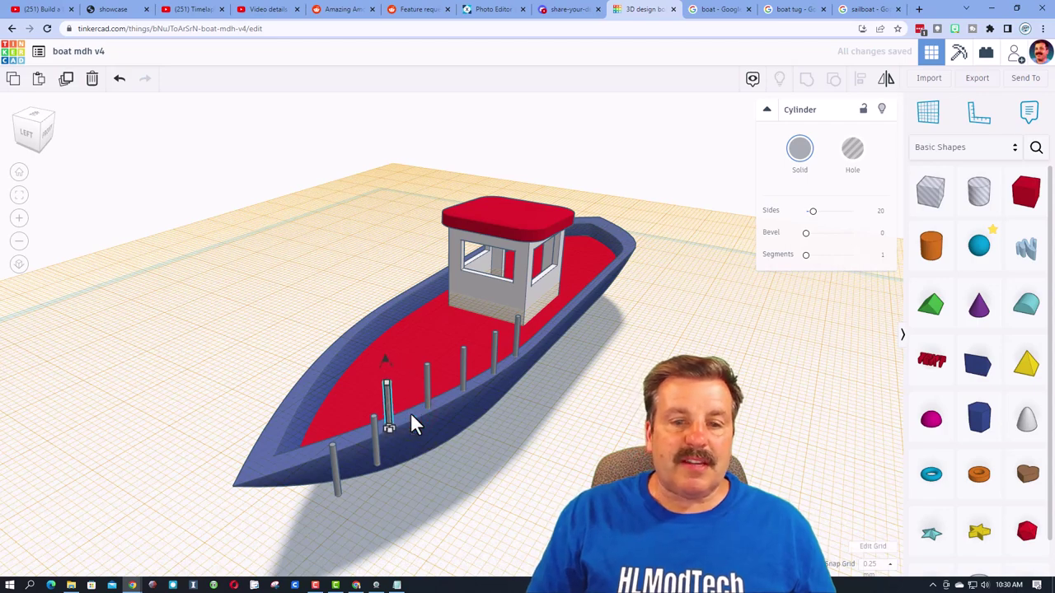
key("Left")
Nudge the sixth post from the cabin inward until it stands on the hull's rim
left_click(375, 447)
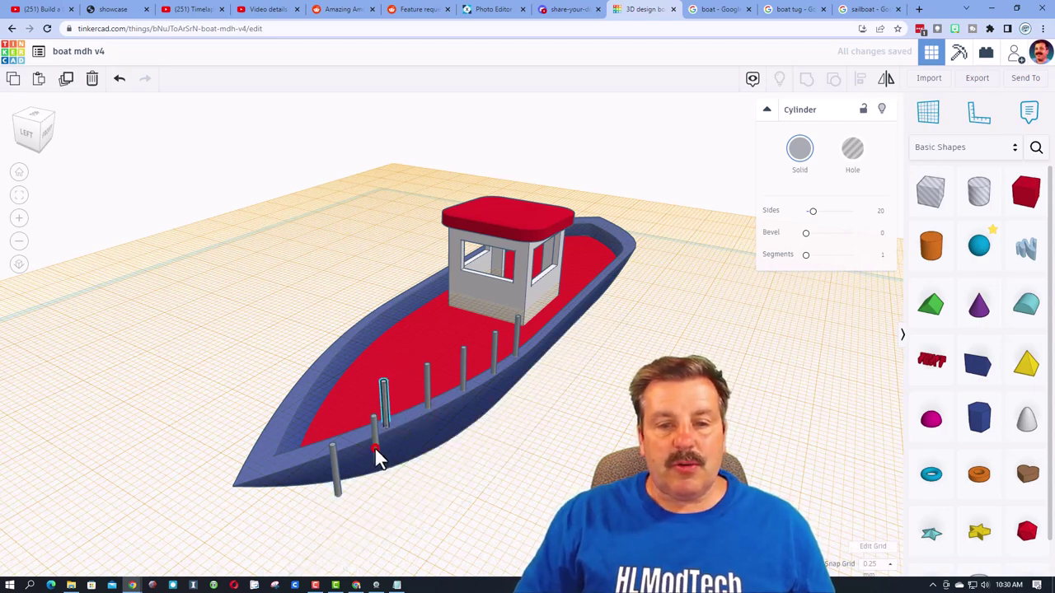
key("Left")
key("Left")
key("Left")
key("Left")
key("Left")
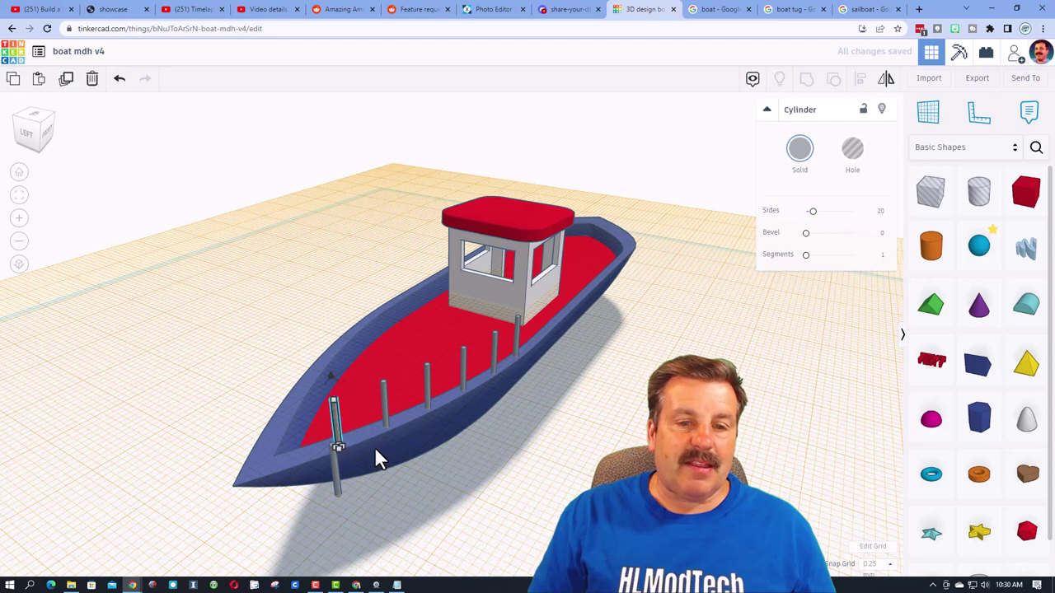
key("Left")
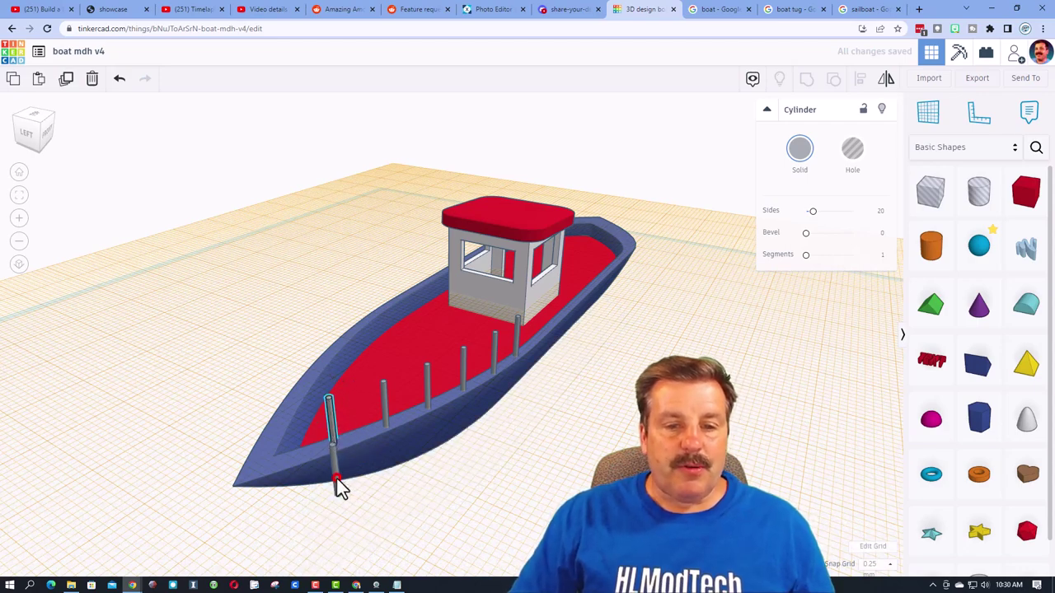
Move the last post nearest the bow inward until it stands on the hull's rim
left_click_drag(340, 488, 338, 487)
key("Left")
key("Left")
key("Left")
key("Left")
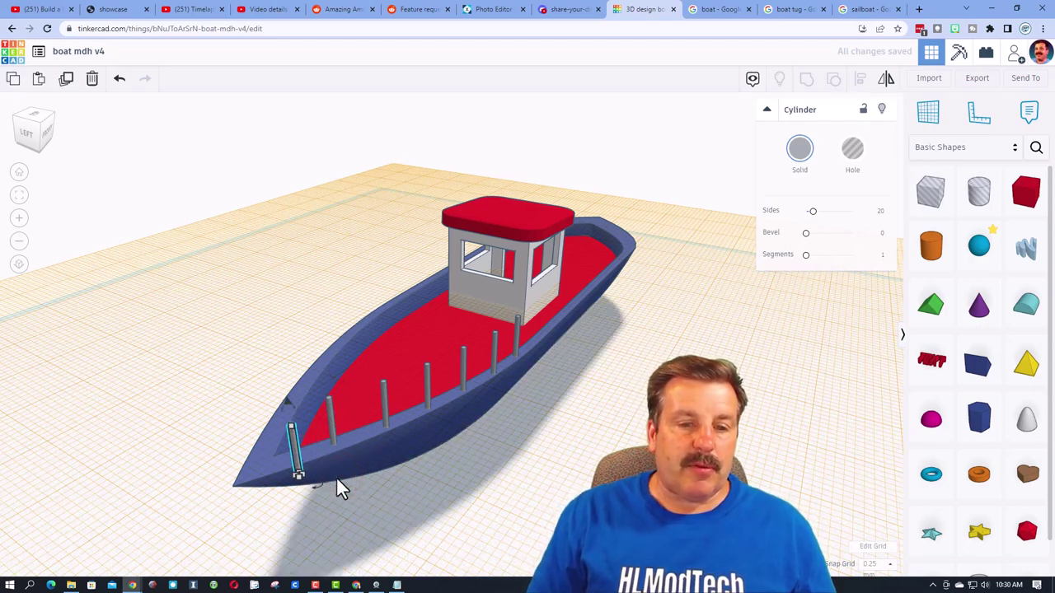
Hide the blue hull and select all seven railing posts together
right_click_drag(424, 478, 428, 396)
left_click_drag(195, 362, 439, 332)
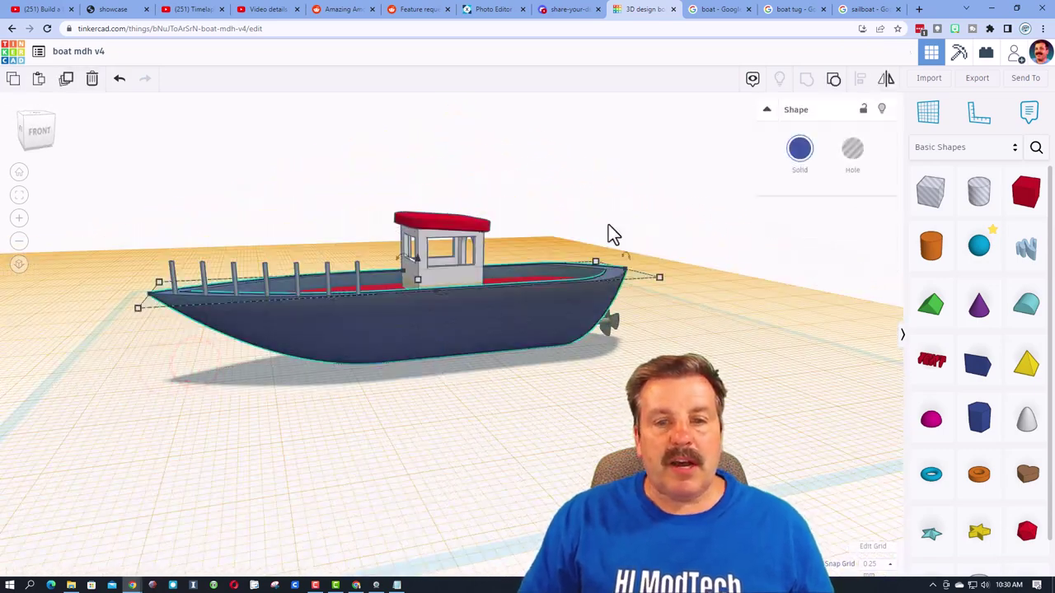
left_click(879, 111)
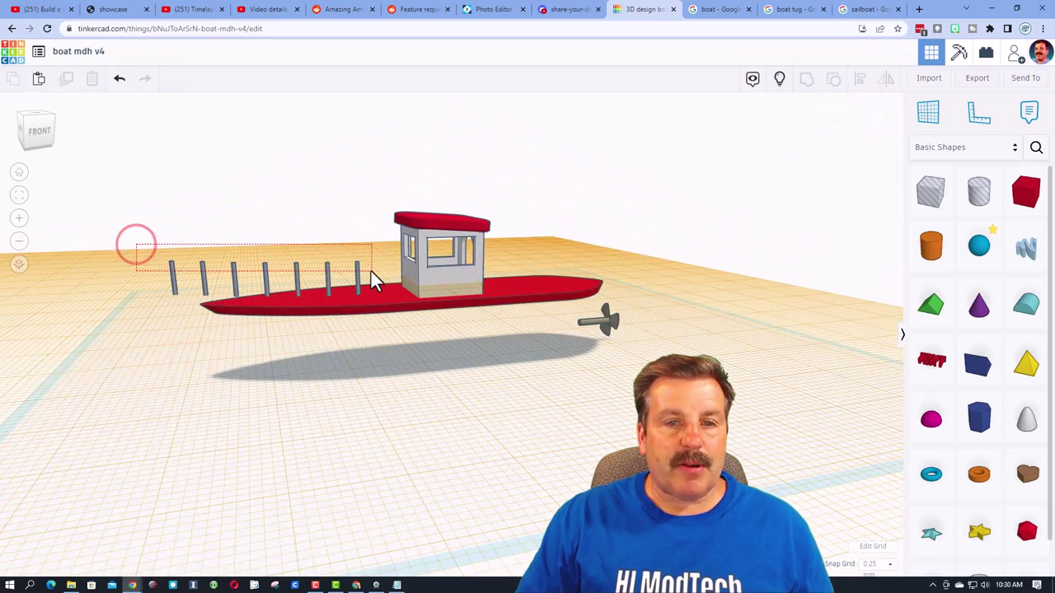
left_click_drag(371, 272, 369, 271)
right_click_drag(288, 317, 536, 375)
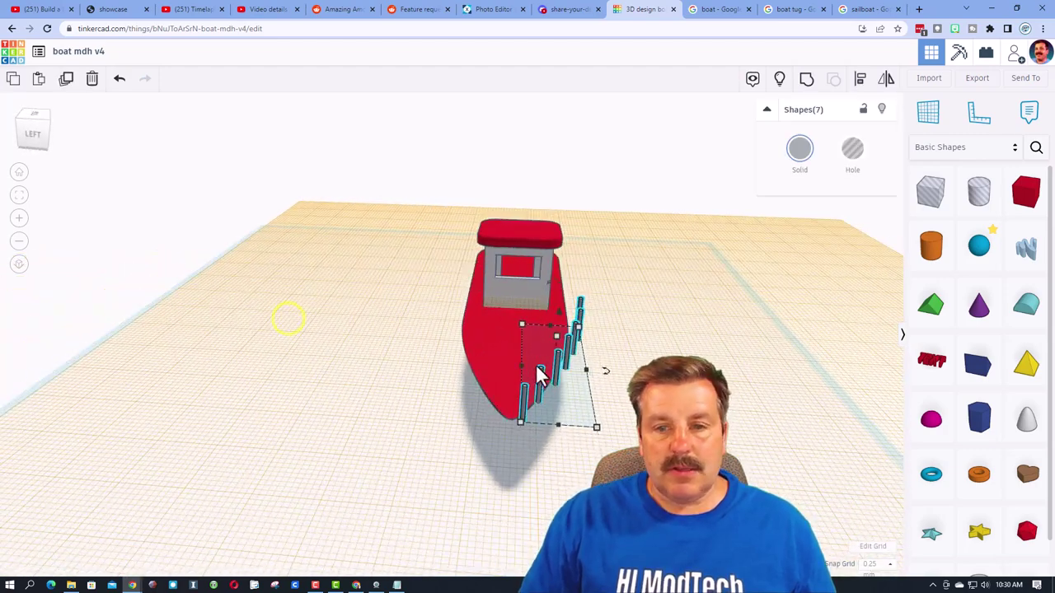
Duplicate the seven railing posts and move the copies sideways to the opposite side of the boat
key("ctrl+d")
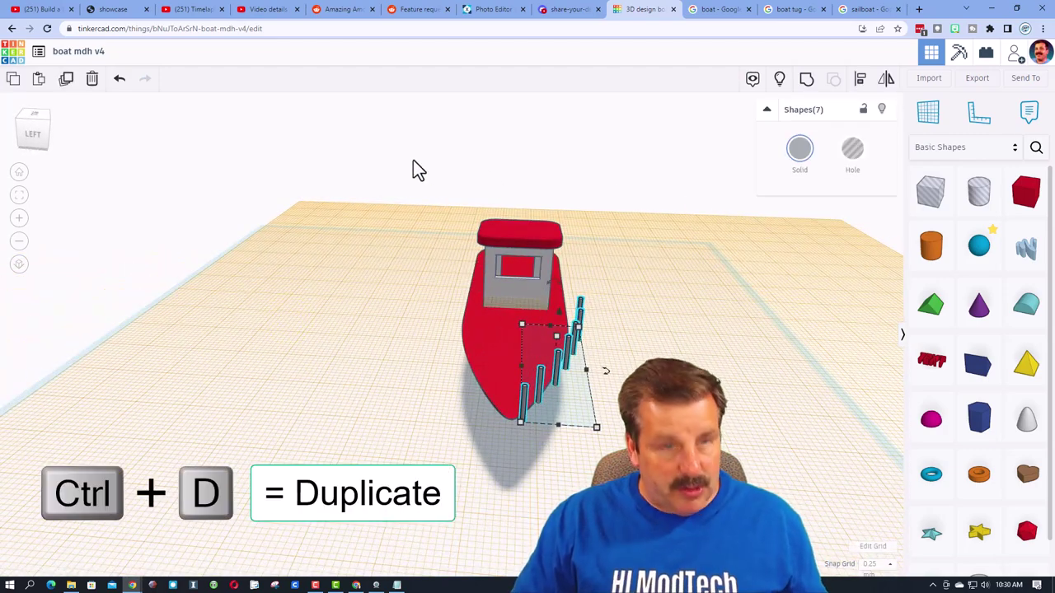
left_click(69, 80)
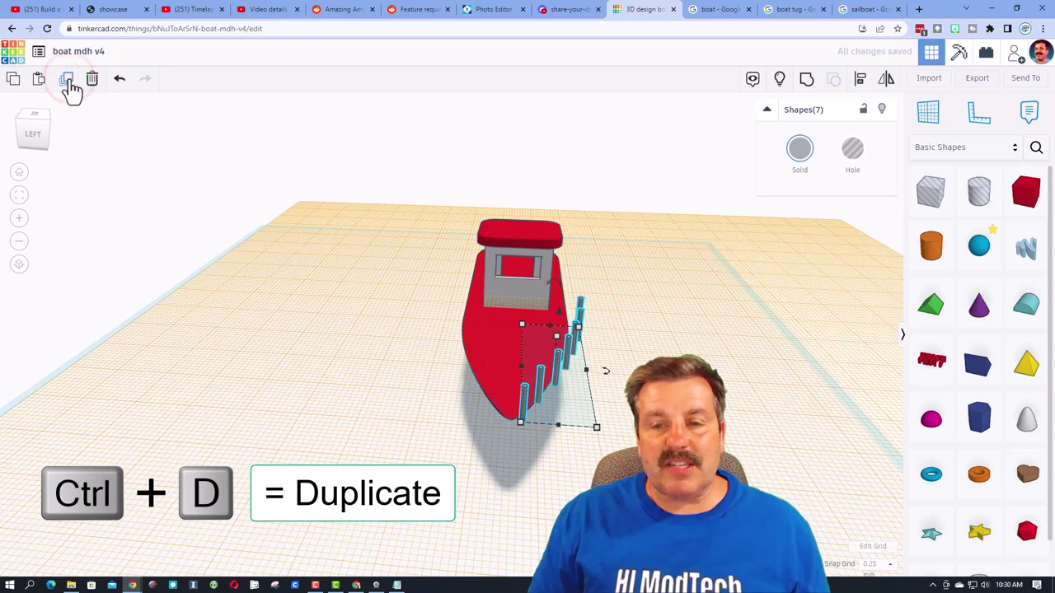
key("Left")
key("Left")
key("Left")
key("Left")
key("Left")
key("Left")
key("Left")
key("Left")
key("Left")
key("Left")
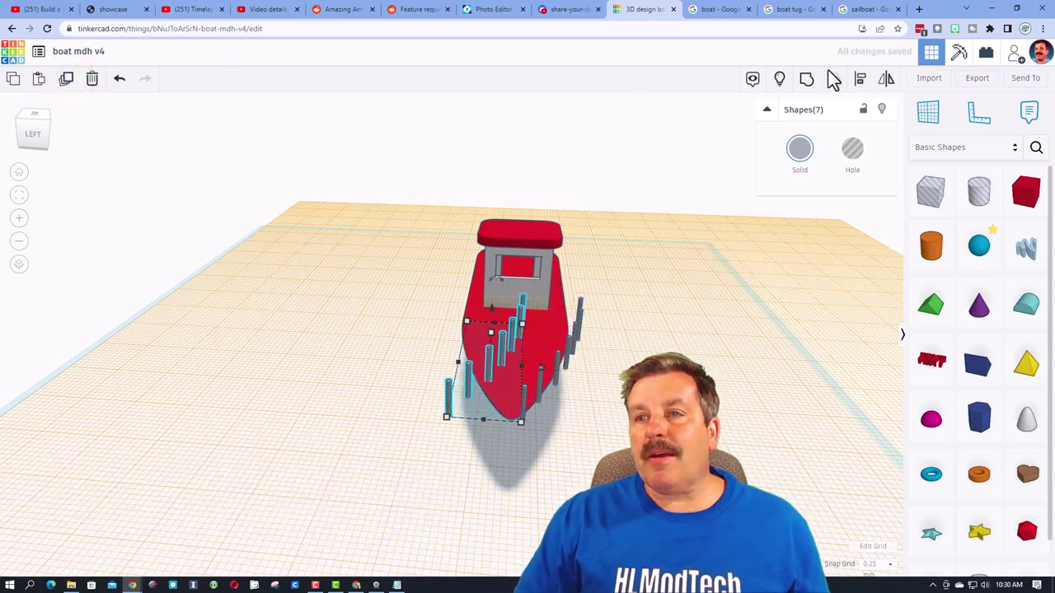
key("shift+Left")
key("shift+Left")
key("shift+Left")
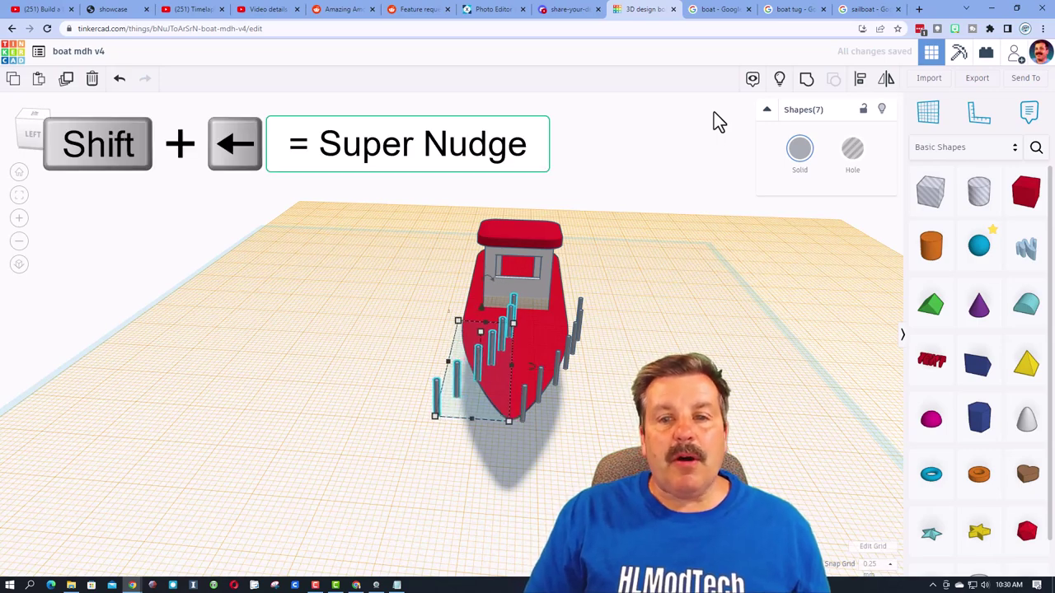
key("shift+Left")
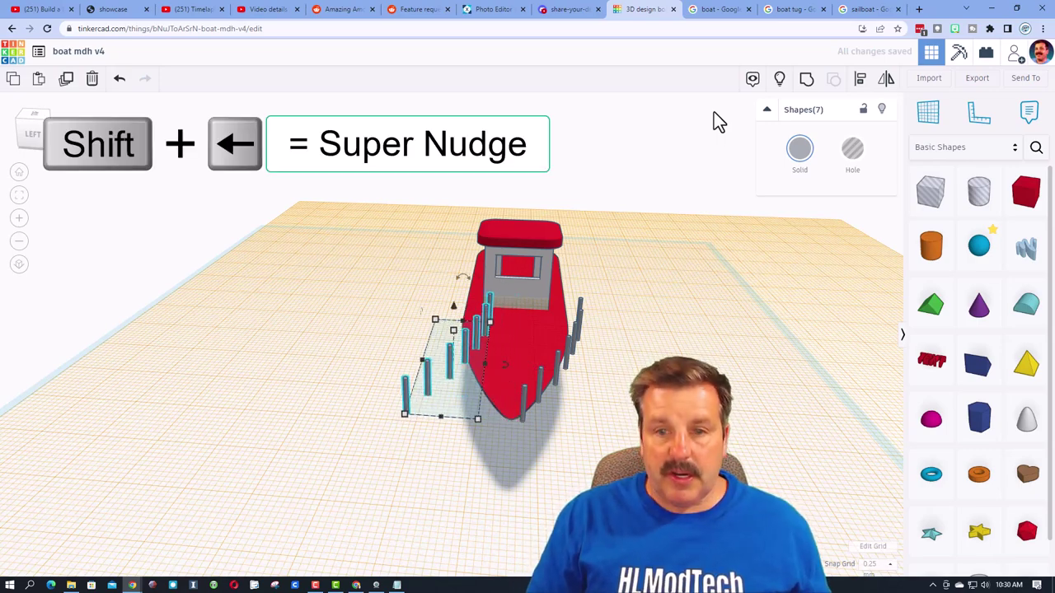
Mirror the copied posts across the boat's width to match the opposite rim, and show the hidden hull again
left_click(885, 83)
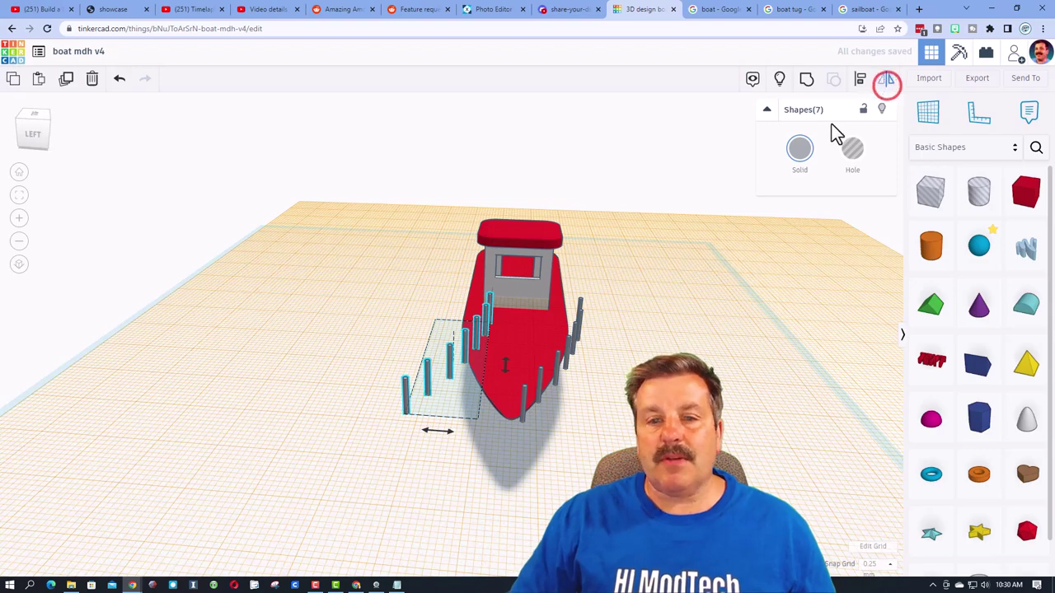
left_click(443, 434)
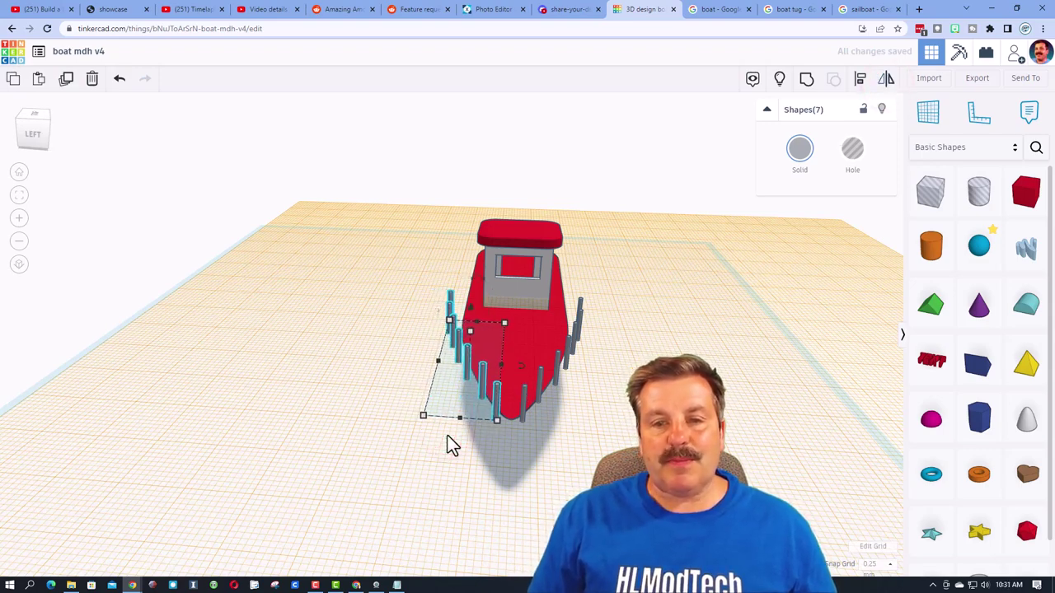
left_click(778, 78)
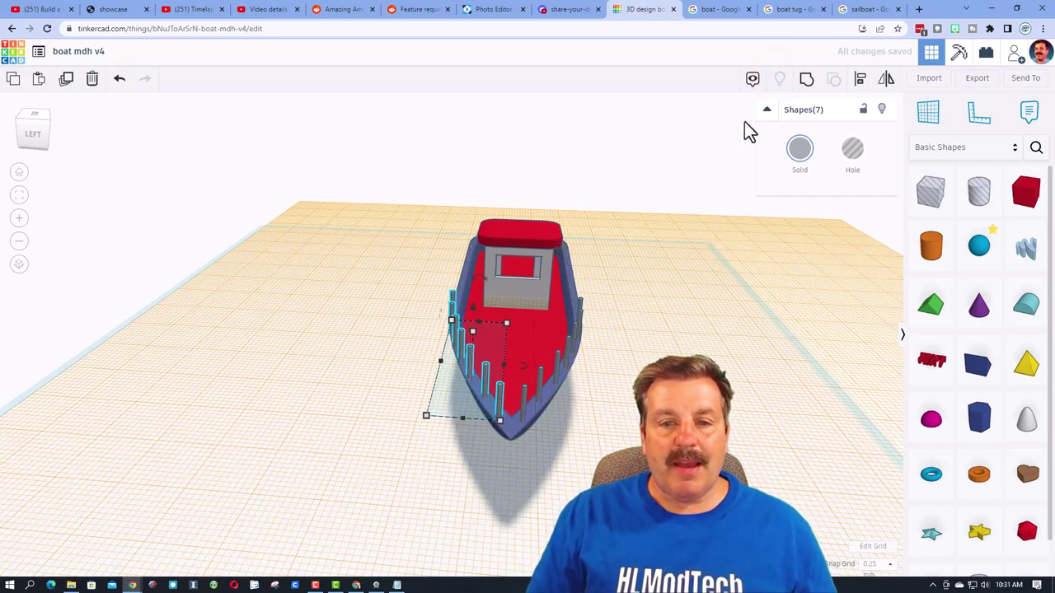
Place the workplane on the cabin's side wall and add a Scribble shape there
right_click_drag(592, 248, 546, 242)
left_click(921, 112)
right_click_drag(752, 253, 865, 220)
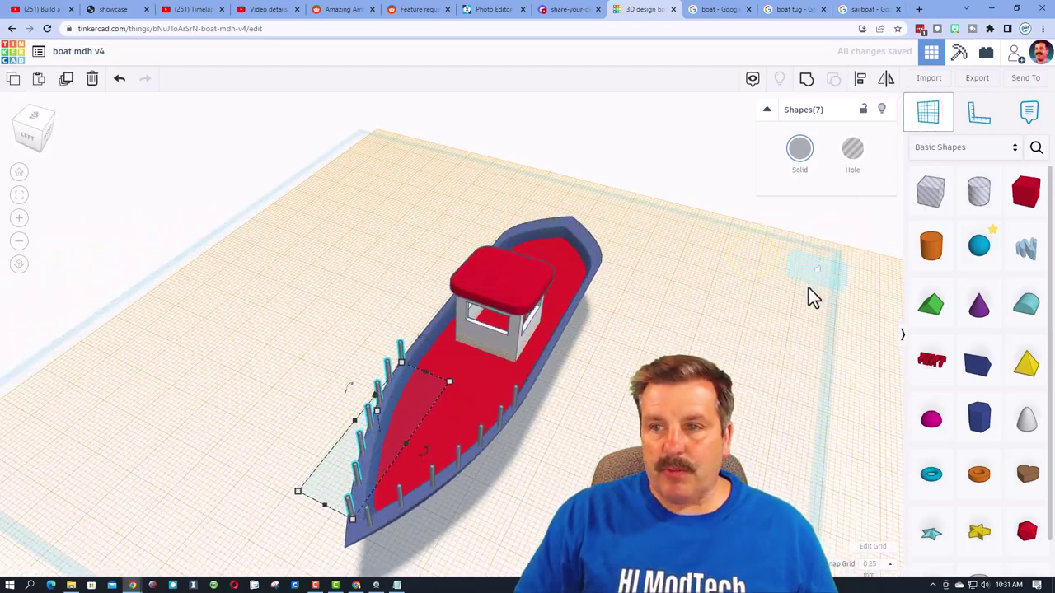
right_click_drag(808, 297, 664, 299)
left_click(745, 375)
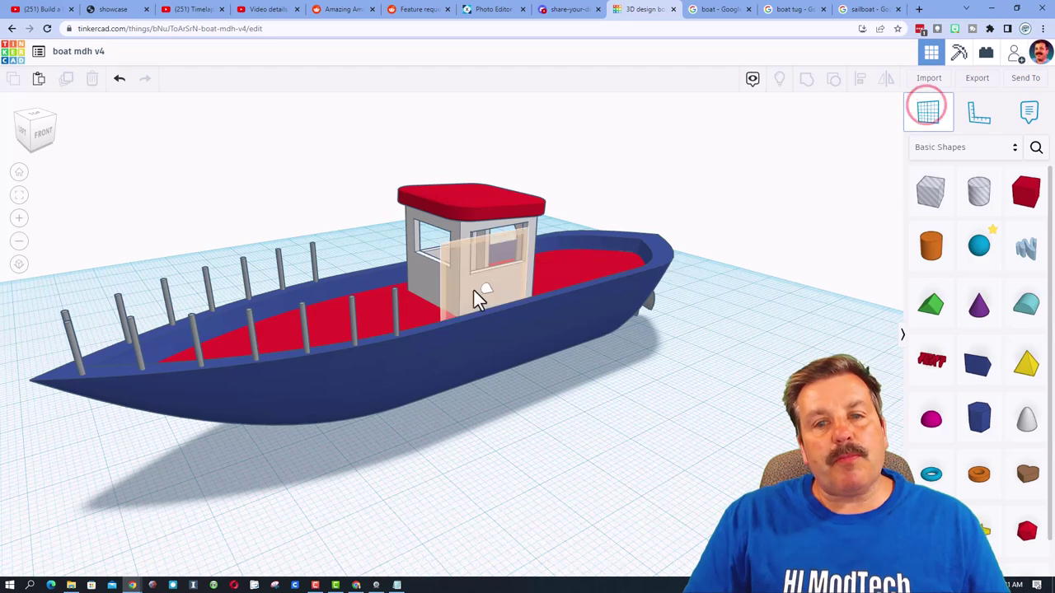
left_click(476, 285)
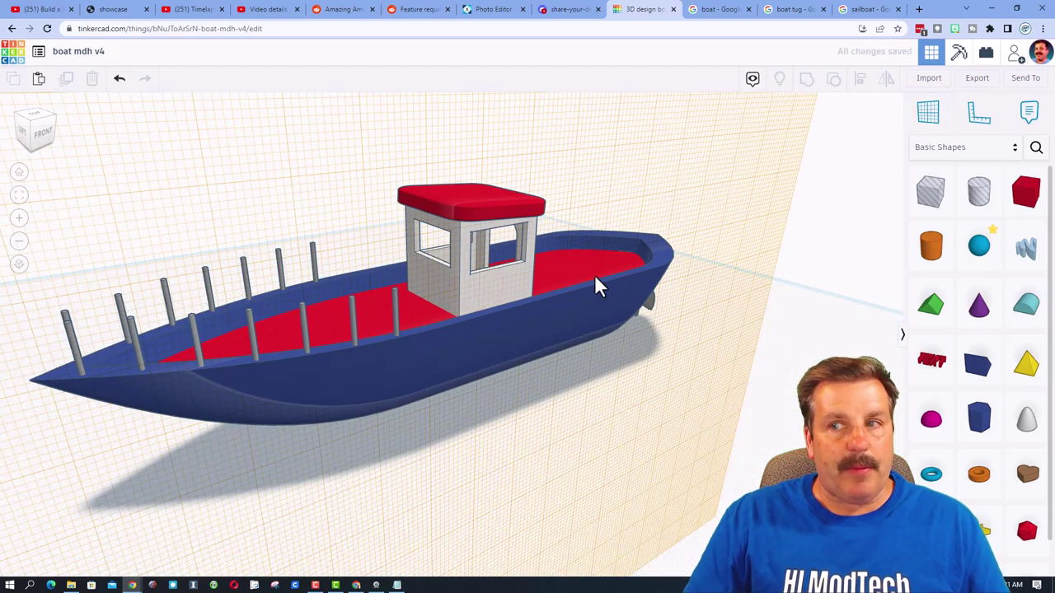
left_click(1022, 247)
left_click(482, 241)
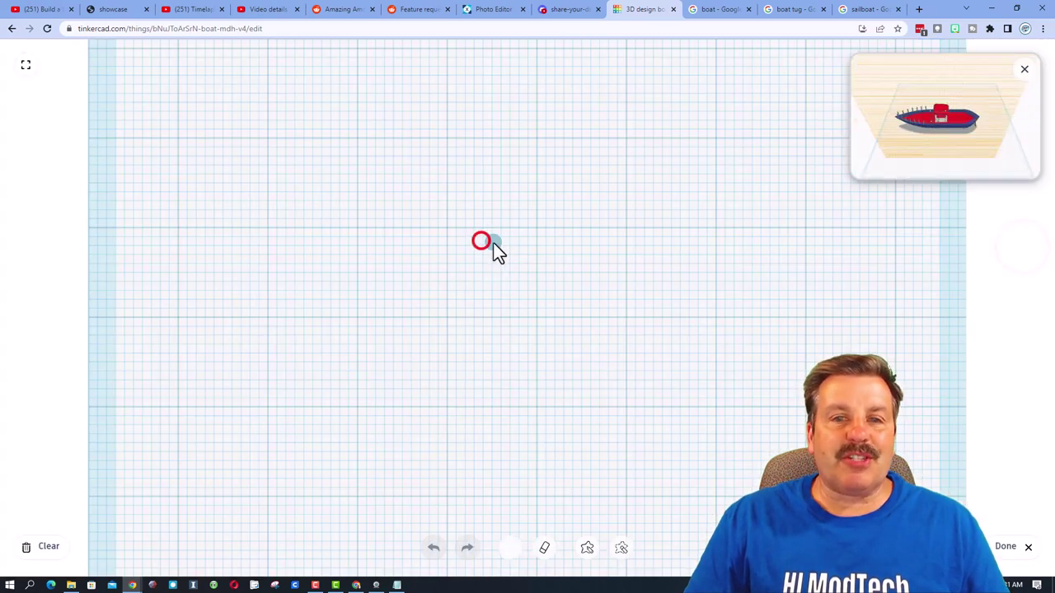
mouse_move(328, 268)
left_mouse_down()
mouse_move(472, 269)
mouse_move(495, 252)
left_mouse_up()
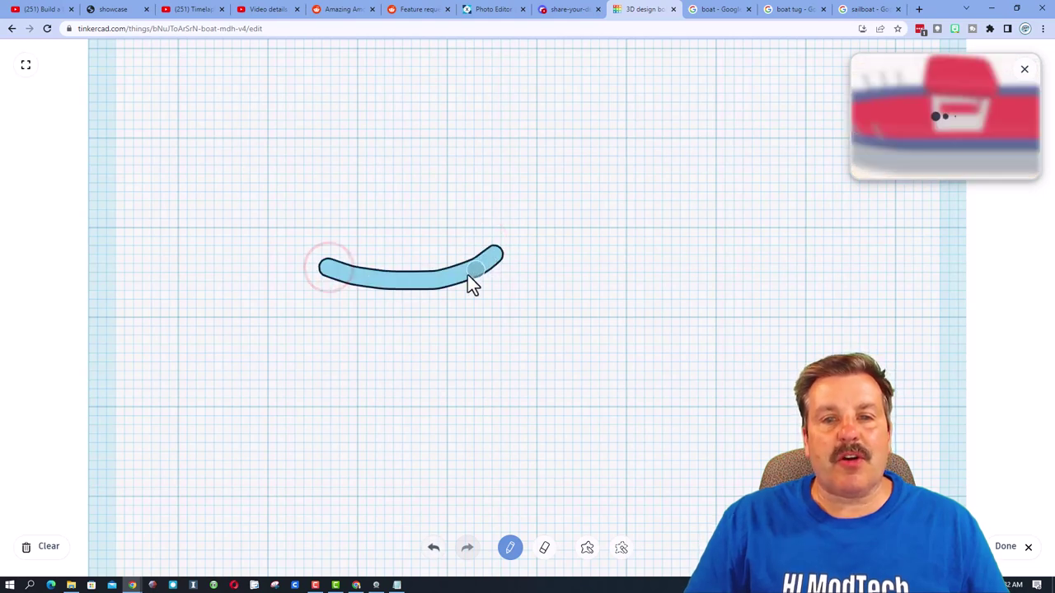
mouse_move(318, 257)
left_mouse_down()
mouse_move(330, 273)
mouse_move(426, 285)
left_mouse_up()
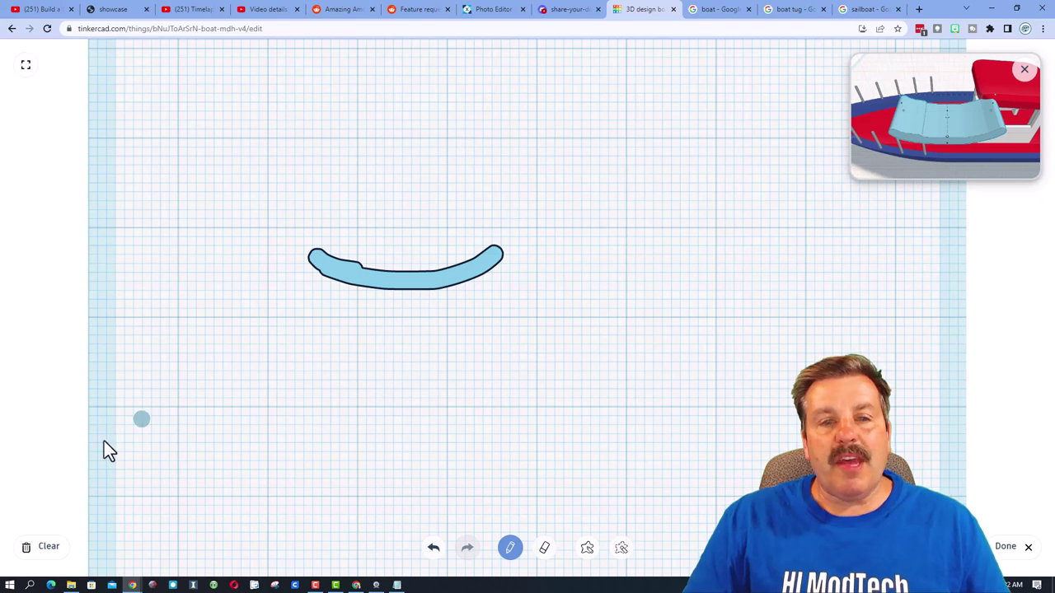
left_click(38, 537)
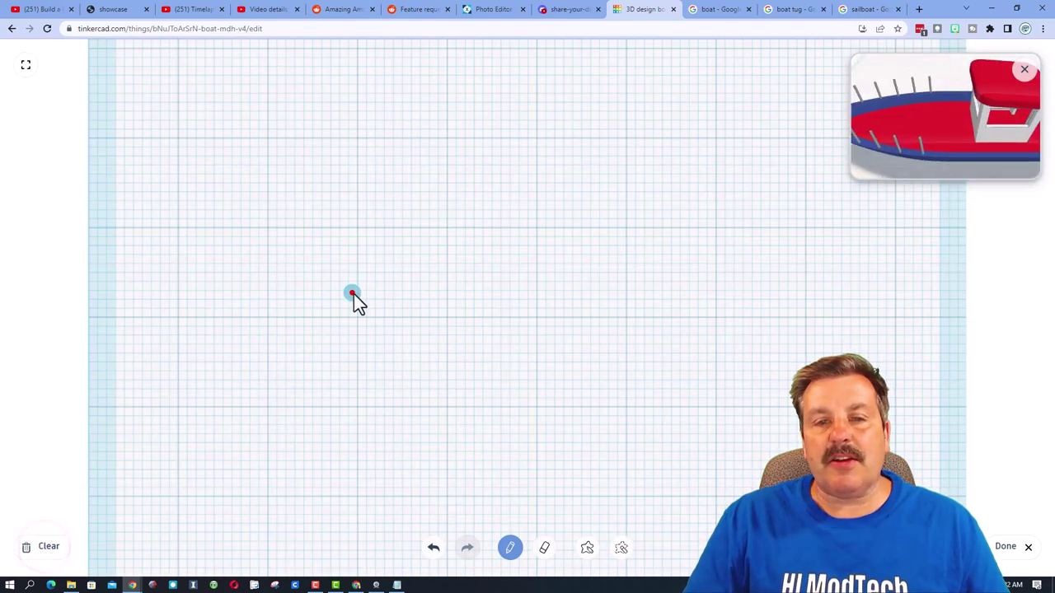
Draw one shallow sagging curve as the scribble, finish it and reduce its thickness to 0.75 mm
mouse_move(352, 294)
left_mouse_down()
mouse_move(494, 328)
mouse_move(575, 289)
left_mouse_up()
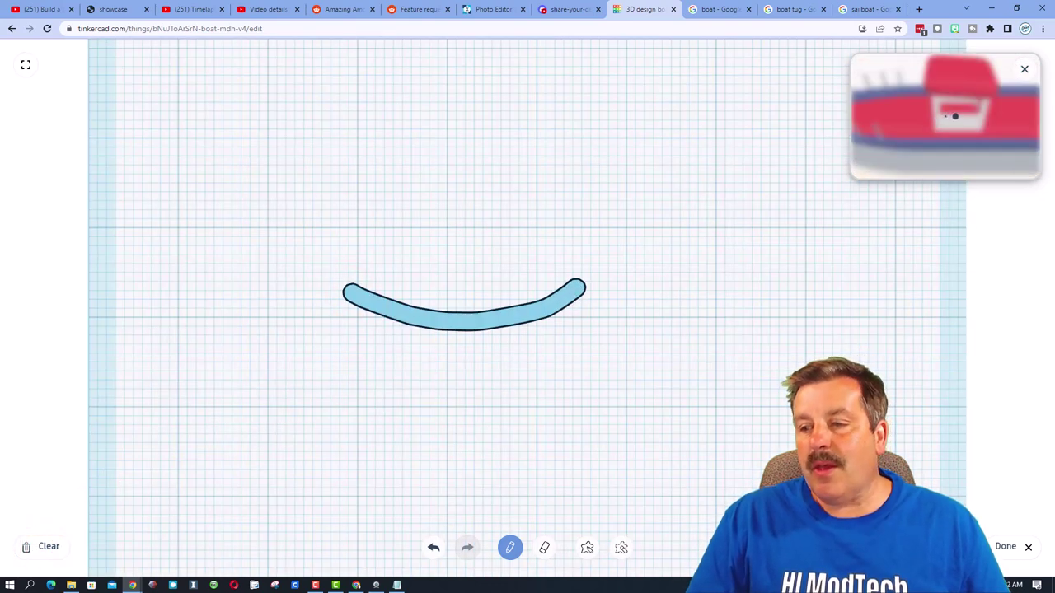
left_click(1007, 547)
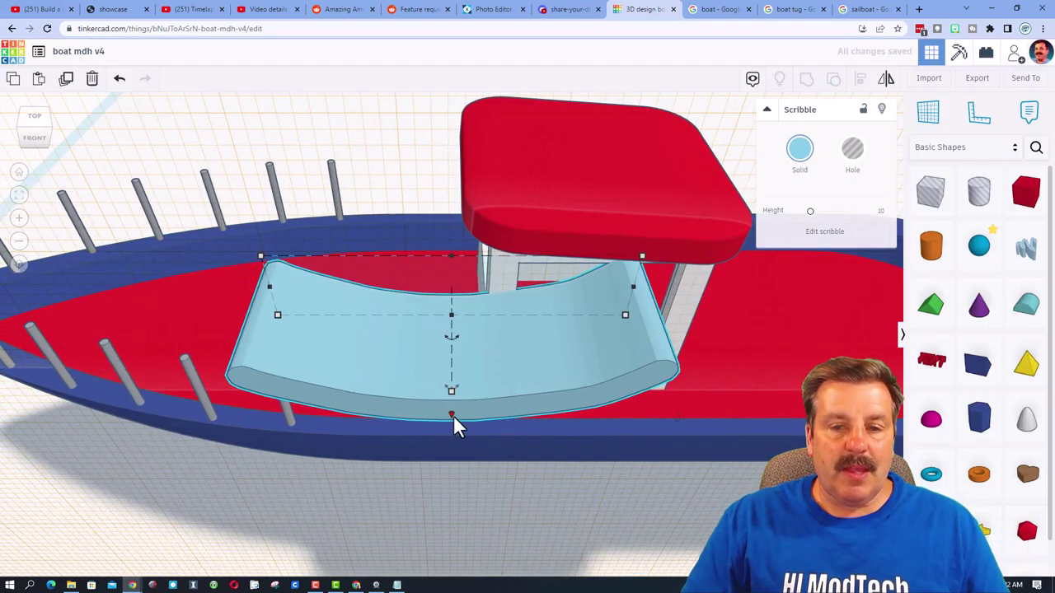
left_click_drag(453, 415, 472, 302)
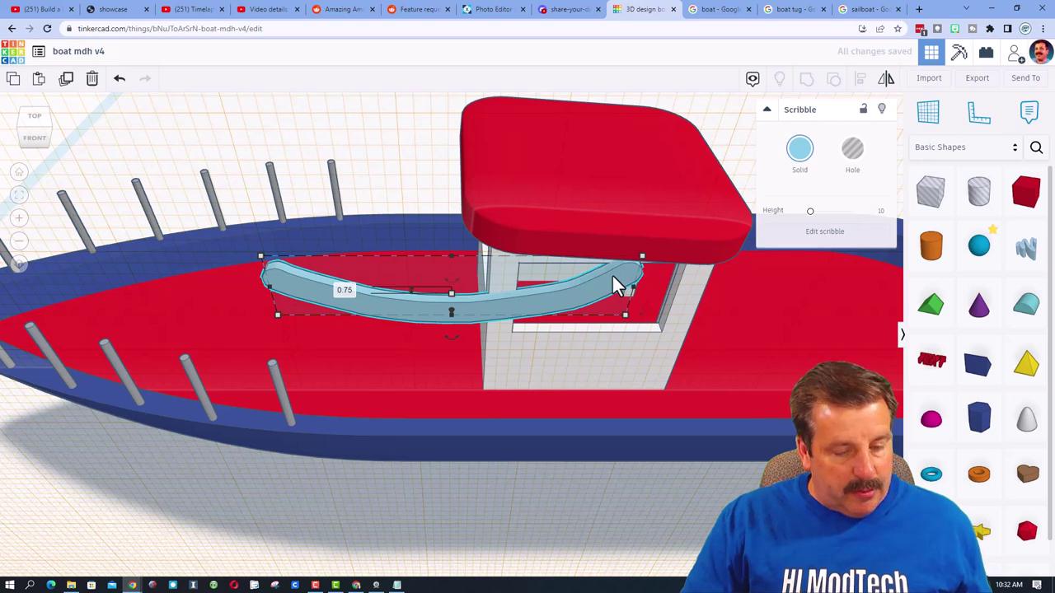
Scale the curved scribble down proportionally to rope size near the railing posts and color it yellow
mouse_move(640, 255)
left_mouse_down("shift")
mouse_move(459, 329)
mouse_move(419, 301)
mouse_move(278, 376)
left_mouse_up("shift")
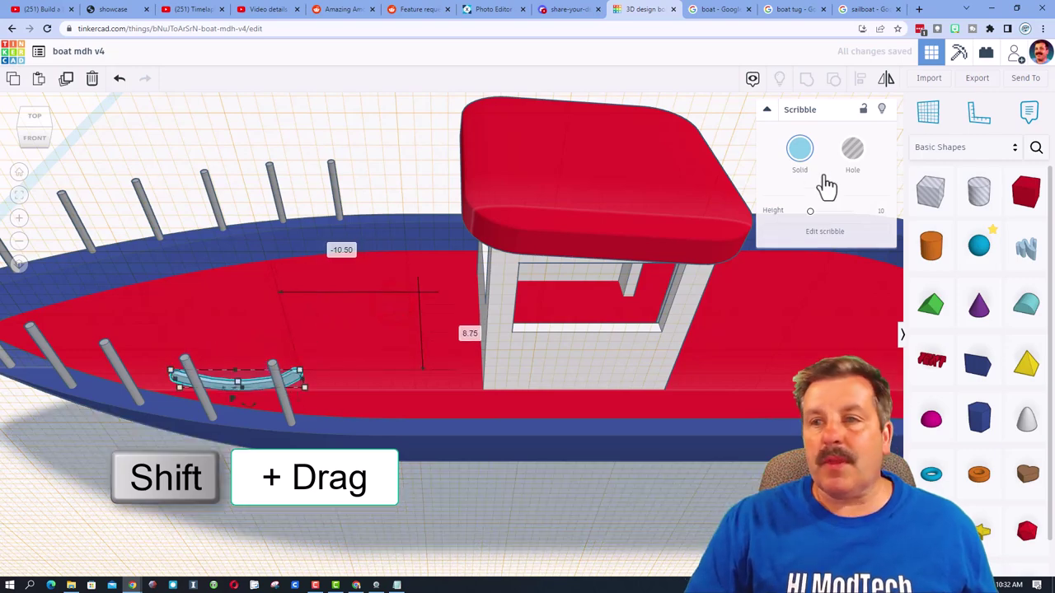
left_click(795, 156)
left_click(827, 261)
Align the yellow rope with the top of the near-side post closest to the cabin and bring it in line with that post
mouse_move(377, 299)
right_mouse_down()
mouse_move(400, 282)
mouse_move(445, 282)
right_mouse_up()
scroll(393, 313, "down", 5)
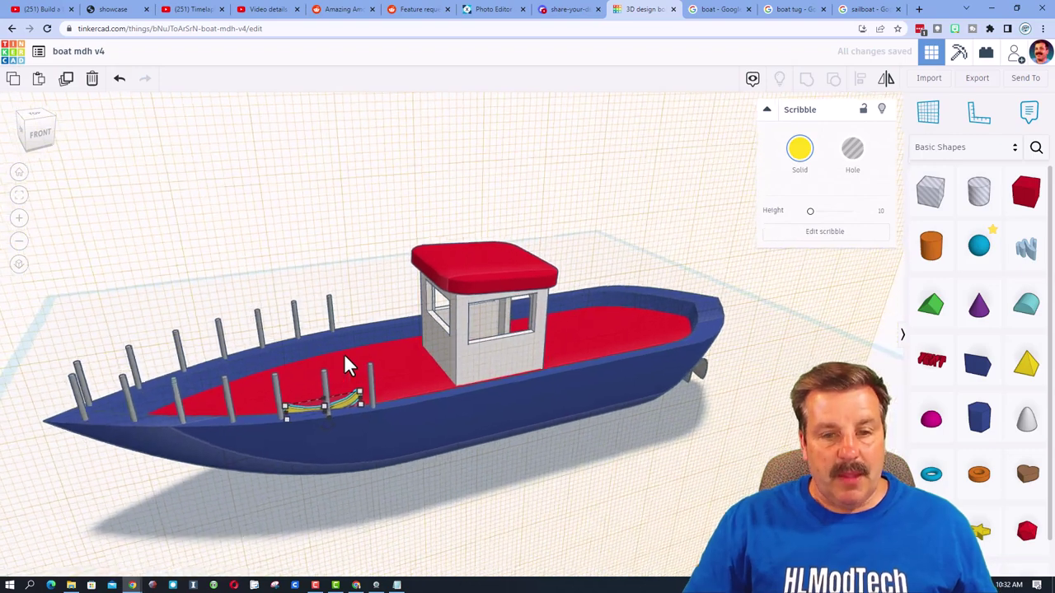
left_click(372, 392, "shift")
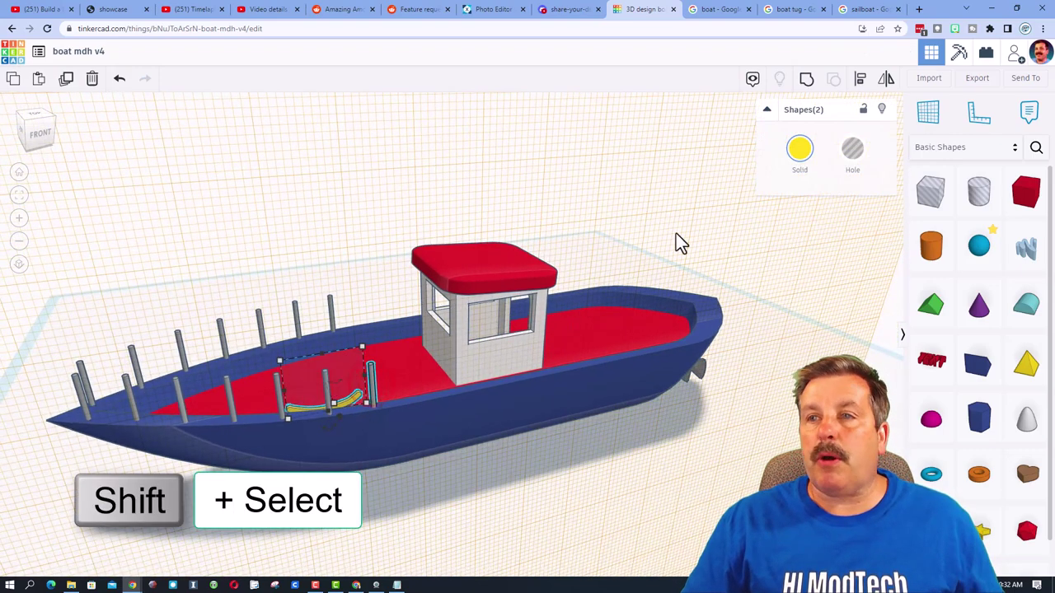
left_click(860, 78)
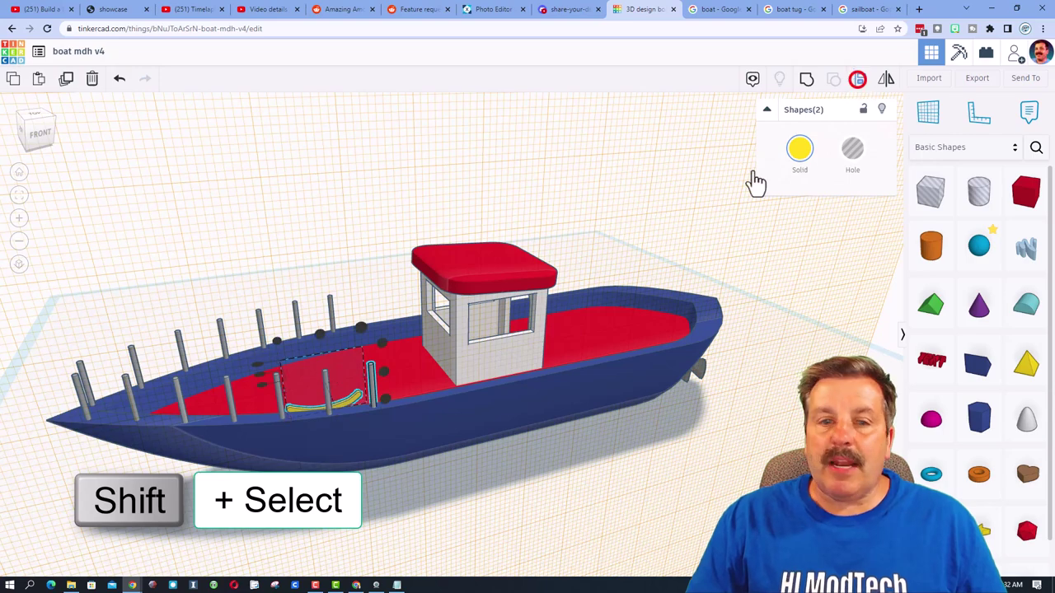
scroll(372, 376, "up", 2)
left_click(372, 368)
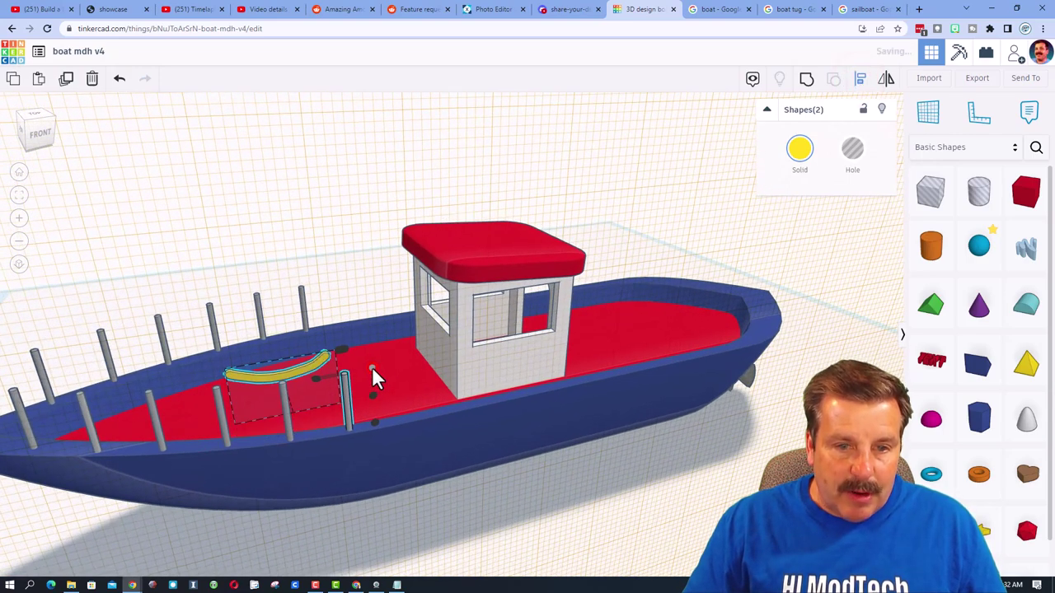
mouse_move(320, 380)
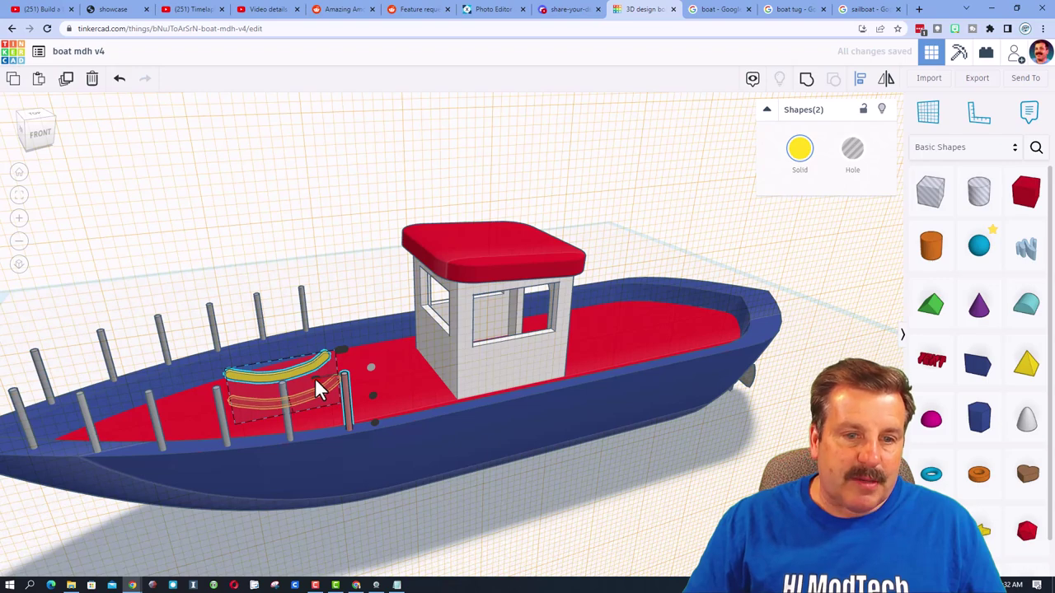
left_click(315, 379)
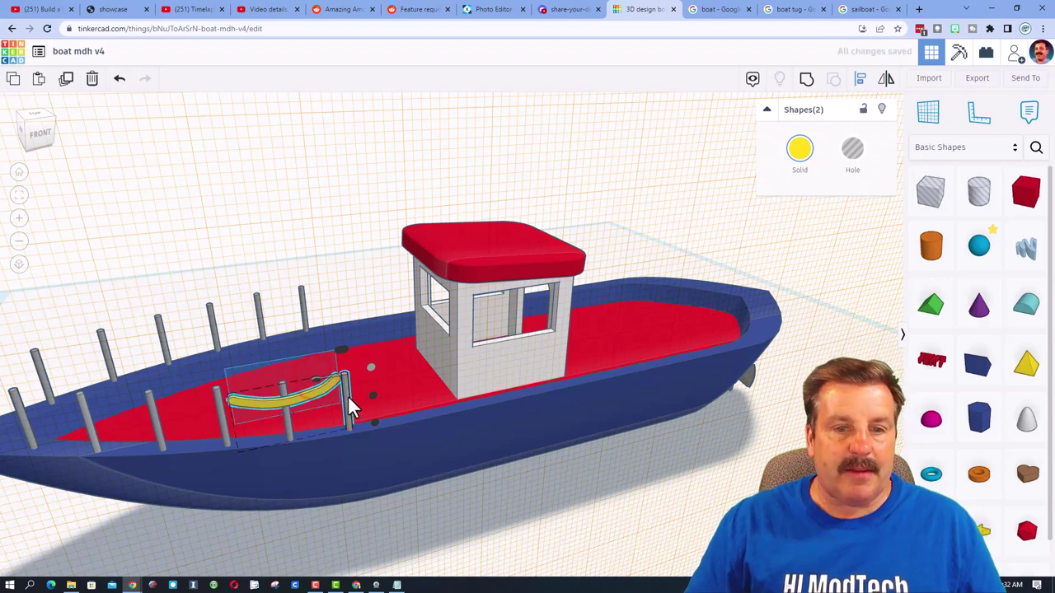
left_click(367, 387)
Shorten the yellow rope to 6 mm so it spans two neighbouring posts, and reset the workplane to the base
left_click(315, 395)
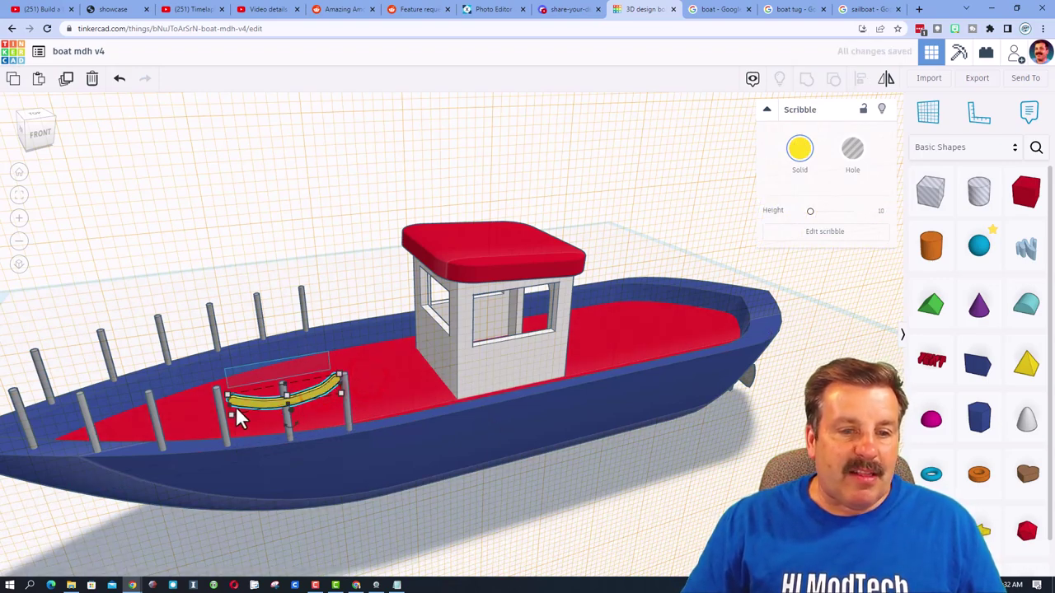
left_click_drag(229, 406, 282, 399)
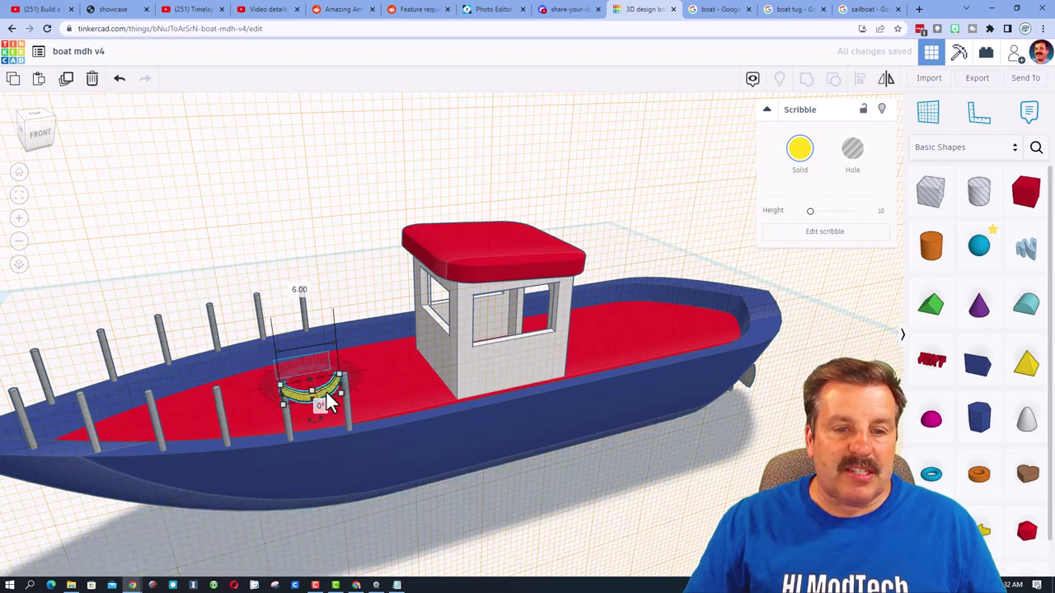
mouse_move(312, 397)
right_mouse_down()
mouse_move(502, 387)
mouse_move(560, 396)
mouse_move(501, 430)
right_mouse_up()
key("w")
left_click(576, 464)
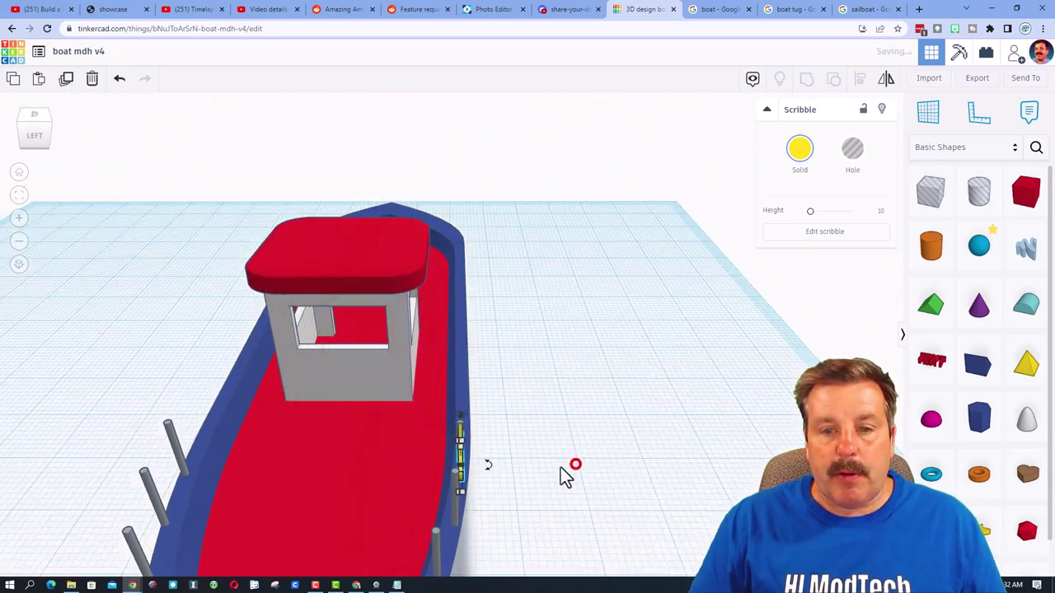
Rotate the rope to follow the hull's rim and place a copy between the next two posts toward the bow
mouse_move(488, 466)
left_mouse_down()
mouse_move(508, 494)
mouse_move(588, 479)
left_mouse_up()
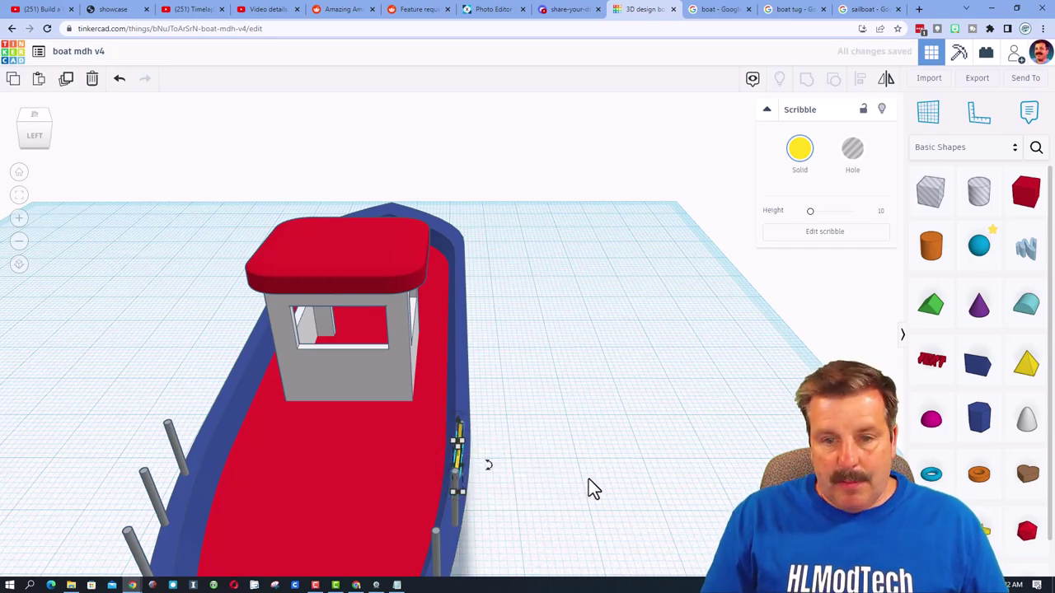
right_click_drag(589, 479, 411, 448)
key("Left")
key("Left")
key("Left")
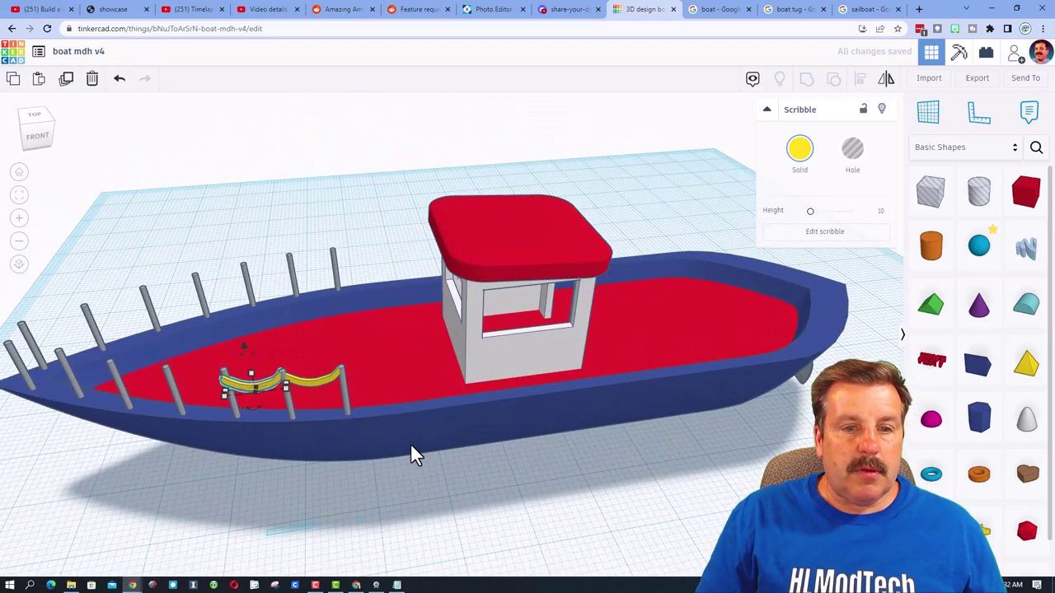
key("Left")
key("Left")
key("Left")
Rotate the second rope about 11° to follow the rim and nudge it inward onto its posts
mouse_move(410, 444)
right_mouse_down()
mouse_move(390, 514)
mouse_move(330, 475)
right_mouse_up()
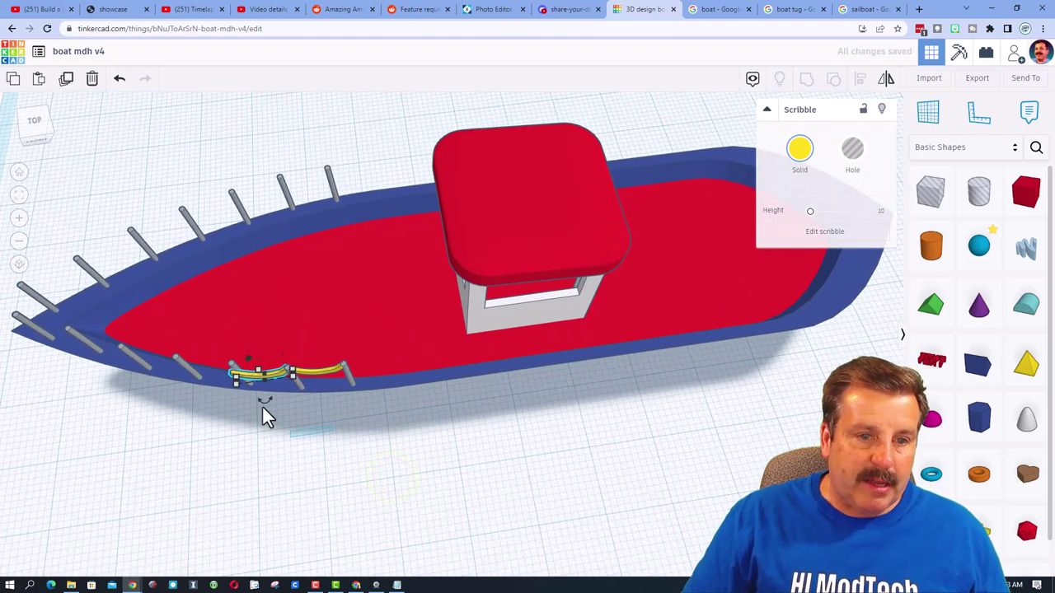
left_click_drag(257, 430, 255, 434)
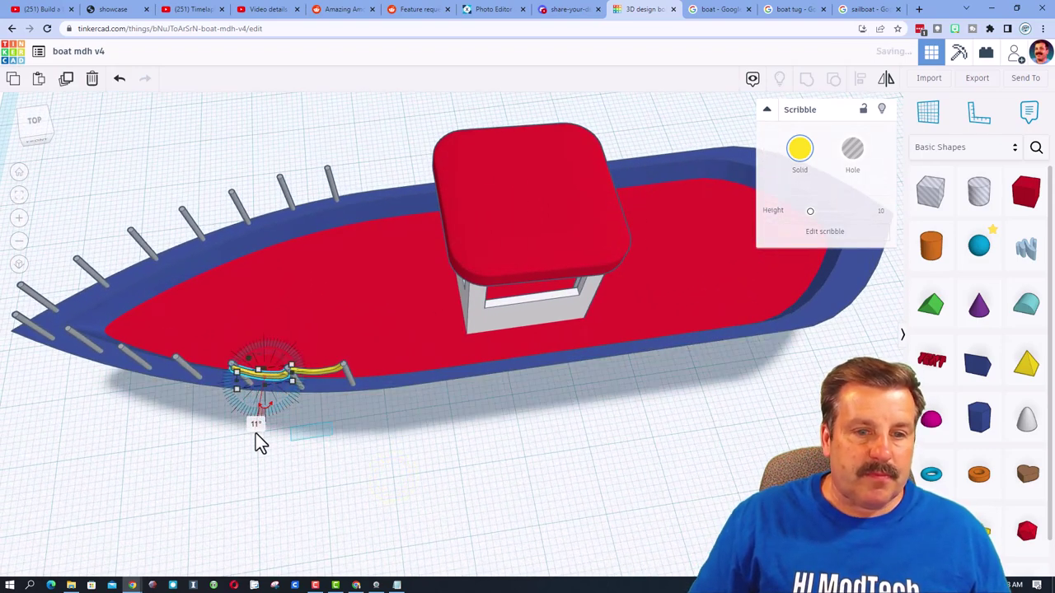
key("Up")
key("Up")
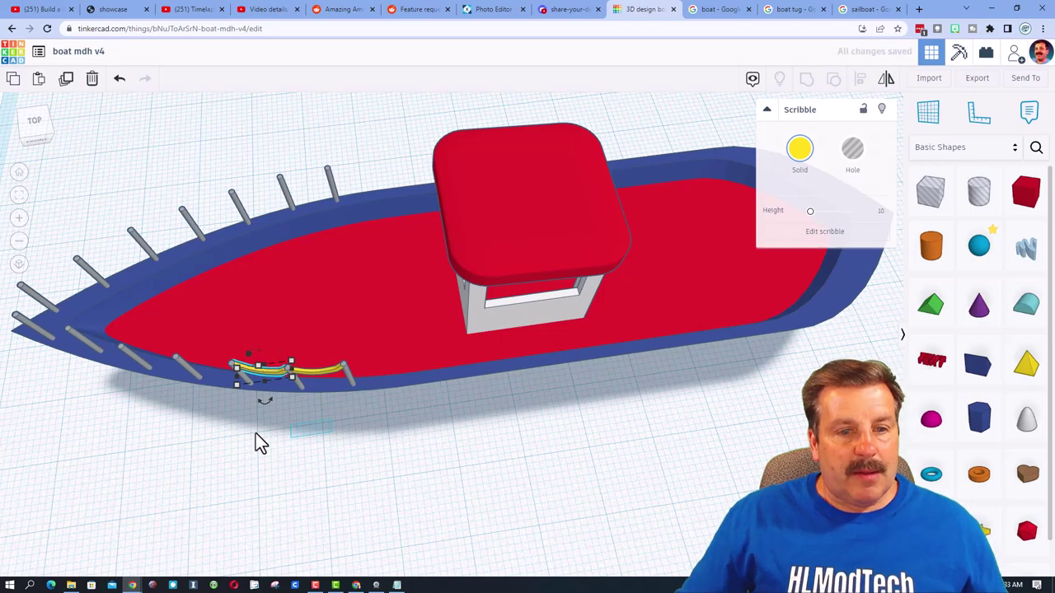
Continue the yellow rope toward the bow with copies between the next two pairs of posts, rotated to follow the rim
mouse_move(242, 436)
right_mouse_down()
mouse_move(371, 420)
mouse_move(291, 431)
mouse_move(221, 473)
right_mouse_up()
left_click_drag(220, 476, 244, 495)
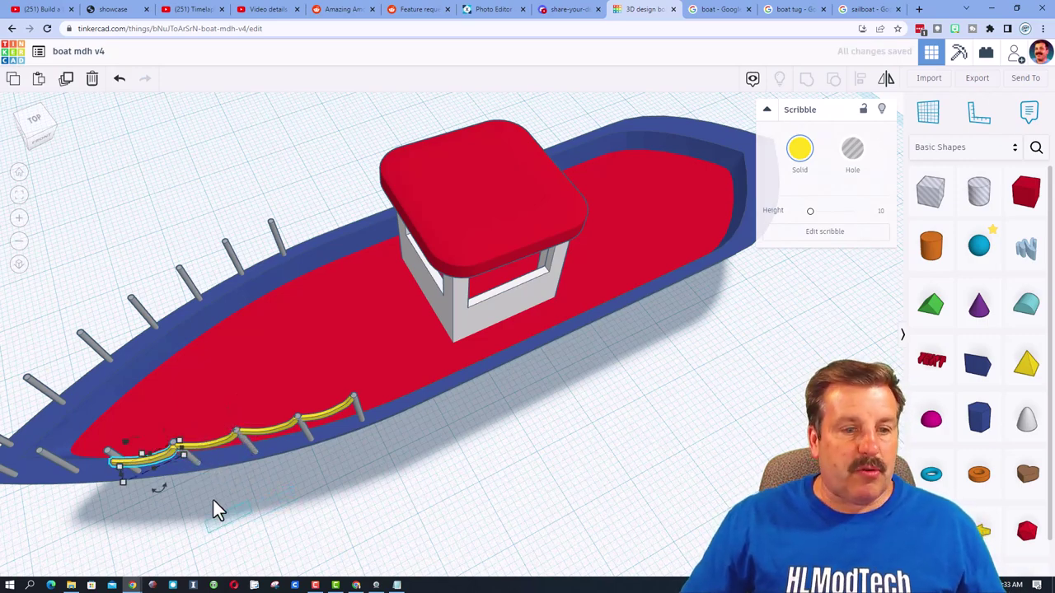
mouse_move(214, 501)
right_mouse_down()
mouse_move(237, 500)
mouse_move(222, 522)
mouse_move(236, 515)
right_mouse_up()
left_click_drag(252, 508, 253, 519)
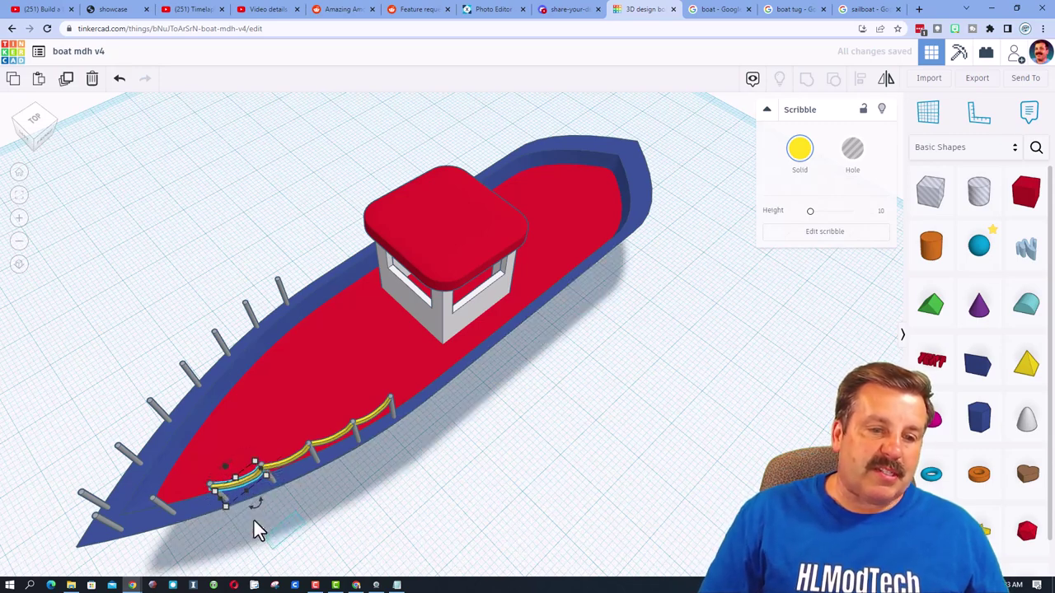
Nudge the foremost rope onto its posts, and rotate it to follow the hull's curve toward the bow
right_click_drag(253, 518, 404, 435)
key("Left")
key("Left")
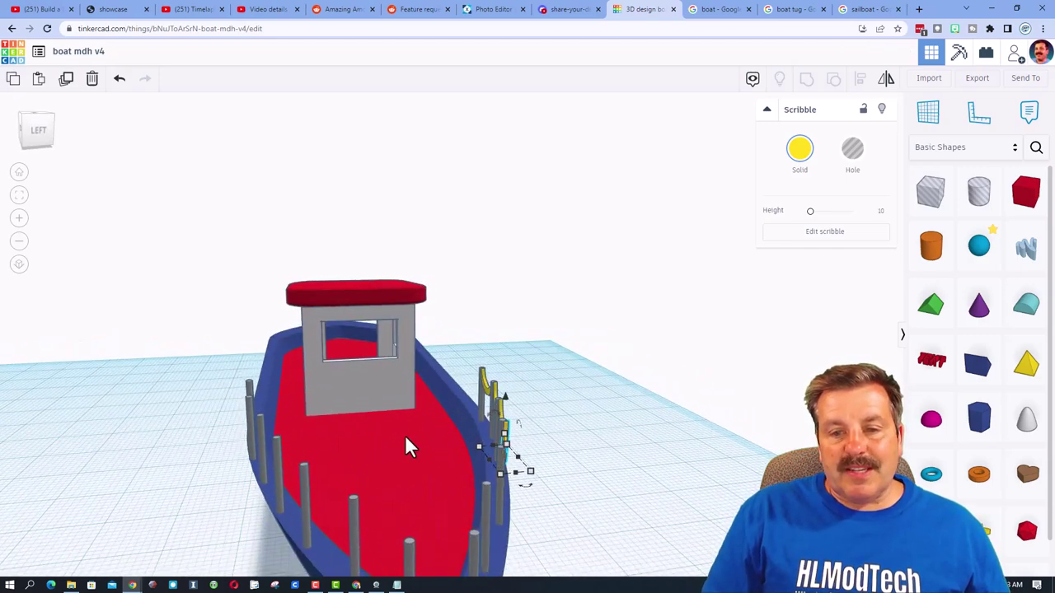
right_click_drag(550, 497, 418, 515)
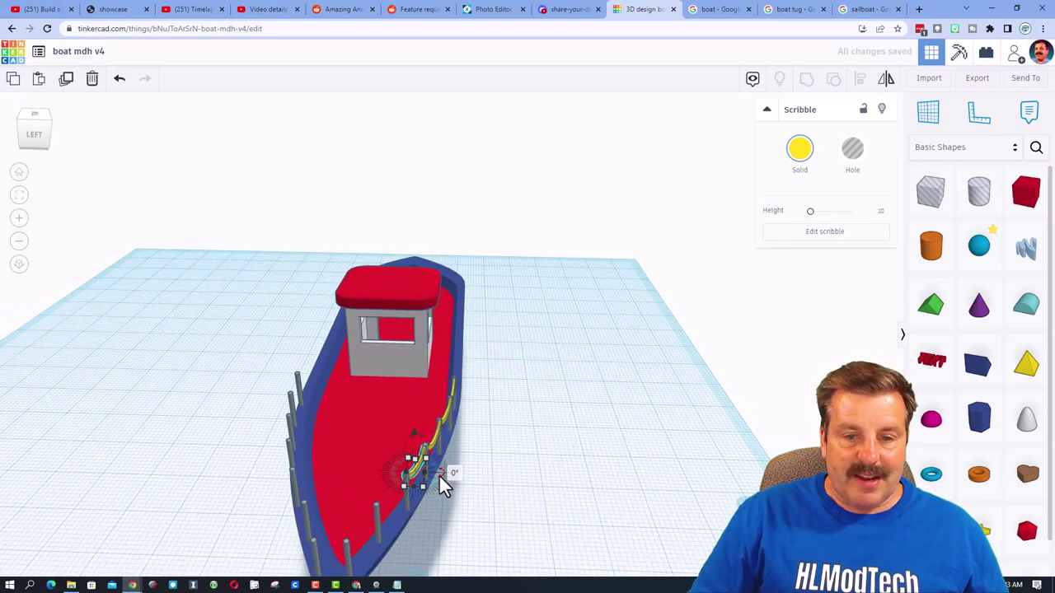
left_click_drag(439, 476, 498, 476)
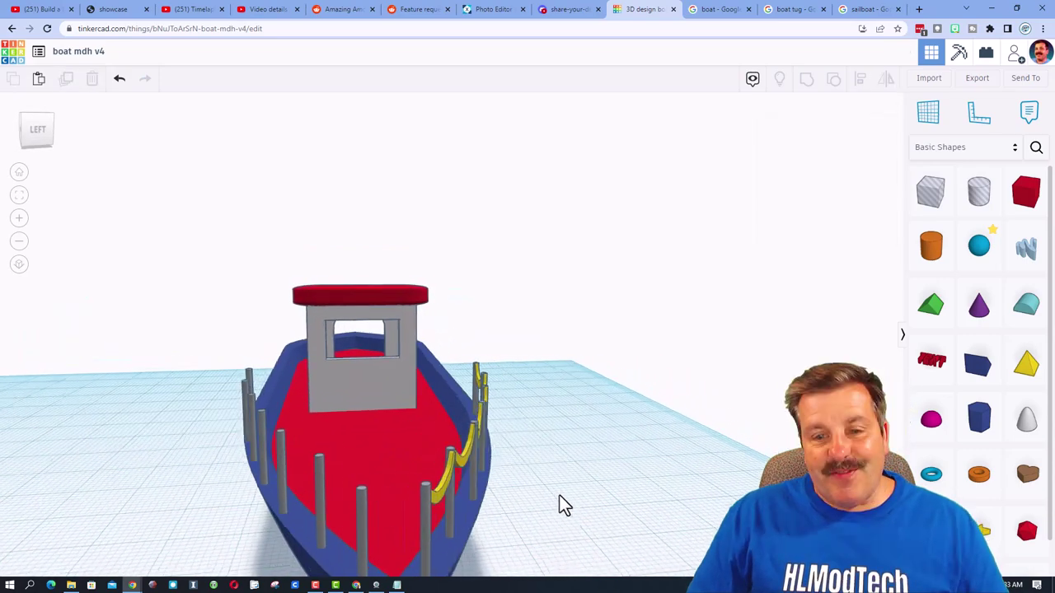
Select six shapes along the finished railing, from the foremost rope back to the cabin, then duplicate them and shift the copy across the boat
right_click_drag(560, 495, 452, 511)
left_click(461, 508)
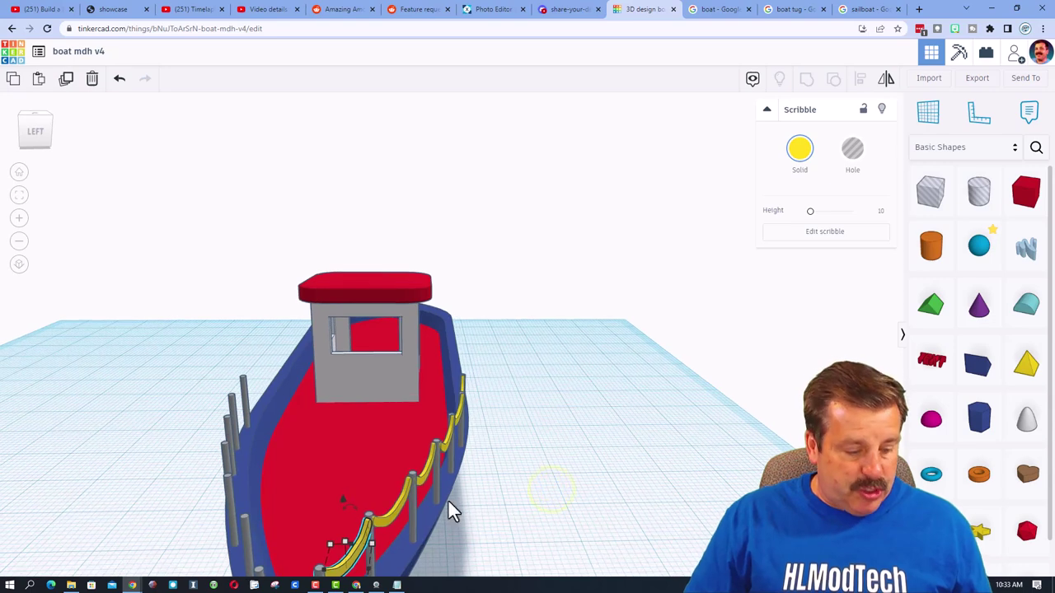
left_click(428, 482, "shift")
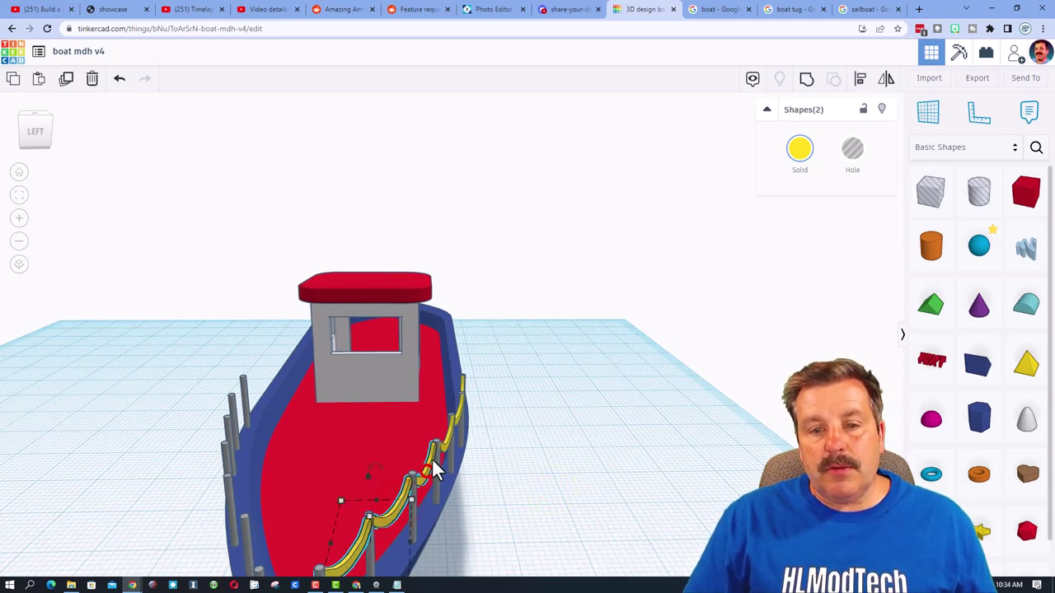
left_click(432, 459, "shift")
left_click(450, 432, "shift")
left_click(459, 411, "shift")
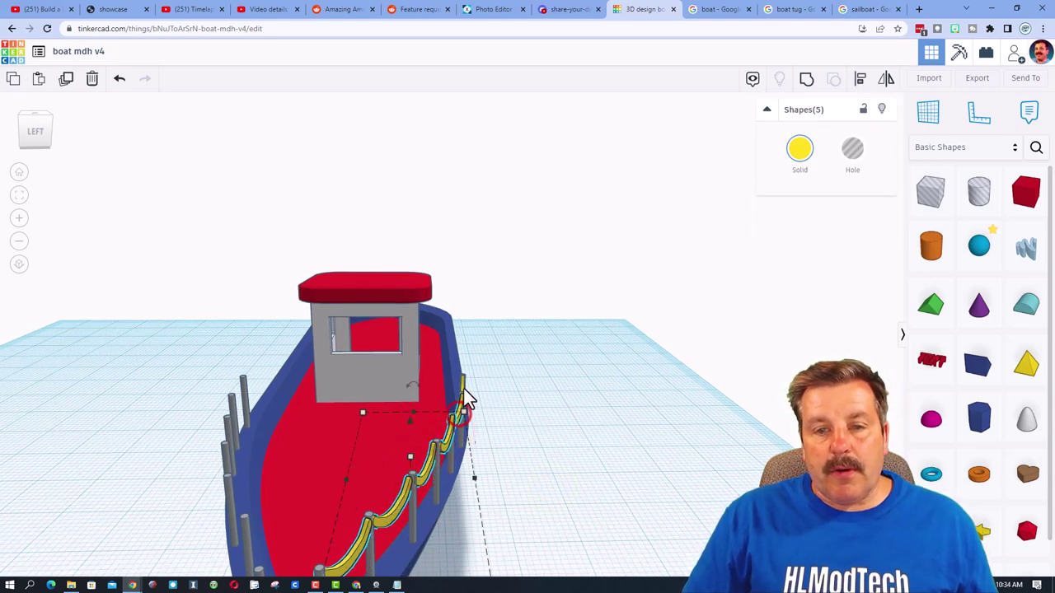
left_click(463, 386, "shift")
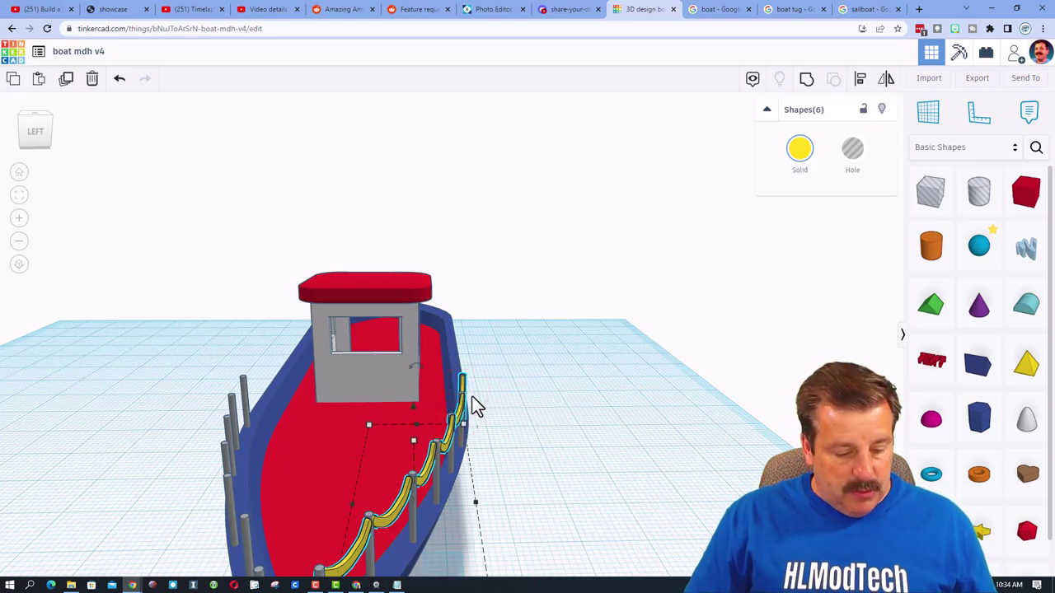
key("ctrl+d")
key("shift+Left")
key("shift+Left")
key("shift+Left")
key("shift+Left")
key("shift+Left")
key("shift+Left")
key("shift+Left")
key("shift+Left")
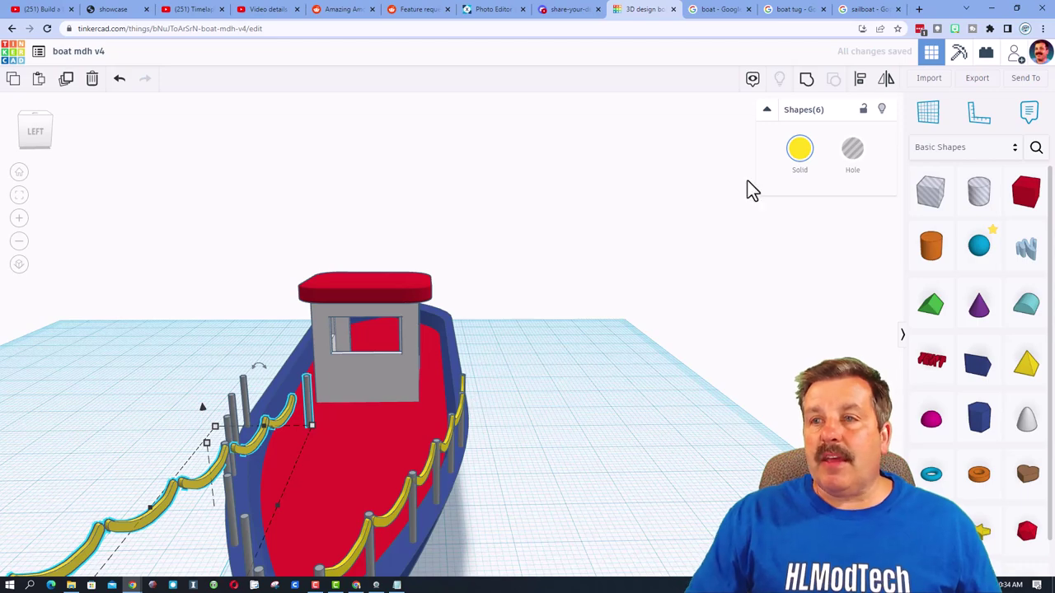
Mirror the copied ropes across the boat's width and nudge them inward onto the opposite railing posts
left_click(886, 80)
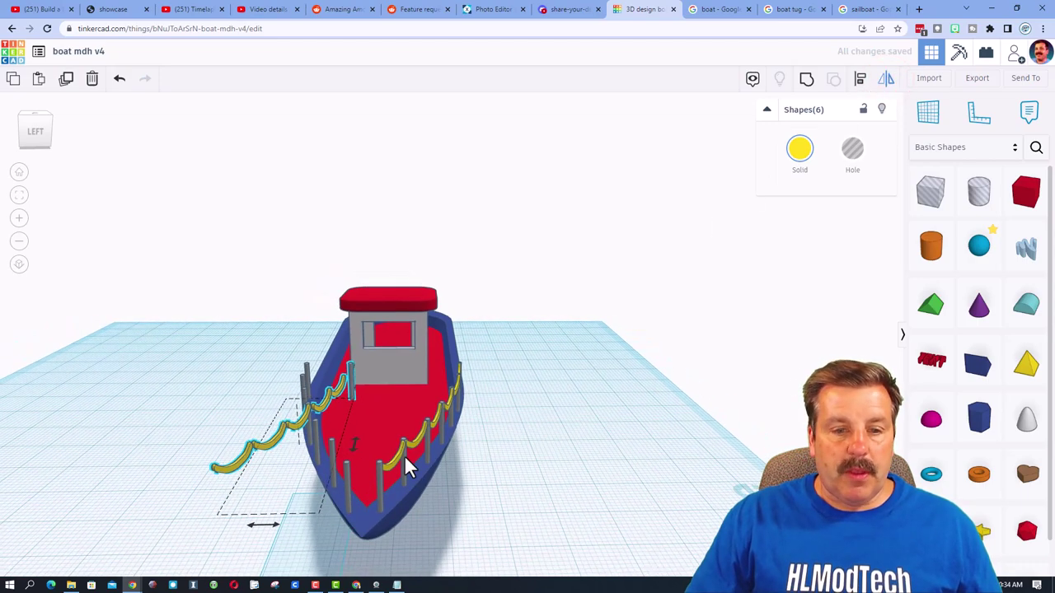
left_click(278, 527)
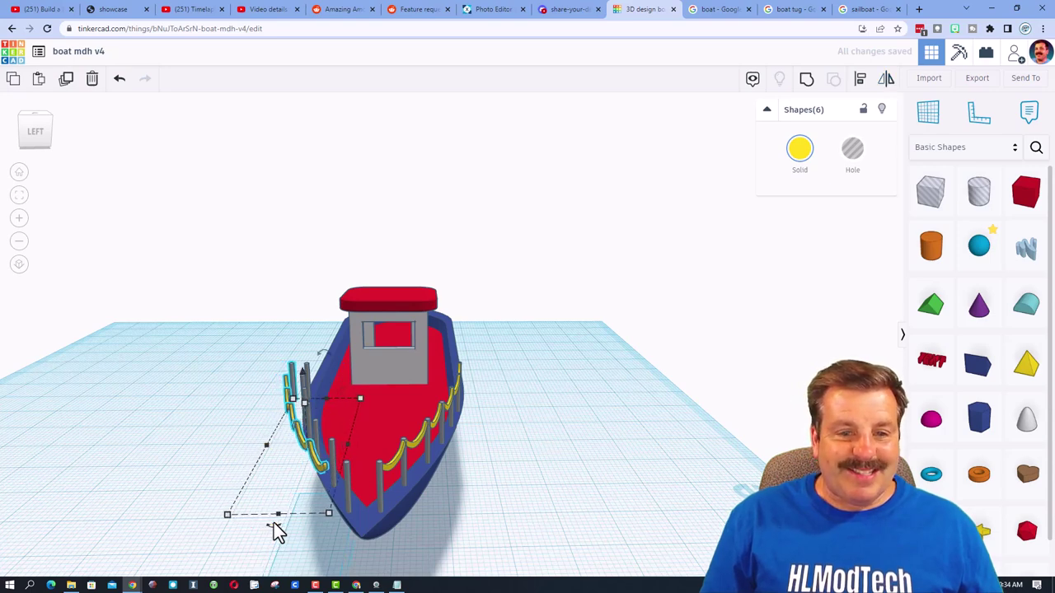
key("Right")
key("Right")
key("Right")
key("Right")
key("Right")
key("Right")
key("Right")
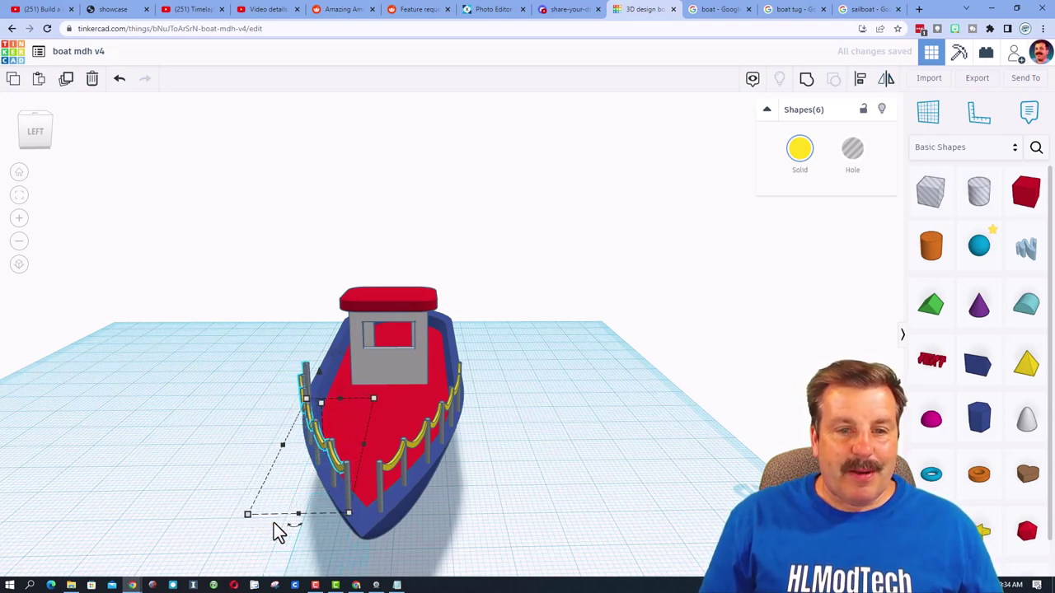
Duplicate the rope nearest the cabin on the first side and move the copy across to the two opposite posts nearest the cabin
right_click_drag(116, 495, 511, 497)
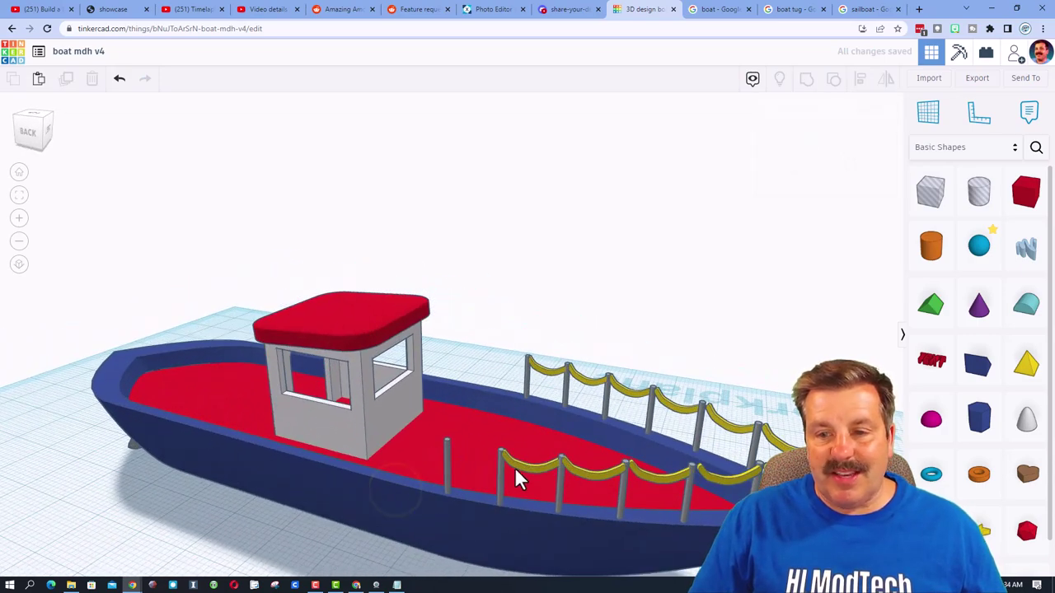
left_click(540, 381)
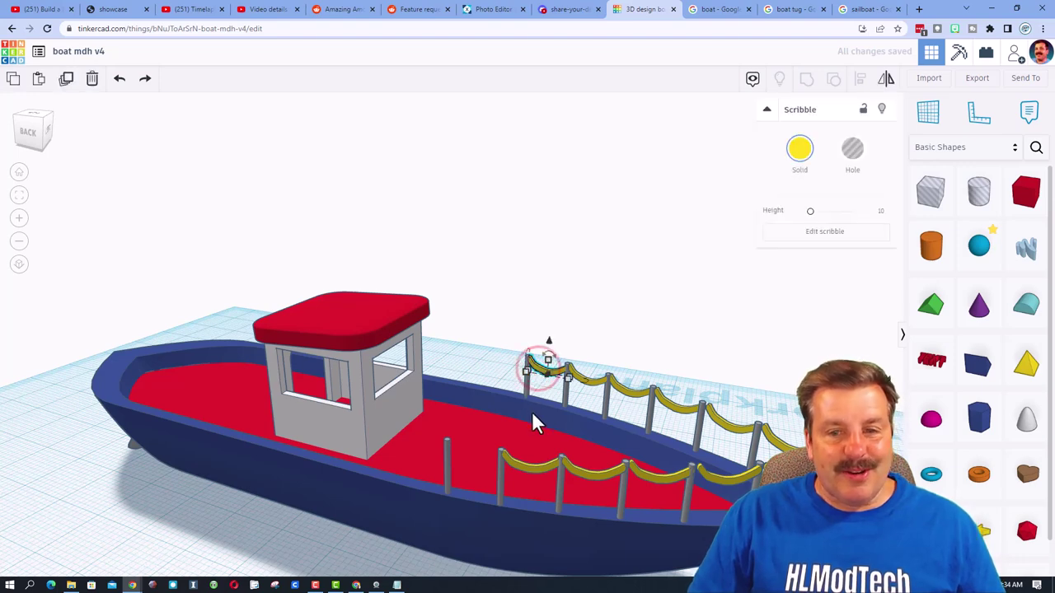
key("ctrl+d")
key("Down")
key("Down")
key("Down")
key("Down")
key("Down")
key("Down")
key("Down")
key("Down")
key("Down")
key("Down")
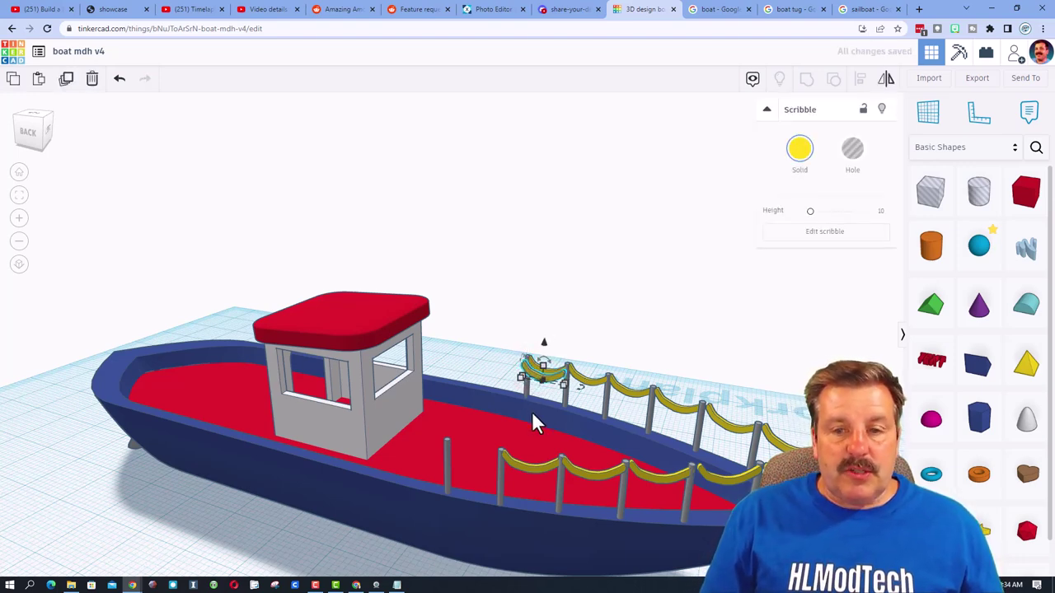
key("Down")
key("Down")
key("Down")
key("Down")
key("Down")
key("Down")
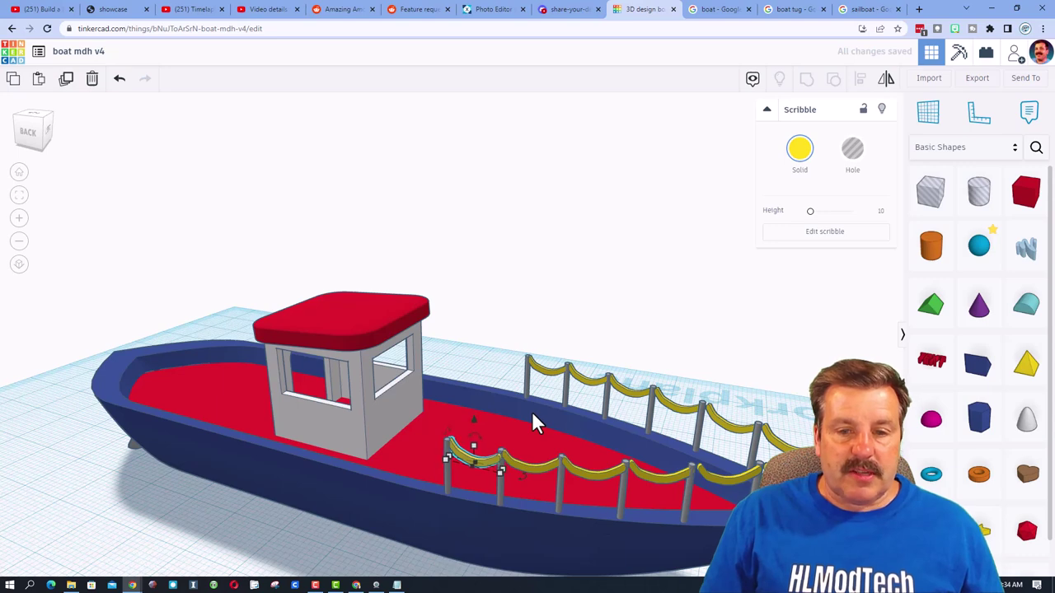
Fine-tune the copied rope's position on its posts and mirror it lengthwise to follow the opposite rim
key("Up")
key("Up")
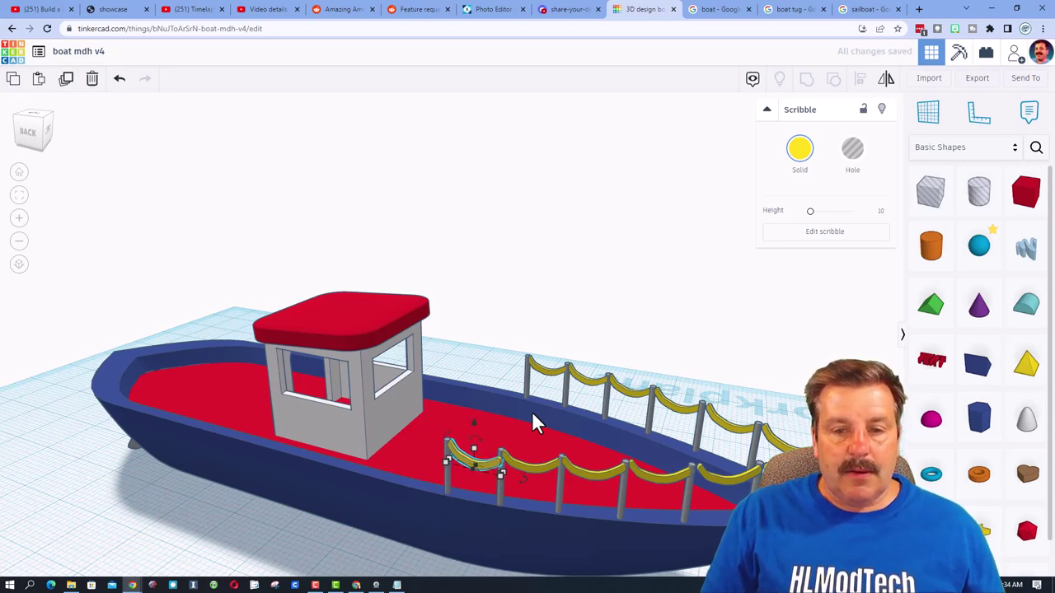
key("Down")
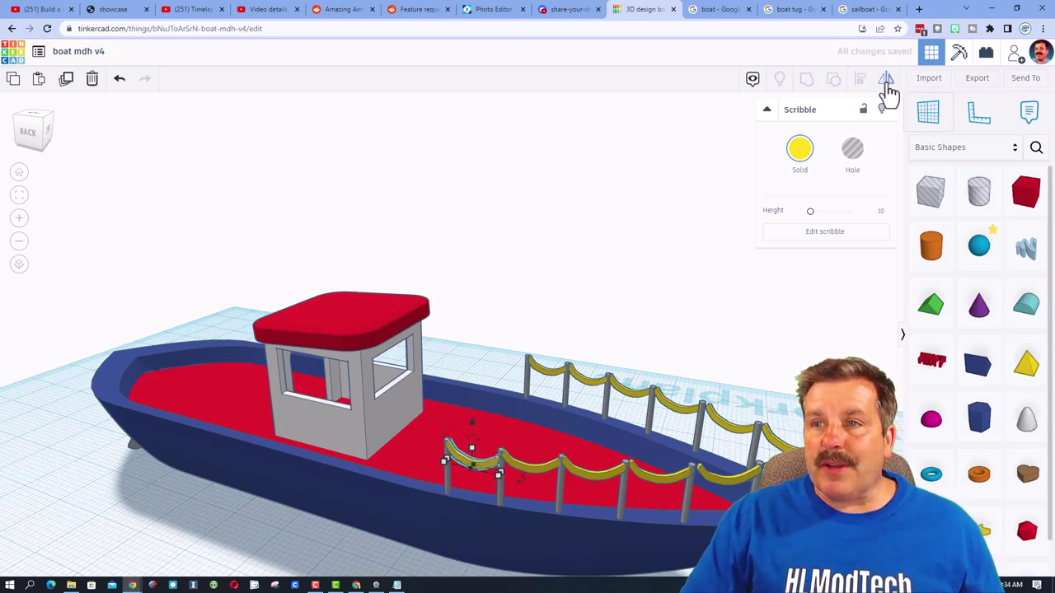
left_click(886, 79)
left_click(511, 468)
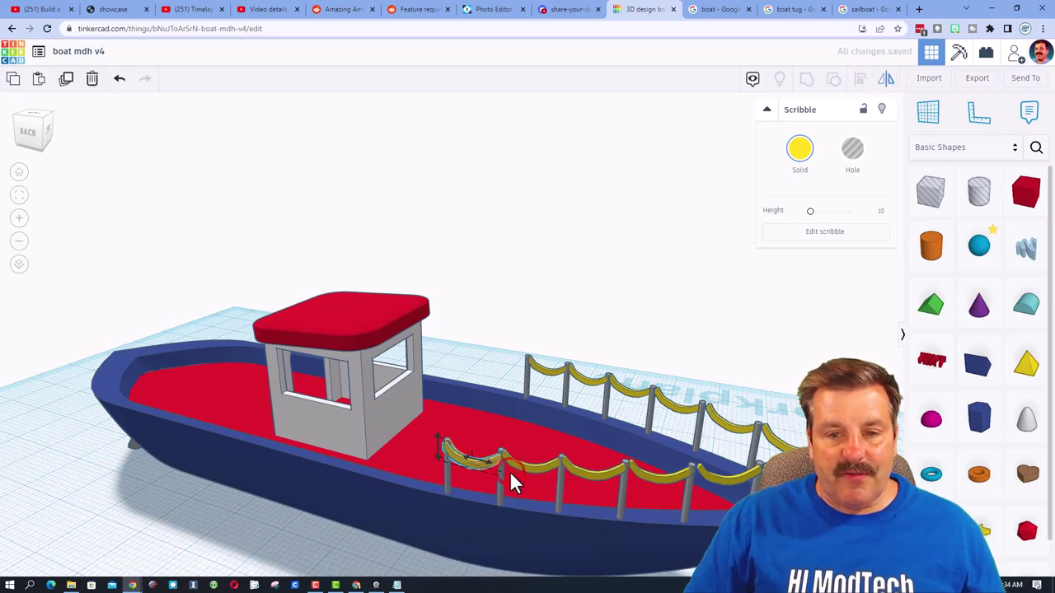
key("Escape")
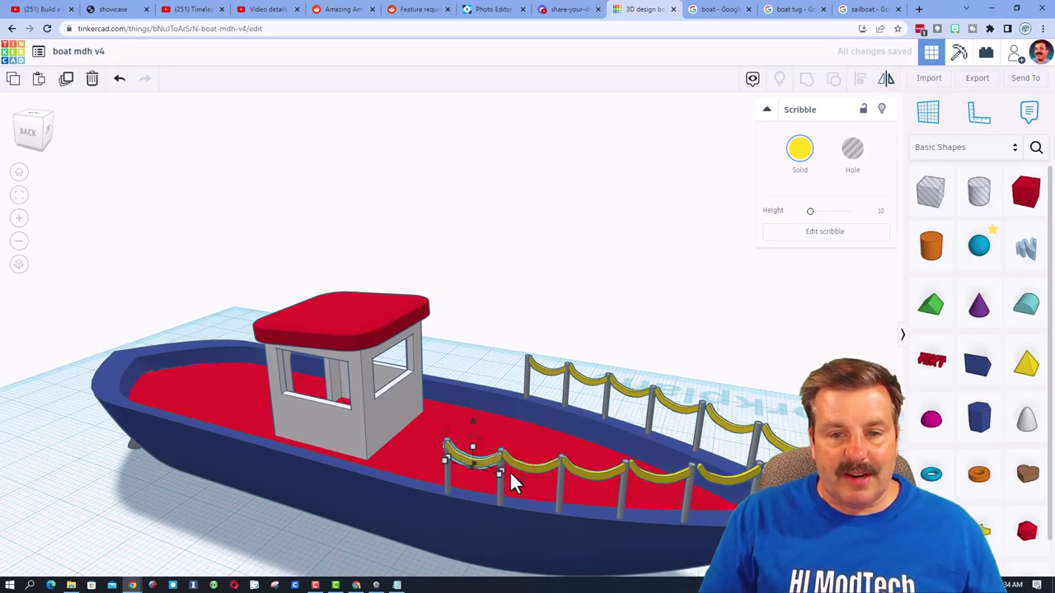
left_click(601, 308)
mouse_move(607, 323)
right_mouse_down()
mouse_move(293, 302)
mouse_move(493, 371)
mouse_move(555, 381)
mouse_move(536, 378)
right_mouse_up()
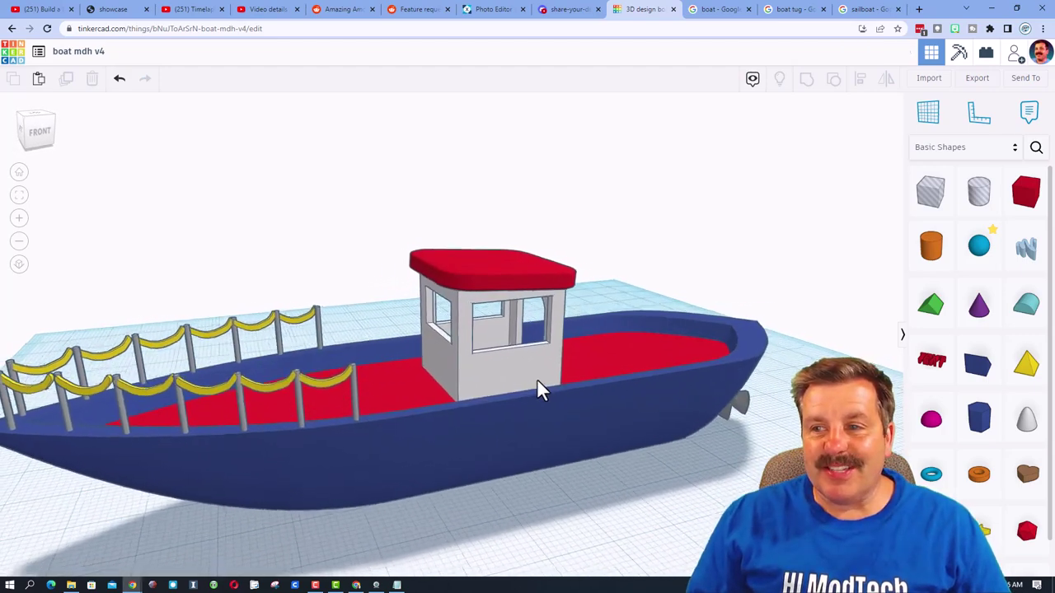
Set the workplane on the cabin's front window sill and place a Wedge on it beside the cabin
left_click(928, 121)
left_click(439, 336)
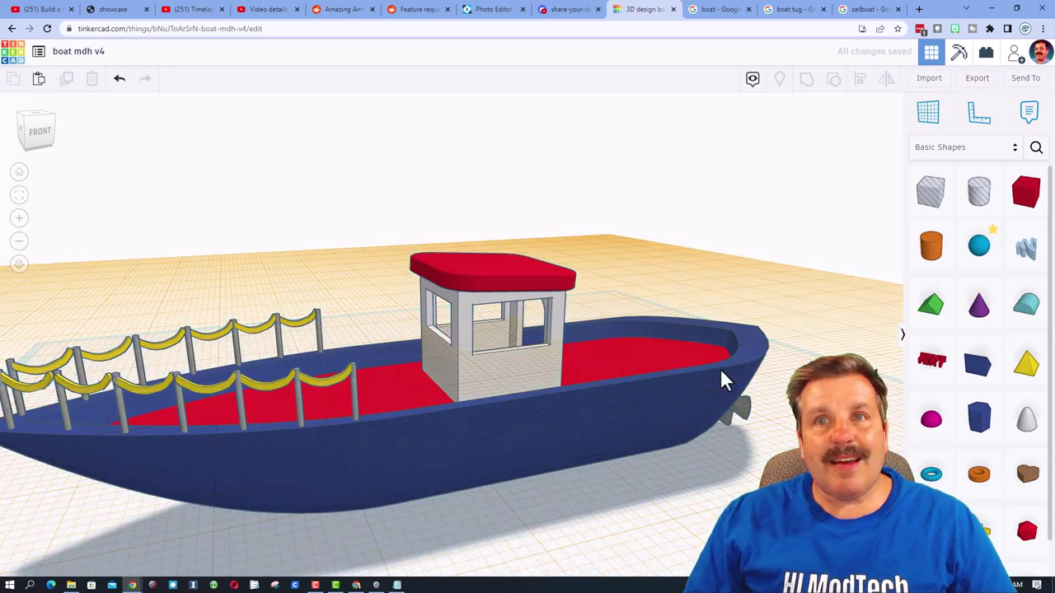
left_click_drag(977, 365, 498, 360)
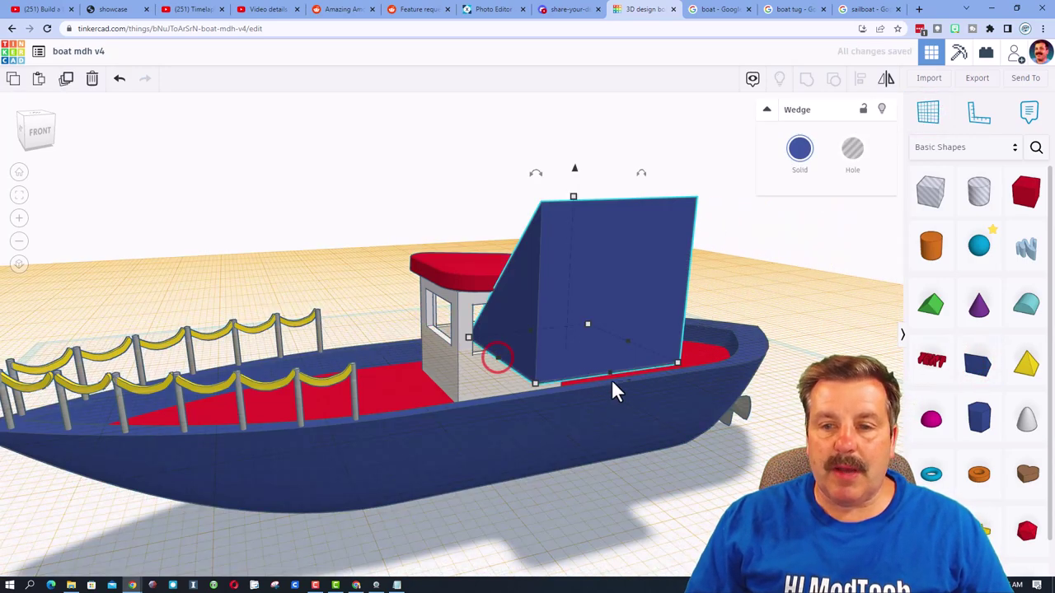
Rotate the wedge 90° and scale it down proportionally to fit inside the cabin
right_click_drag(611, 379, 617, 406)
left_click_drag(616, 393, 492, 356)
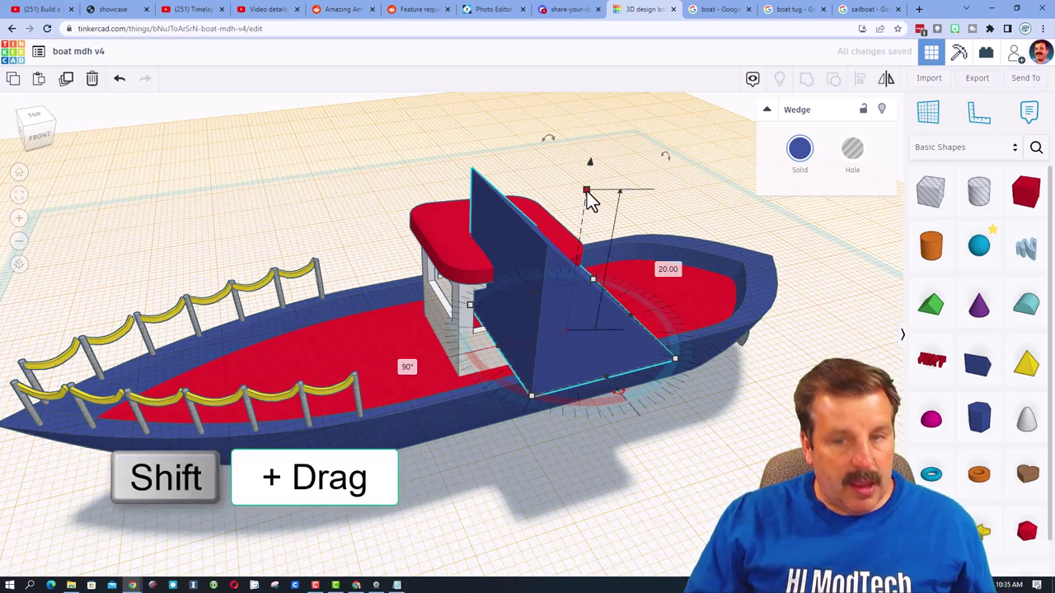
left_click_drag(589, 200, 574, 317, "shift")
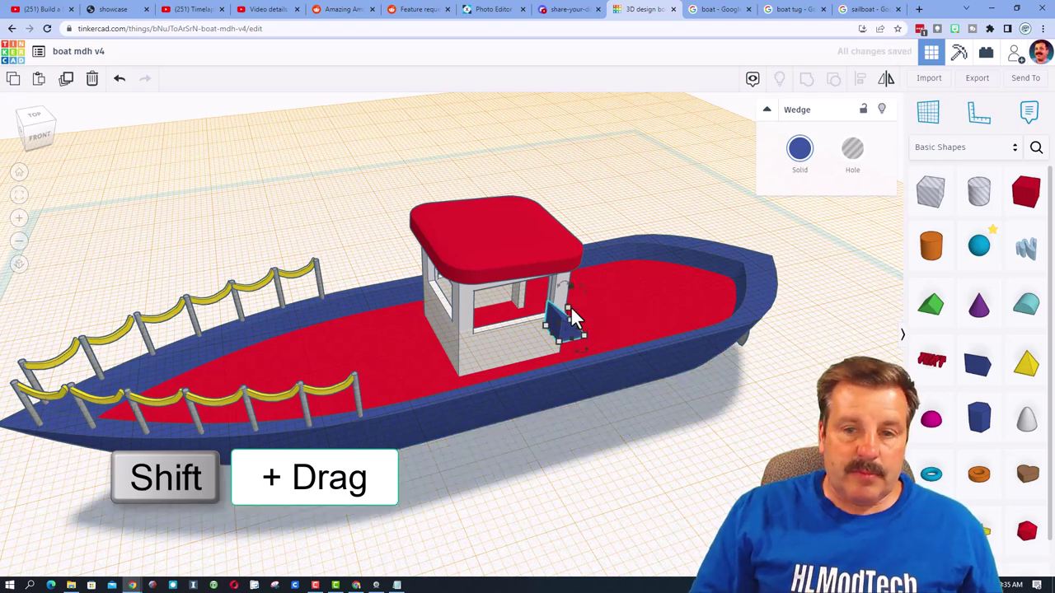
Move the small wedge forward and inward so it sits inside the cabin at the front window
key("Left")
key("Left")
key("Left")
key("Left")
key("Left")
key("Left")
key("Left")
key("Left")
key("Left")
key("Left")
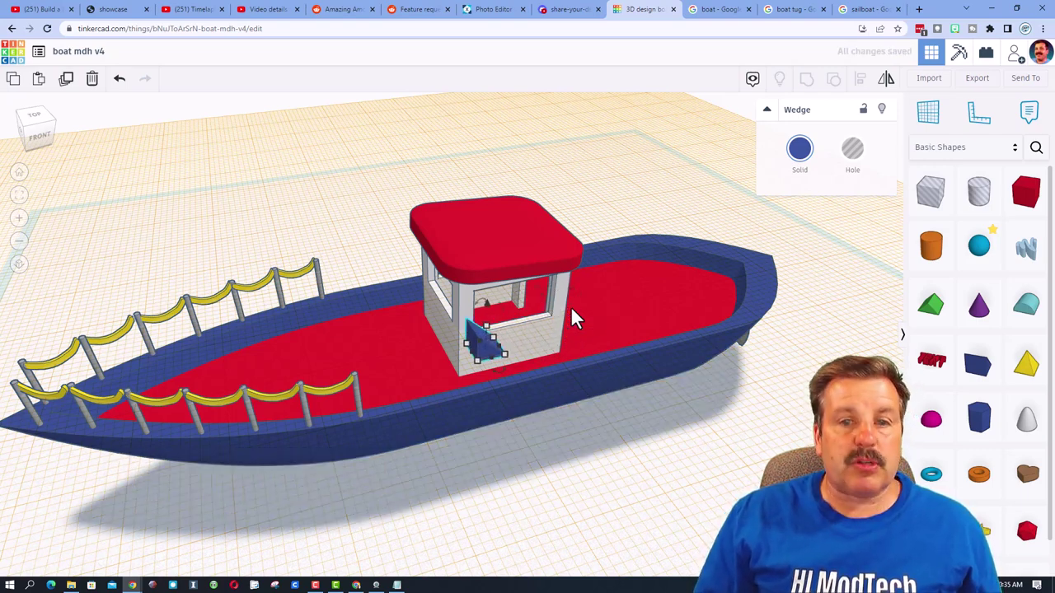
key("Up")
key("Up")
key("Up")
key("Up")
key("Up")
key("Up")
key("Up")
key("Up")
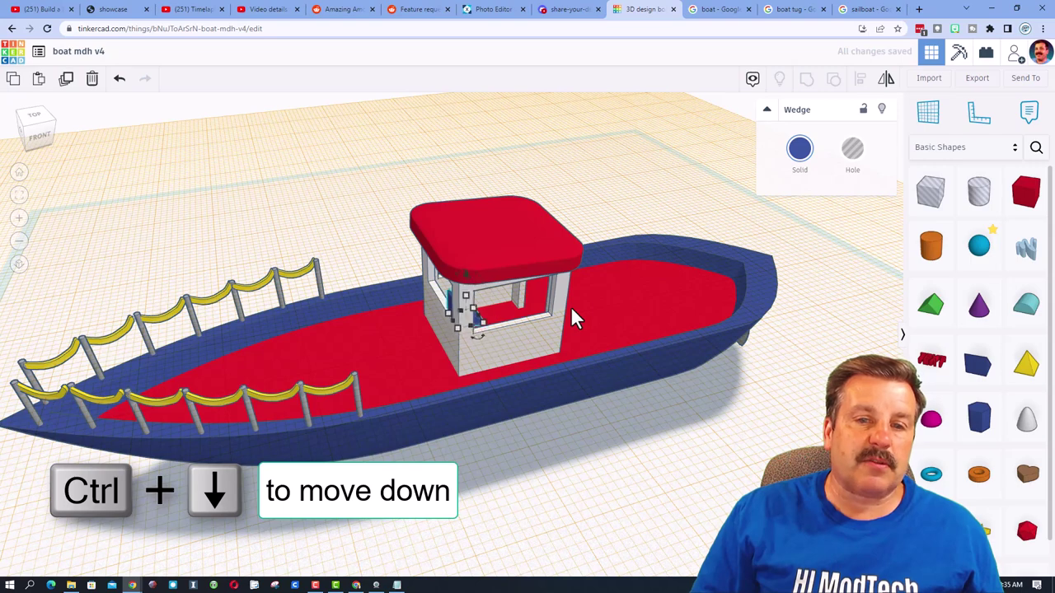
Adjust the wedge's height, raising it and then lowering it slightly below the front window sill
key("ctrl+Up")
key("ctrl+Up")
key("ctrl+Up")
key("ctrl+Up")
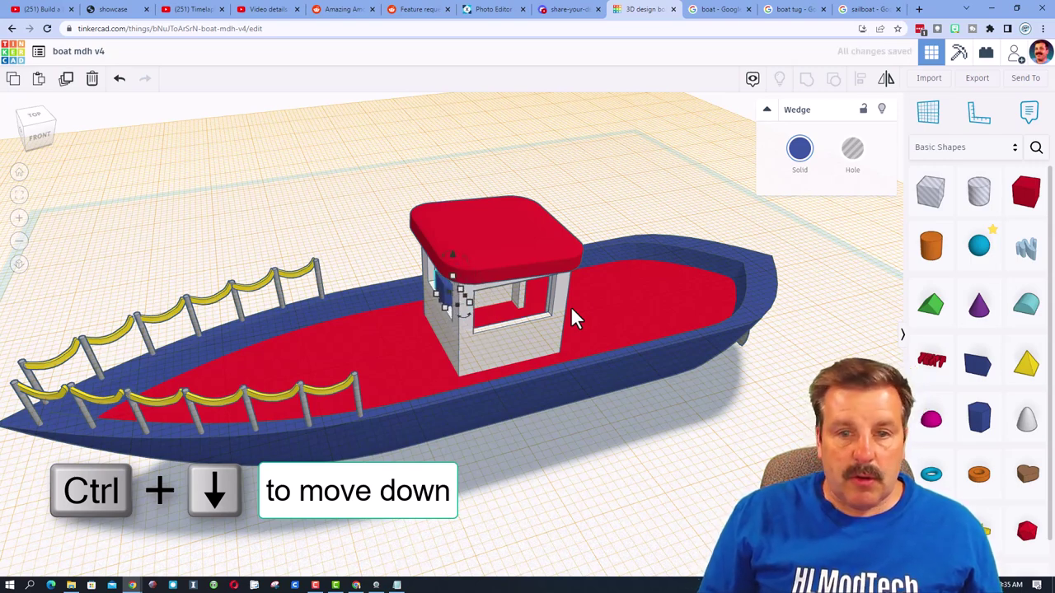
key("ctrl+Down")
key("ctrl+Down")
key("ctrl+Down")
key("ctrl+Down")
key("ctrl+Down")
key("ctrl+Down")
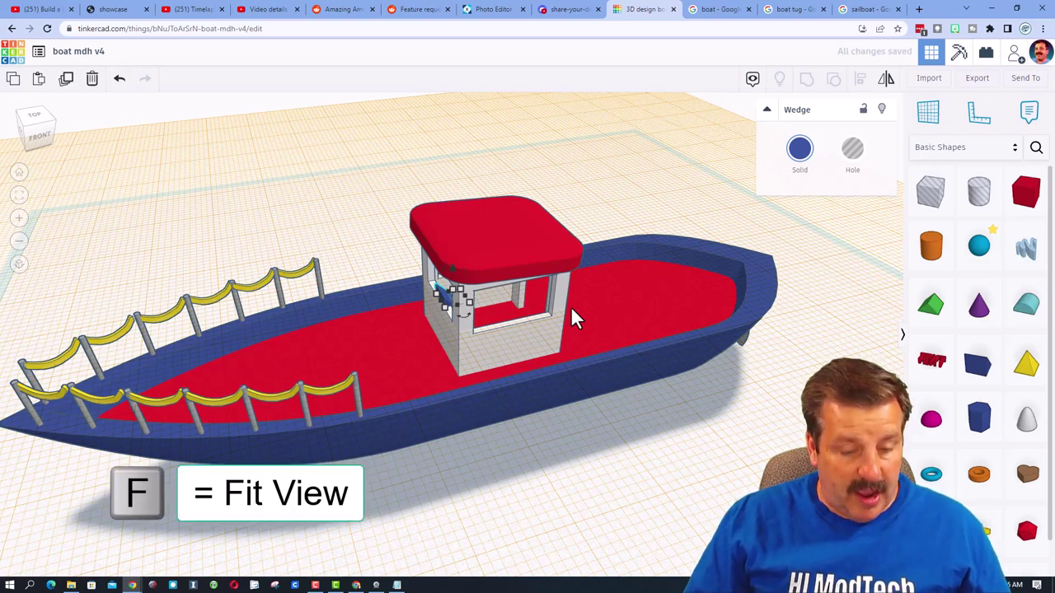
Widen the wedge on both sides across the front window, stretching the first side to a width of about 4.63 mm
key("f")
right_click_drag(609, 355, 363, 365)
left_click_drag(327, 323, 260, 323)
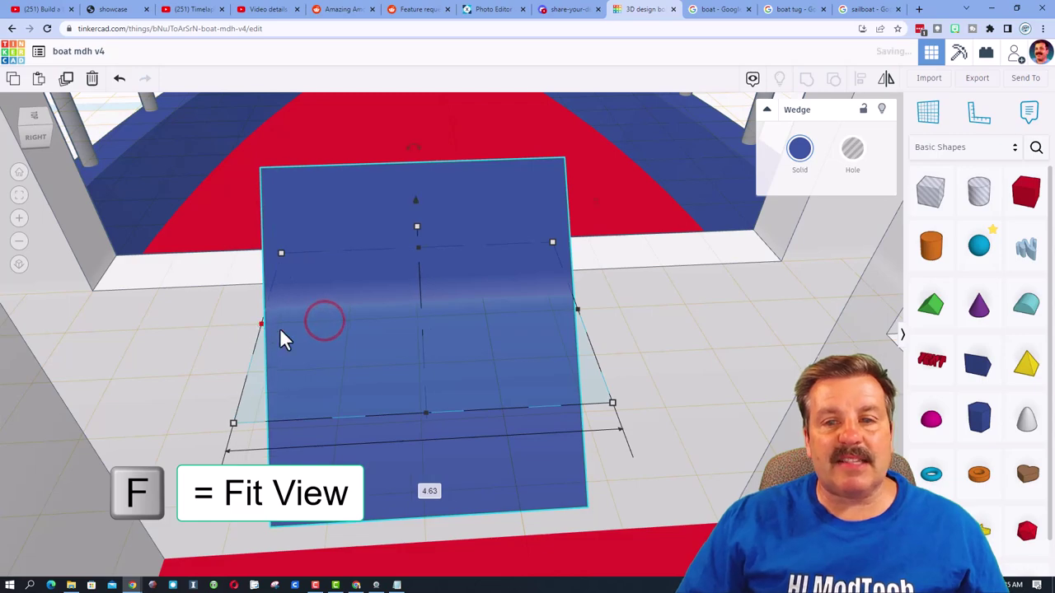
left_click_drag(574, 311, 626, 312)
right_click_drag(557, 360, 633, 351)
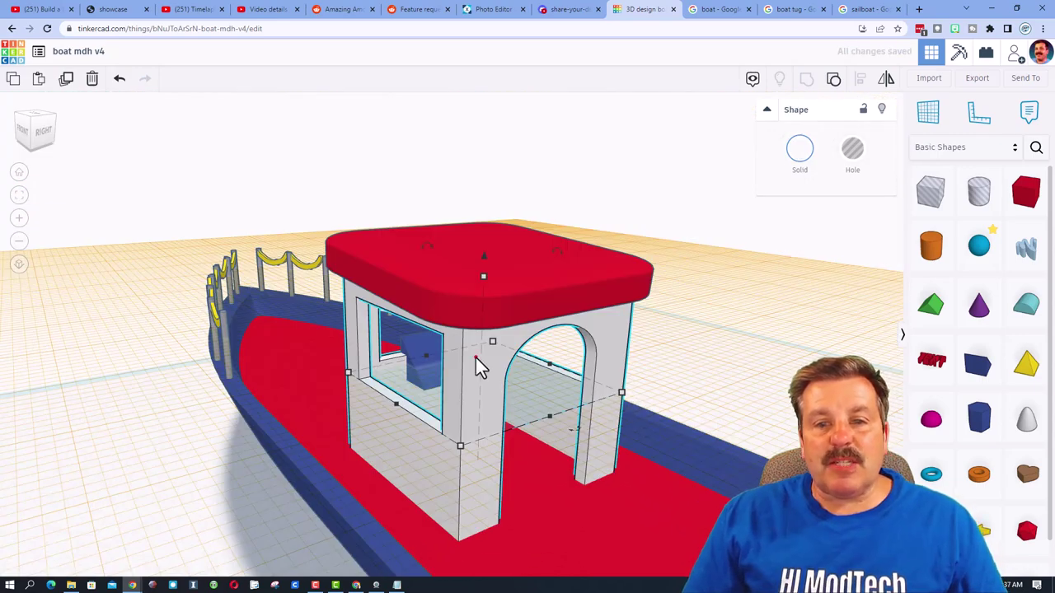
Hide the cabin walls and the red roof to expose the wedge on the deck
left_click(477, 359)
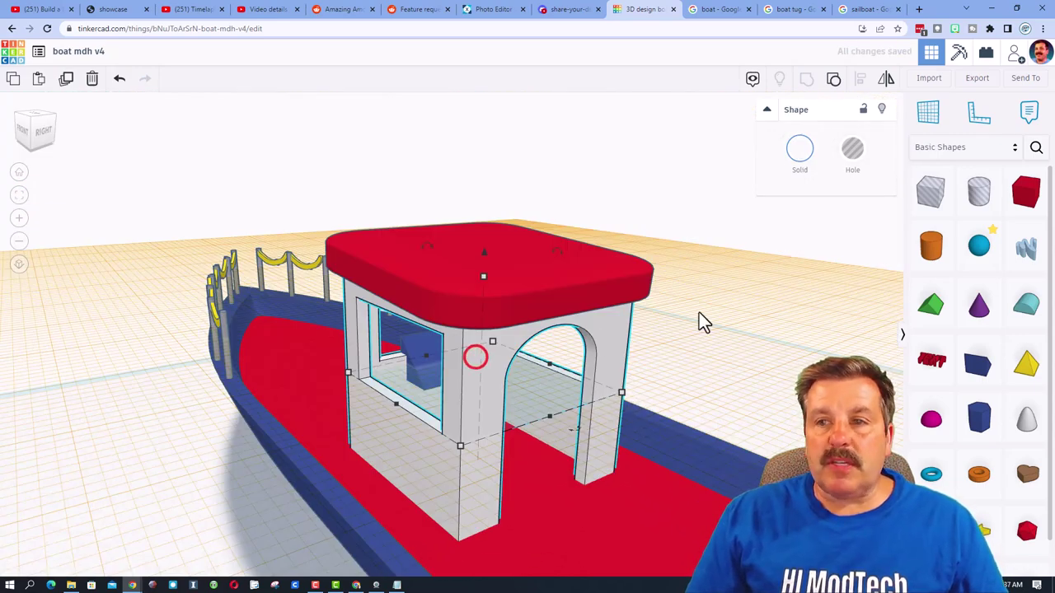
left_click(881, 109)
left_click(556, 286)
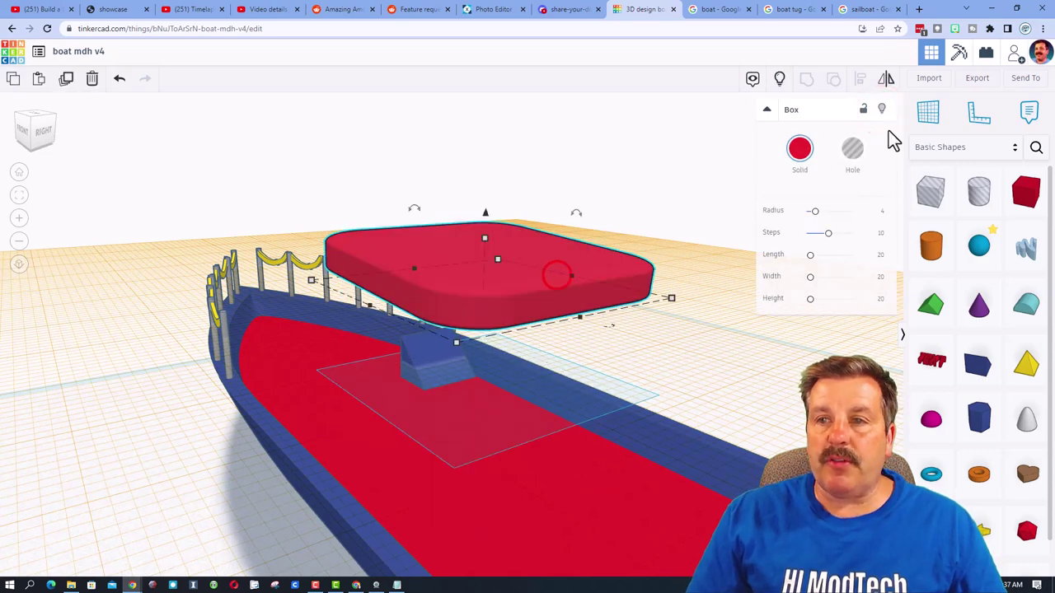
left_click(882, 109)
right_click_drag(691, 235, 601, 274)
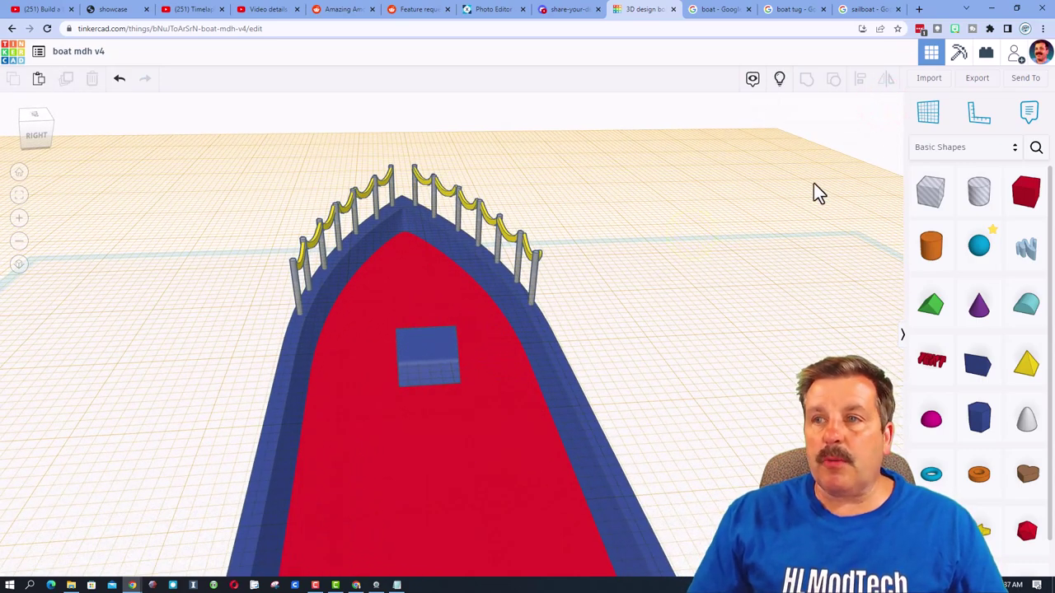
Search the community shapes for "wheel" and place the customizable wheel on the wedge's slanted face
left_click(425, 348)
right_click_drag(420, 346, 491, 339)
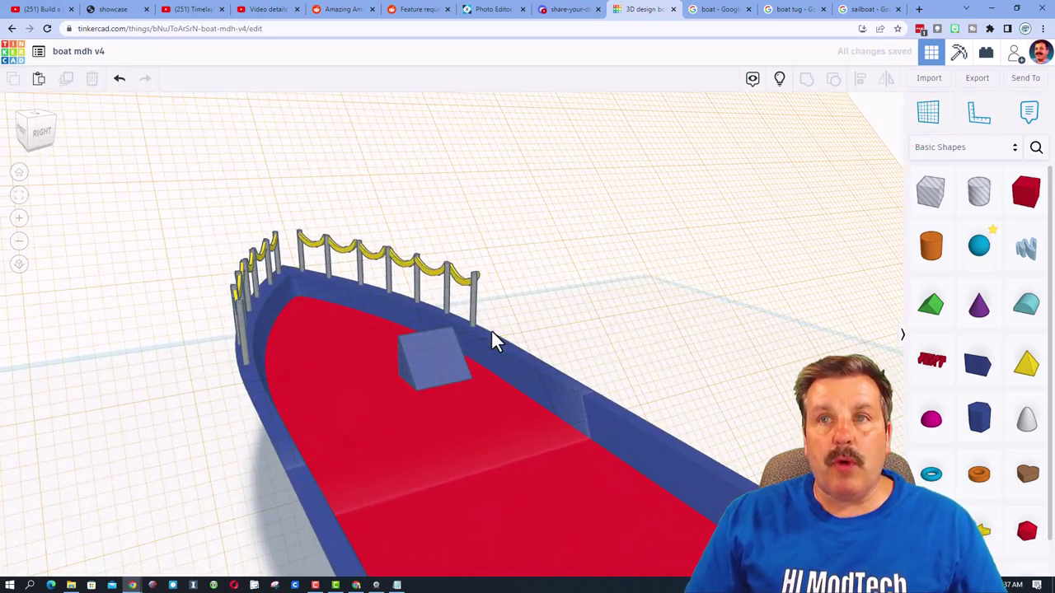
left_click(1036, 147)
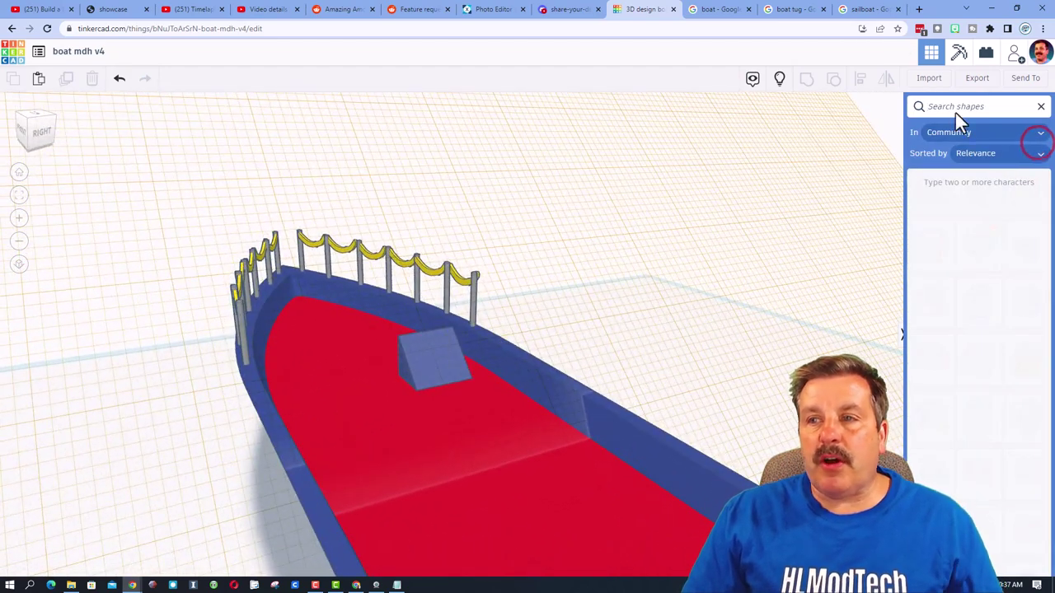
type("wheel")
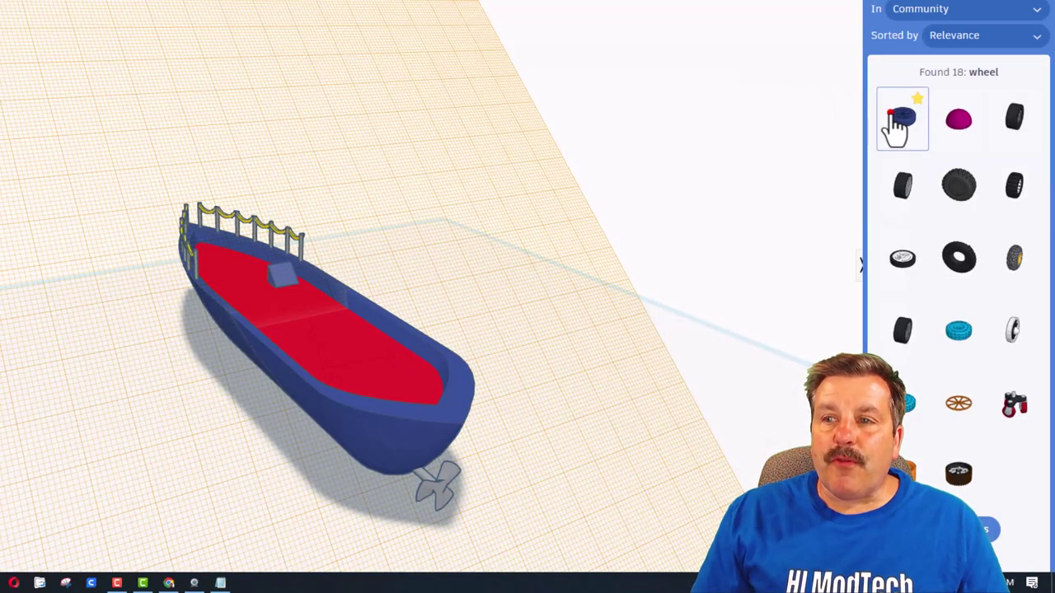
left_click(935, 218)
left_click(283, 261)
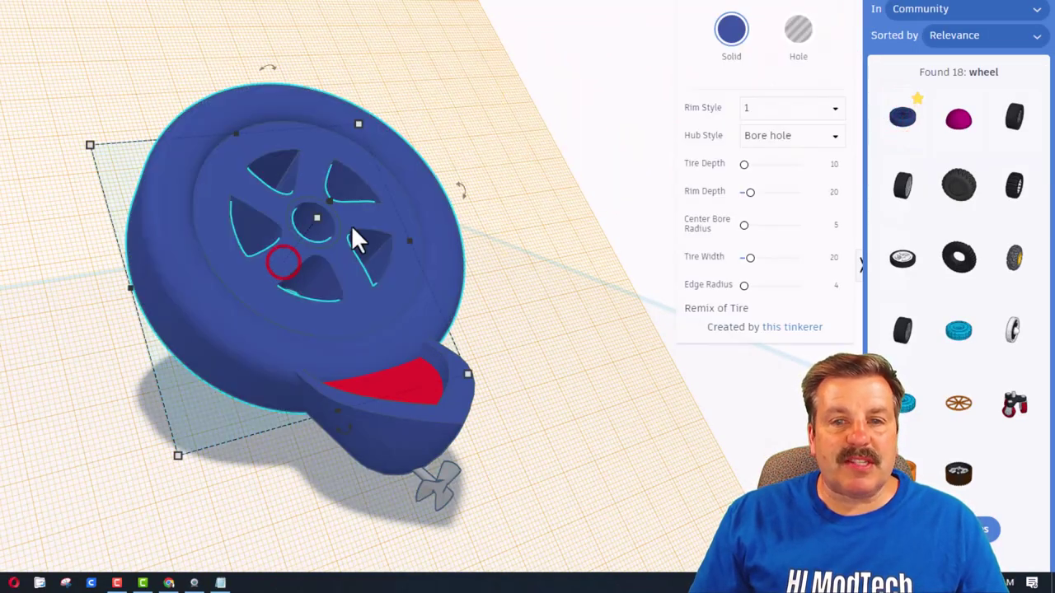
Set the wheel's rim style to 5 and its tire depth, center bore radius, tire width and edge radius to 2
left_click(765, 110)
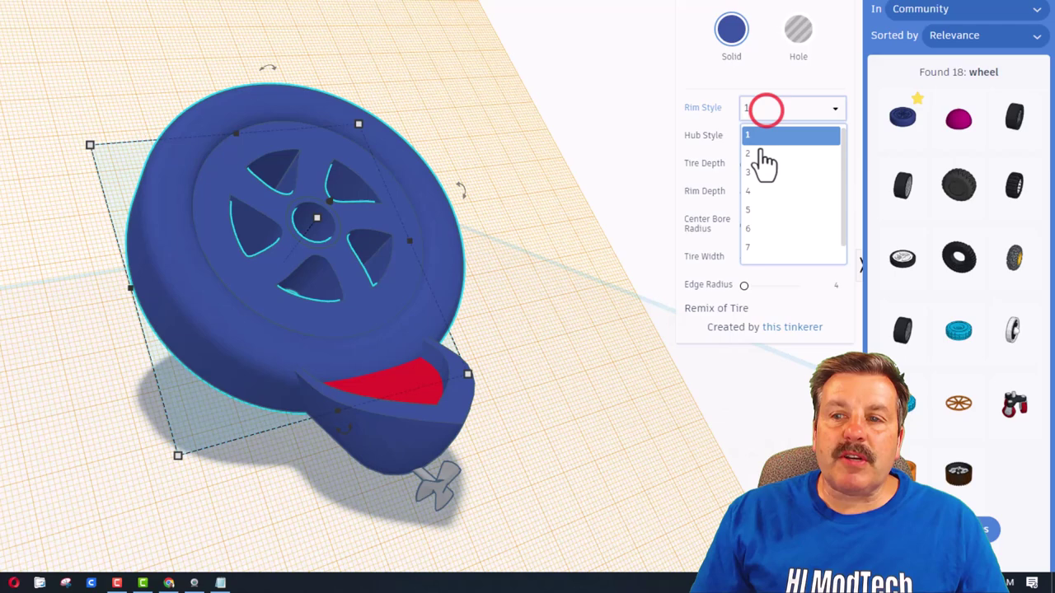
left_click(749, 209)
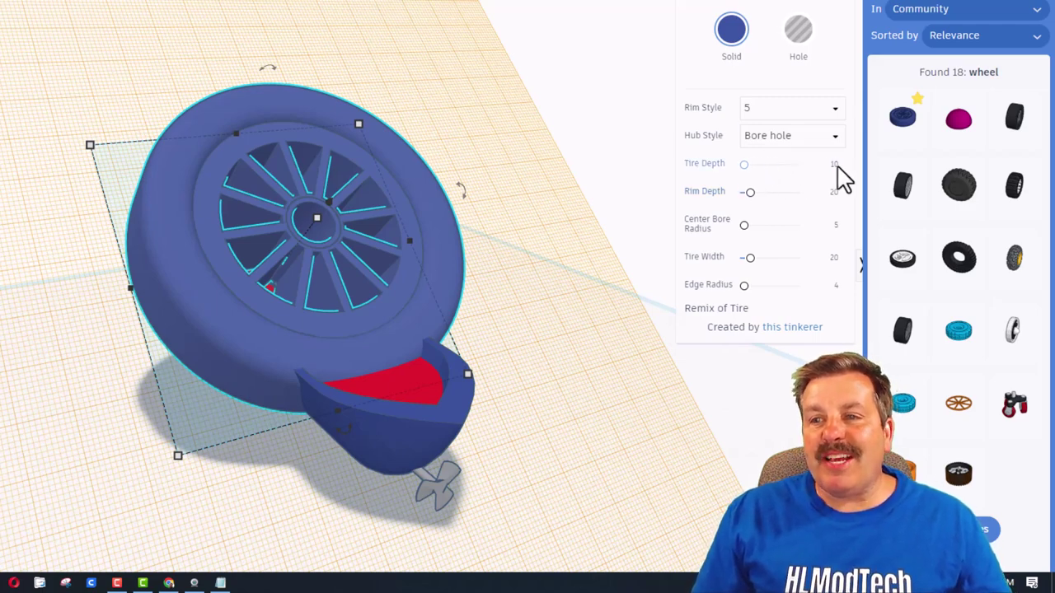
type("2")
key("Return")
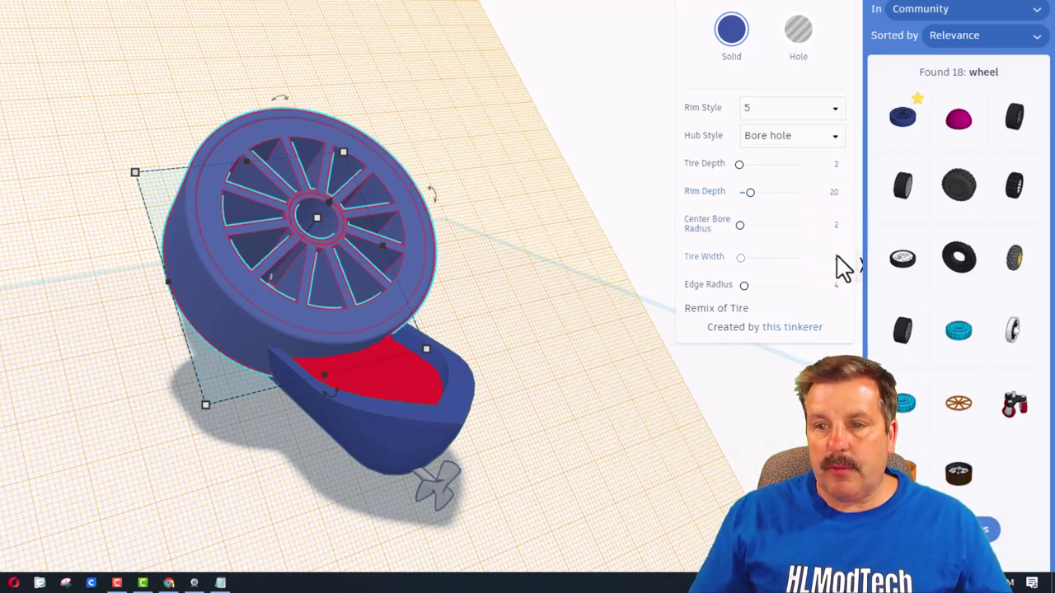
type("2")
key("Return")
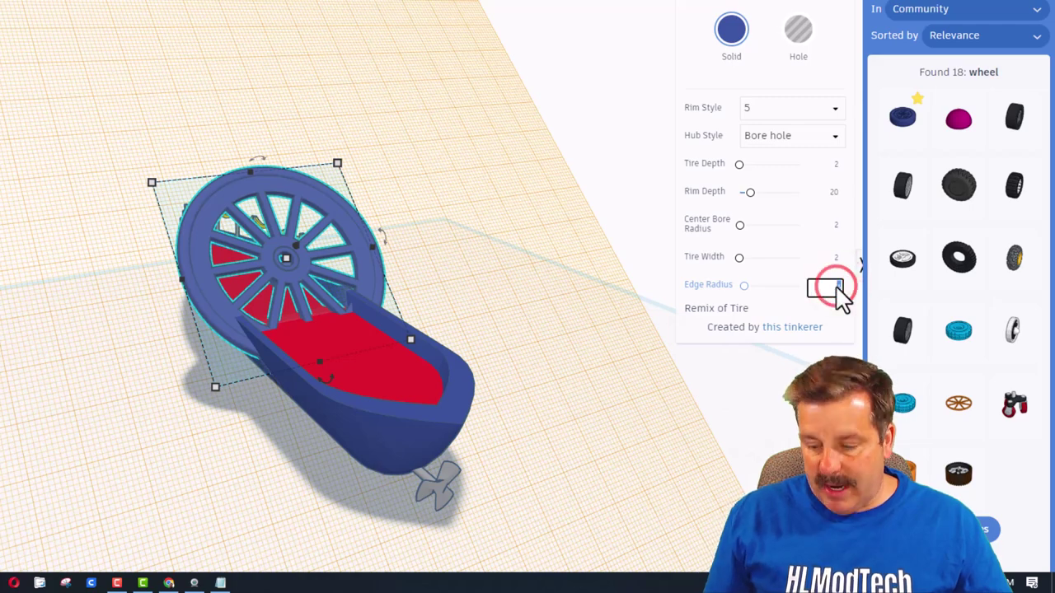
type("2")
key("Return")
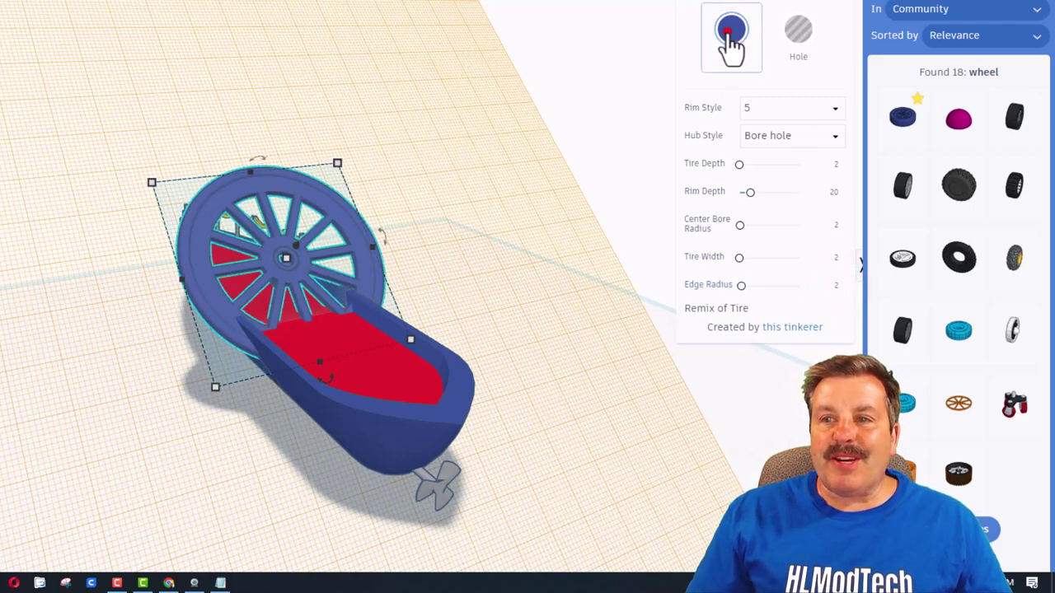
Color the wheel dark brown and shrink it proportionally about its center to 6.00 mm across
left_click(730, 34)
left_click(938, 182)
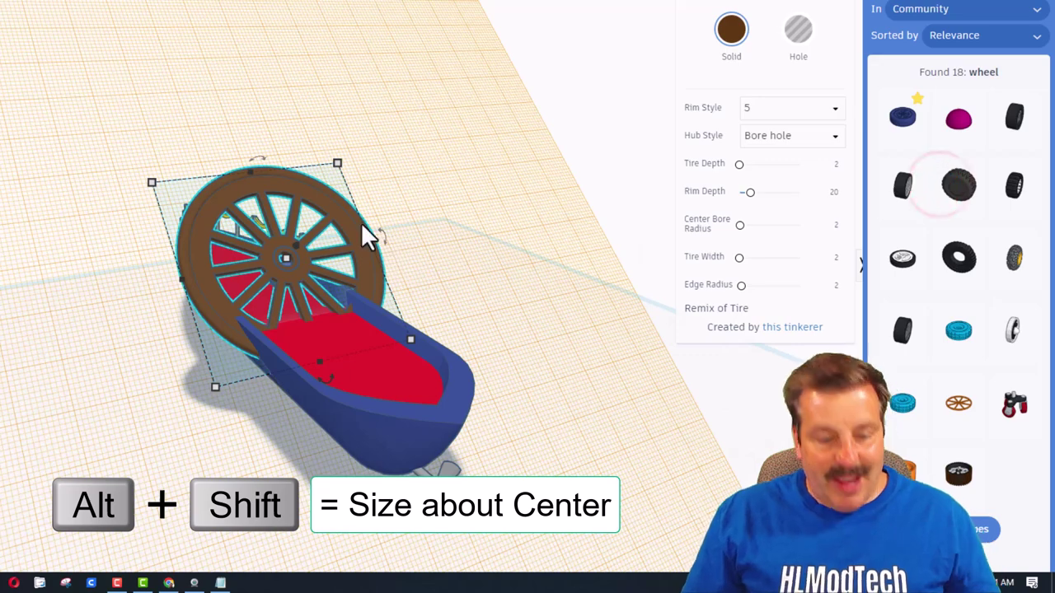
left_click_drag(337, 163, 293, 254, "alt+shift")
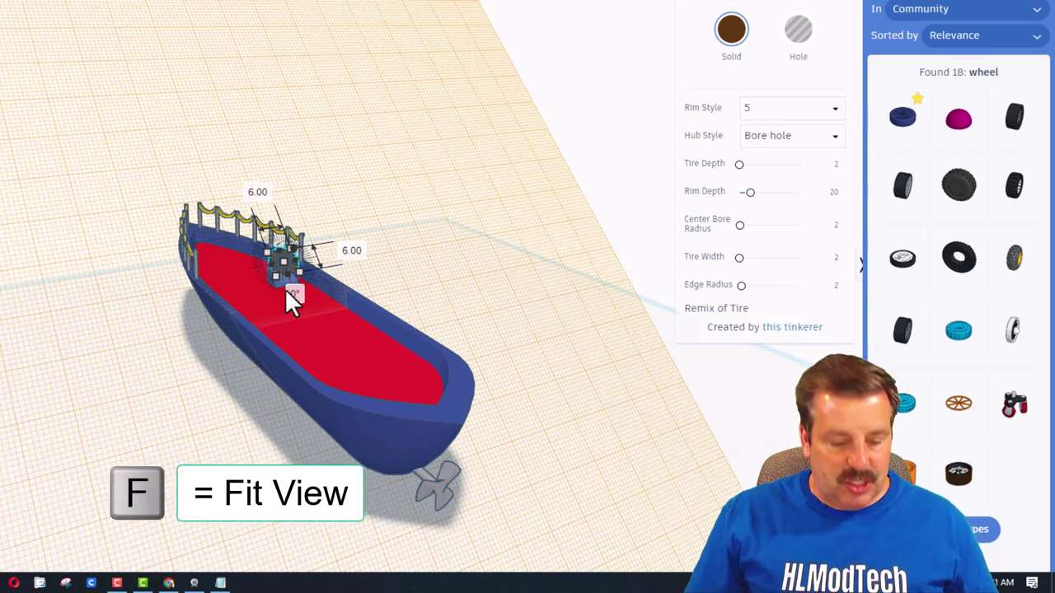
Nudge the wheel into the middle of the wedge's slanted face
key("f")
right_click_drag(345, 293, 318, 379)
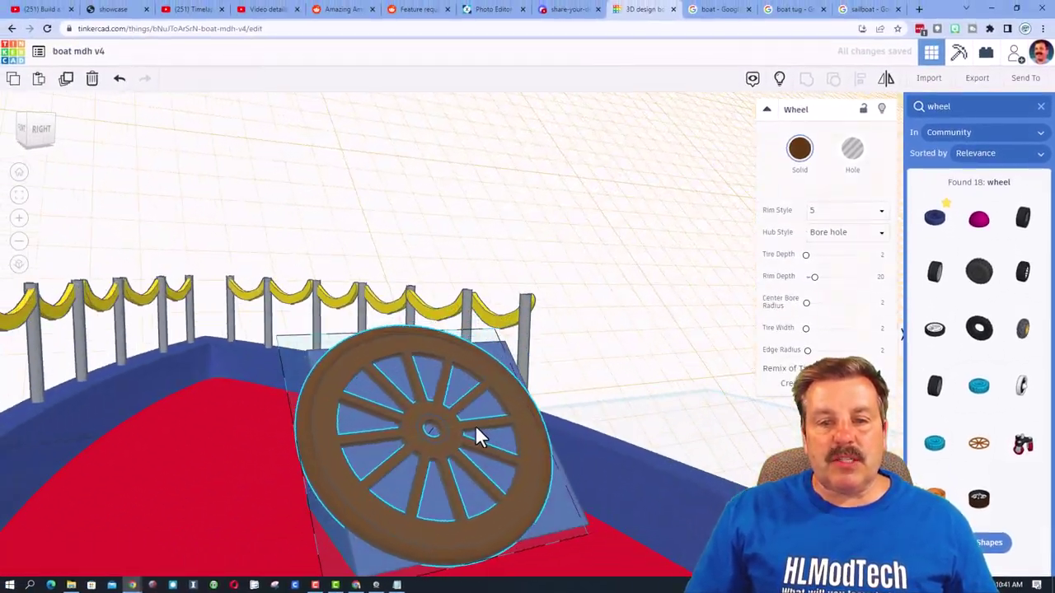
right_click_drag(476, 426, 438, 433)
left_click_drag(438, 434, 447, 436)
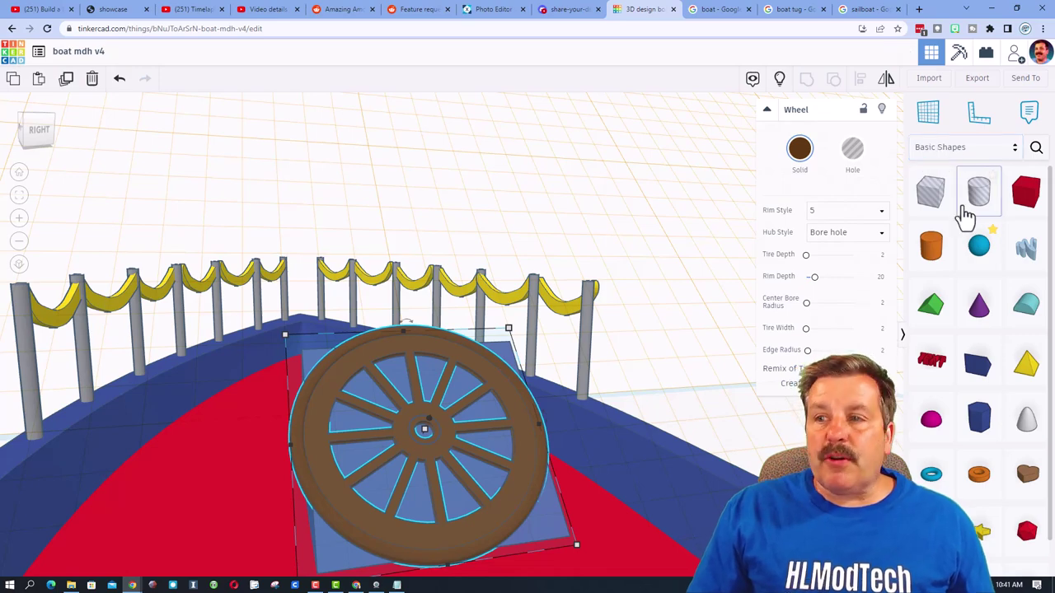
Place a cylinder on the wedge's slanted face, shrunk to about 3 mm tall, and position it at the wheel's center
left_click(931, 246)
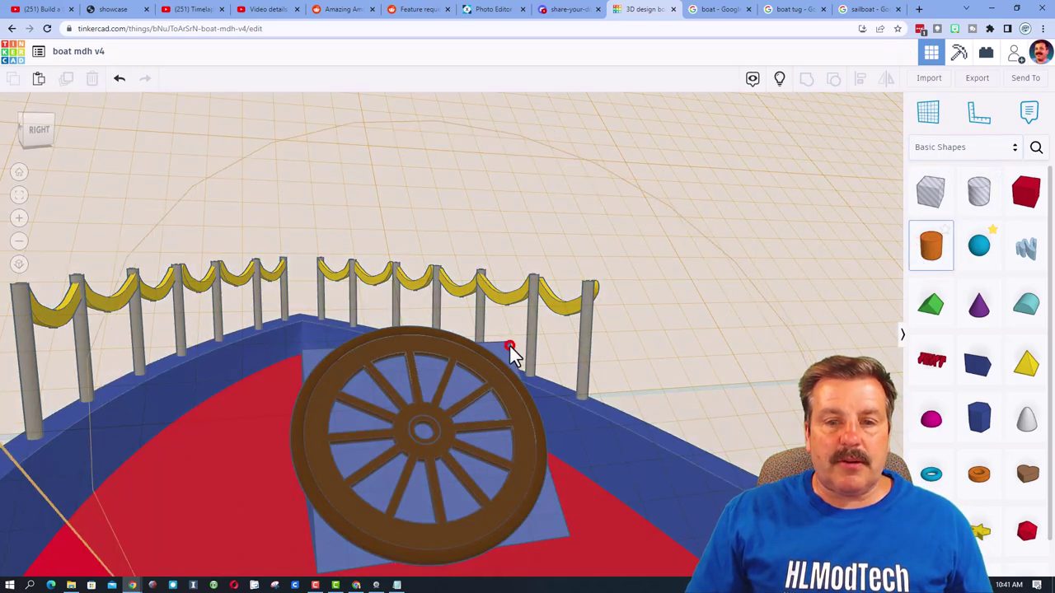
left_click(511, 346)
scroll(503, 342, "down", 5)
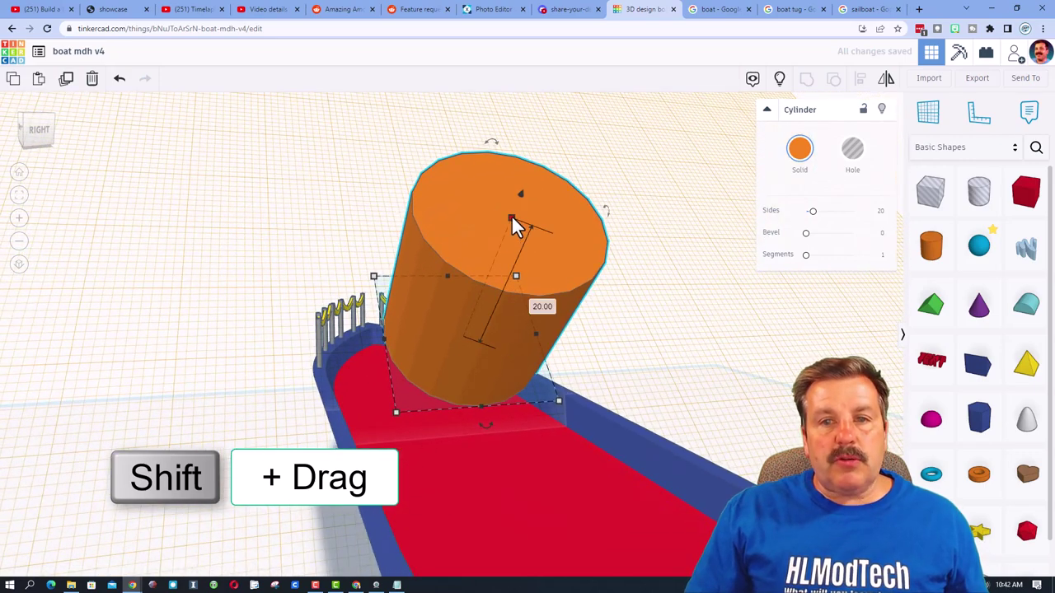
left_click_drag(512, 219, 498, 345, "shift")
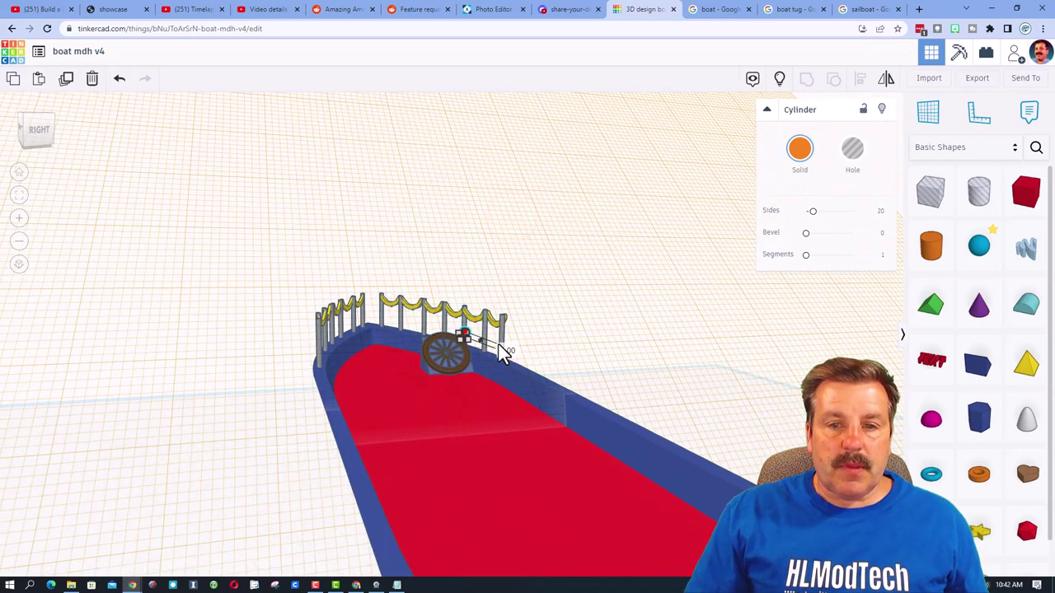
scroll(492, 355, "up", 5)
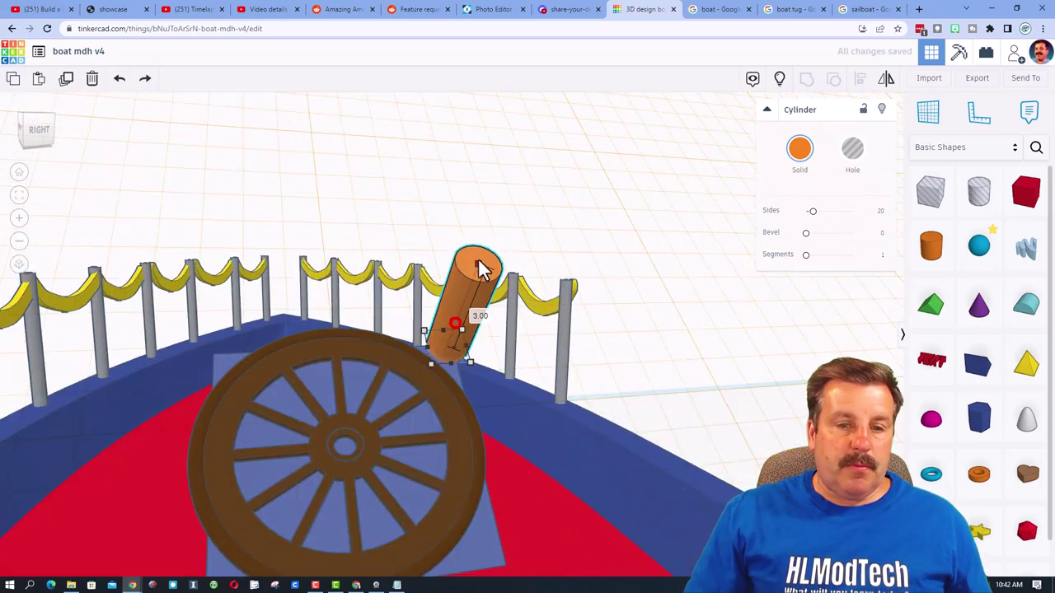
left_click_drag(481, 278, 358, 395)
right_click_drag(358, 395, 560, 317)
Raise the wheel off the wedge's slanted face, along the cylinder shaft
left_click(472, 387)
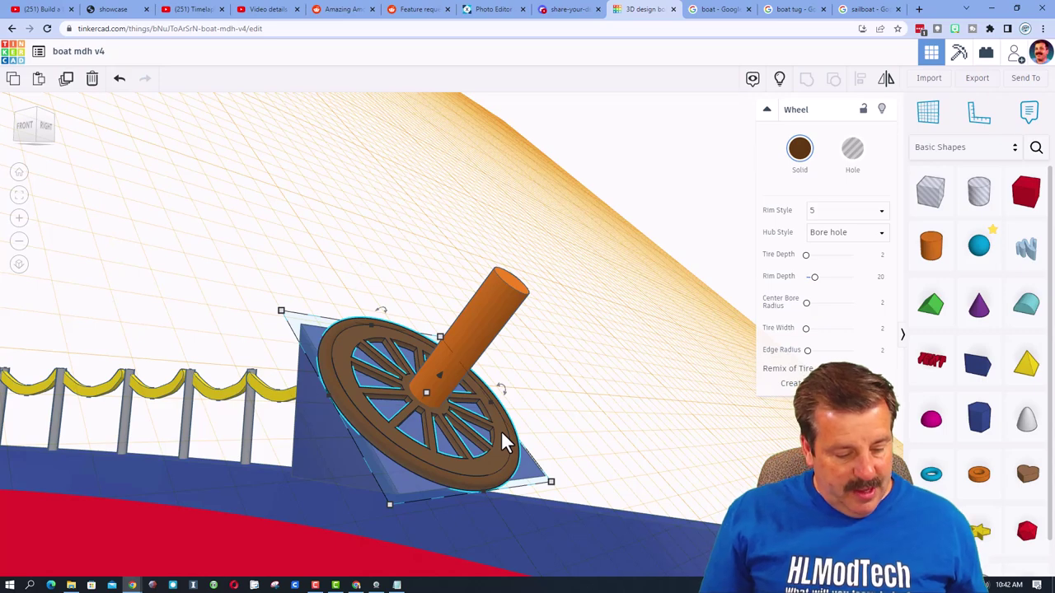
key("ctrl+Up")
key("ctrl+Up")
key("ctrl+Up")
key("ctrl+Up")
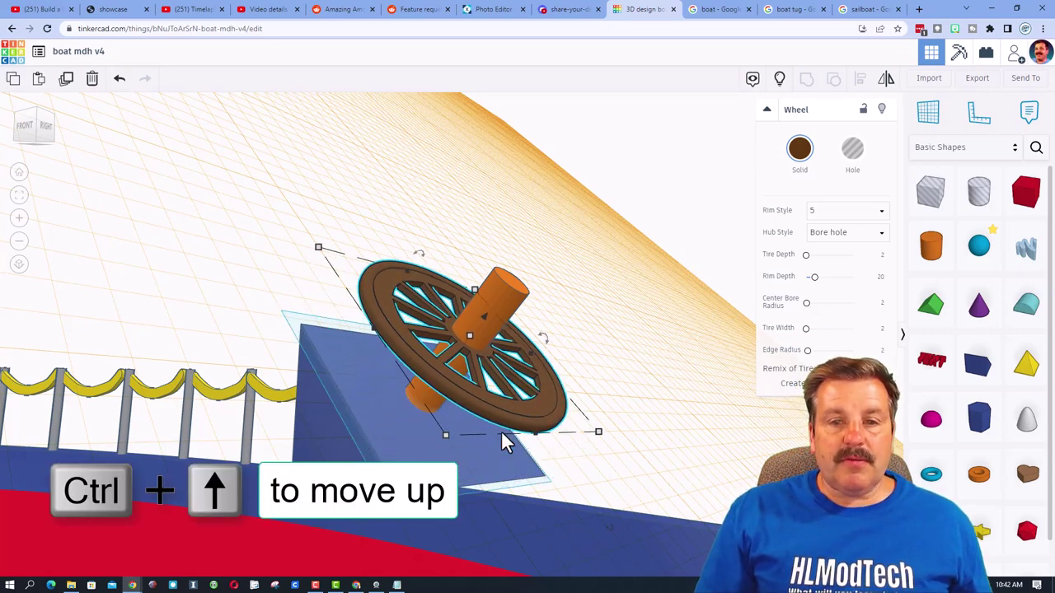
key("ctrl+Up")
Lower the cylinder into the wedge so its upper end is roughly flush with the wheel's hub
left_click(503, 299)
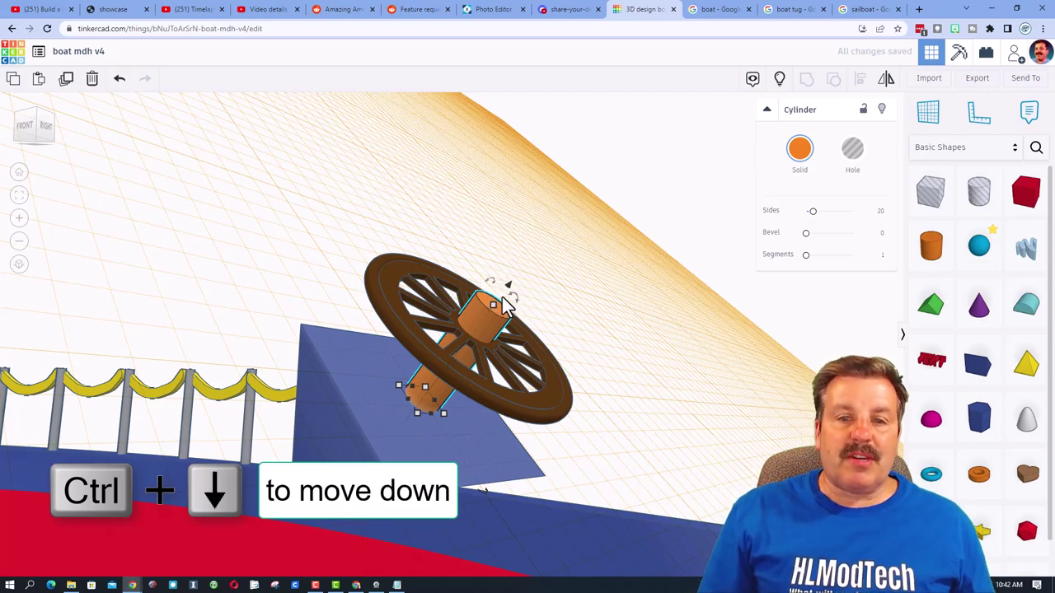
right_click_drag(505, 305, 534, 317)
right_click_drag(379, 468, 351, 462)
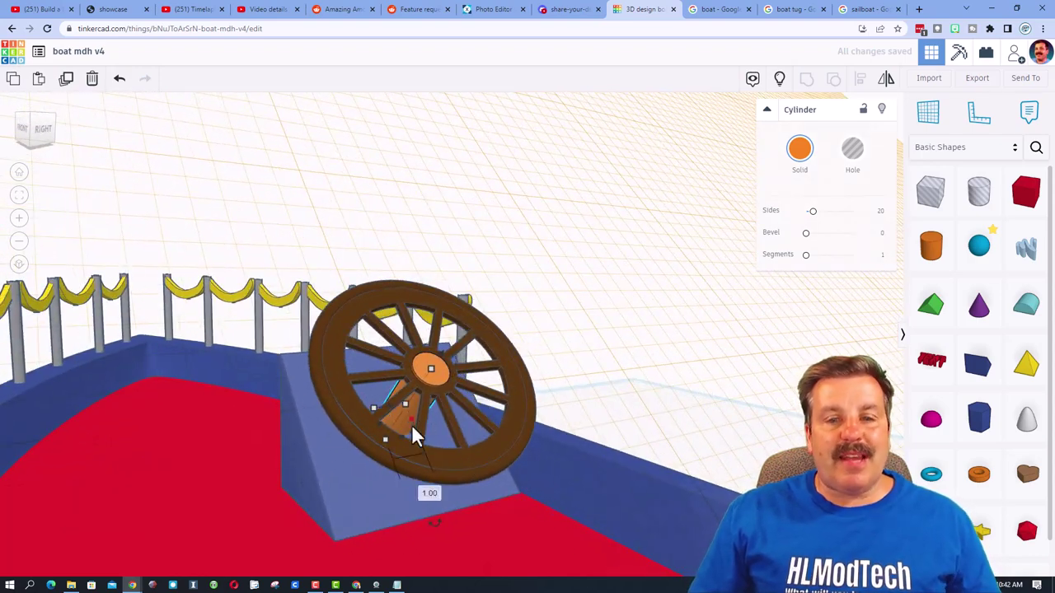
mouse_move(416, 463)
right_mouse_down()
mouse_move(462, 449)
mouse_move(414, 454)
right_mouse_up()
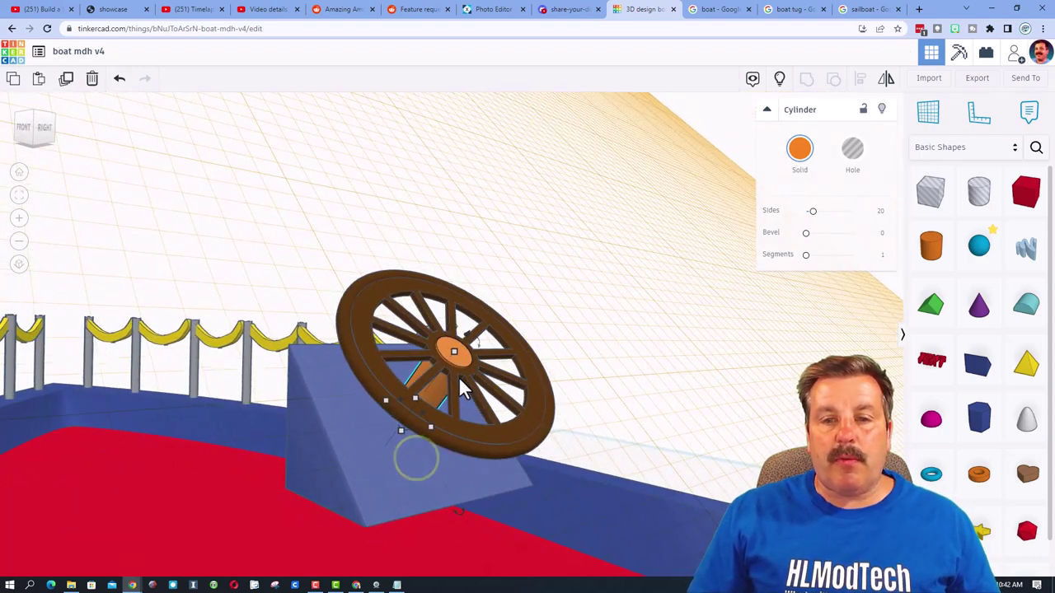
Color the cylinder shaft light brown and stretch it to a height of 4.00 mm
left_click(800, 151)
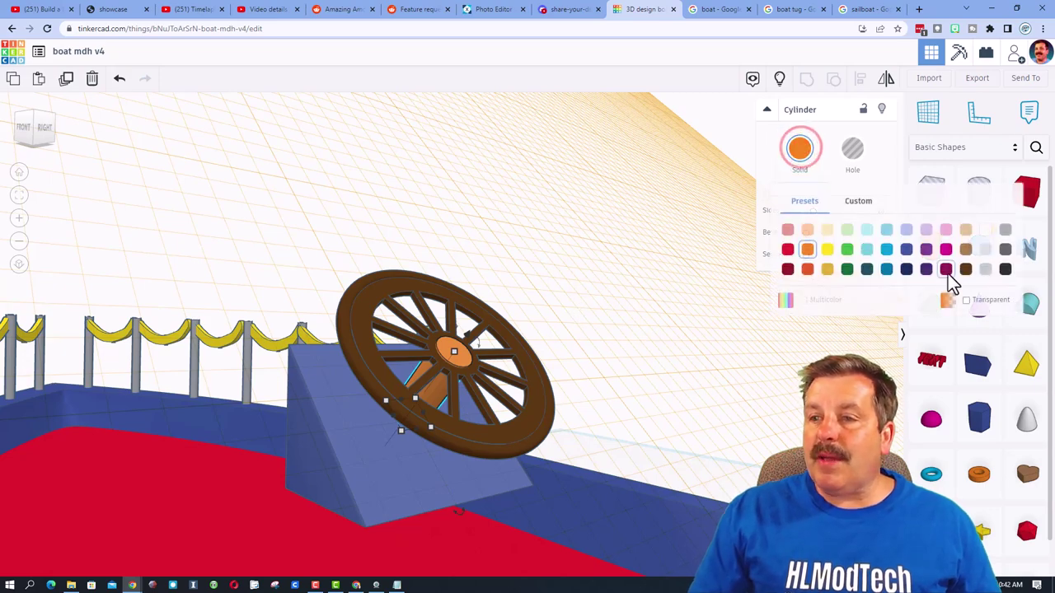
left_click(968, 252)
right_click_drag(877, 297, 443, 363)
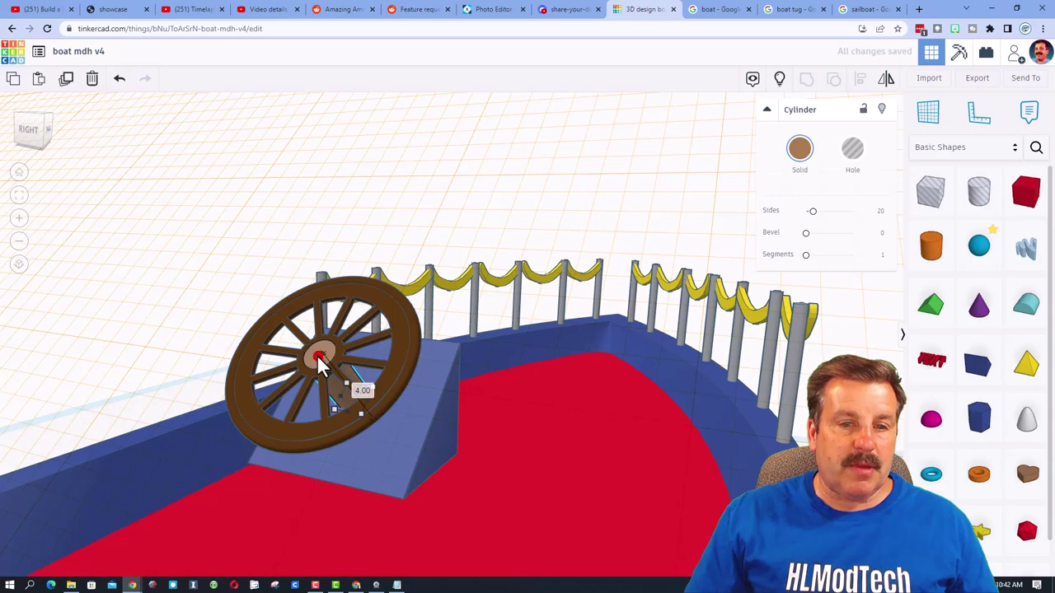
right_click_drag(307, 356, 591, 323)
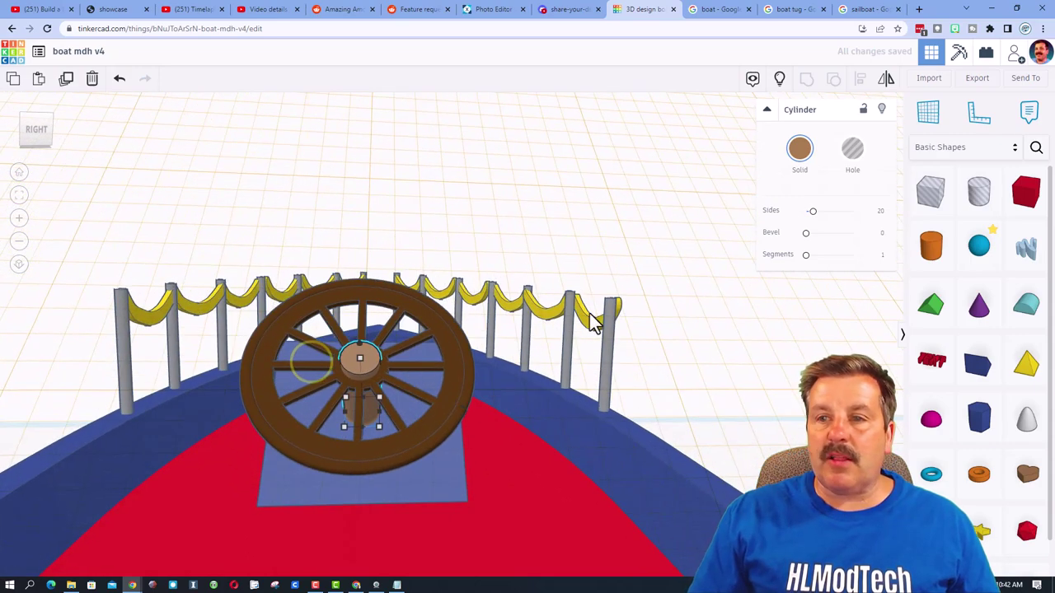
Round the end of the cylinder shaft with a bevel of 2 and 5 segments
left_click(882, 235)
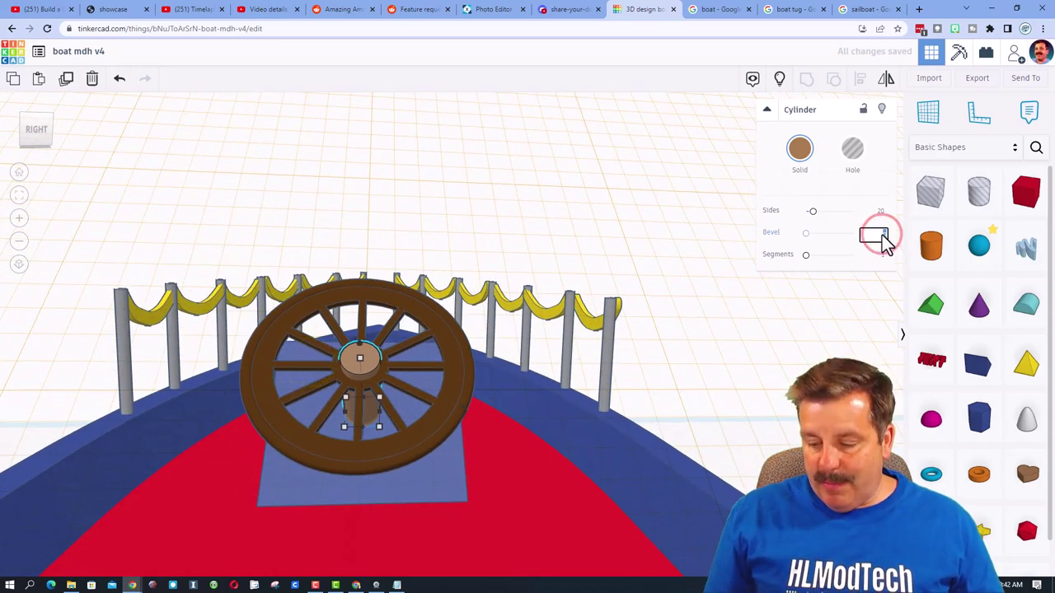
key("Return")
right_click_drag(589, 309, 686, 286)
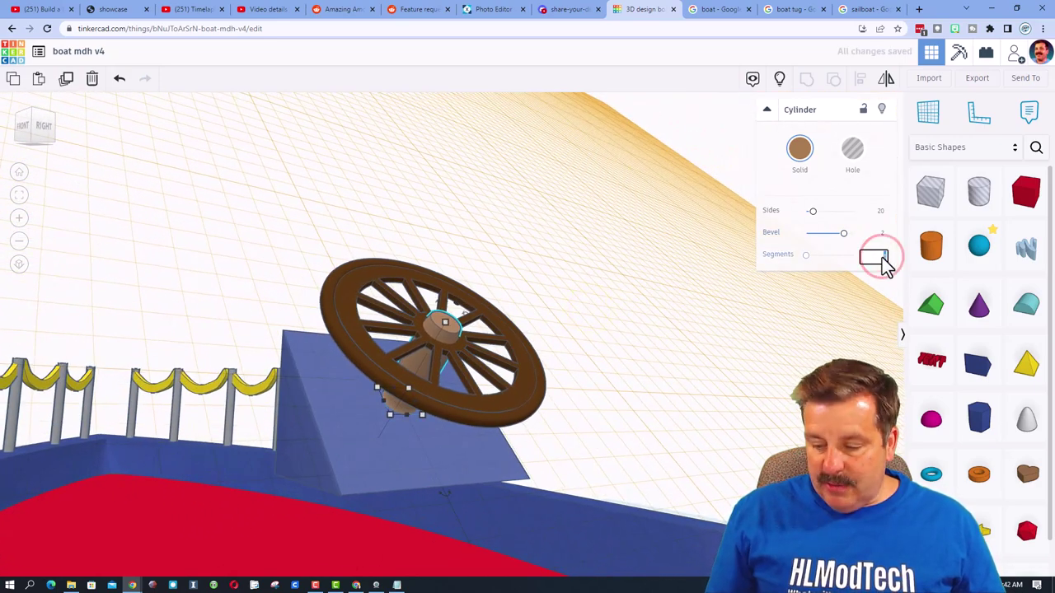
type("5")
key("Return")
right_click_drag(643, 309, 519, 363)
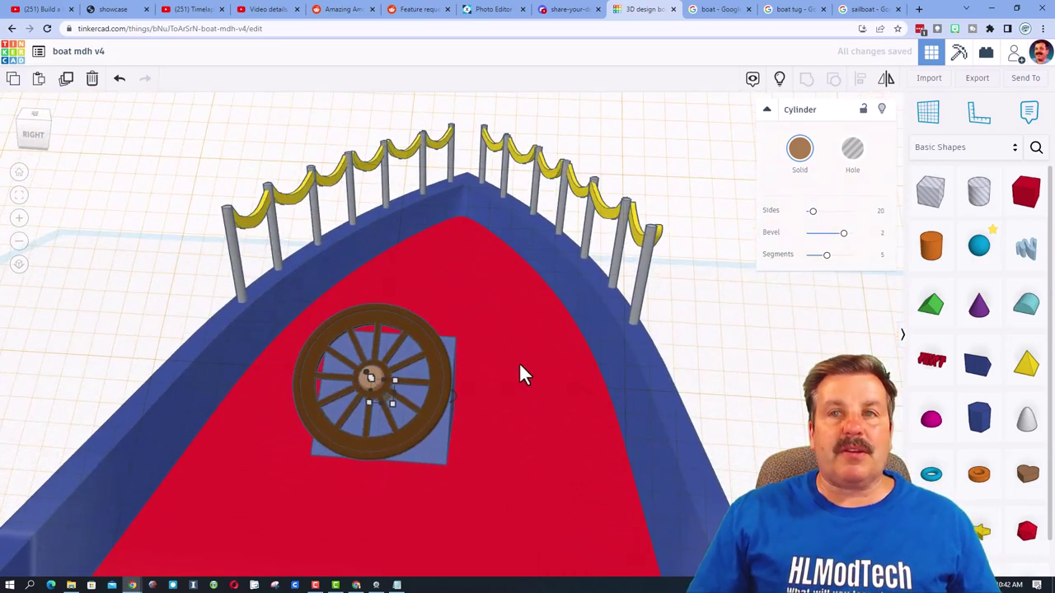
Show all hidden parts of the boat again and inspect the steering wheel inside the cabin from several sides
left_click(780, 83)
right_click_drag(695, 309, 612, 306)
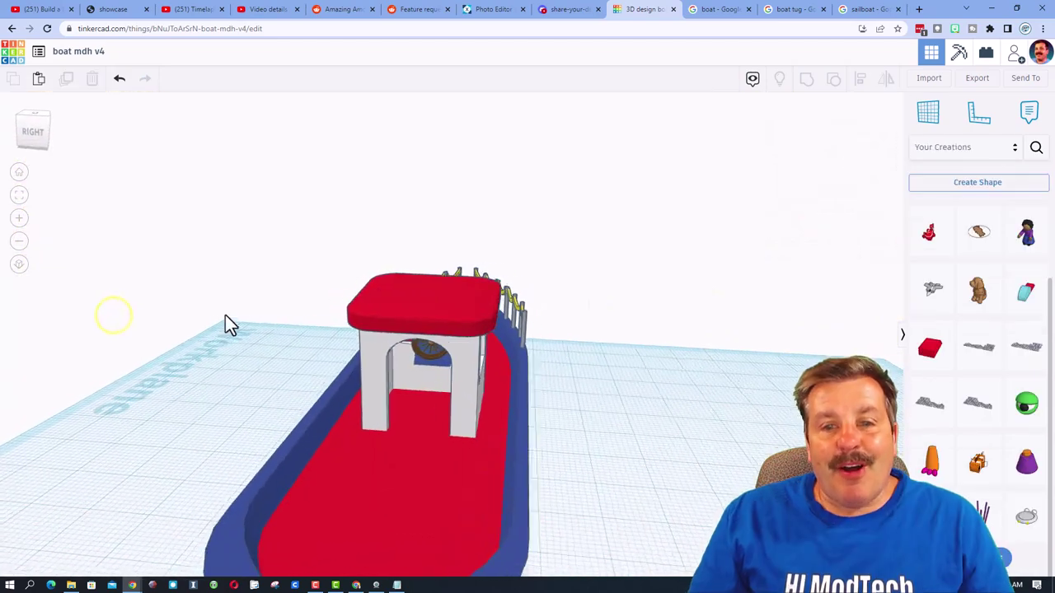
right_click_drag(226, 324, 78, 324)
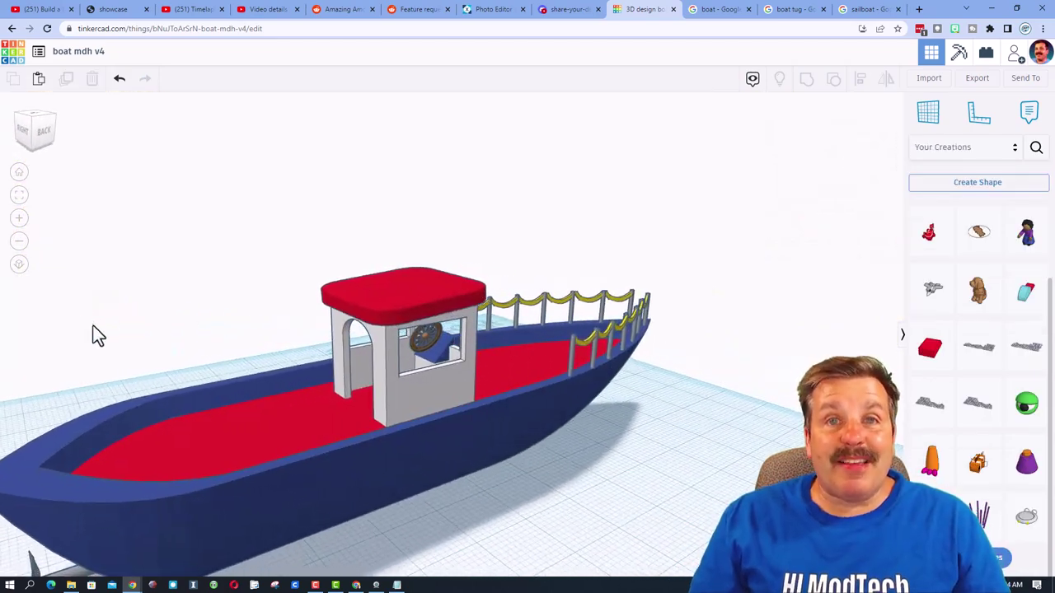
mouse_move(156, 370)
right_mouse_down()
mouse_move(170, 377)
mouse_move(183, 363)
mouse_move(162, 370)
mouse_move(169, 363)
right_mouse_up()
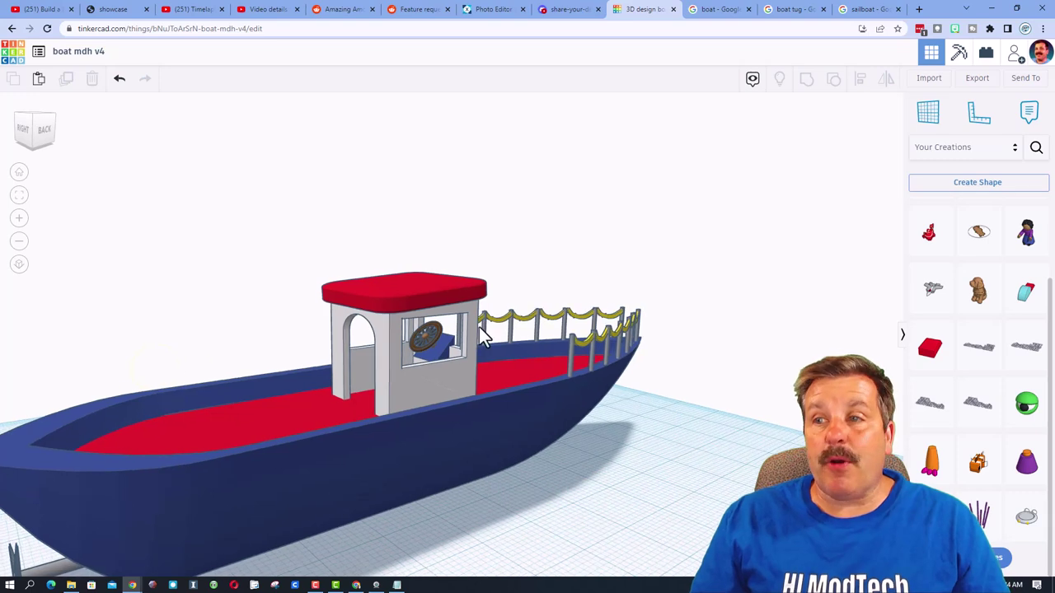
Open the Creatures & Characters shape collection and set the workplane on the boat's red deck
left_click(946, 148)
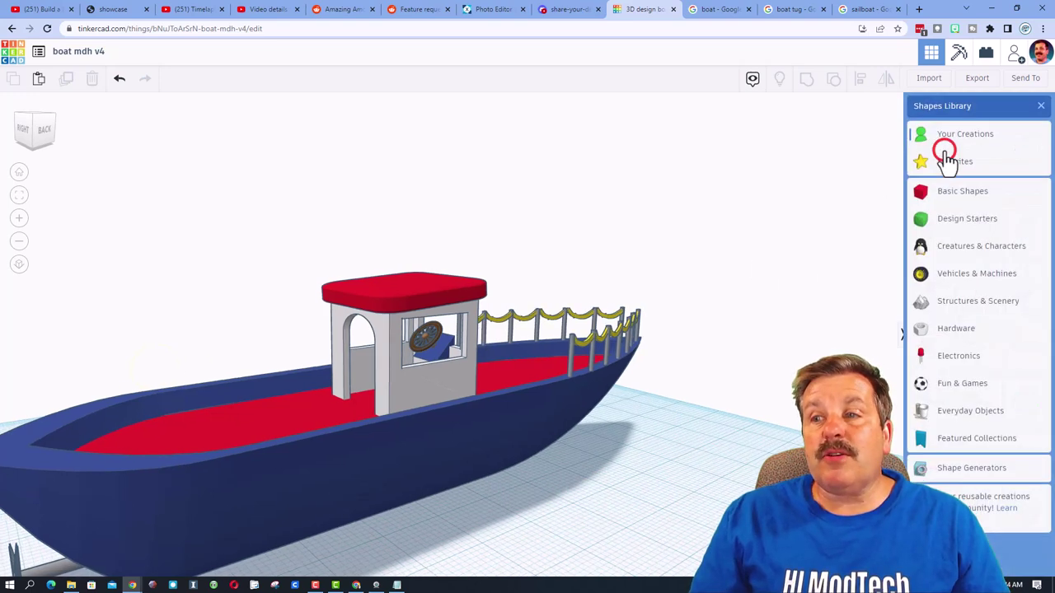
left_click(955, 244)
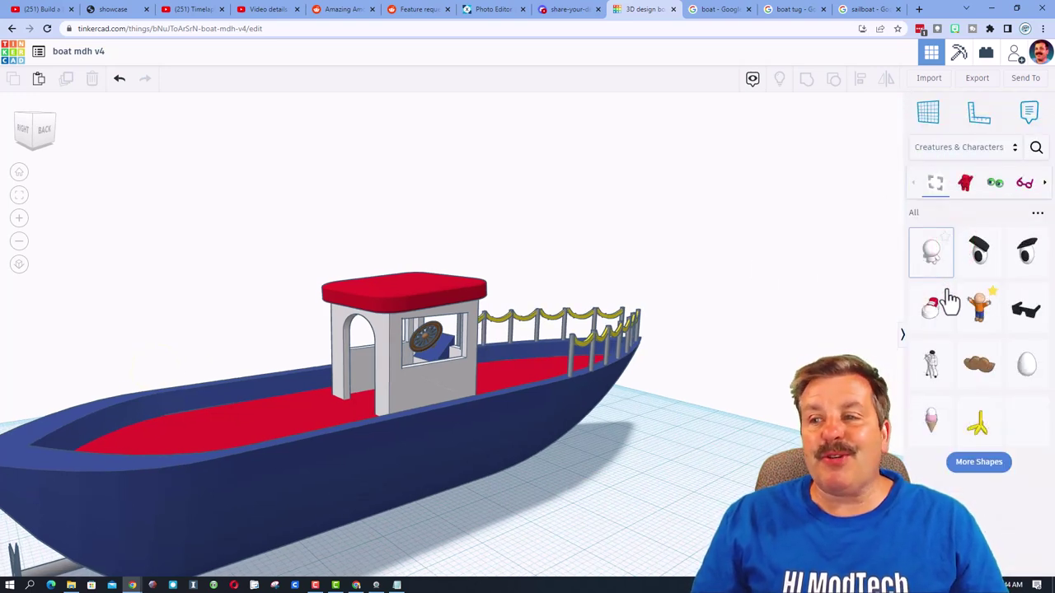
left_click(928, 113)
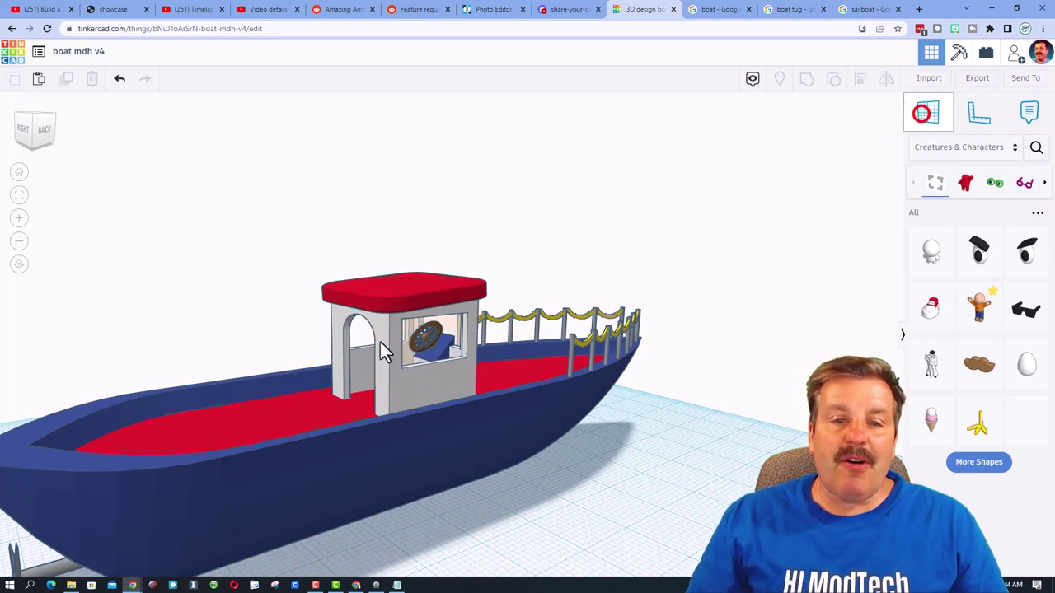
left_click(247, 420)
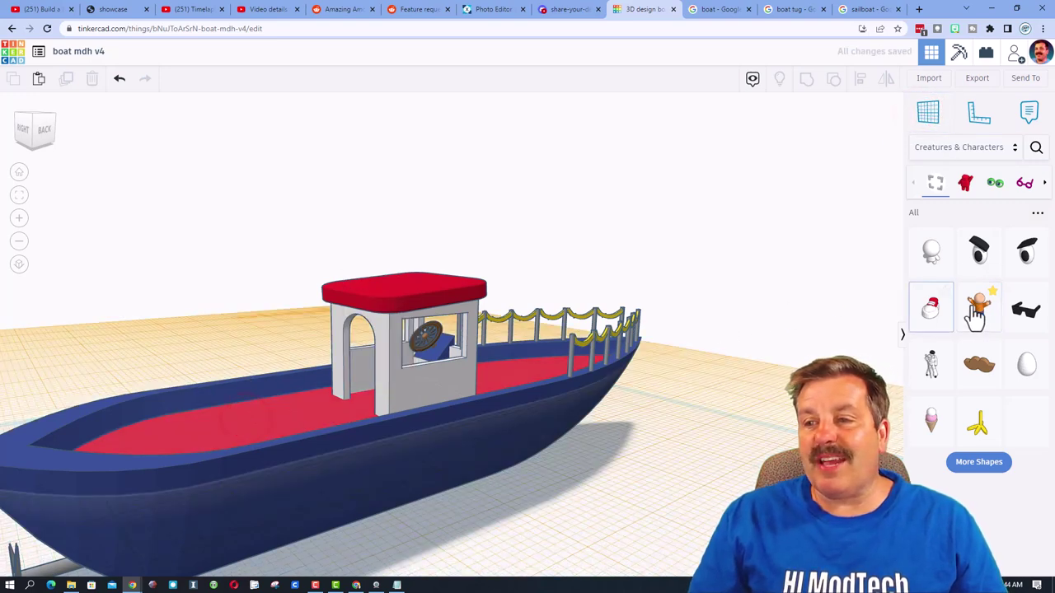
Place the standing arms-up figure on the red deck behind the cabin and scale it down proportionally to suit the boat
left_click_drag(975, 311, 267, 419)
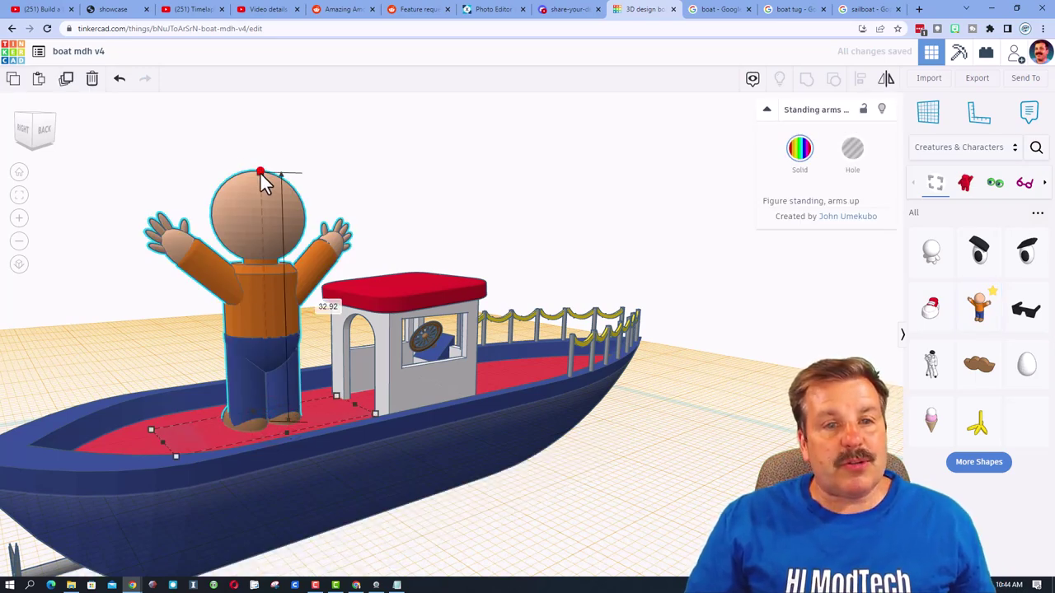
left_click_drag(259, 173, 247, 334, "shift")
right_click_drag(247, 335, 284, 421)
left_click_drag(290, 458, 206, 428)
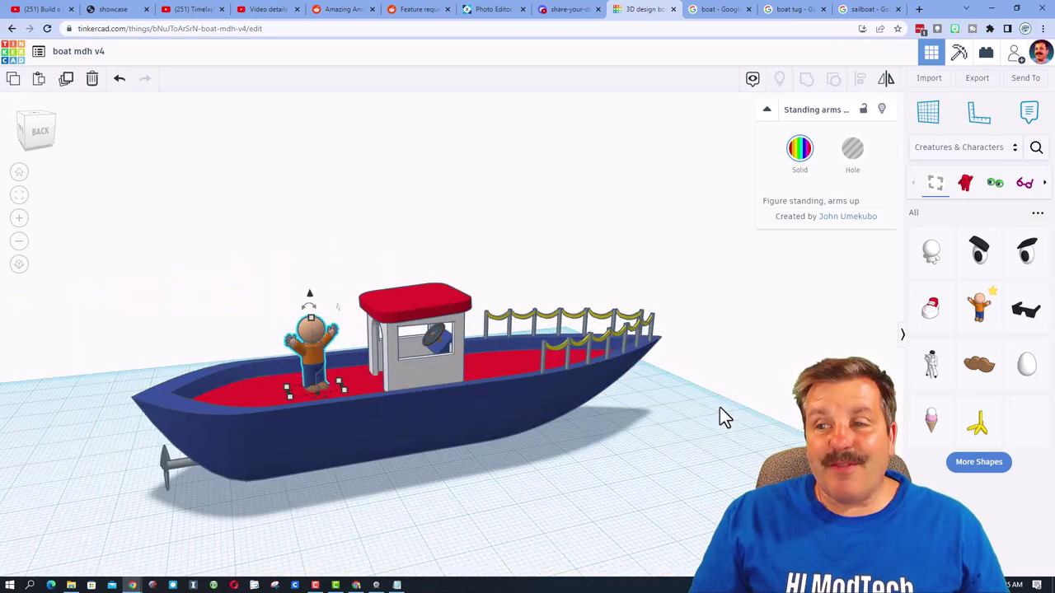
right_click_drag(720, 407, 785, 403)
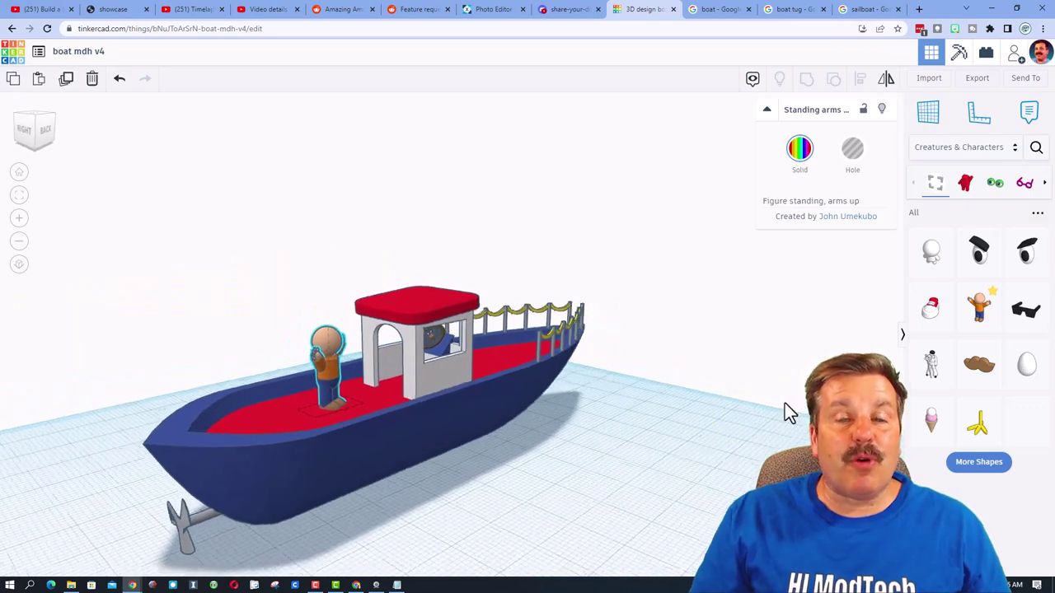
right_click_drag(880, 361, 733, 401)
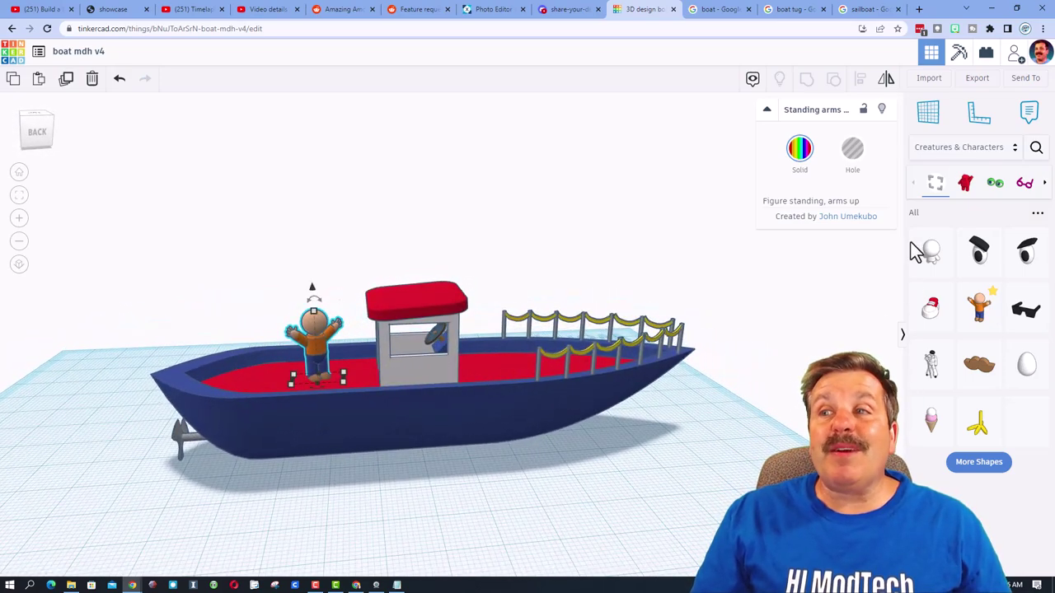
Open the collaboration options for the boat design and generate a new sharing link
left_click(1015, 55)
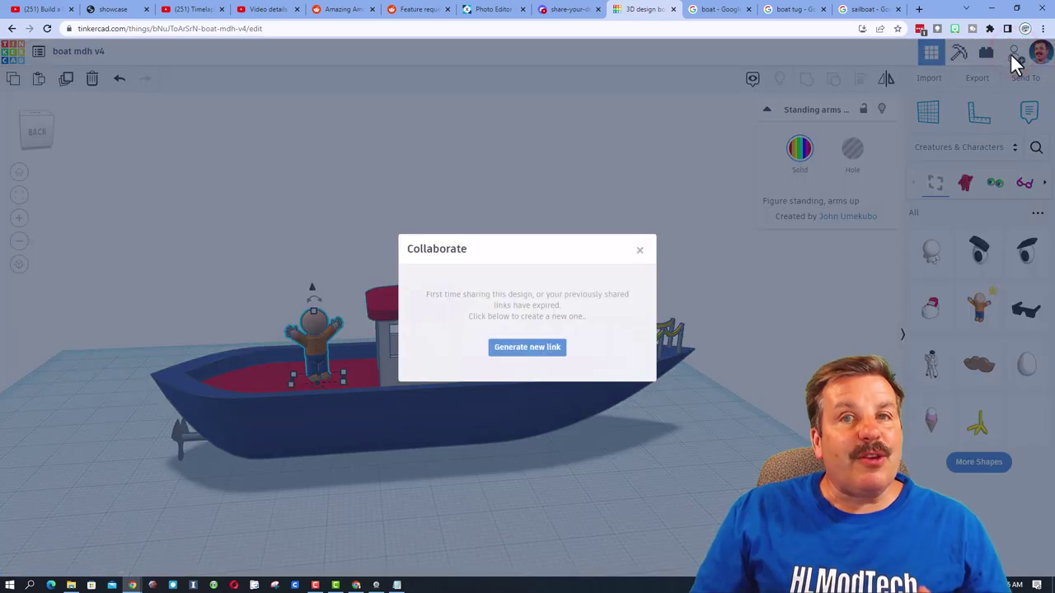
left_click(534, 356)
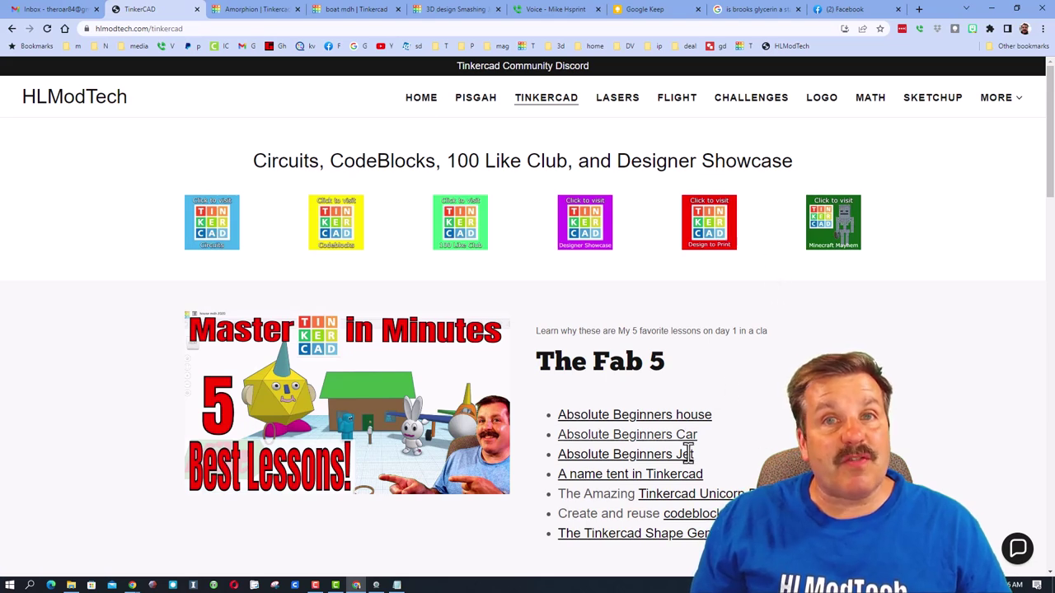
Switch to the Tinkercad page of the HLModTech website and open its message chat
left_click(1016, 545)
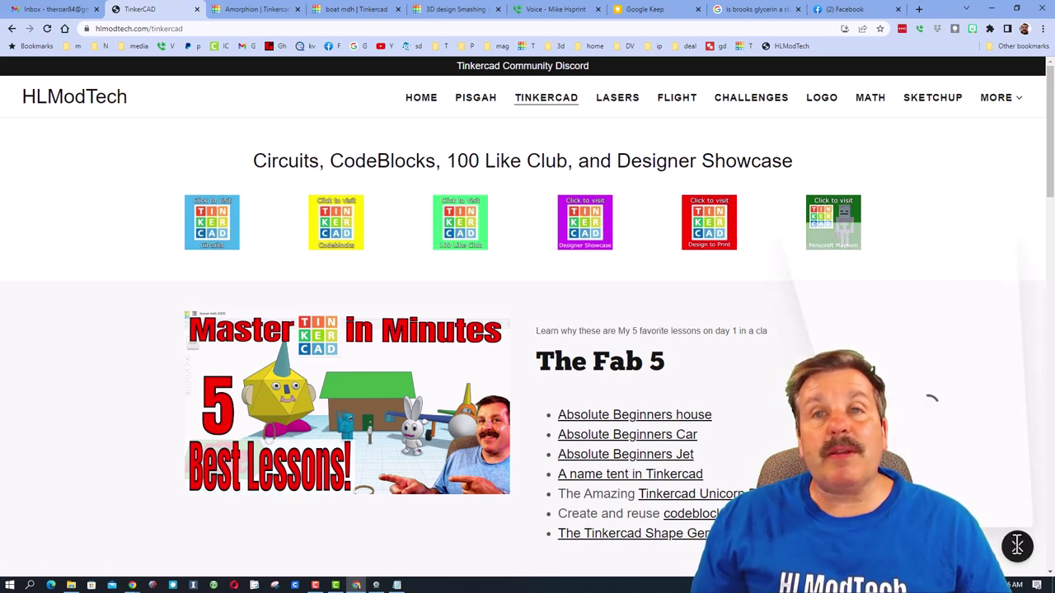